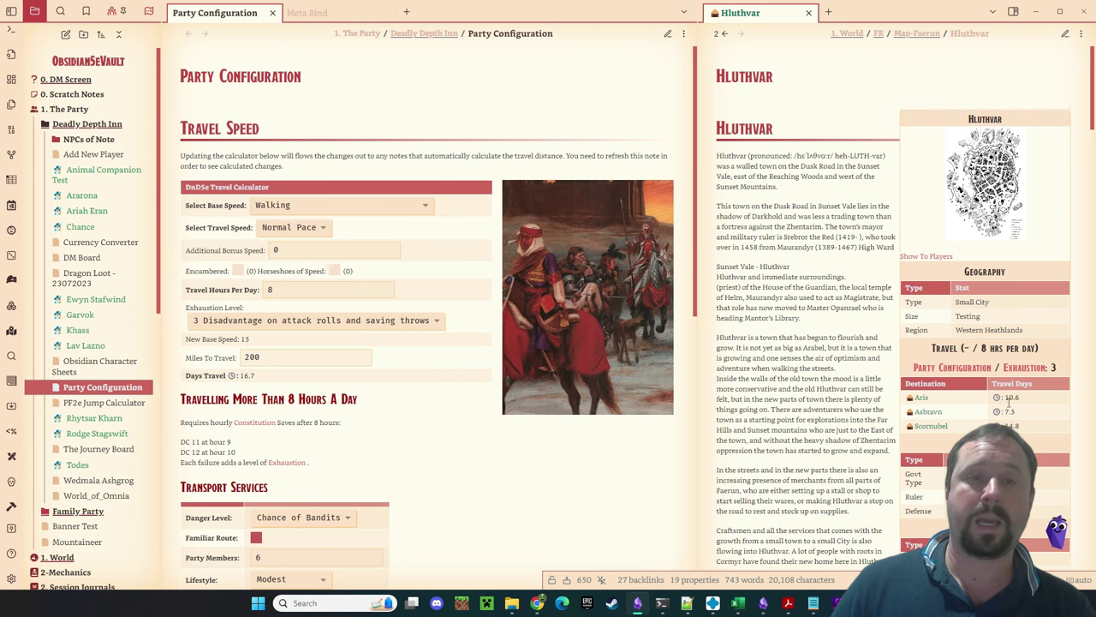
Search the community plugins for "meta bind" and review the Meta Bind Plugin's description and demo
click(11, 578)
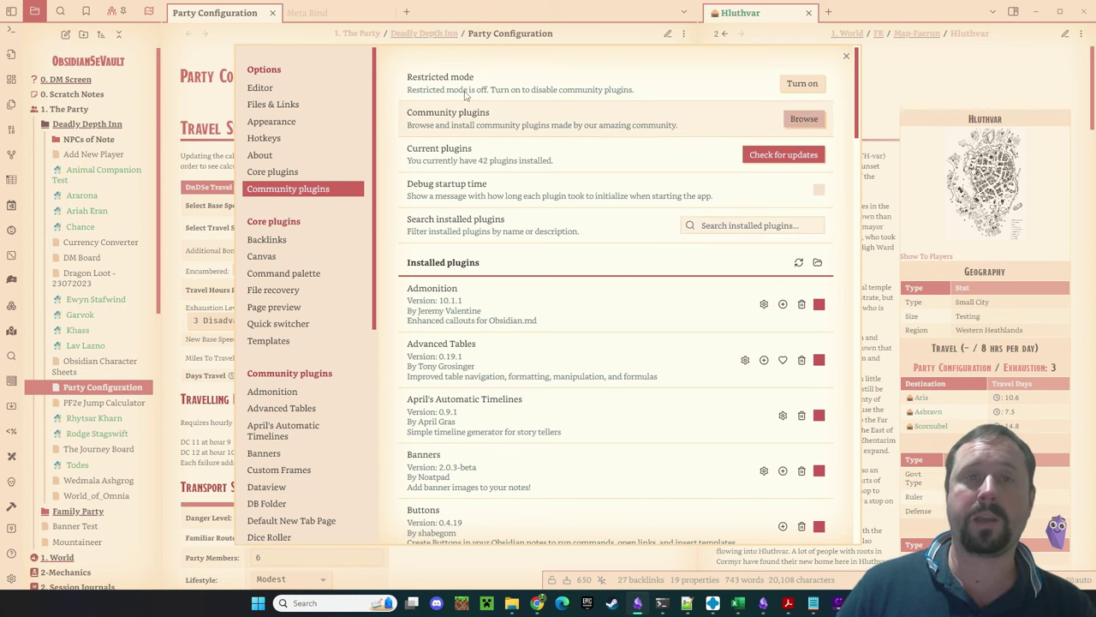
click(805, 120)
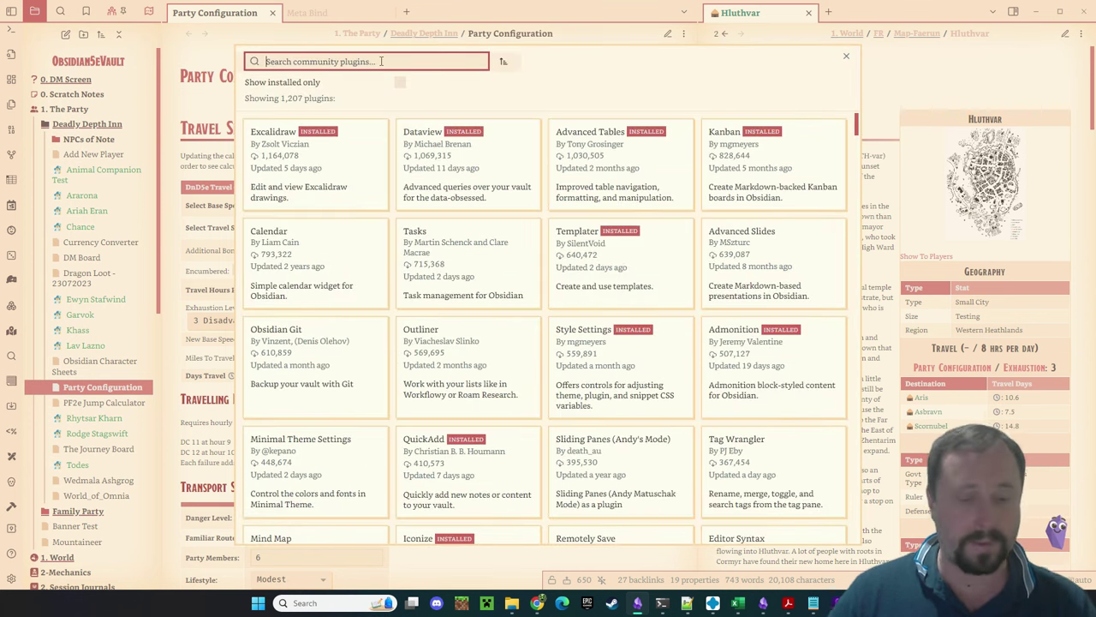
text(meta bind)
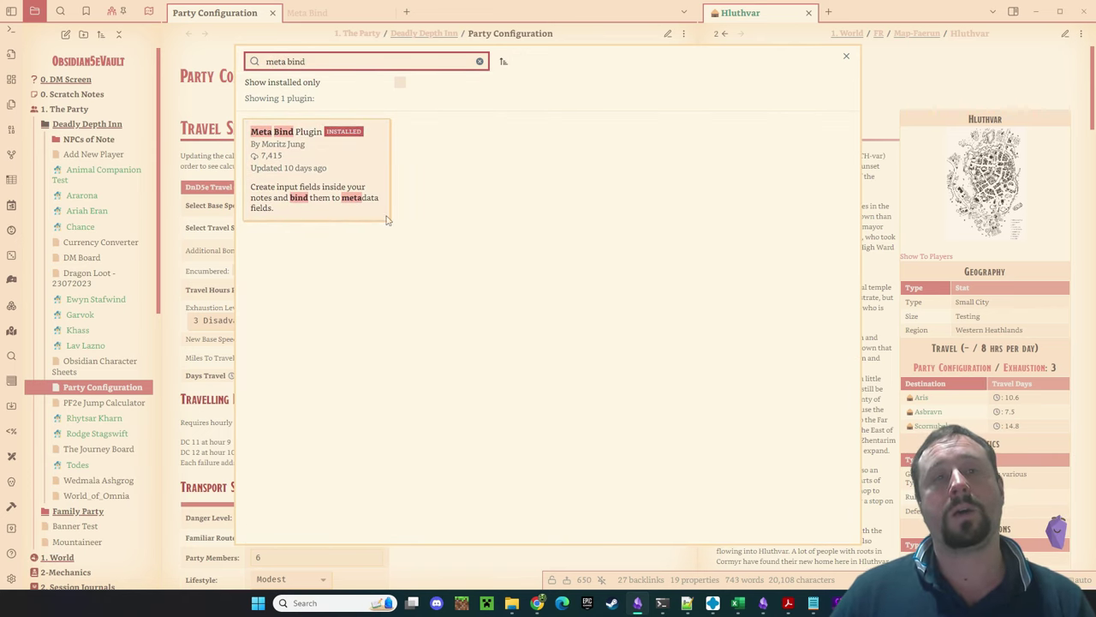
click(330, 167)
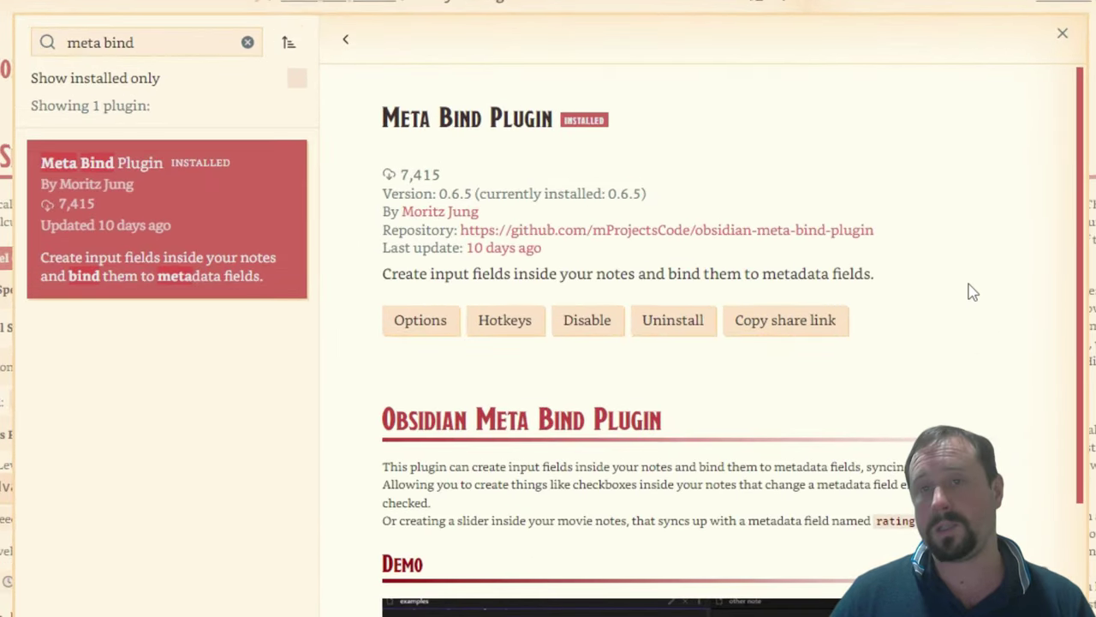
scroll(957, 293, down, 1)
scroll(951, 291, down, 7)
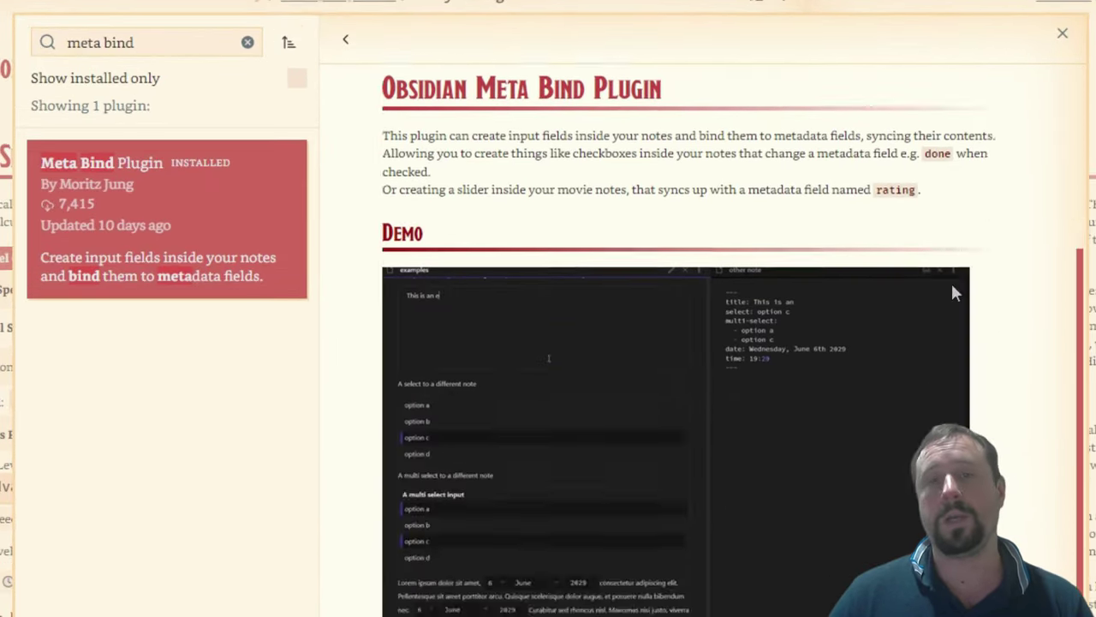
scroll(1013, 382, up, 8)
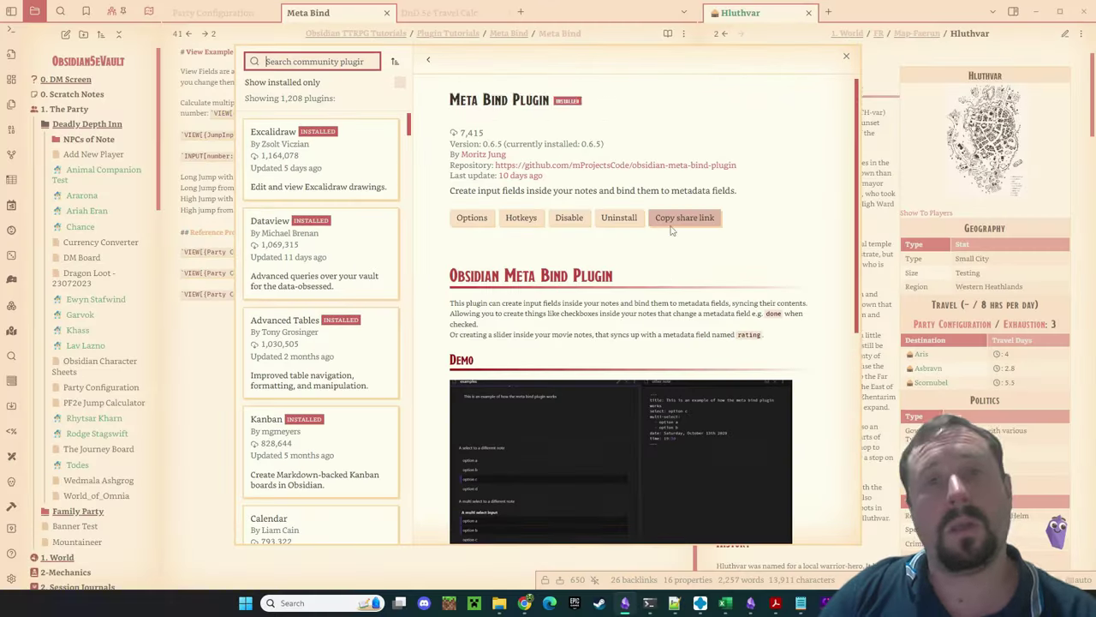
Open the online Meta Bind documentation linked from the plugin's description and show it in a maximized browser window
scroll(672, 230, down, 6)
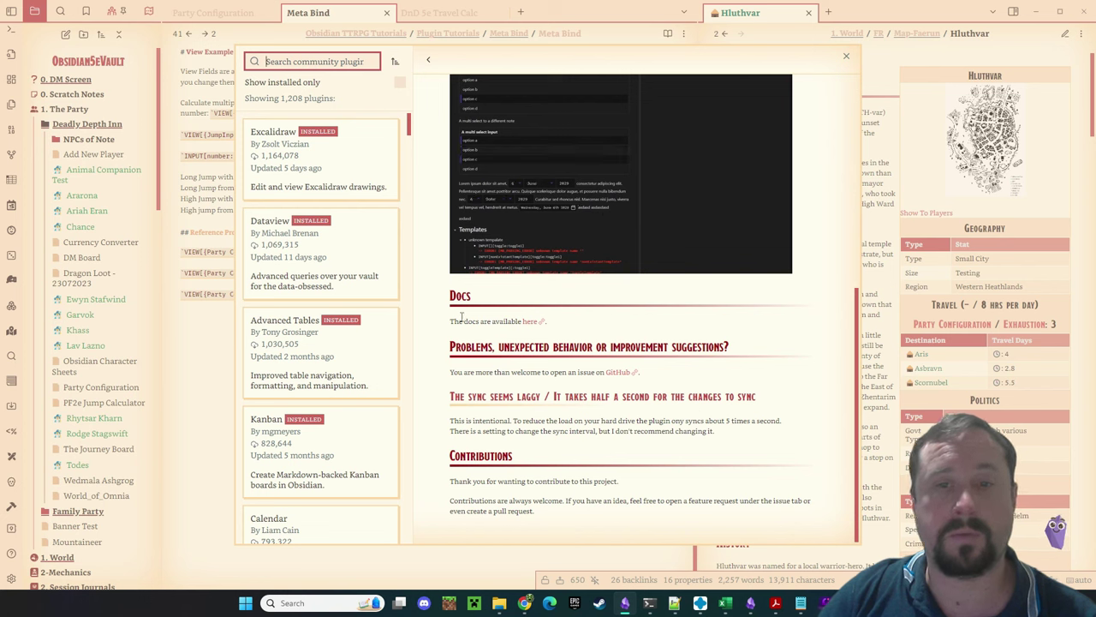
click(530, 322)
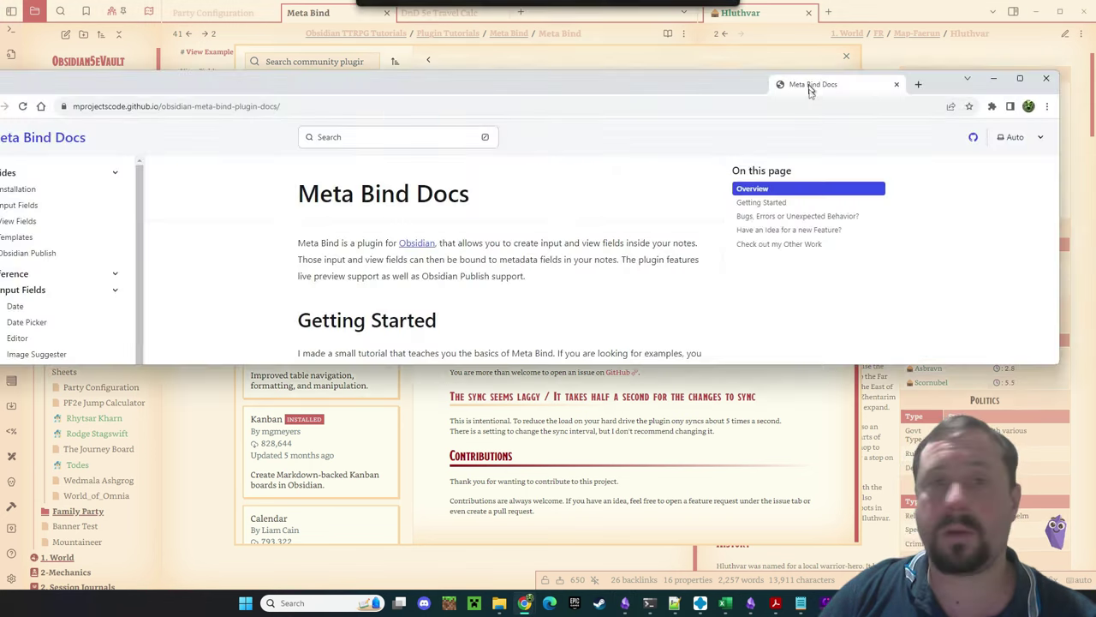
drag(810, 88, 757, 124)
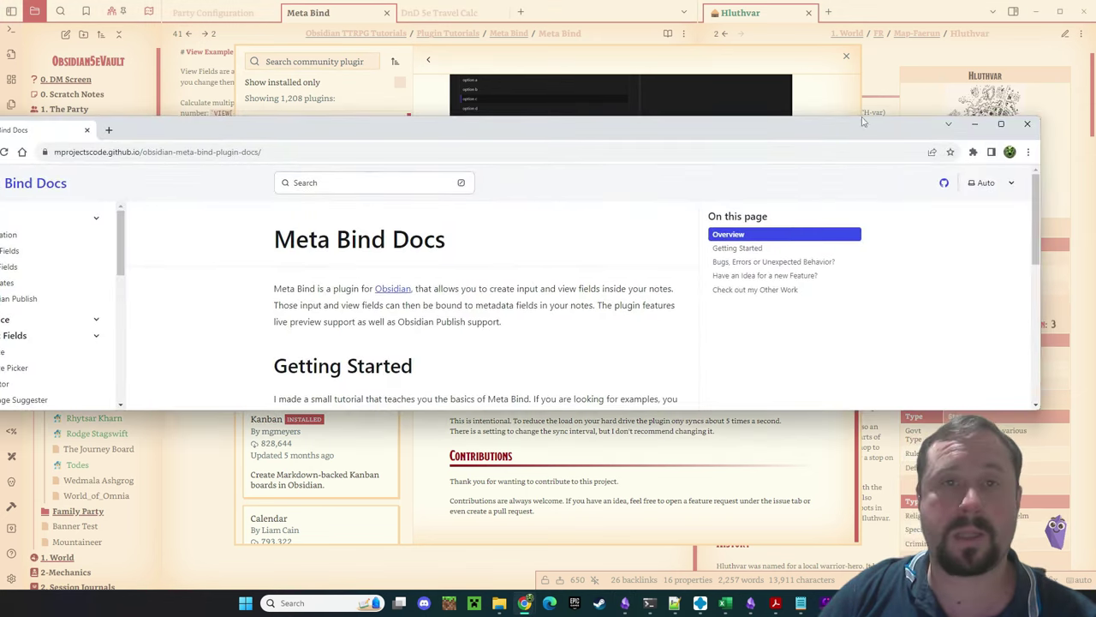
double_click(757, 124)
scroll(368, 197, down, 2)
scroll(526, 343, up, 2)
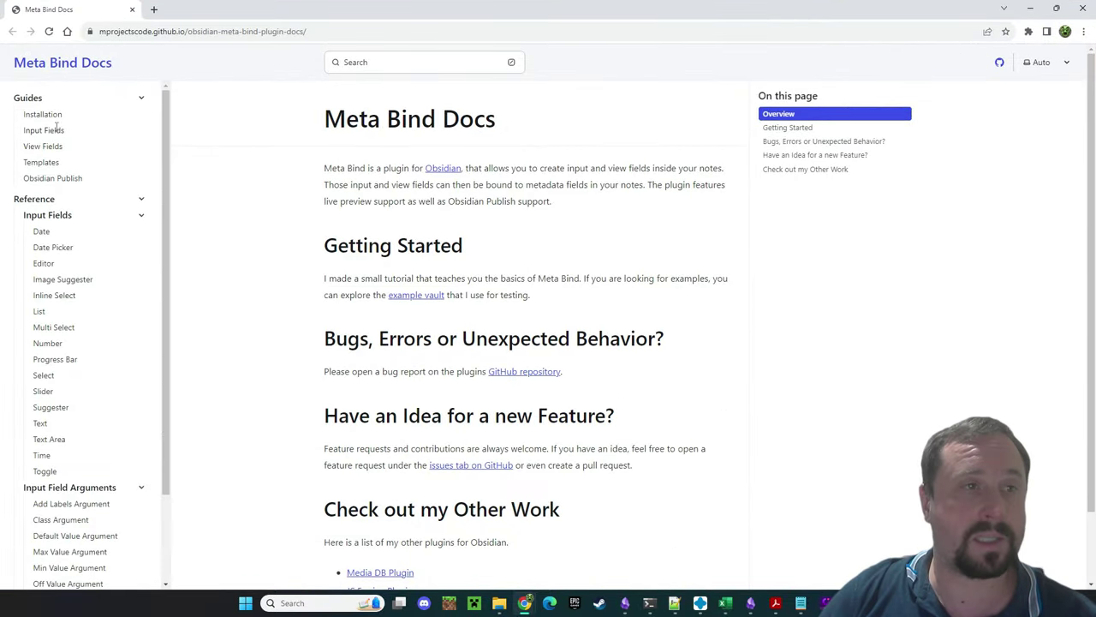
View the Date Picker, Editor and Multi Select input field reference pages in the Meta Bind docs
click(42, 249)
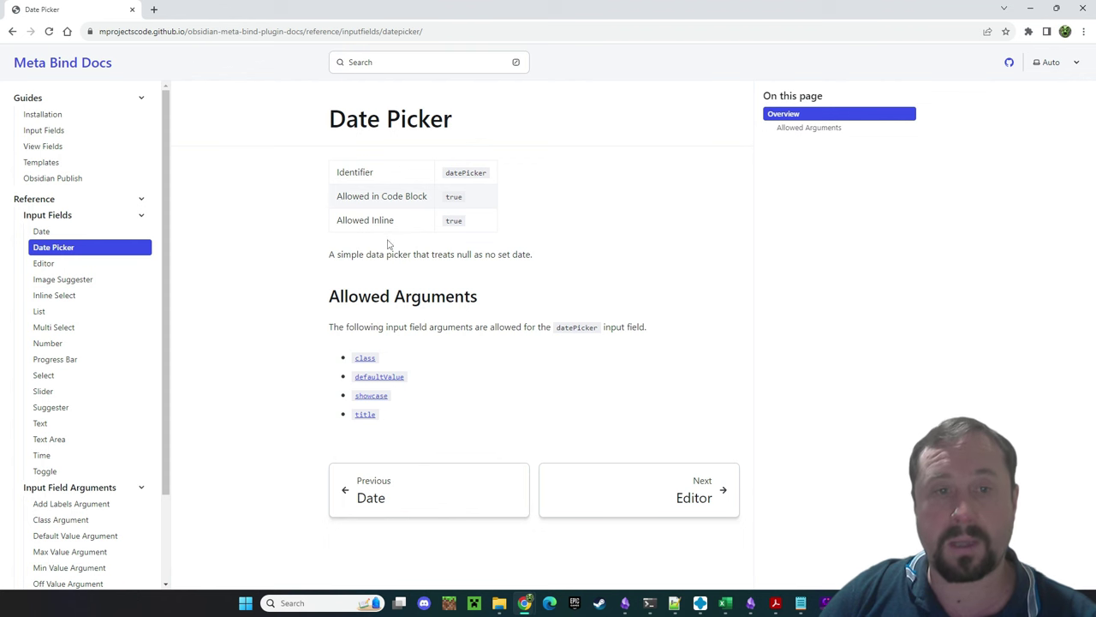
click(40, 263)
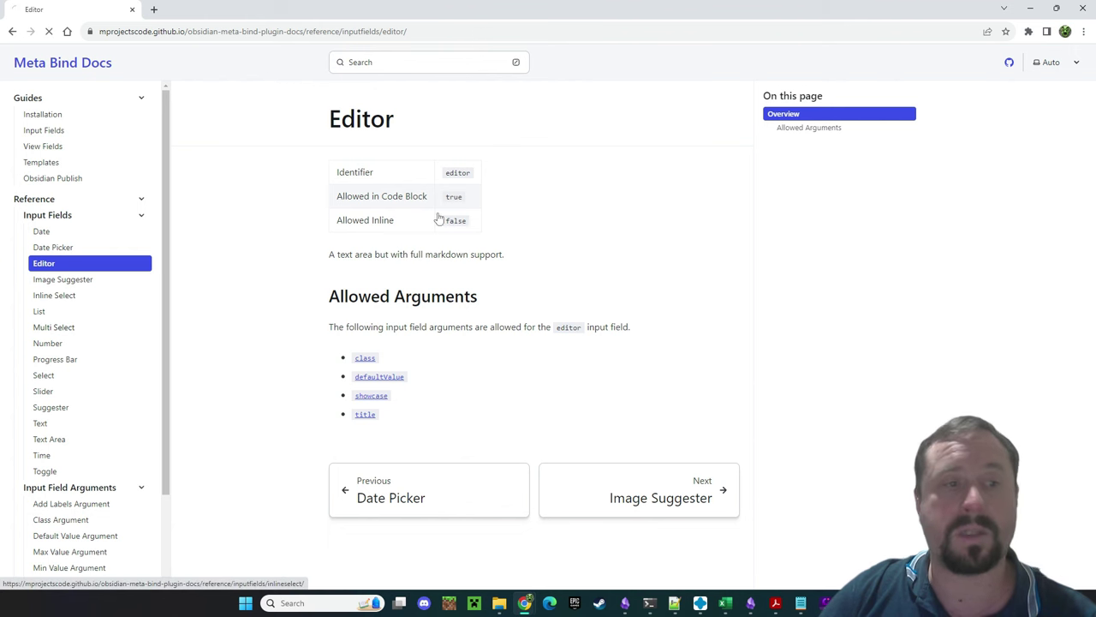
click(85, 327)
Examine the Default Value Argument page and the list of input fields and arguments in the docs
scroll(69, 437, down, 2)
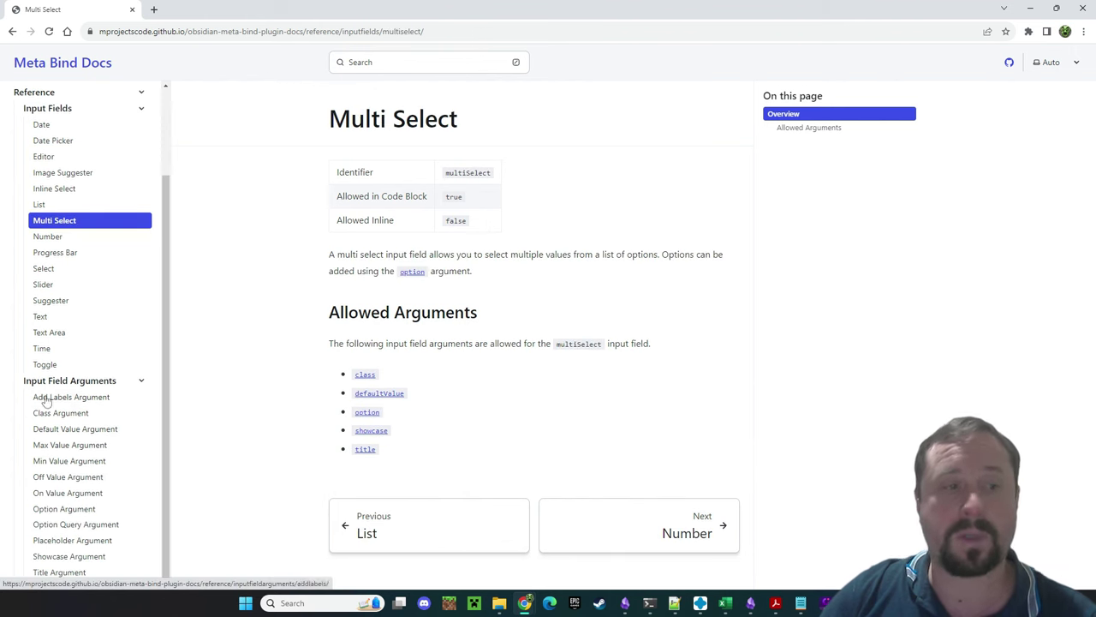
click(63, 432)
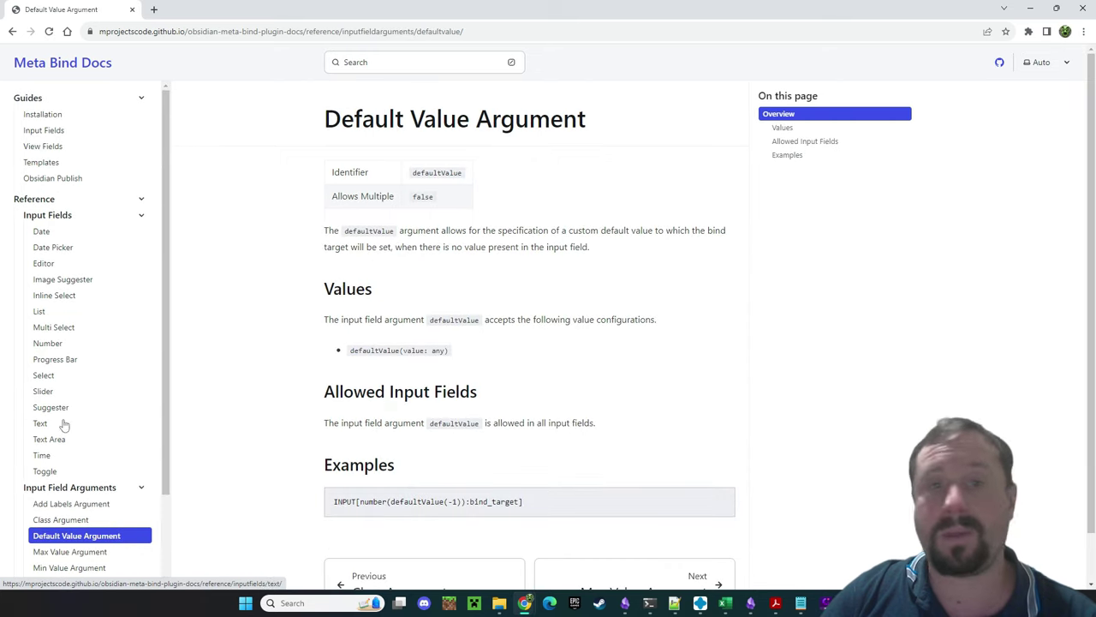
scroll(411, 346, down, 1)
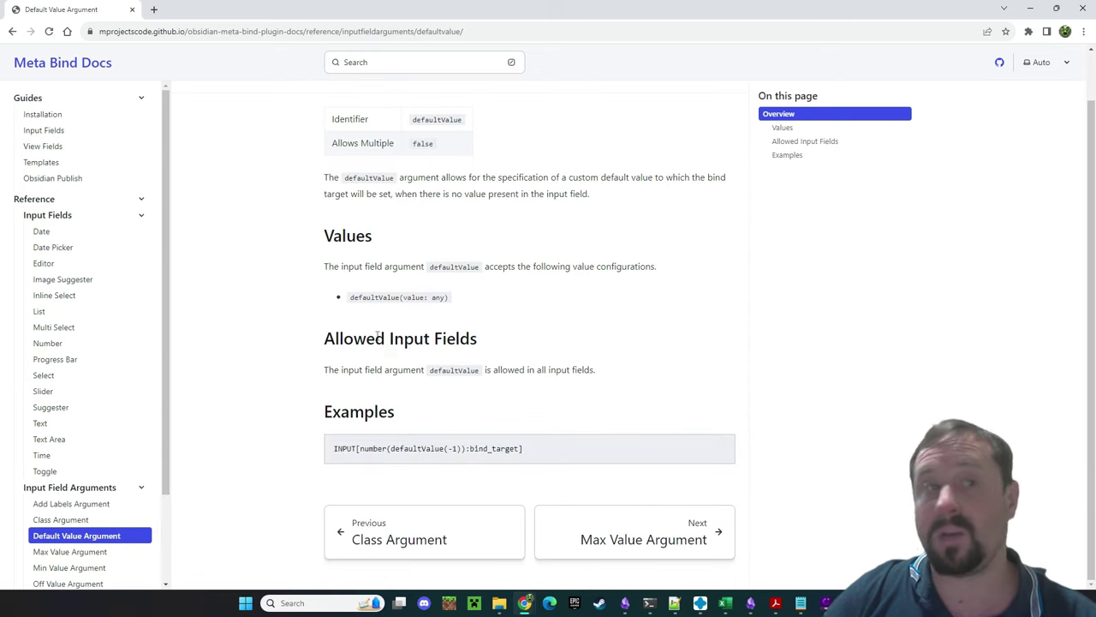
scroll(74, 335, down, 2)
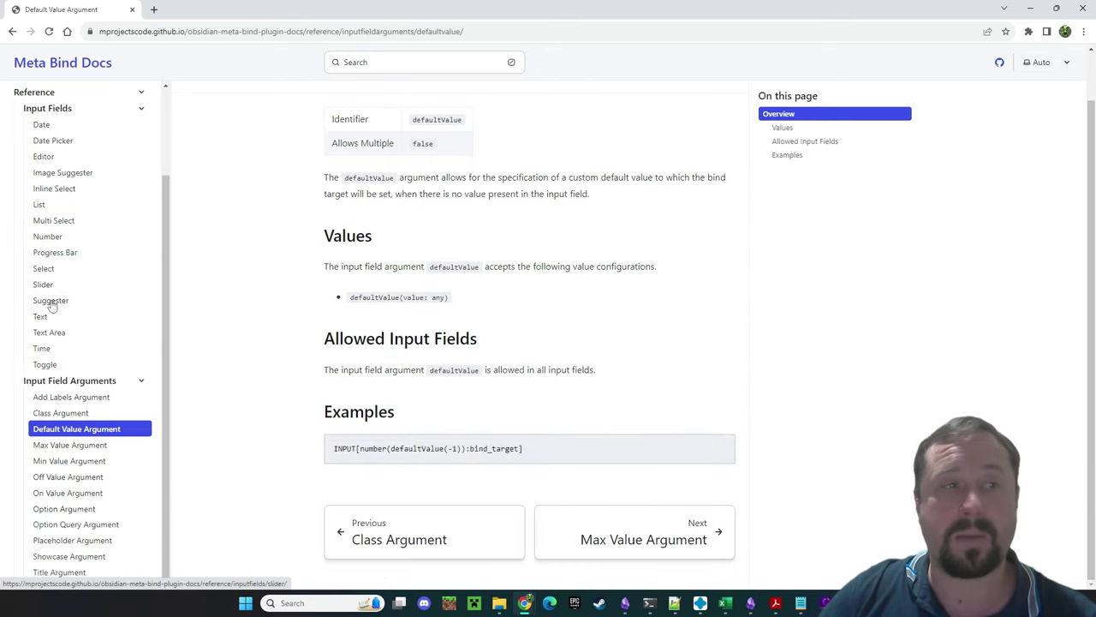
scroll(56, 291, up, 2)
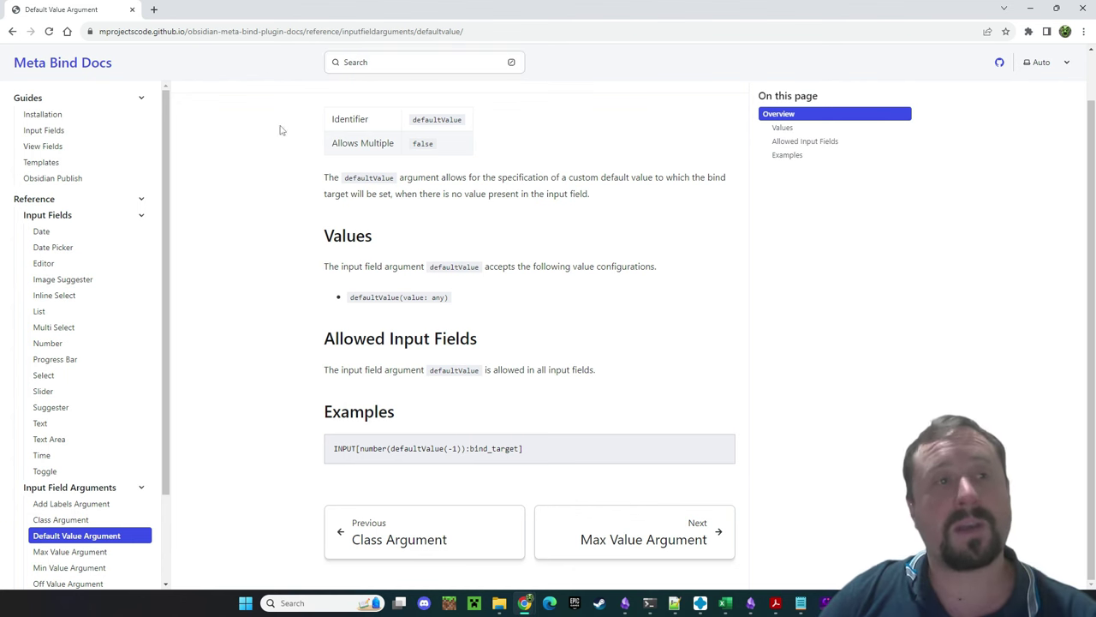
scroll(86, 274, down, 2)
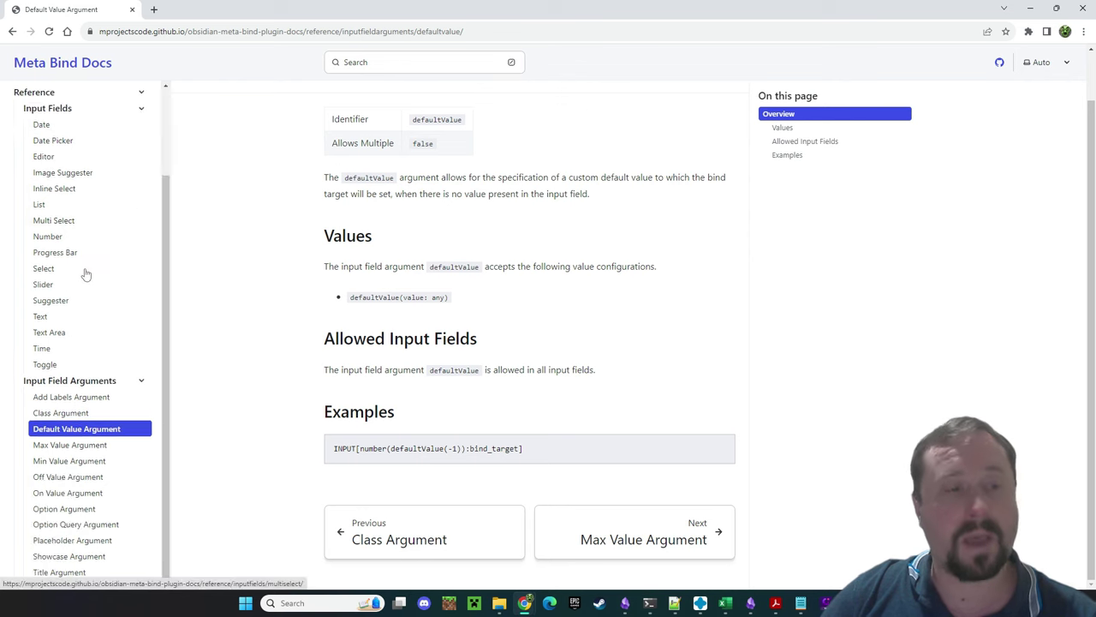
Minimize the docs window and open the plugin's GitHub repository in a maximized browser window
click(1030, 9)
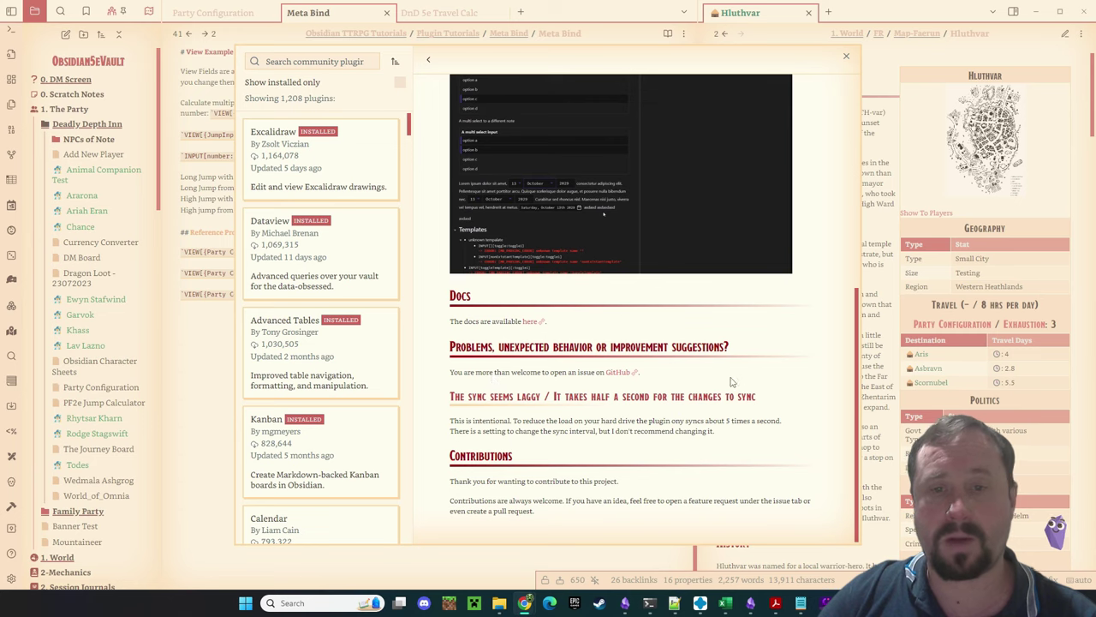
scroll(695, 411, up, 4)
scroll(728, 408, up, 2)
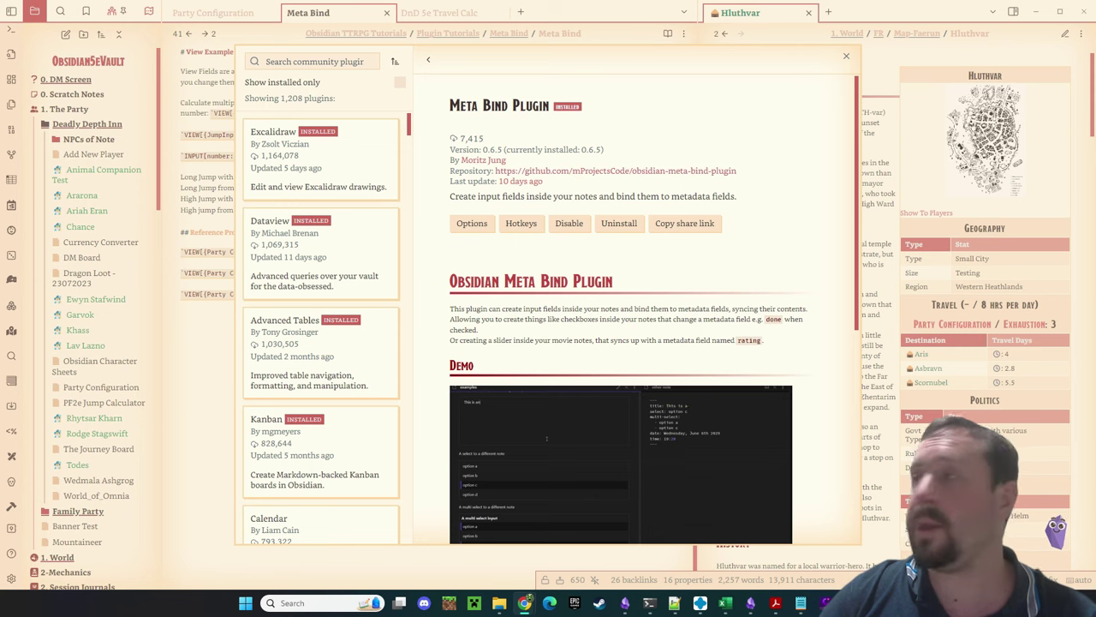
click(615, 171)
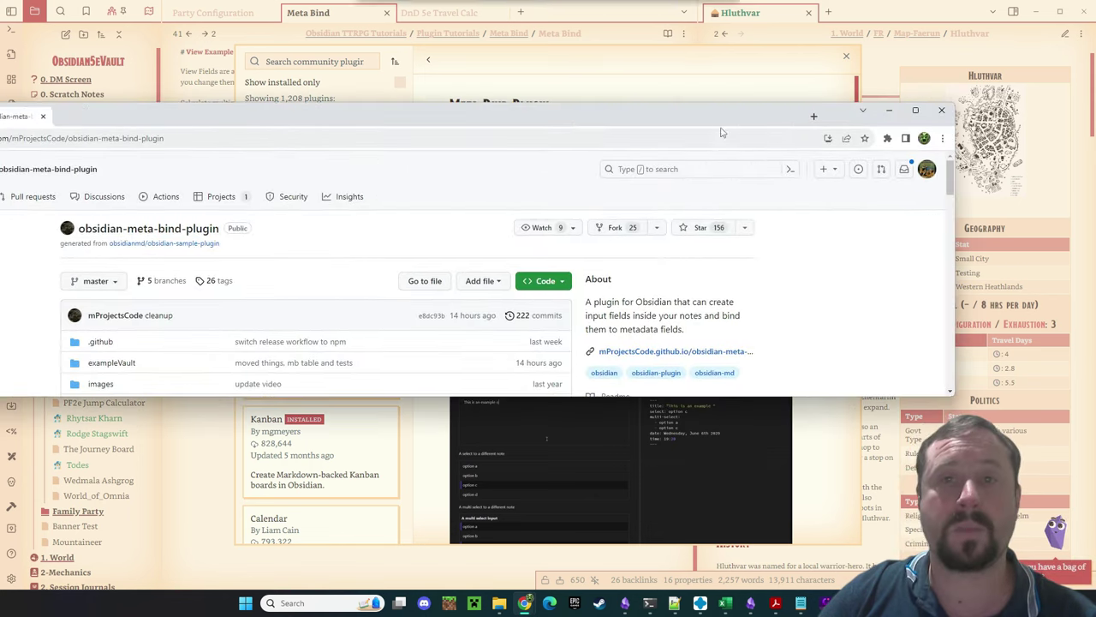
key(super+Up)
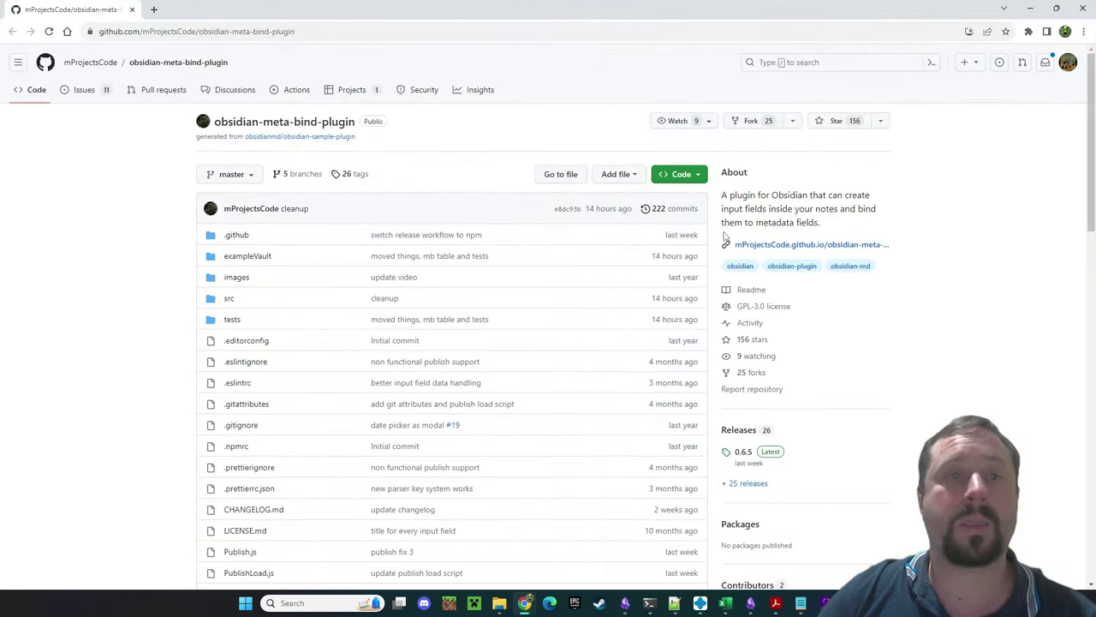
Open Text.md from the Input Fields folder of the repository's exampleVault
click(254, 257)
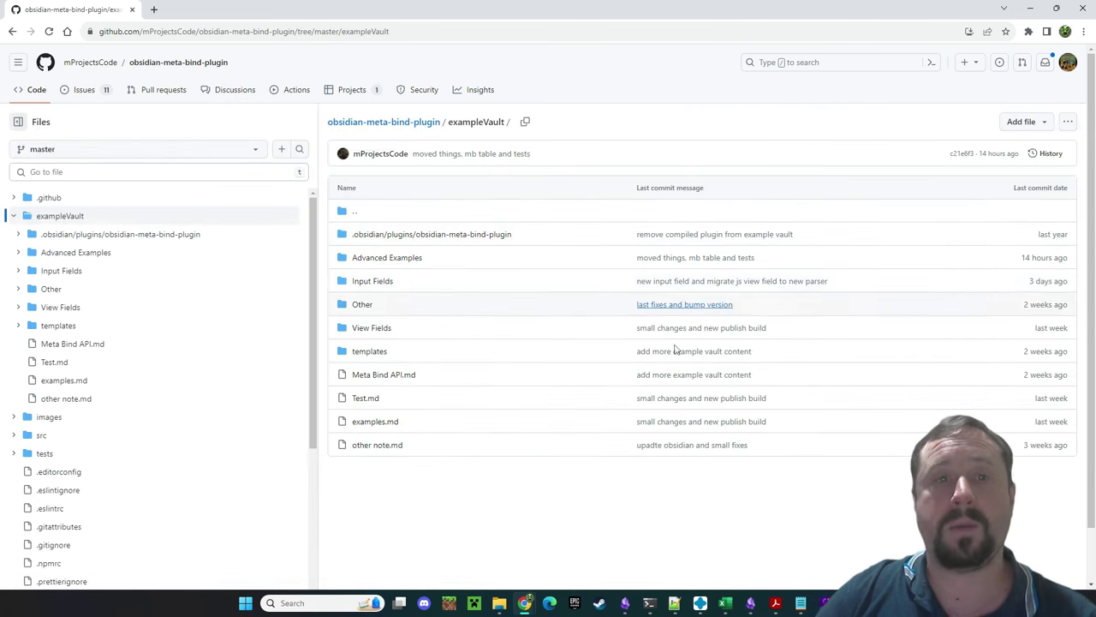
scroll(479, 445, down, 1)
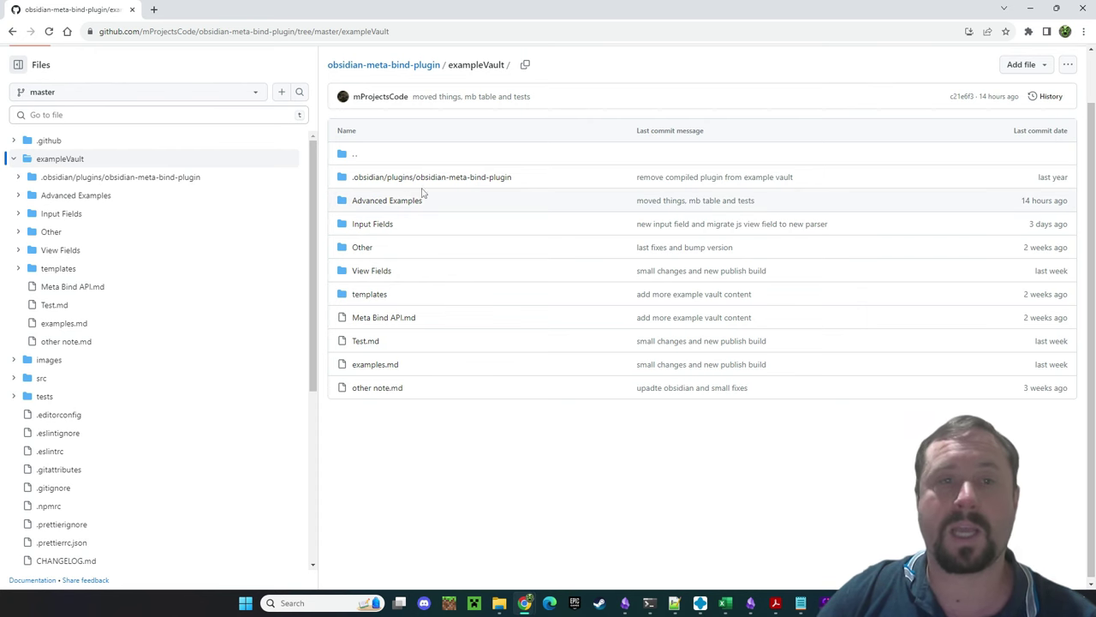
click(364, 226)
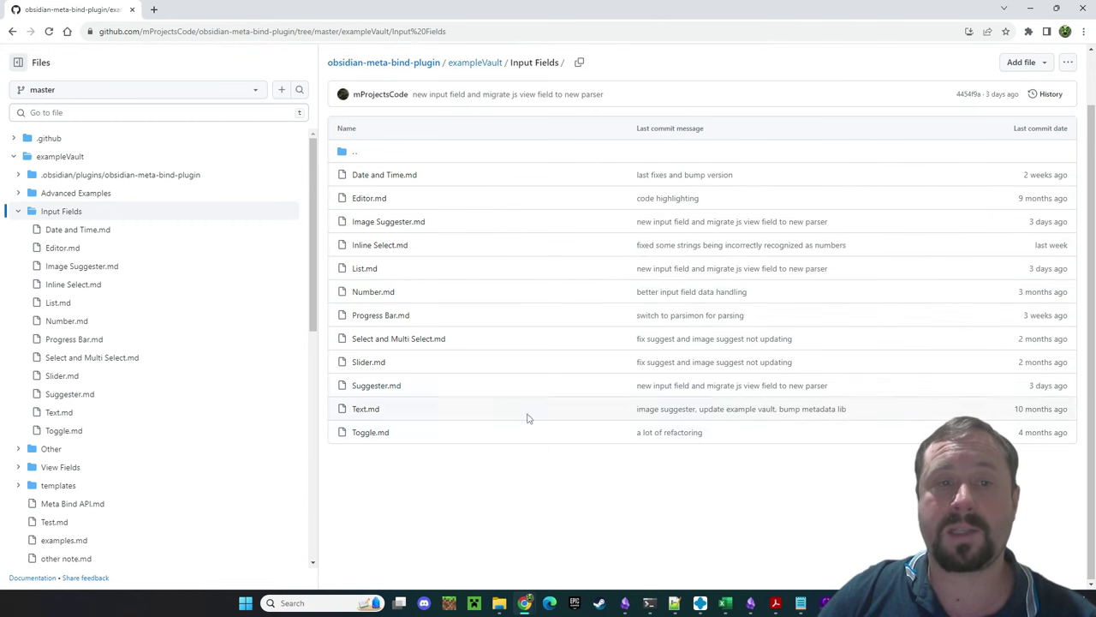
click(366, 410)
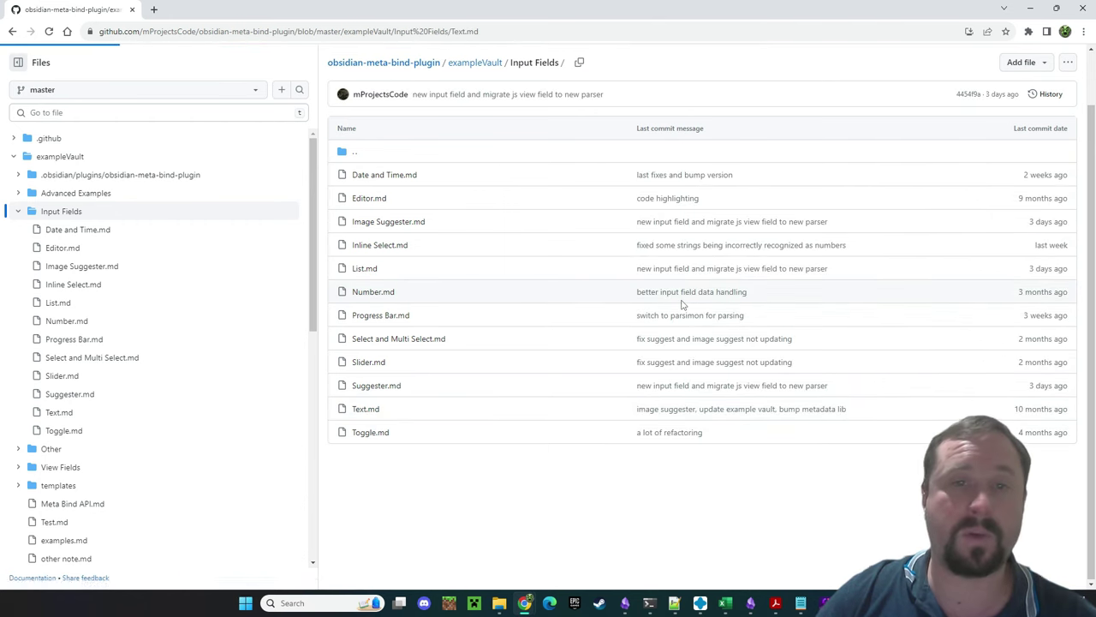
Copy the INPUT[text(showcase):text] example from the Text section of Text.md
drag(571, 263, 412, 274)
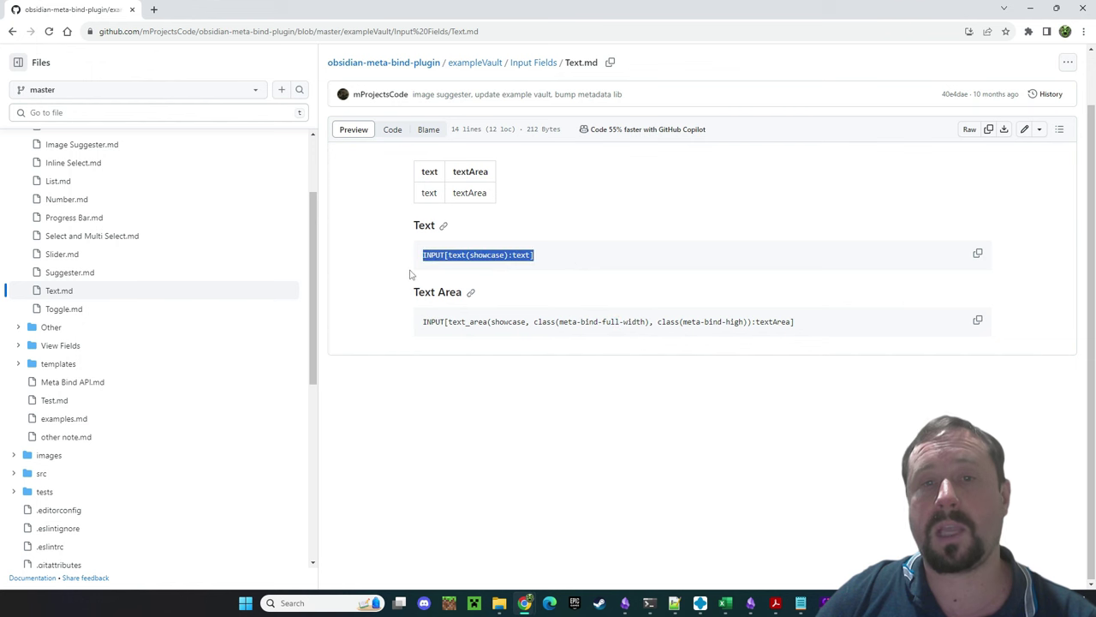
click(977, 255)
click(740, 432)
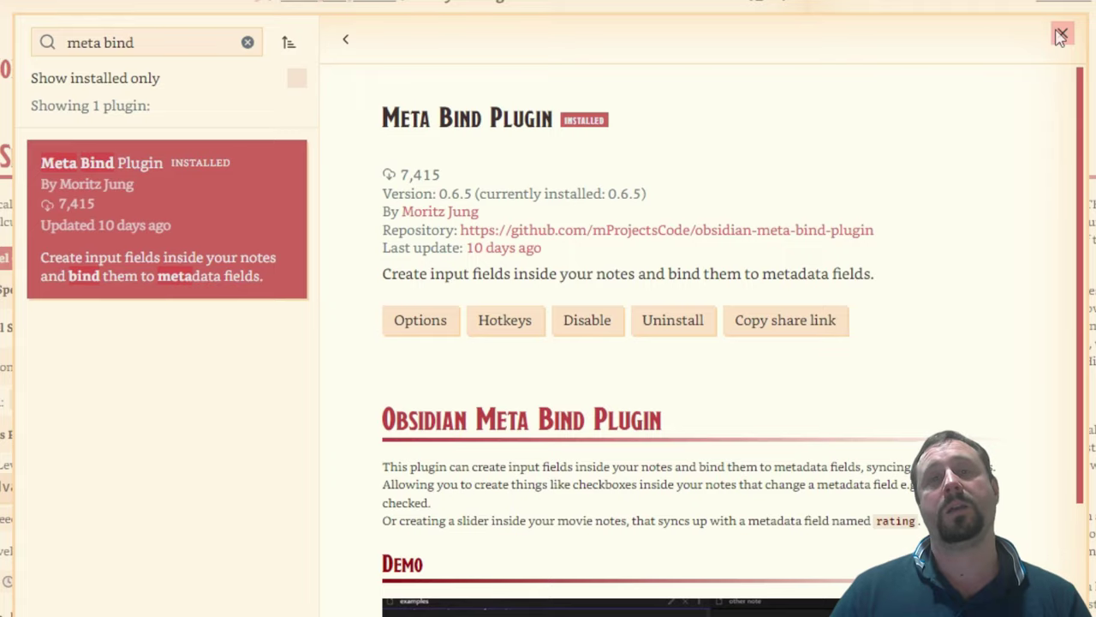
Close the Meta Bind plugin page and the settings to return to the Party Configuration note
click(1061, 35)
key(Escape)
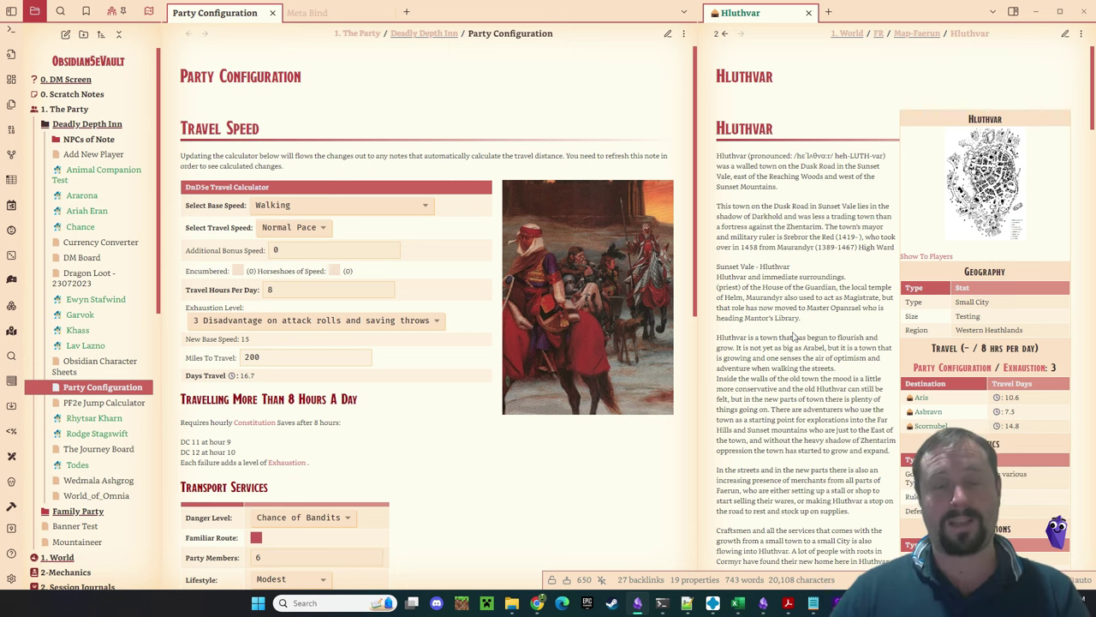
Check the base speed options without changing the choice, and switch the travel calculator's Encumbered option on and back off
click(418, 206)
click(418, 207)
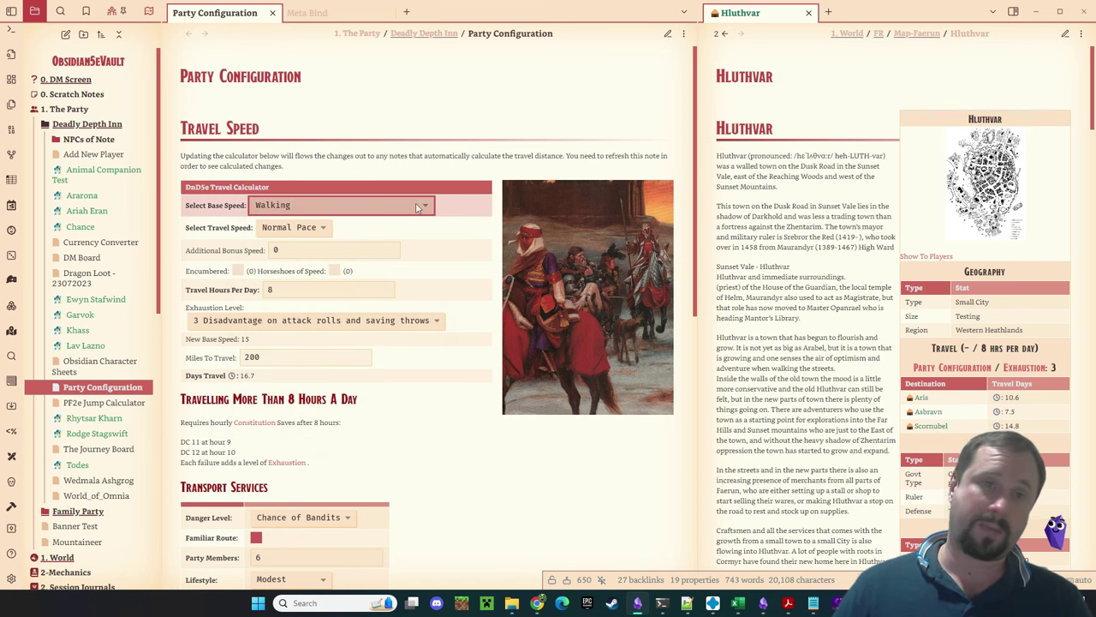
click(237, 271)
click(237, 270)
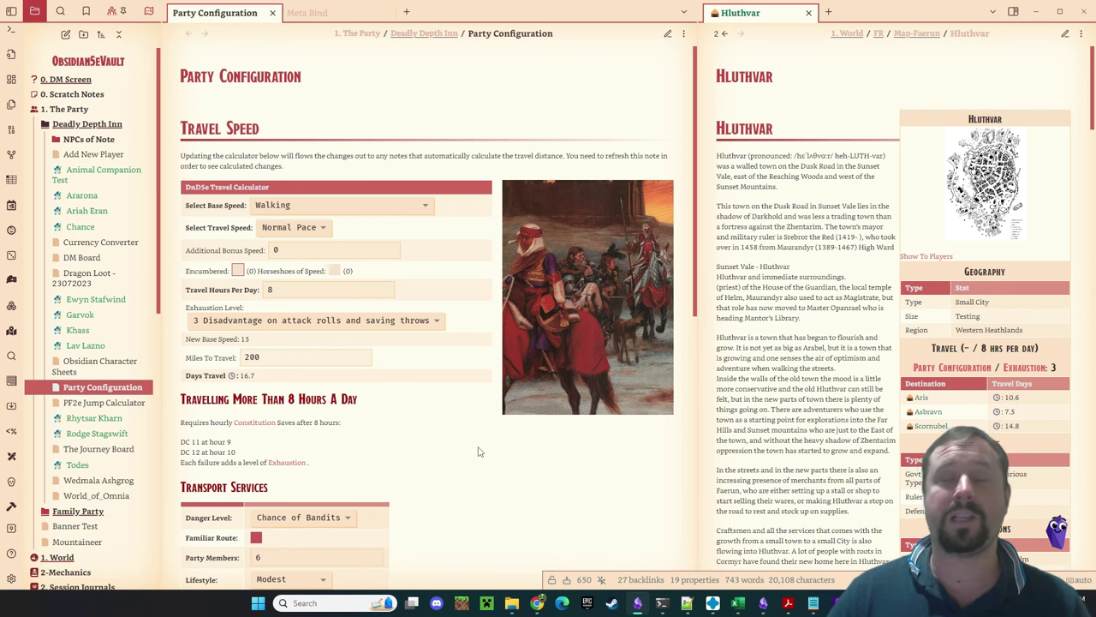
Set the base speed in the DnD5e Travel Calculator to Donkey
click(420, 210)
scroll(339, 342, down, 5)
scroll(339, 343, up, 5)
key(Escape)
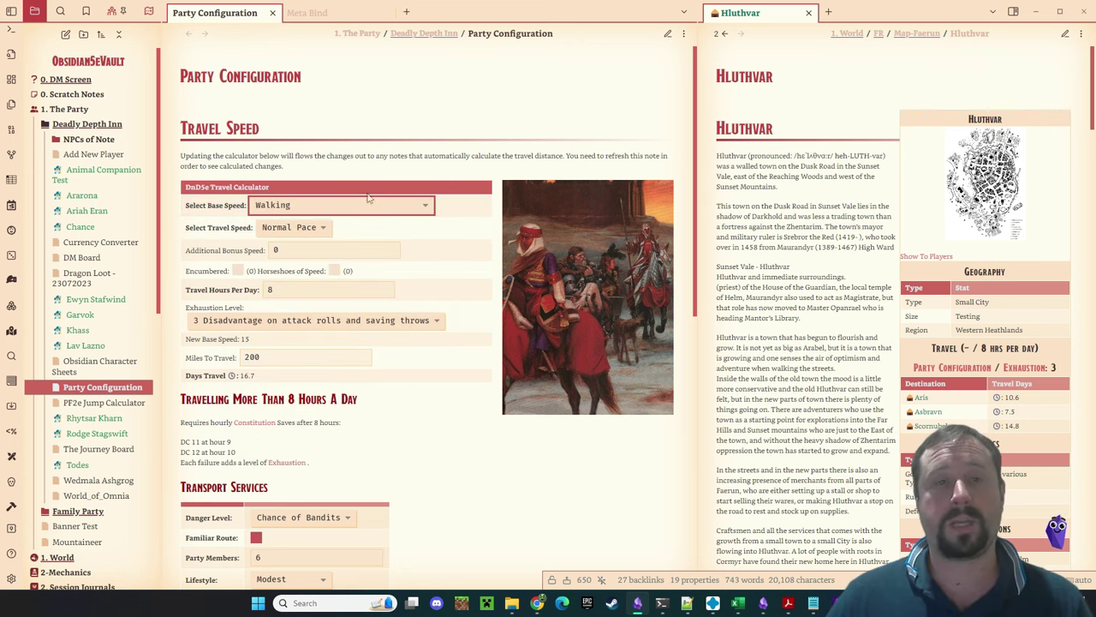
click(342, 205)
click(282, 273)
click(445, 481)
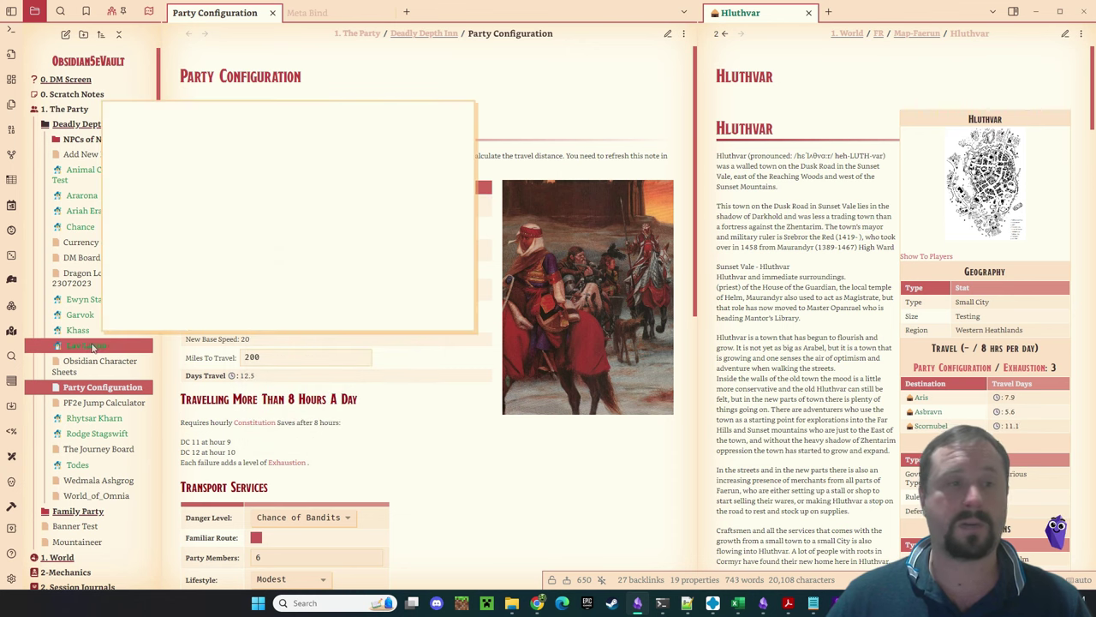
View the PF2e Jump Calculator note and return to the Party Configuration note
click(93, 408)
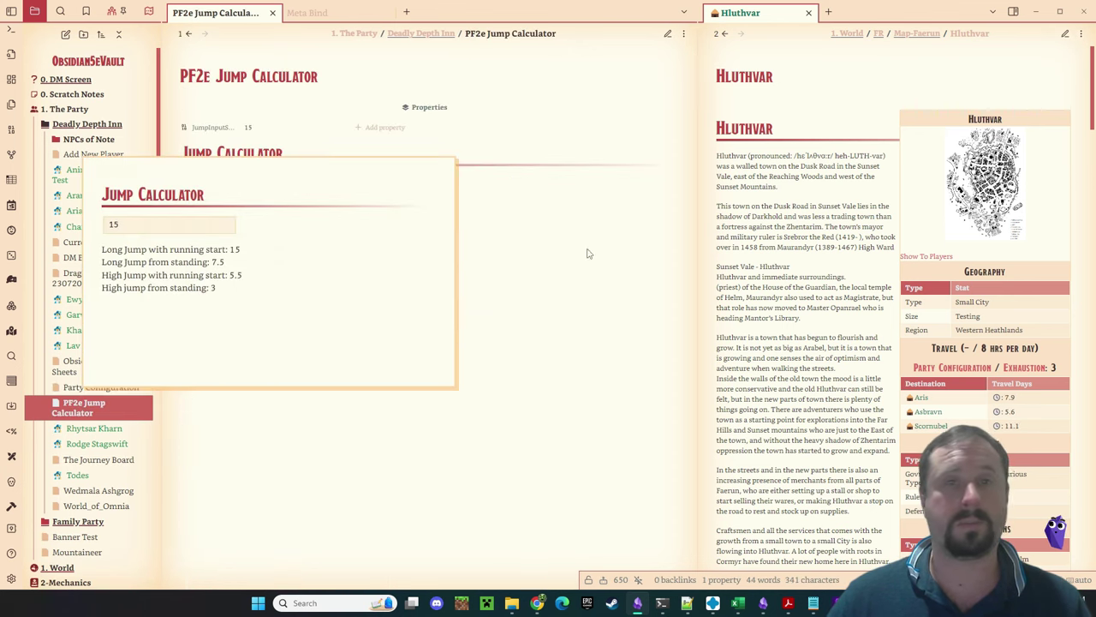
click(188, 33)
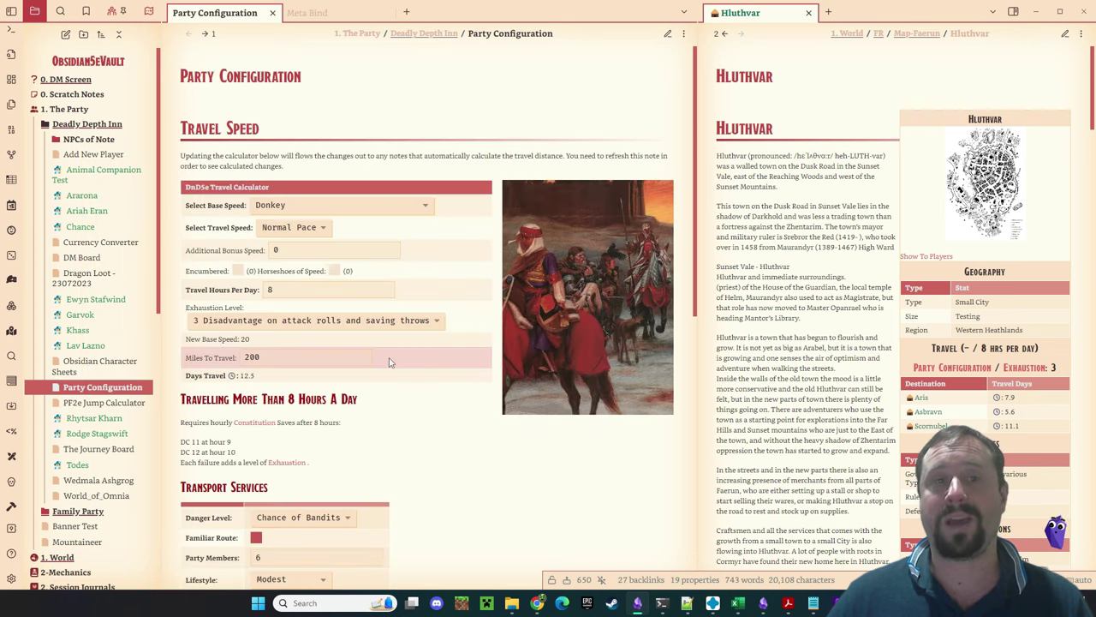
Check the base speed and travel speed options of the DnD5e Travel Calculator without changing either choice
click(421, 207)
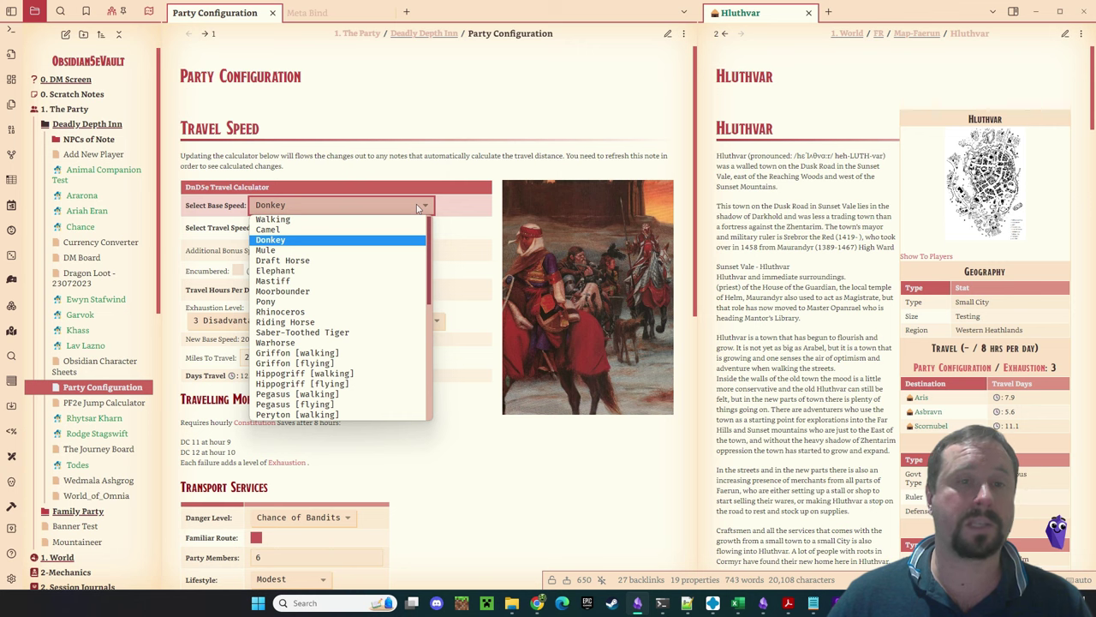
click(456, 412)
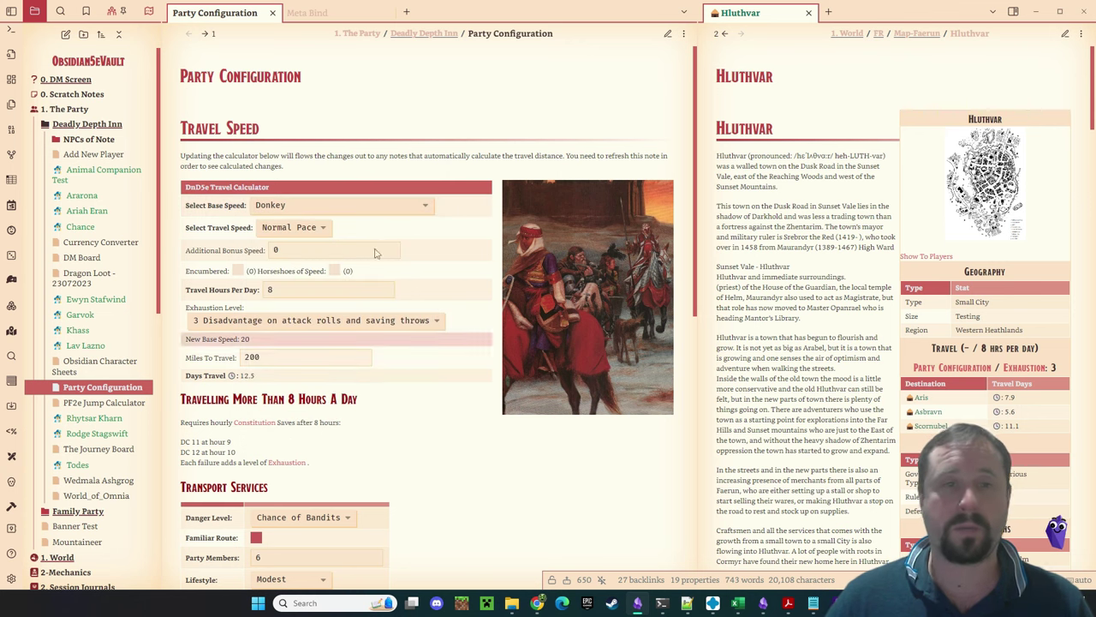
click(306, 204)
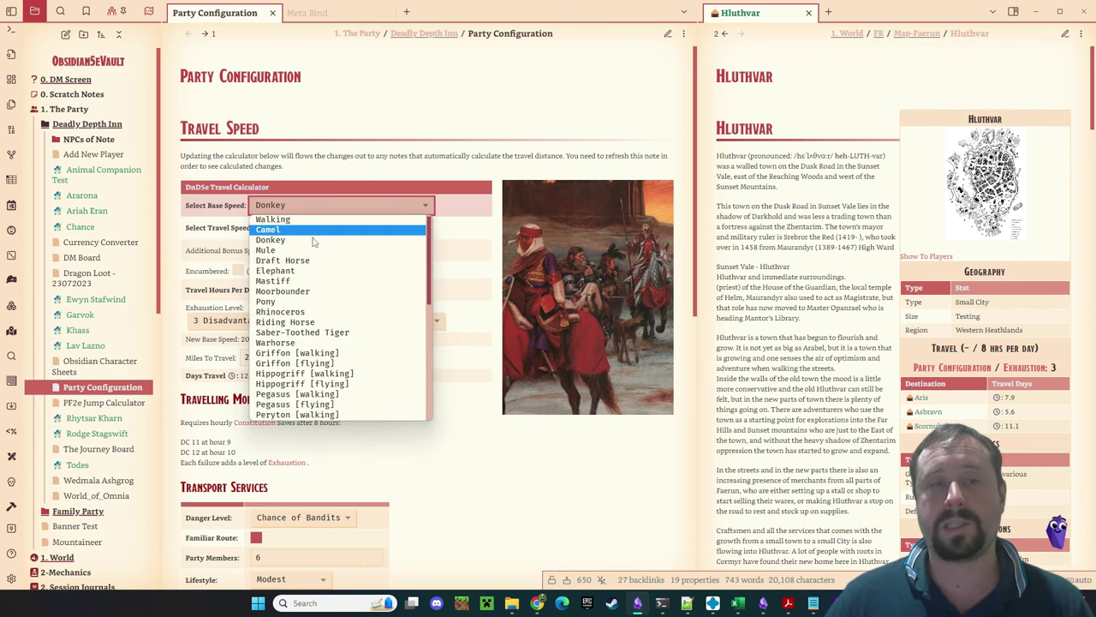
click(463, 403)
click(295, 228)
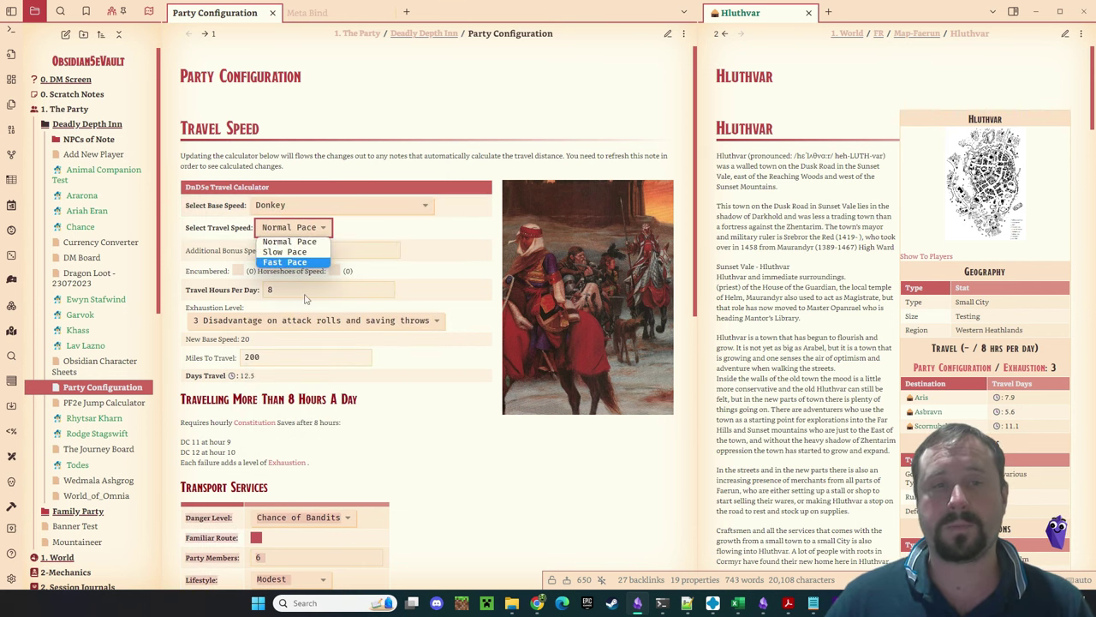
click(437, 400)
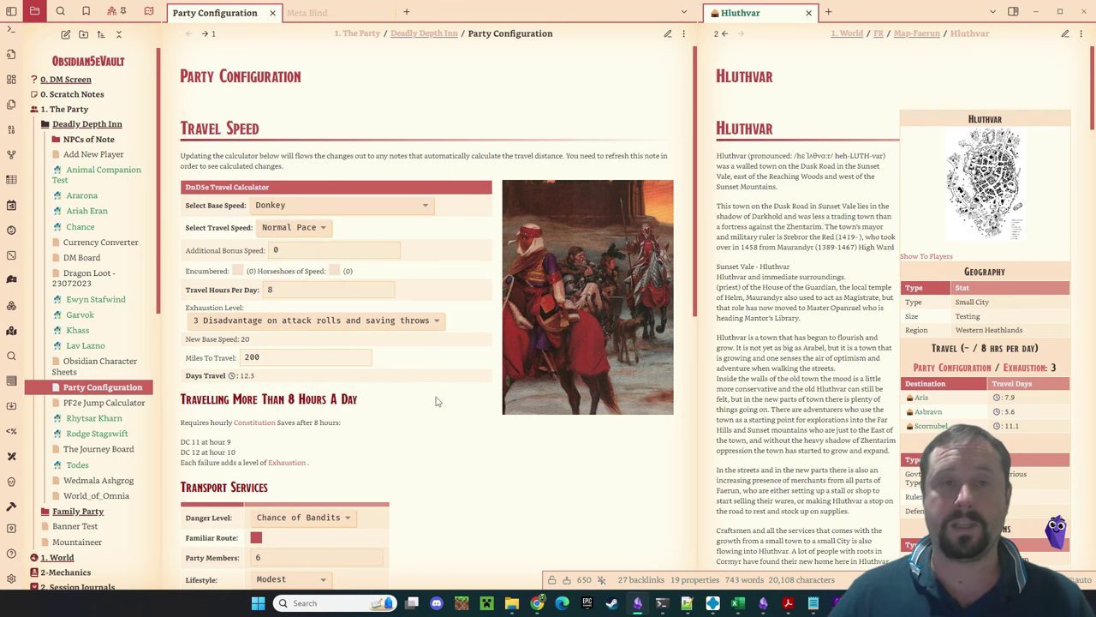
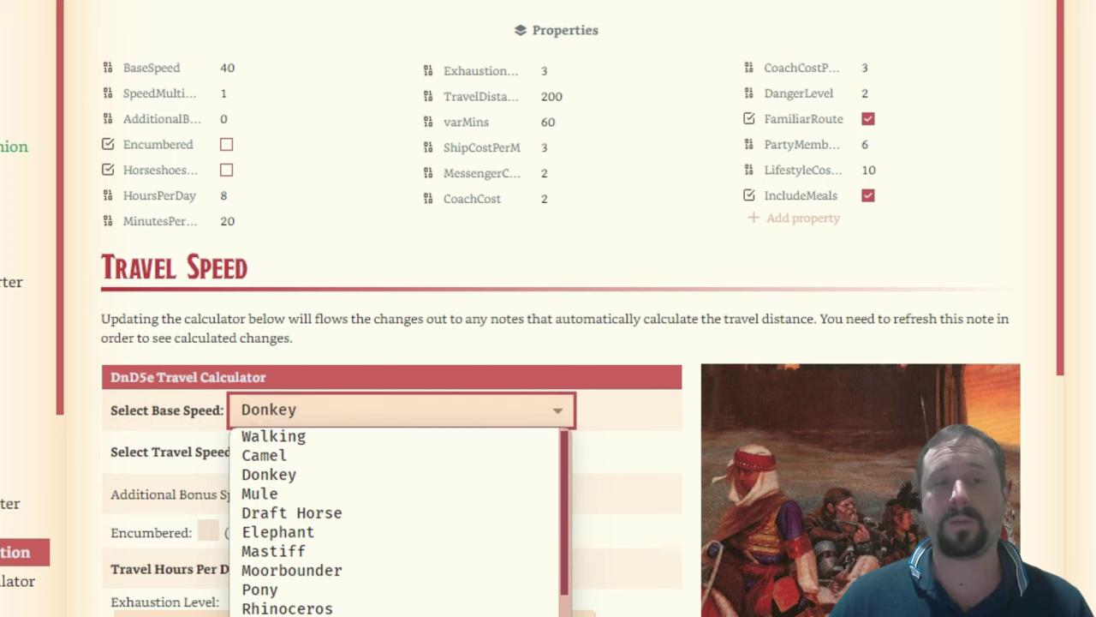
key(Escape)
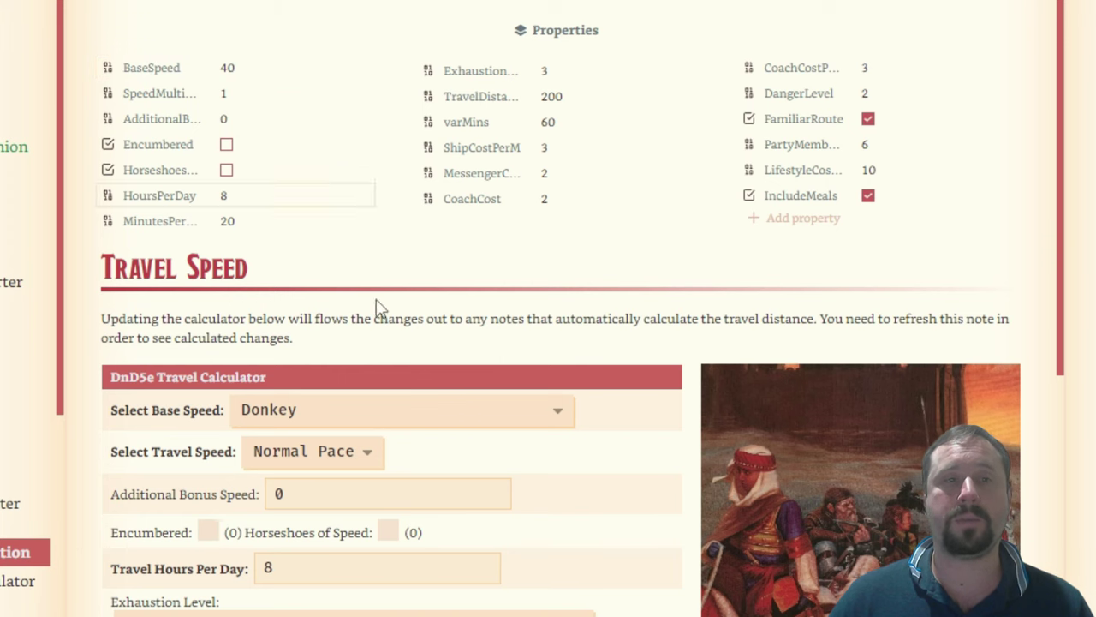
Set the travel calculator's base speed to Walking, and change it to Griffon [flying]
click(308, 414)
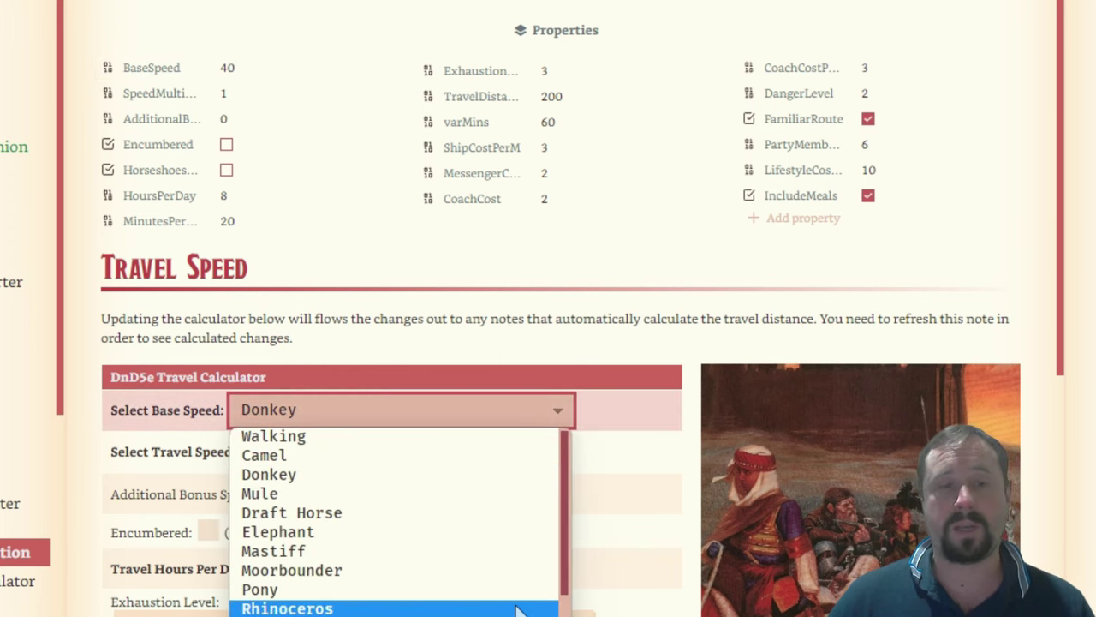
click(272, 437)
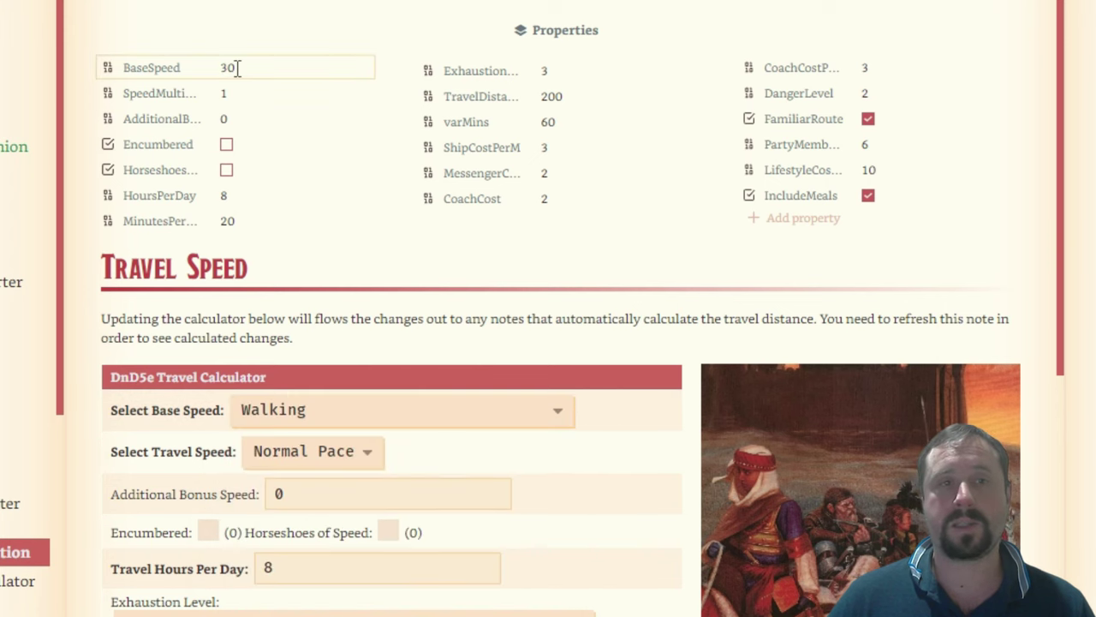
click(469, 411)
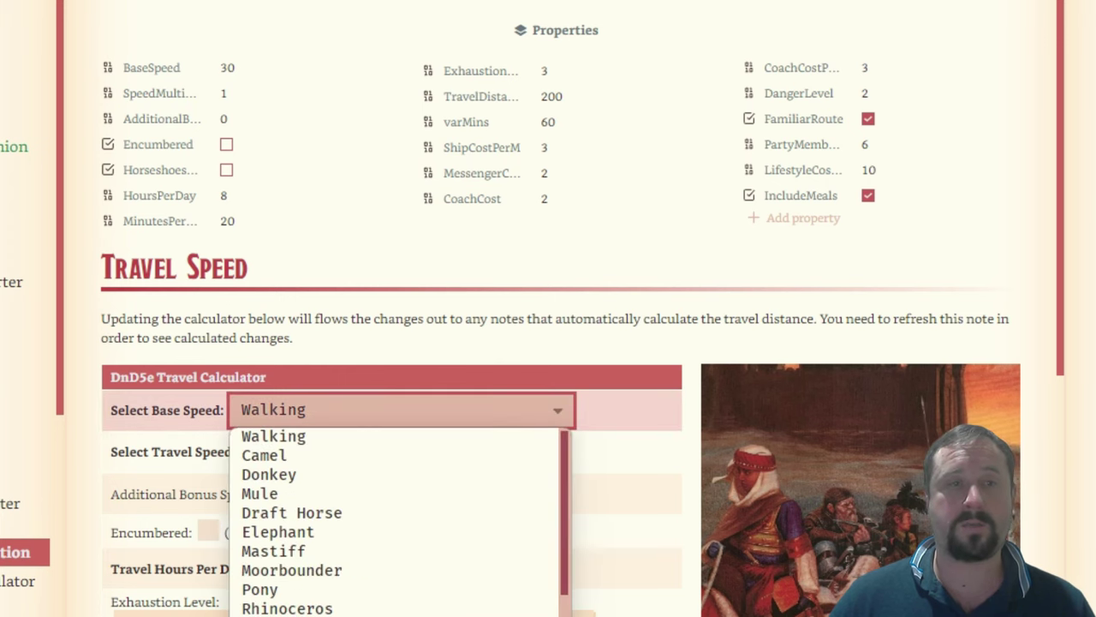
key(g)
key(Return)
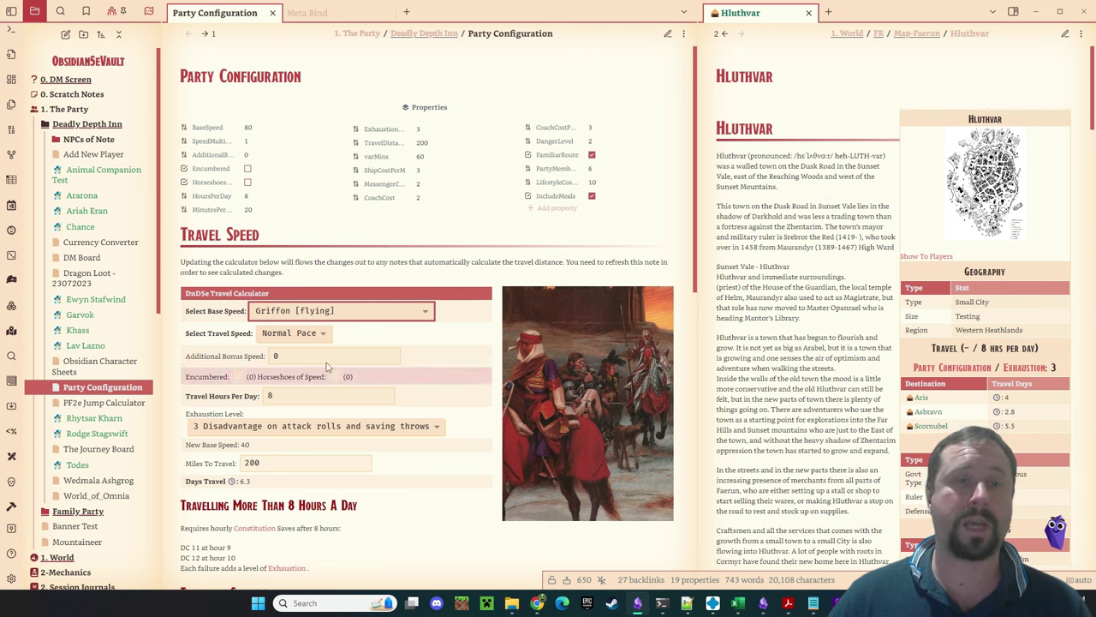
Switch the travel calculator's base speed back to Walking
click(347, 313)
click(310, 326)
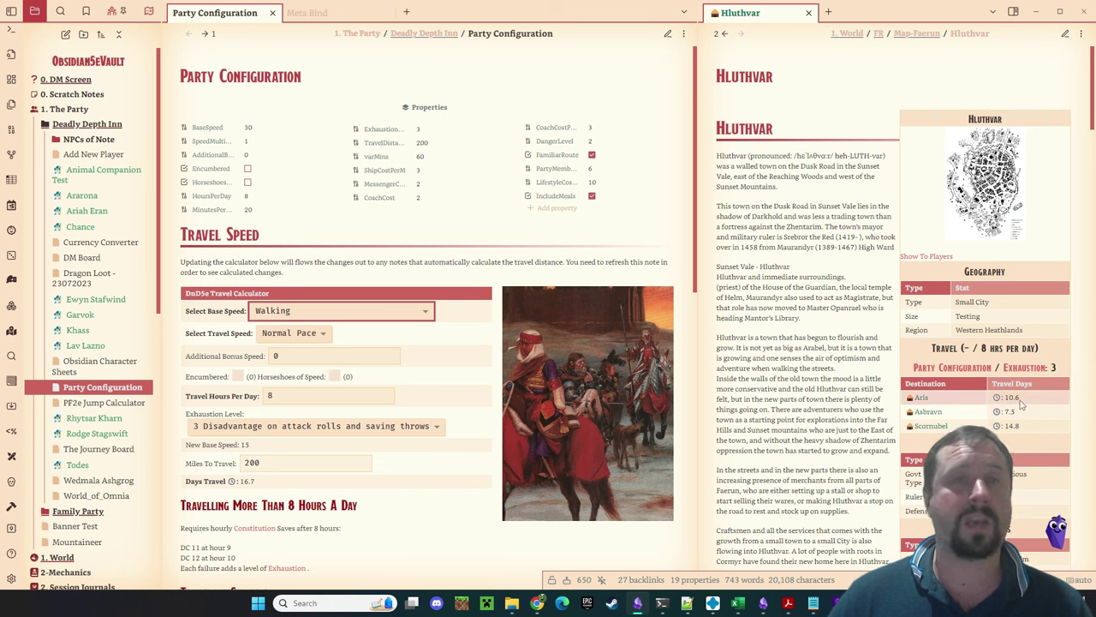
click(494, 331)
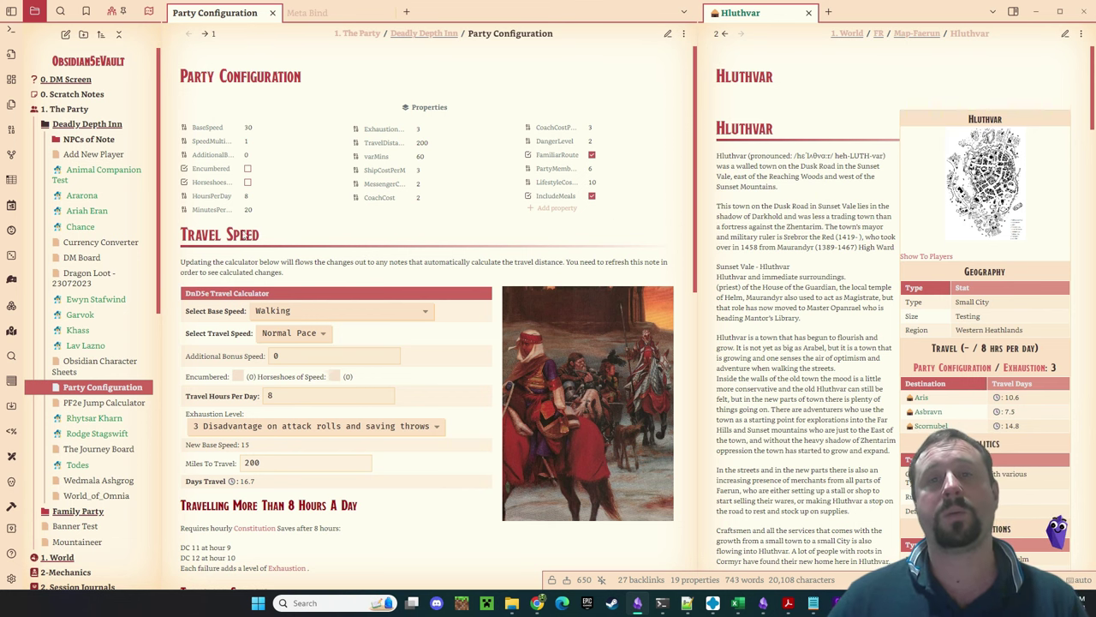
Set the travel calculator's base speed to Cart pulled by Horses
scroll(366, 246, down, 5)
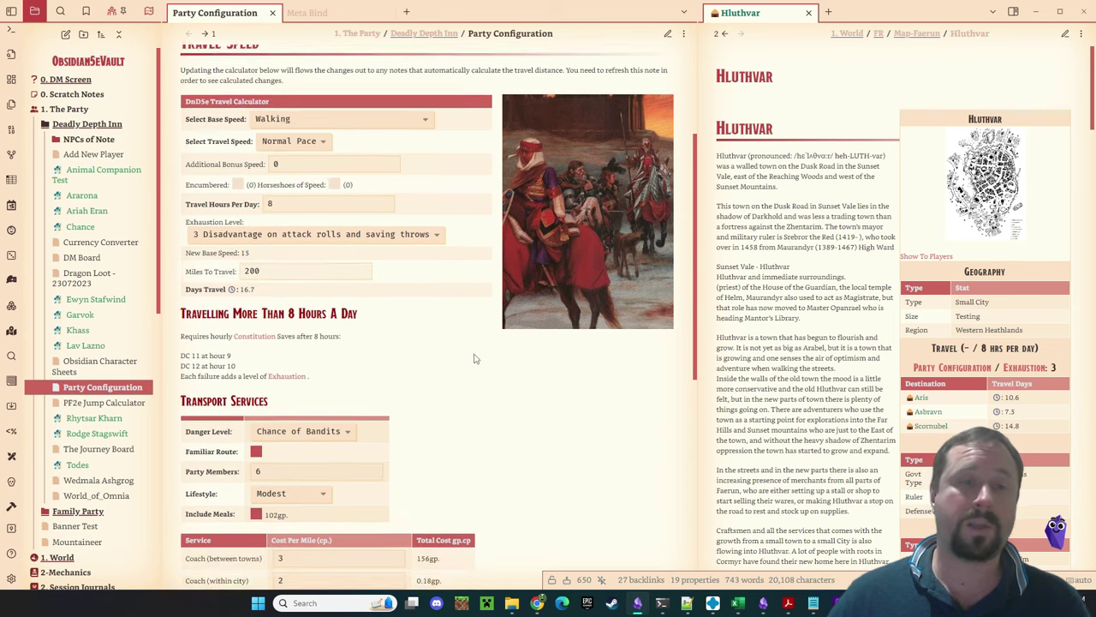
scroll(478, 358, up, 1)
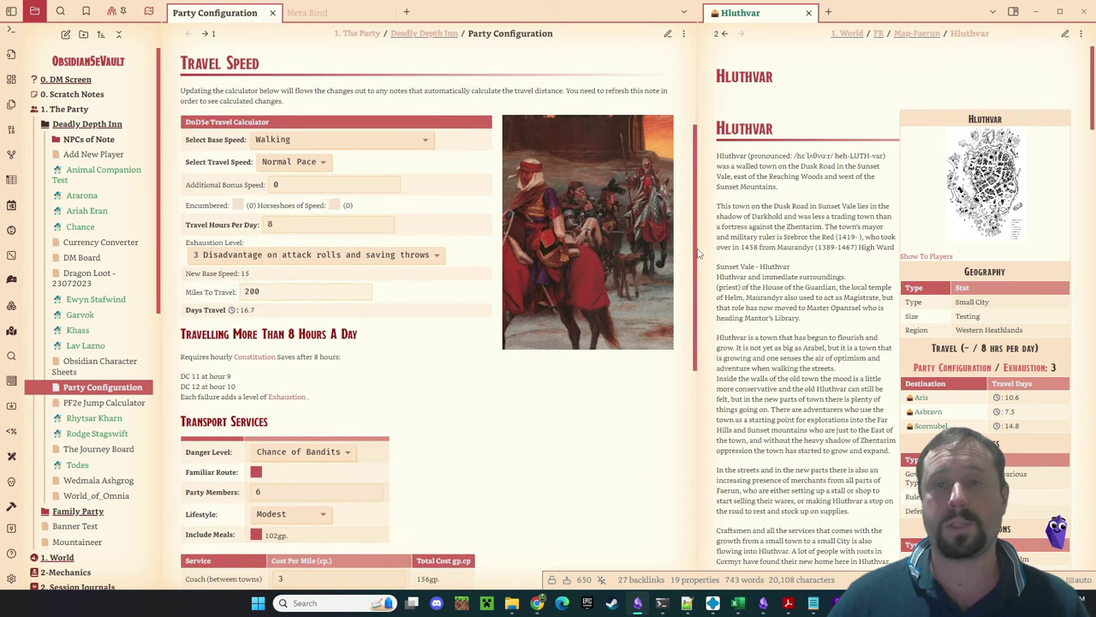
scroll(697, 254, down, 1)
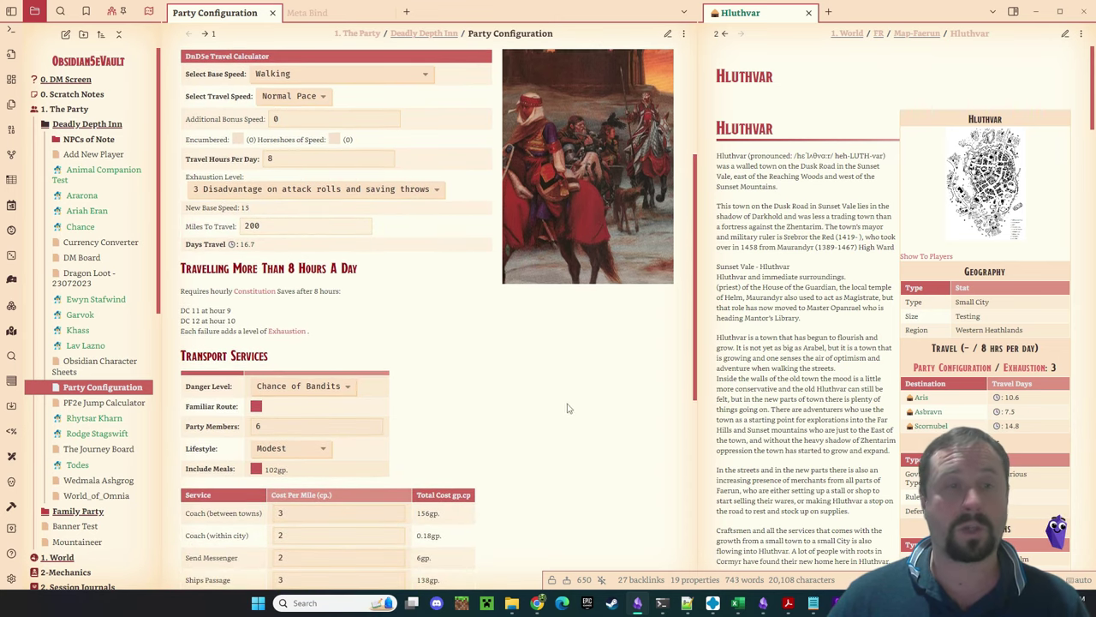
click(341, 74)
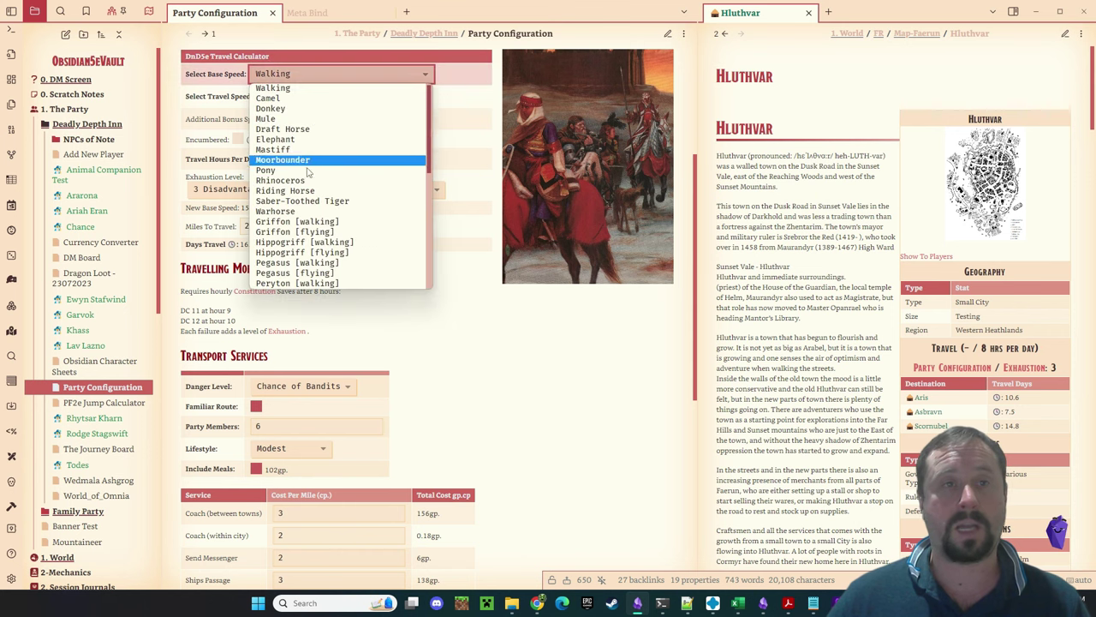
scroll(368, 213, down, 2)
scroll(368, 213, down, 3)
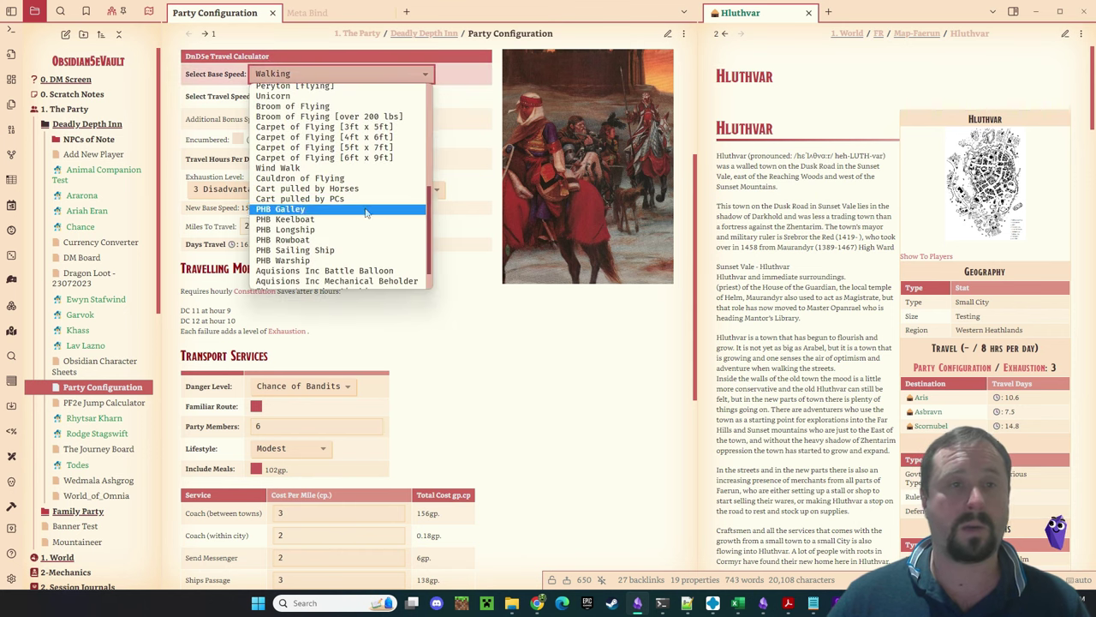
click(333, 190)
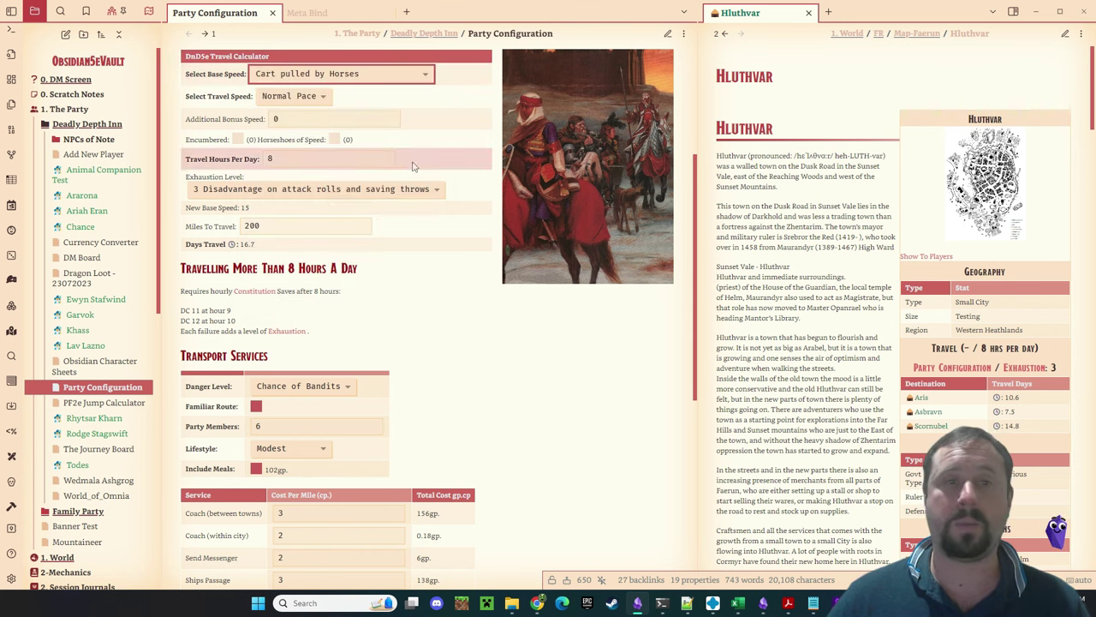
Set the travel speed to Fast Pace and turn on the Encumbered option
click(291, 96)
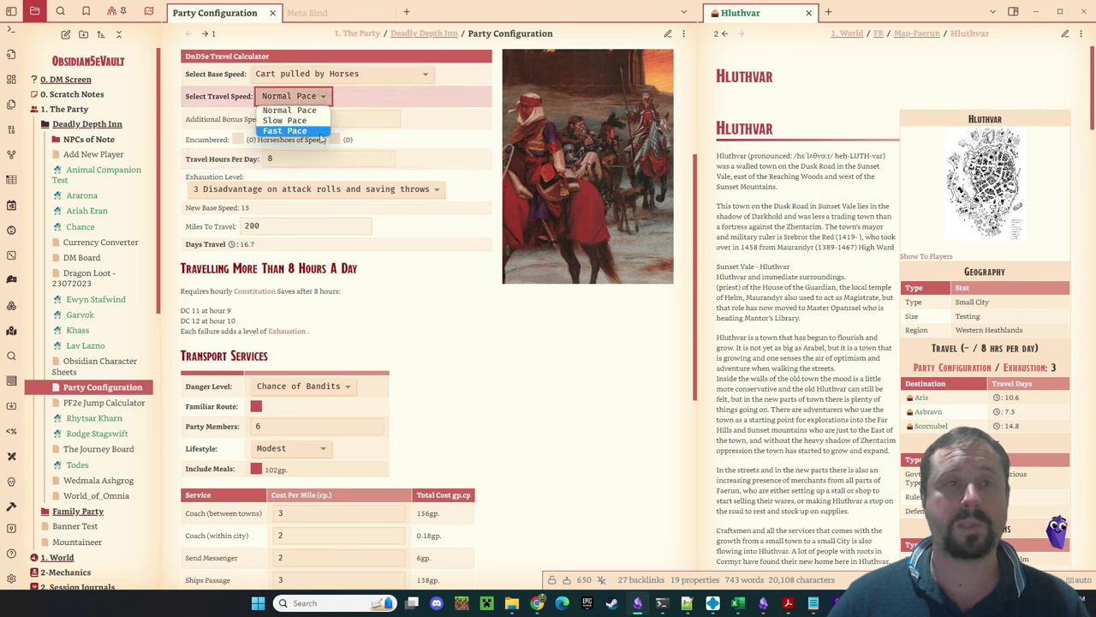
click(285, 130)
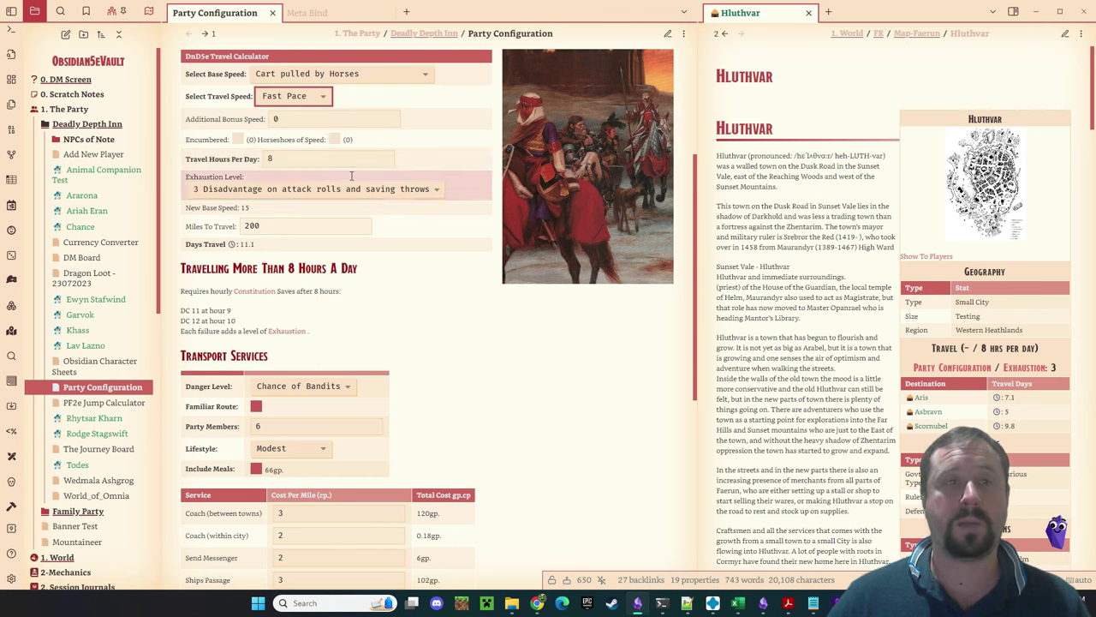
click(237, 139)
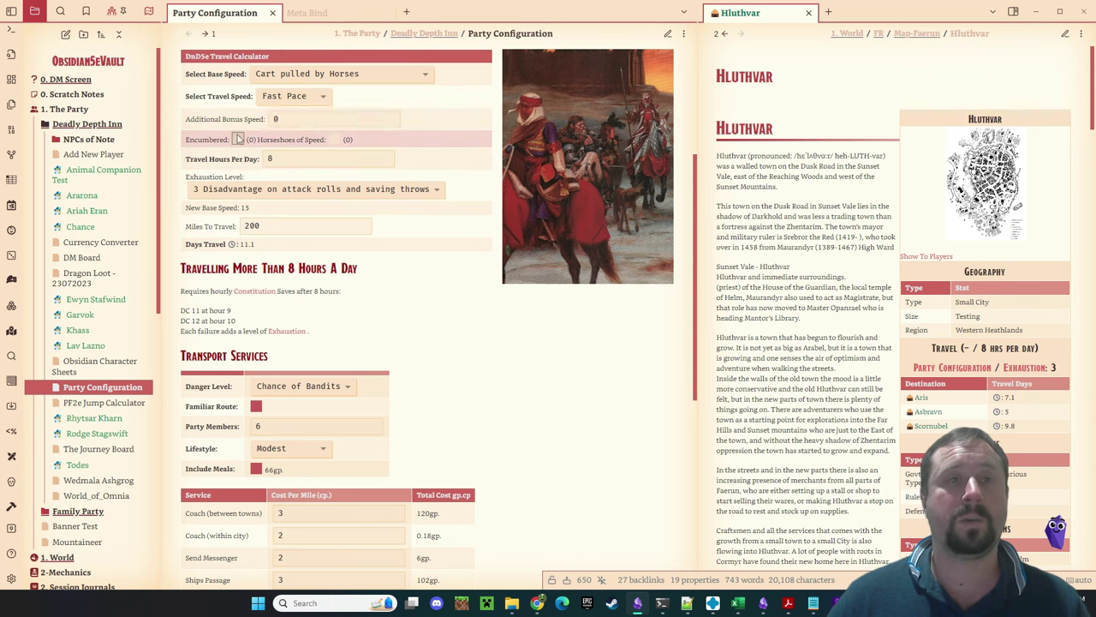
Set the travel hours per day to 6, and restore them to 8
click(307, 157)
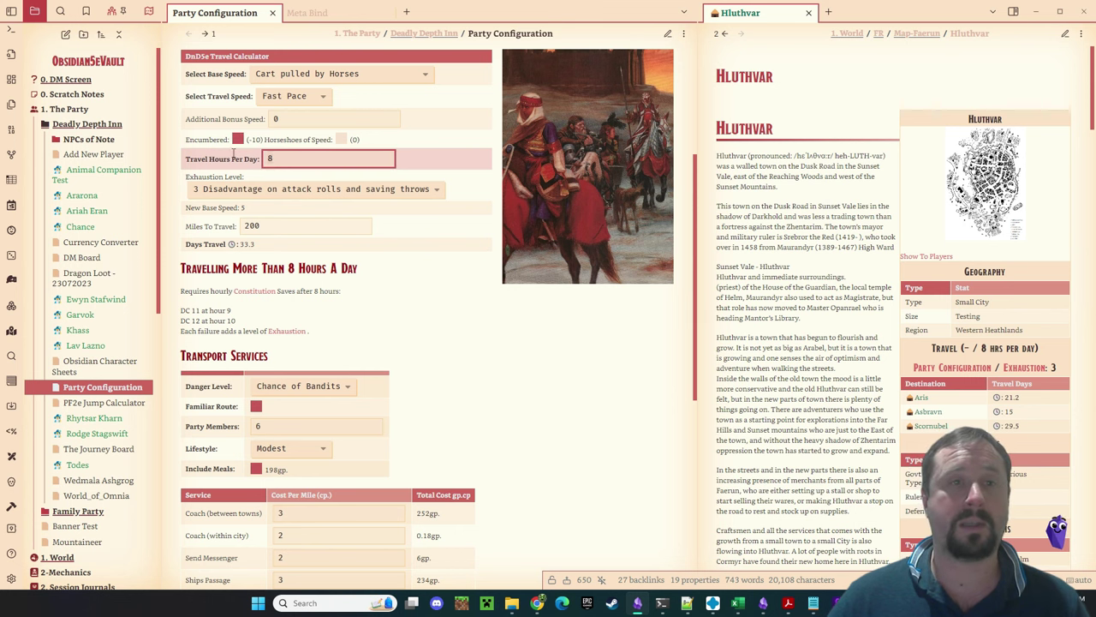
key(BackSpace)
text(10)
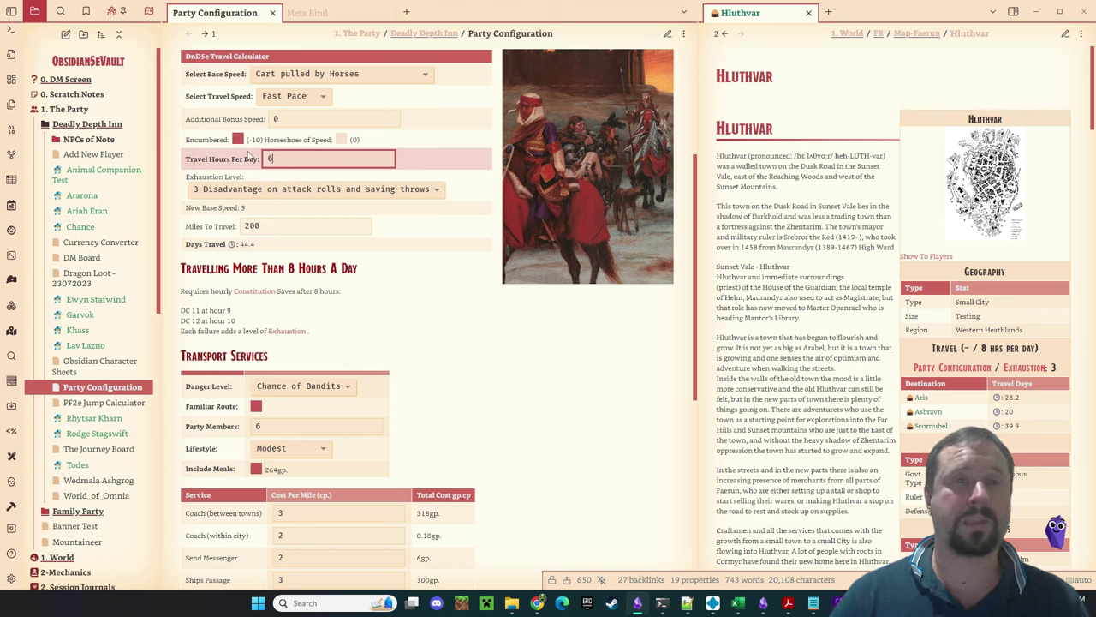
key(BackSpace)
text(8)
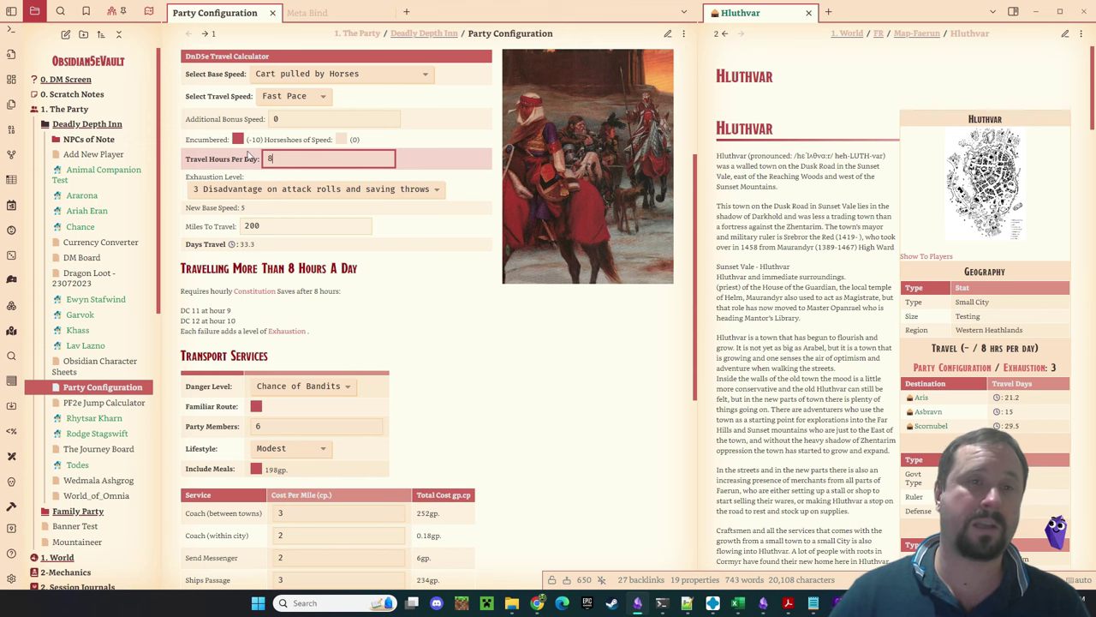
Set the exhaustion level to "2 Speed halved"
click(396, 192)
click(396, 192)
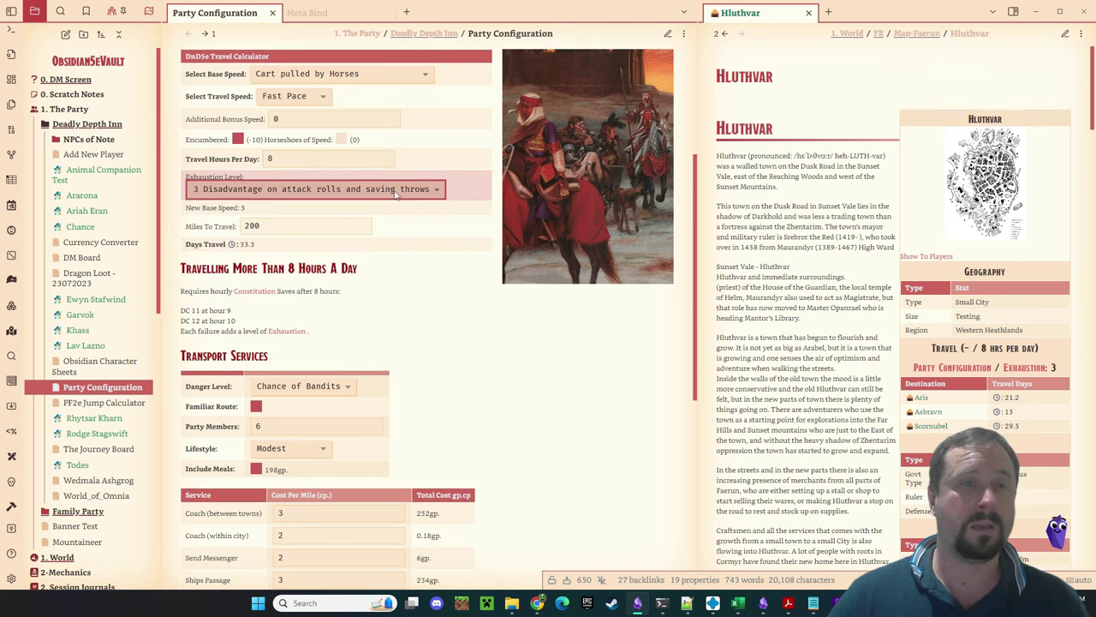
click(350, 191)
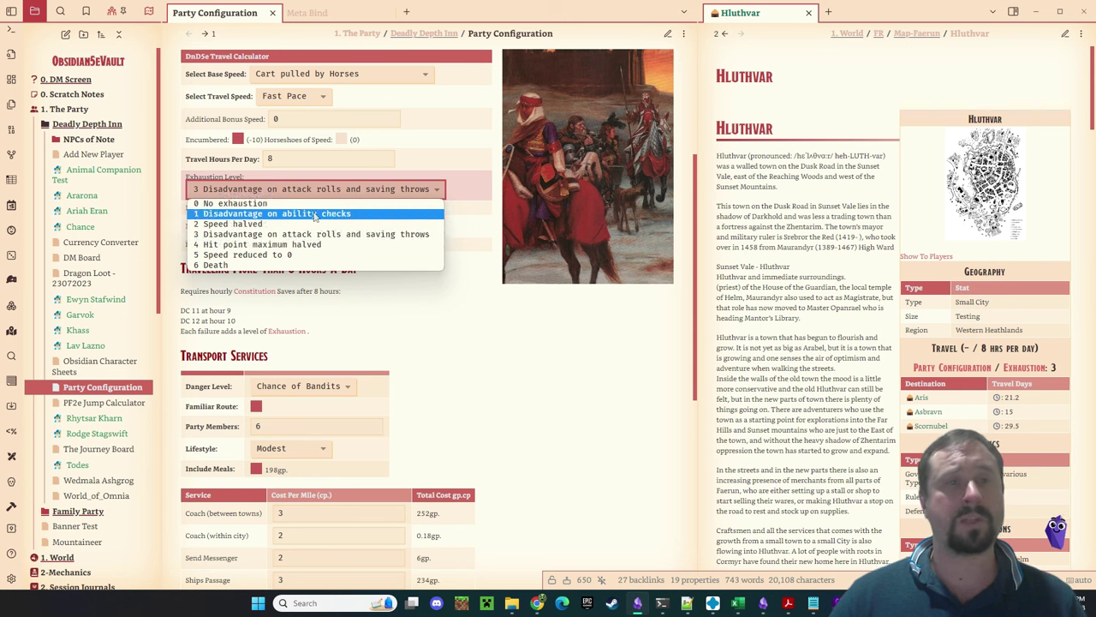
click(225, 225)
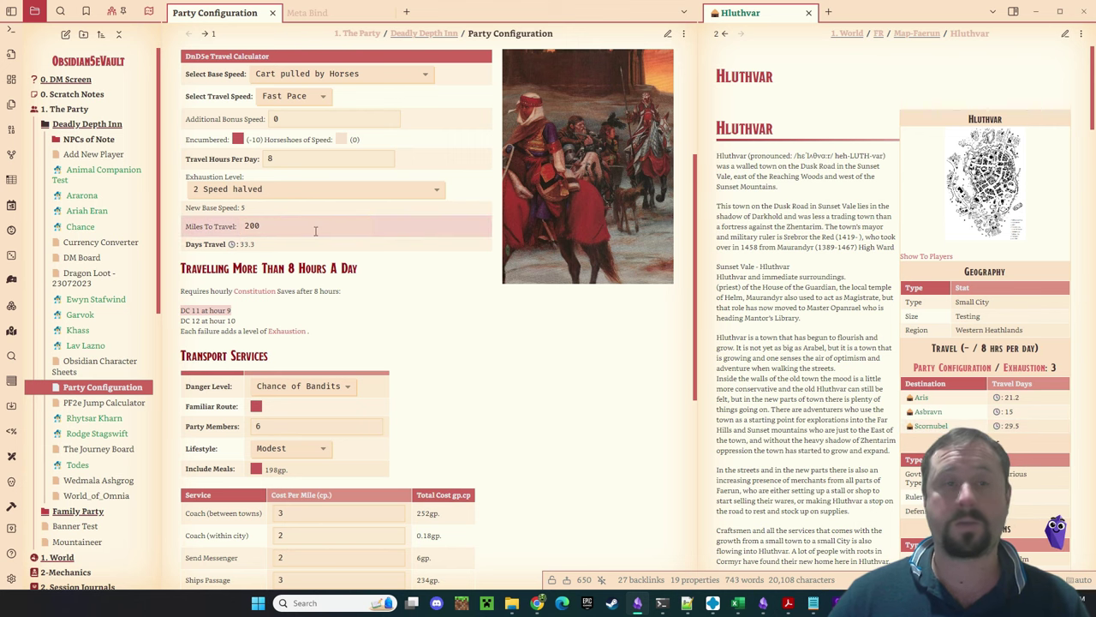
Set the miles to travel to 150
click(262, 223)
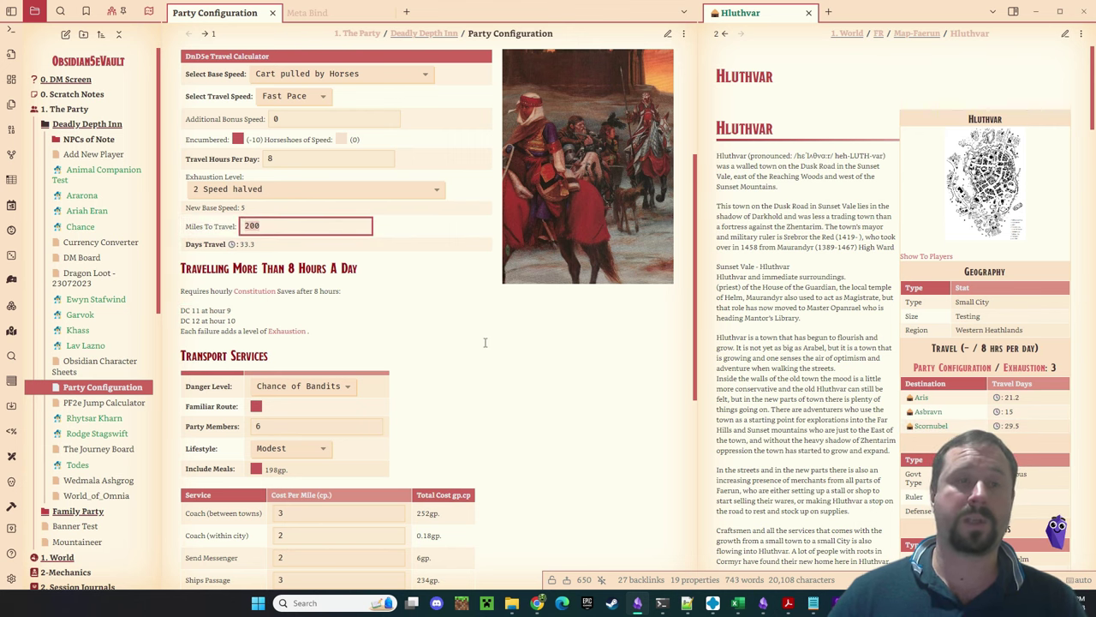
key(BackSpace)
key(BackSpace)
key(BackSpace)
text(150)
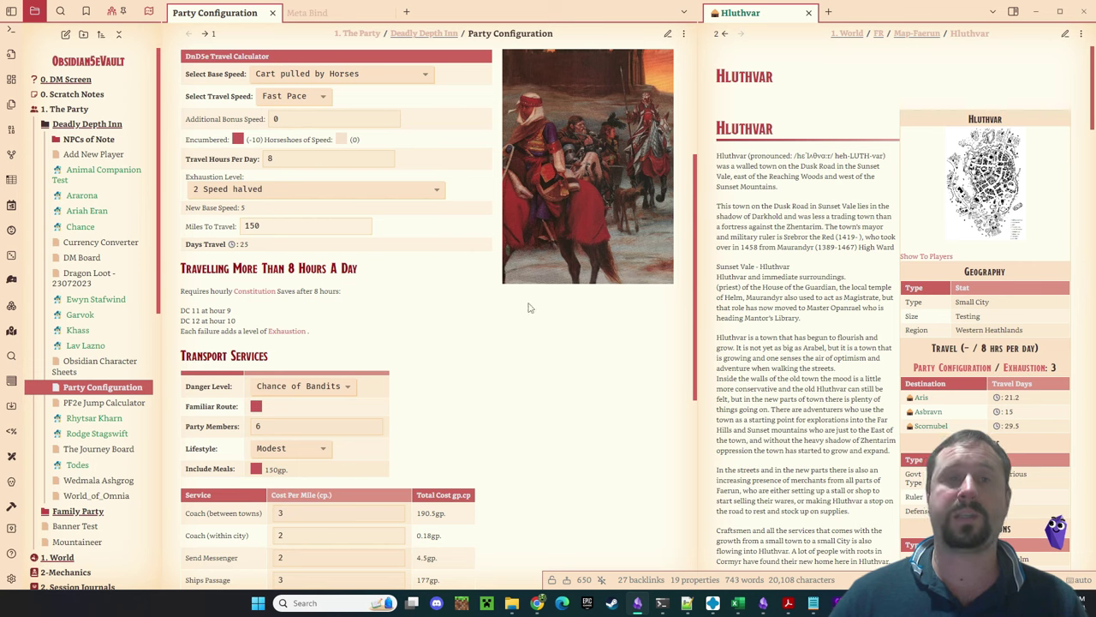
Review the travel calculator's fields and the Transport Services section with its service cost table
scroll(542, 373, down, 2)
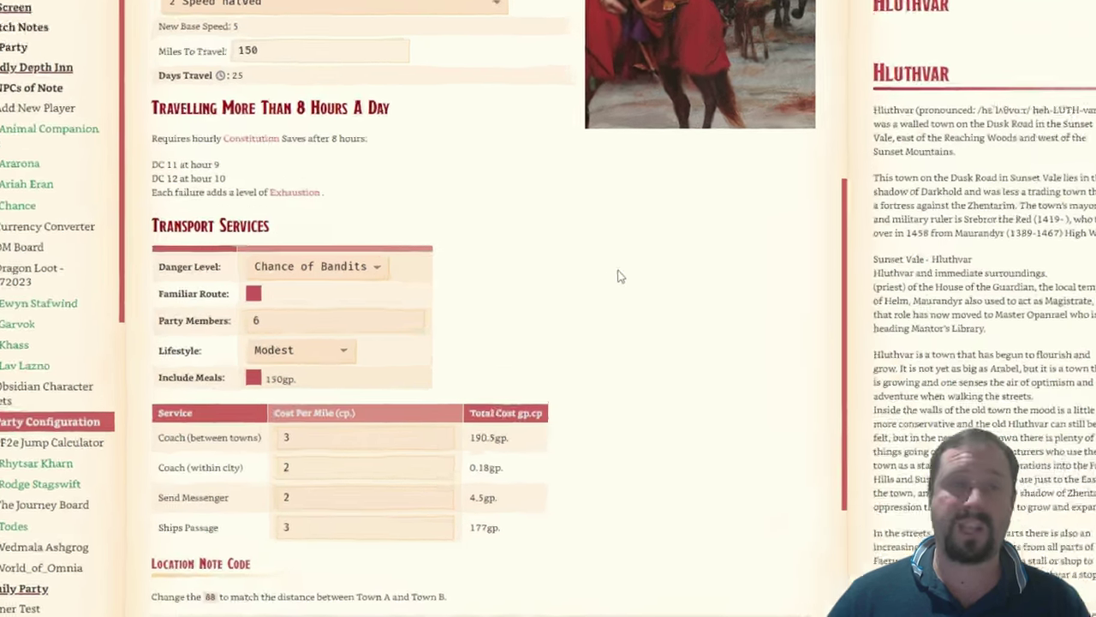
scroll(560, 188, up, 6)
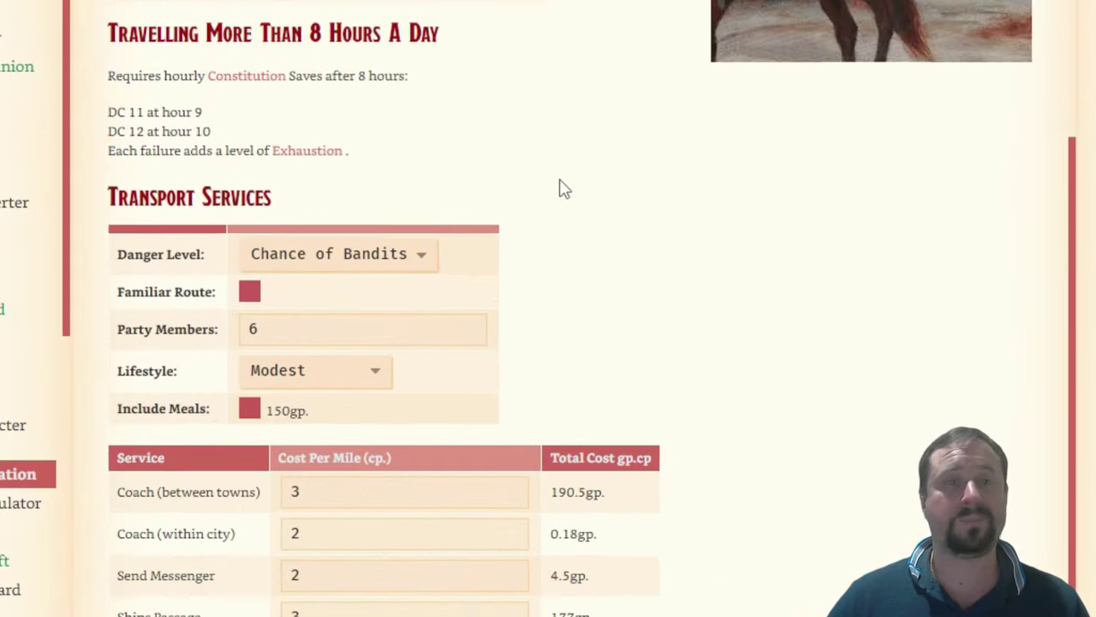
scroll(561, 233, down, 5)
scroll(553, 235, up, 5)
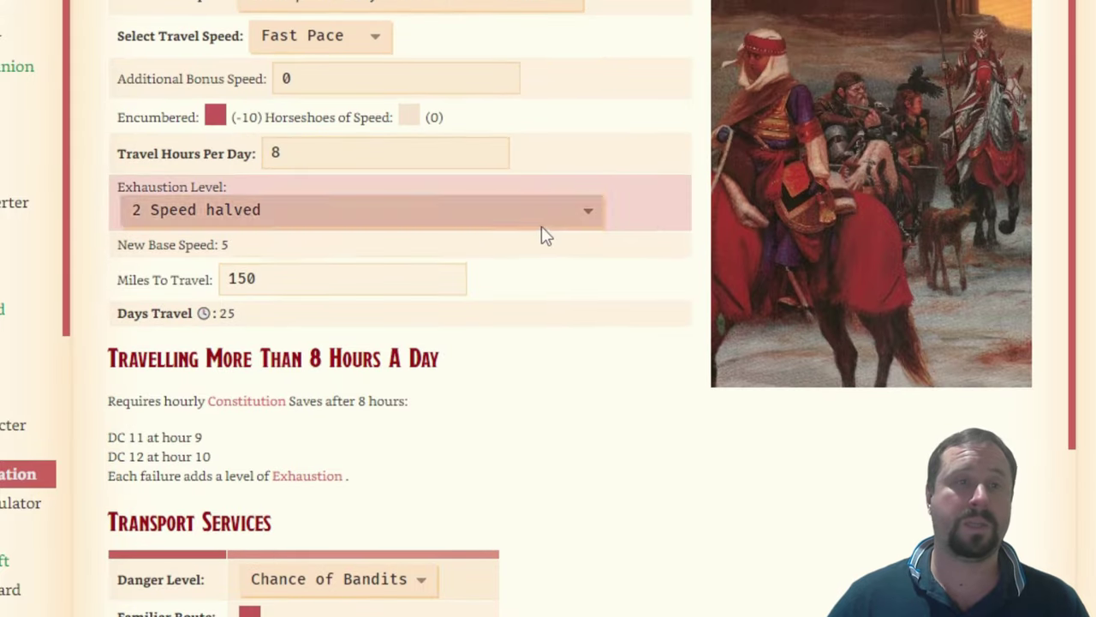
scroll(535, 257, down, 2)
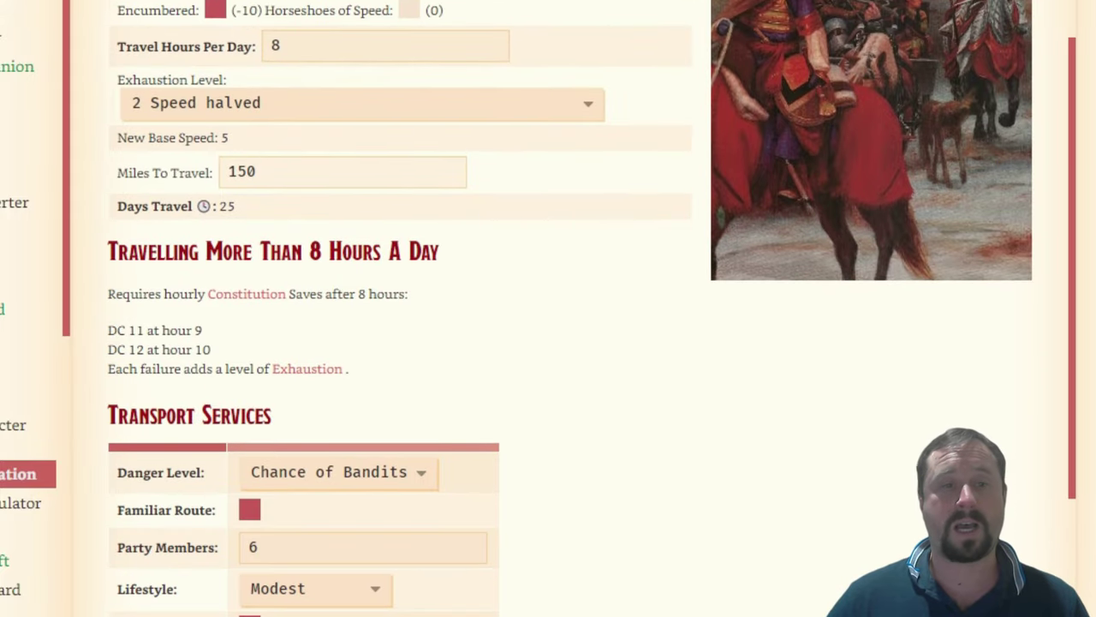
scroll(671, 522, down, 2)
scroll(885, 346, down, 1)
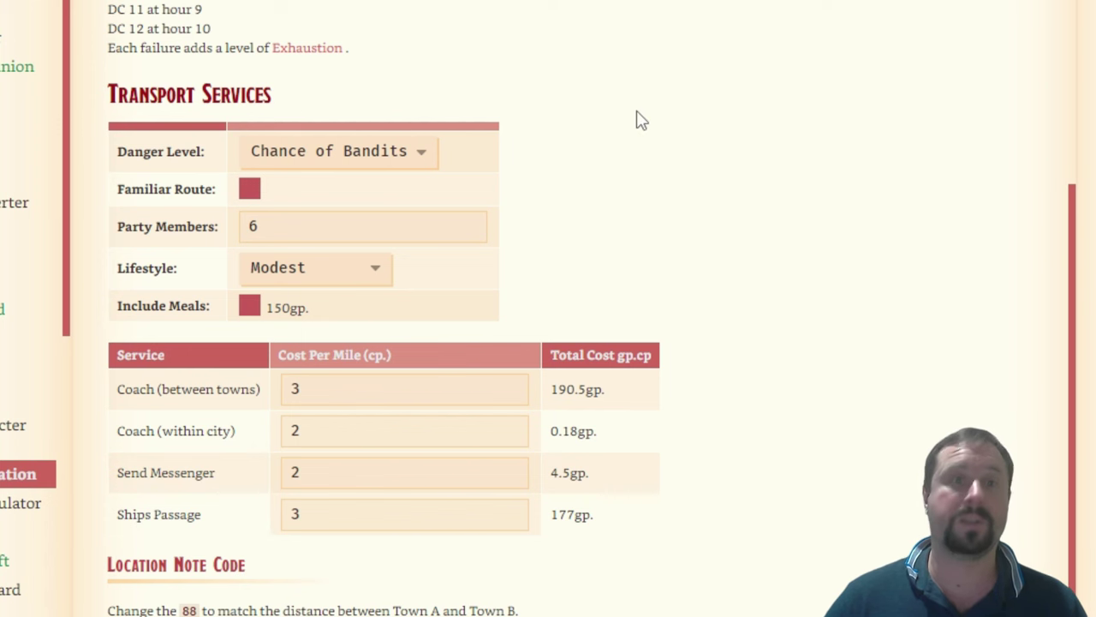
Set the danger level to Safe Route, and toggle Familiar Route off and back on
click(387, 153)
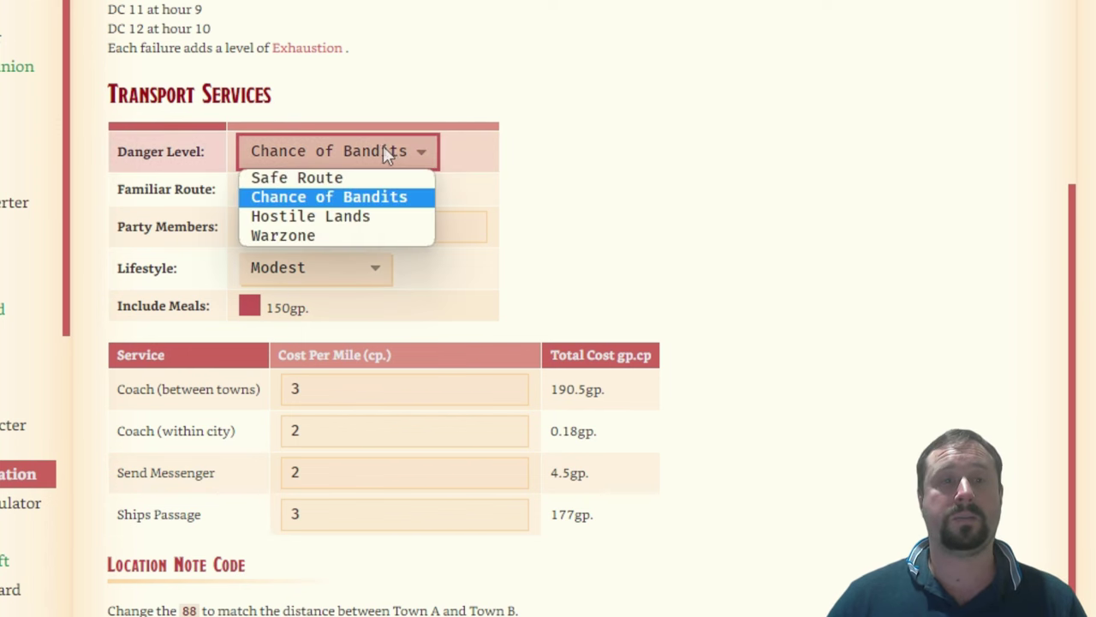
click(296, 177)
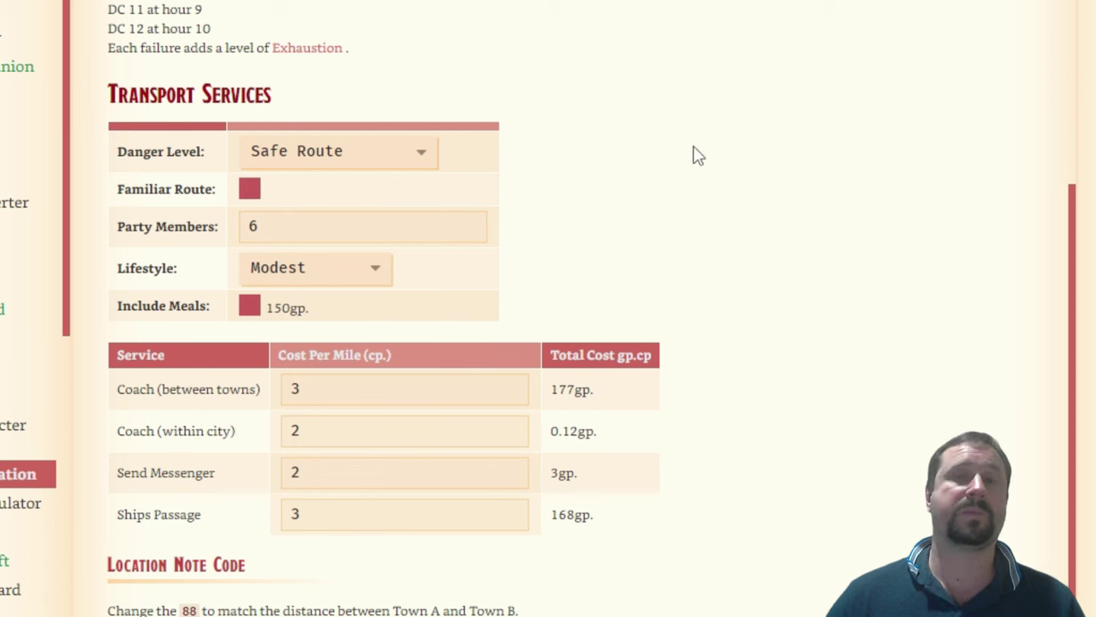
click(250, 188)
click(249, 190)
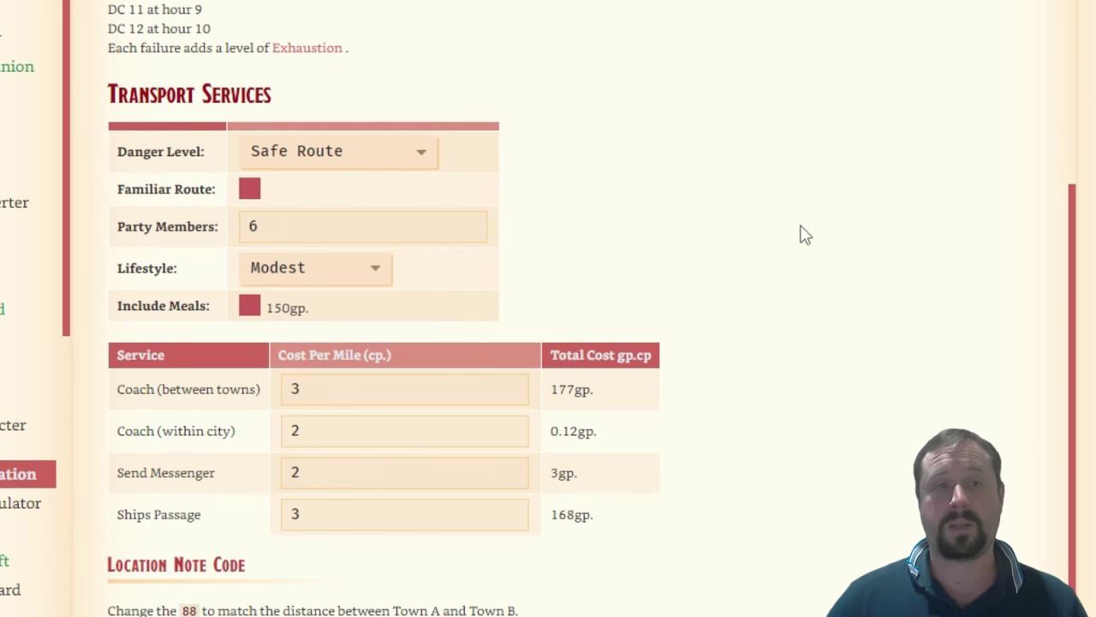
Set the party members to 4 and the lifestyle to Wealthy in Transport Services
click(270, 239)
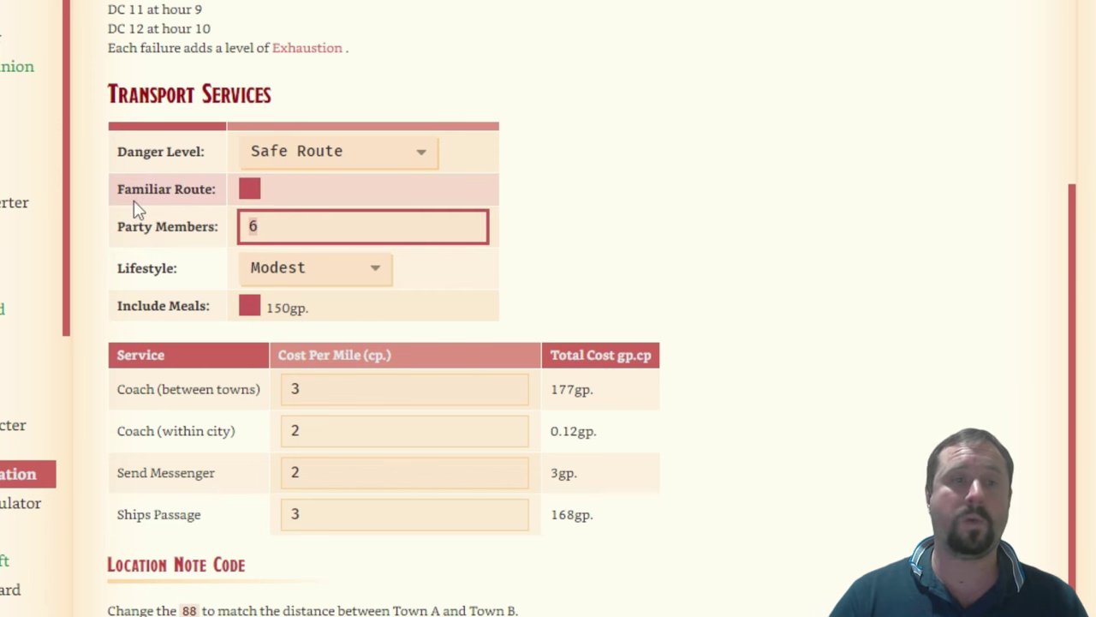
key(BackSpace)
text(4)
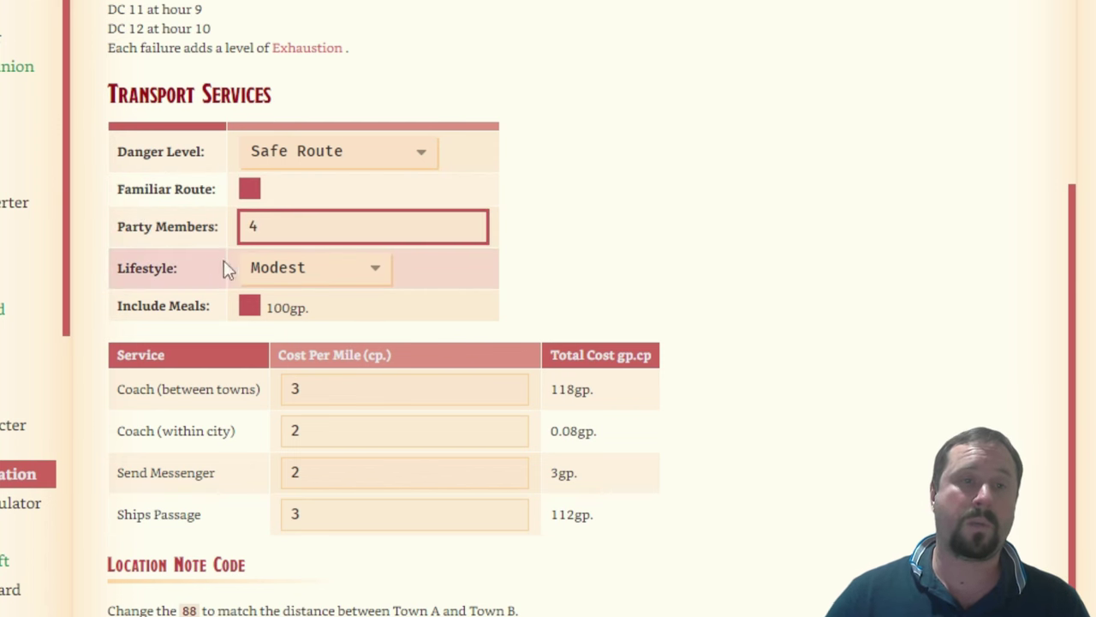
click(283, 268)
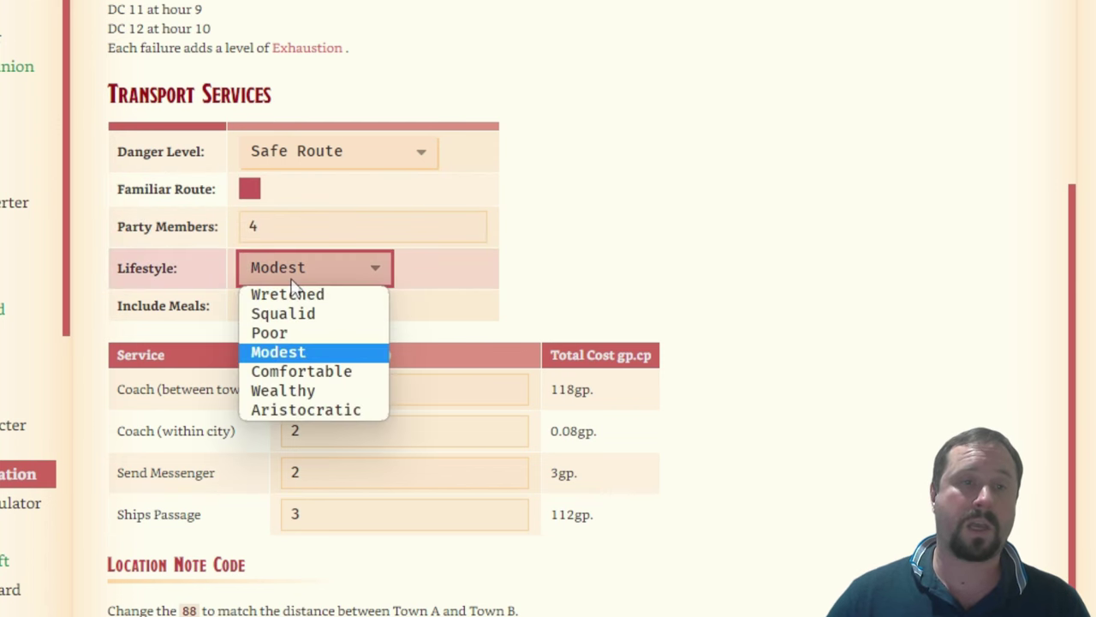
click(313, 390)
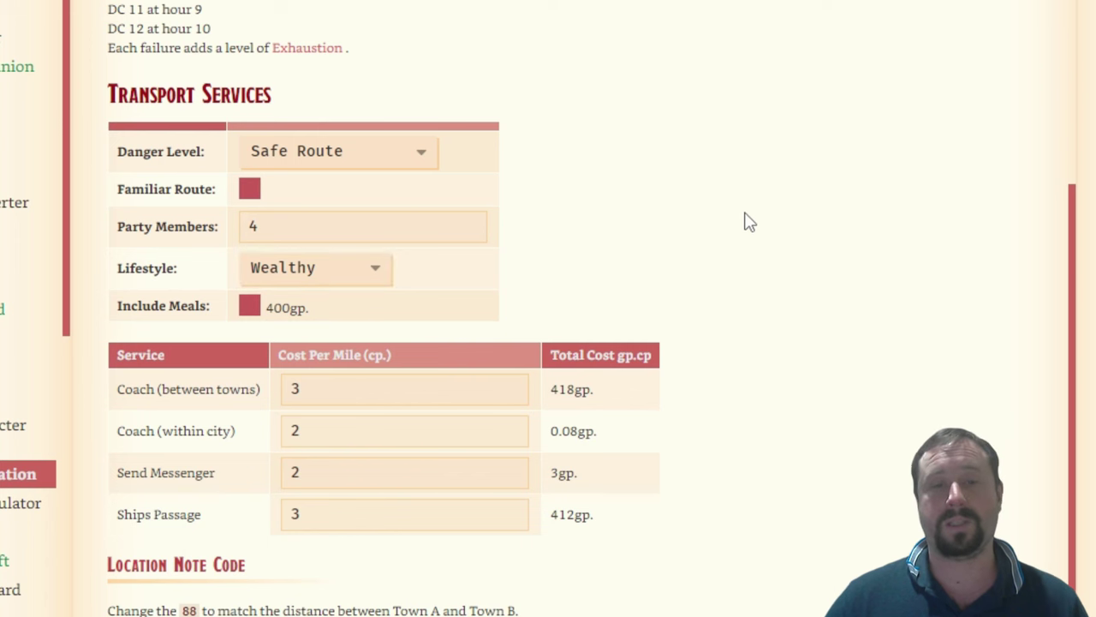
Toggle Include Meals off and back on twice to compare the service costs with and without meals
click(249, 309)
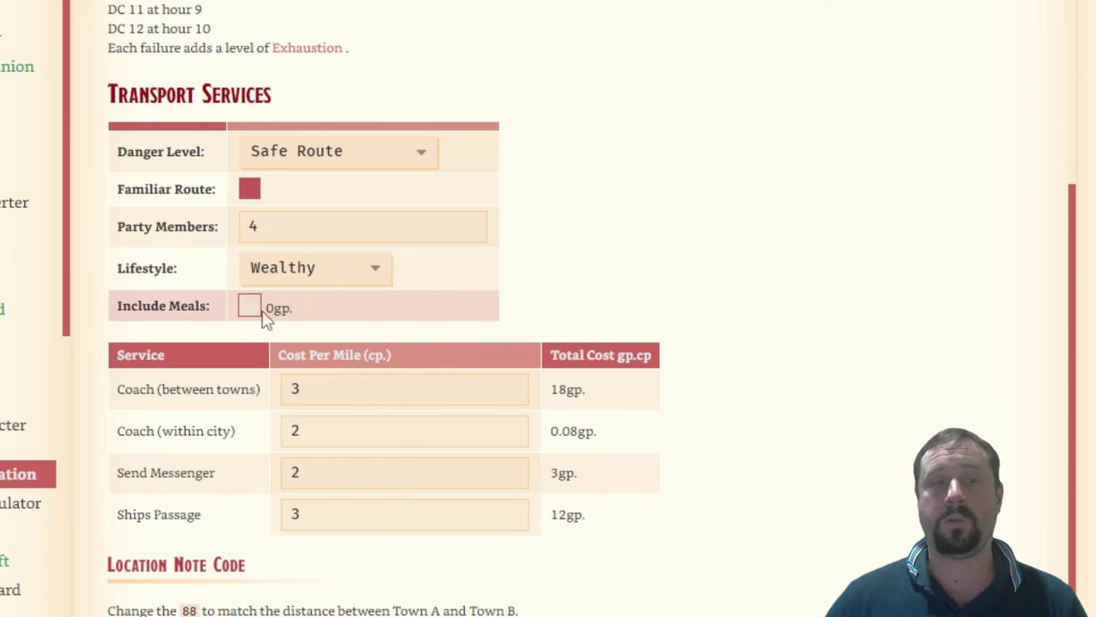
click(249, 306)
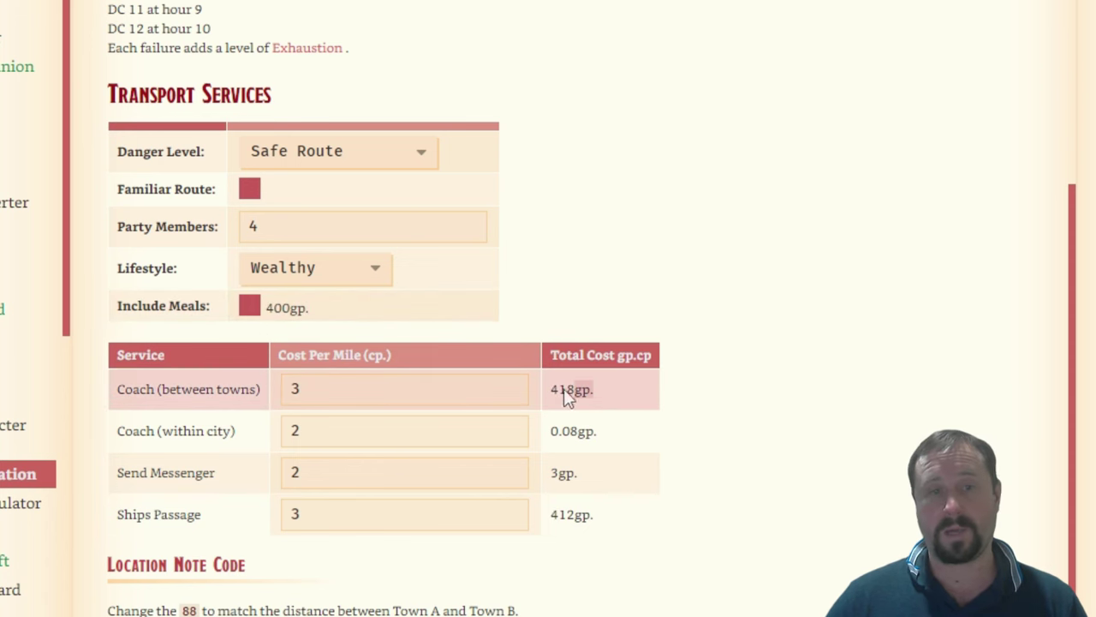
click(249, 310)
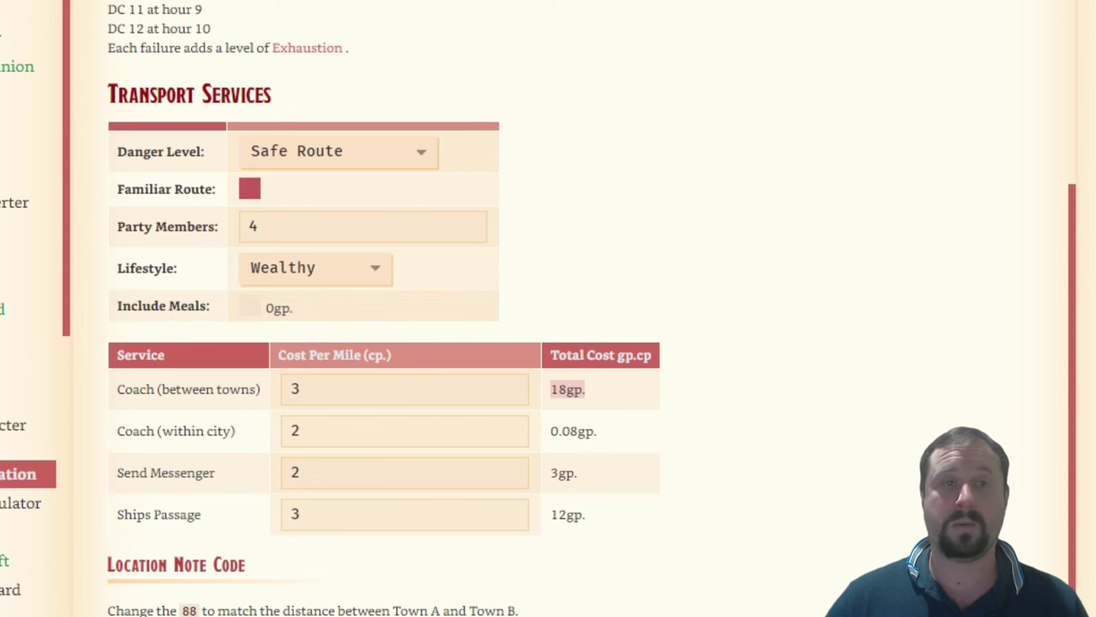
click(249, 307)
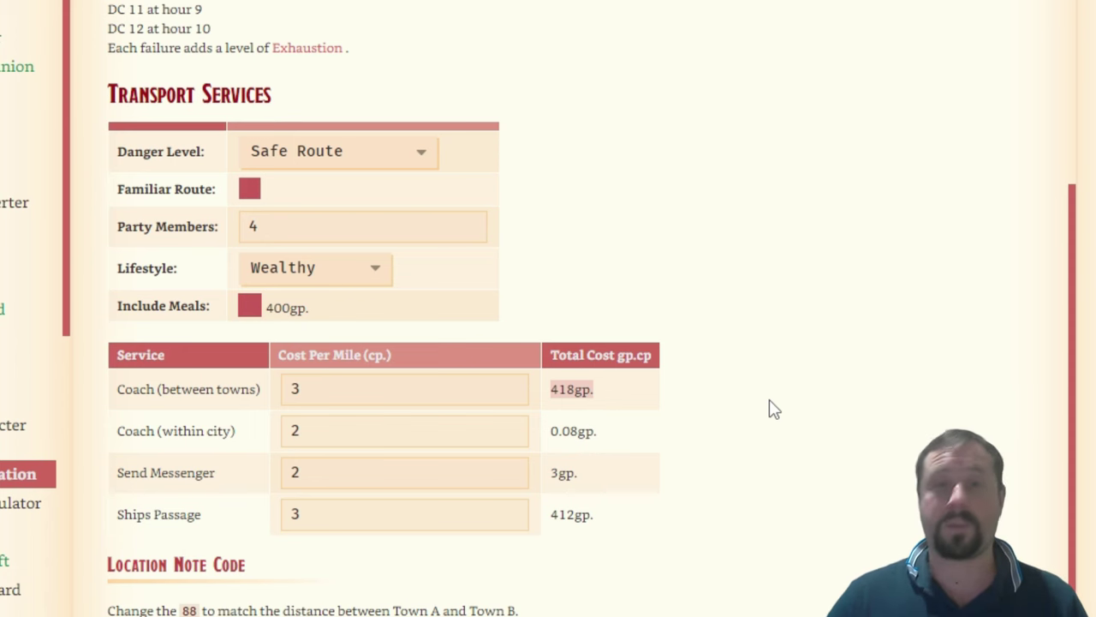
Set the Coach (between towns) cost per mile to 5 cp
scroll(822, 360, down, 1)
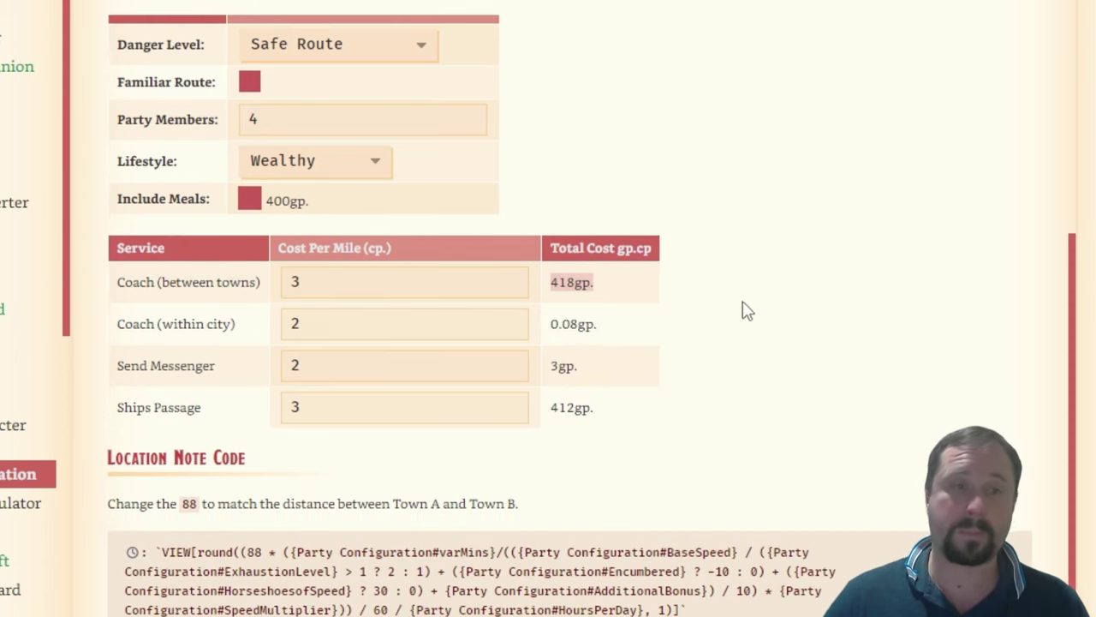
click(318, 283)
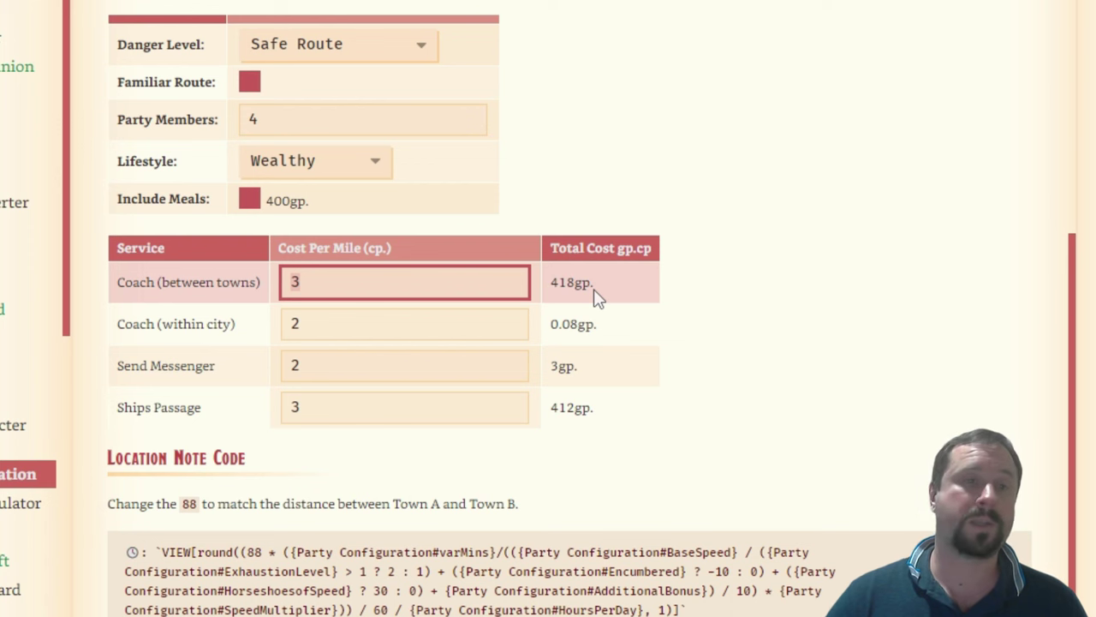
key(BackSpace)
text(5)
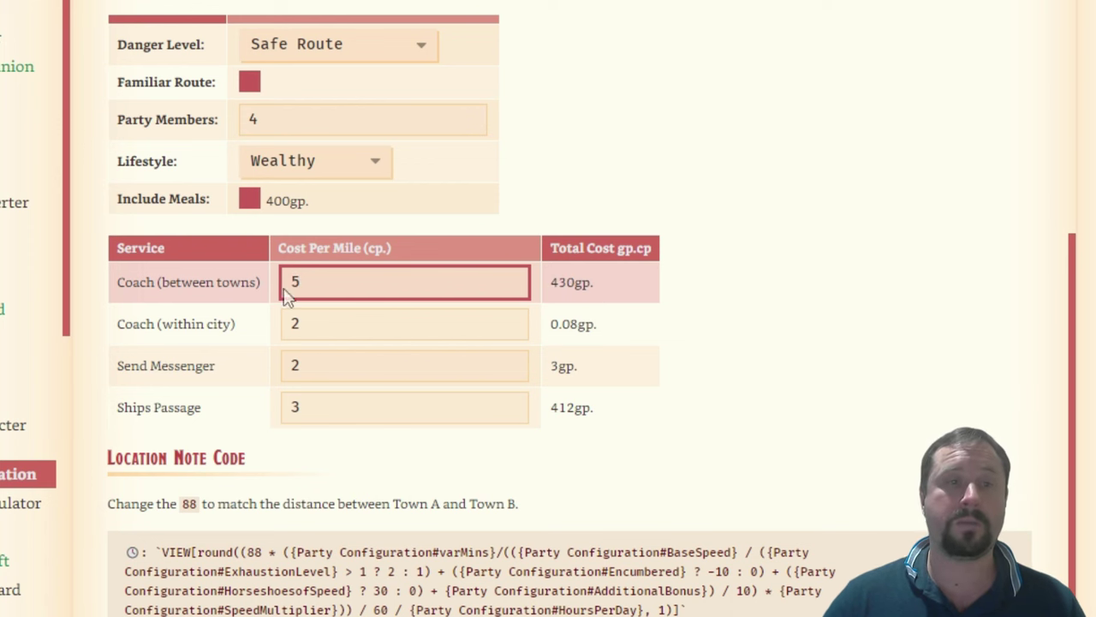
Try 1 cp as the Coach (within city) cost per mile, and restore it to 2
click(330, 333)
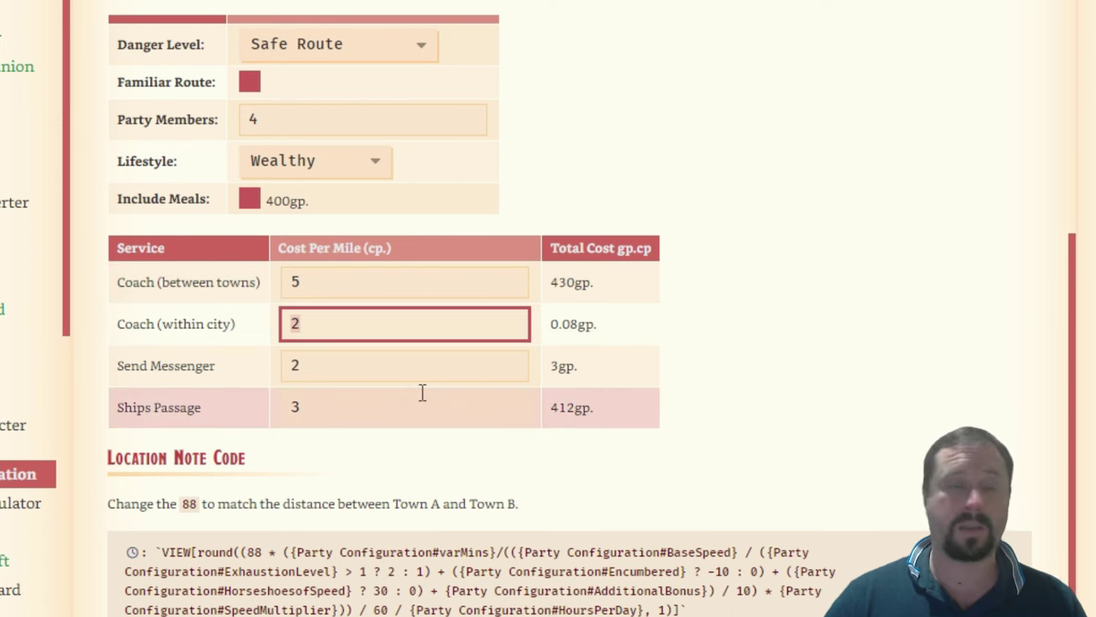
text(1)
key(BackSpace)
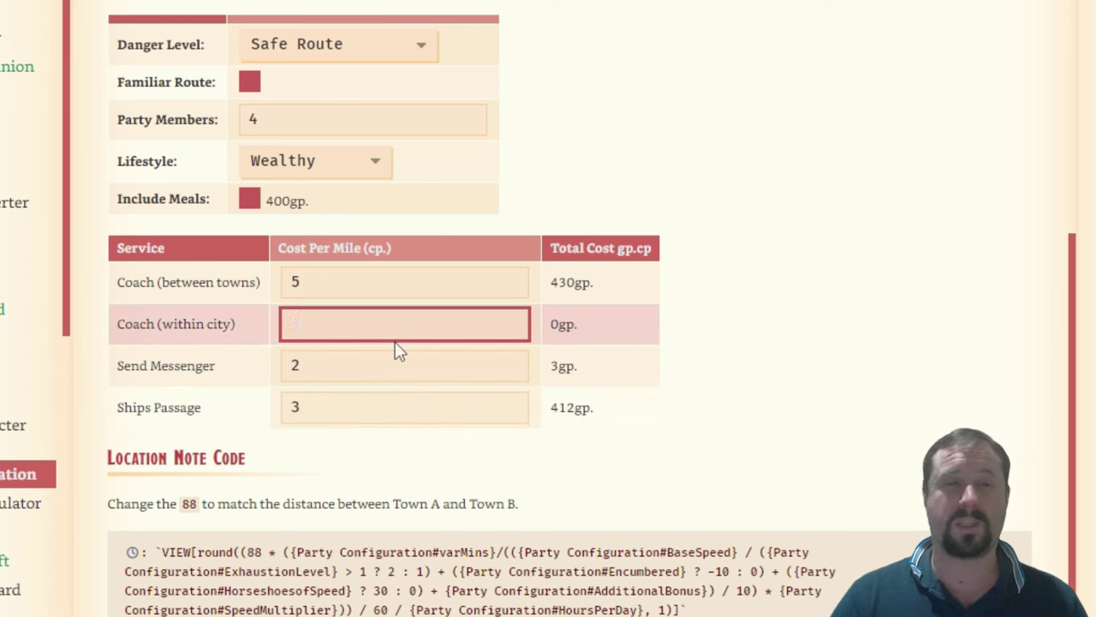
text(2)
Set the cost per mile to 5 cp for both Send Messenger and Ships Passage
click(336, 374)
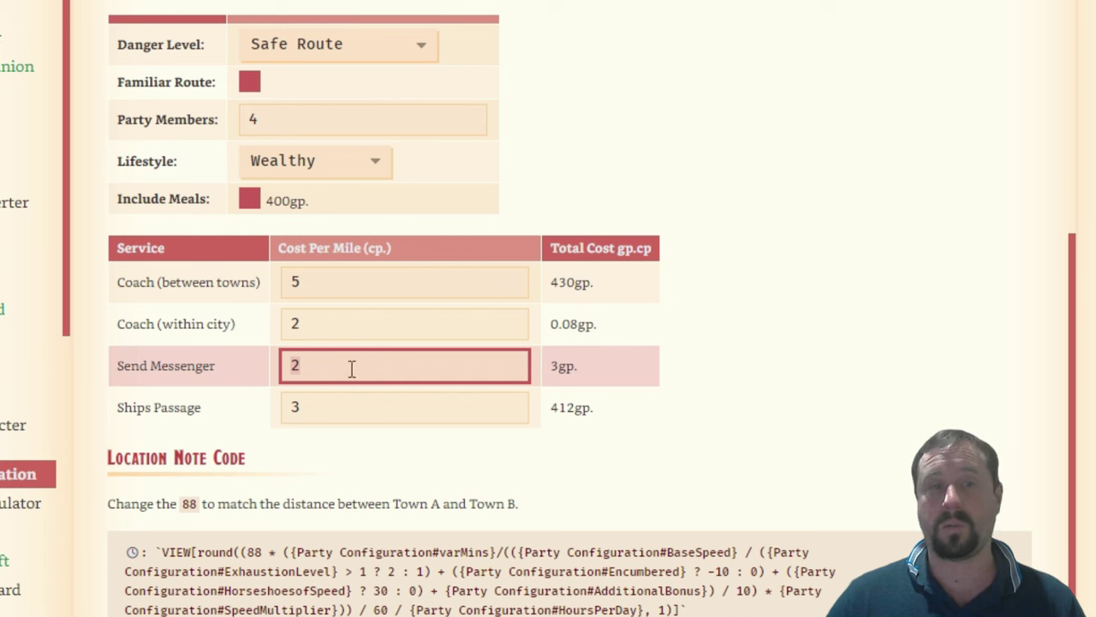
key(BackSpace)
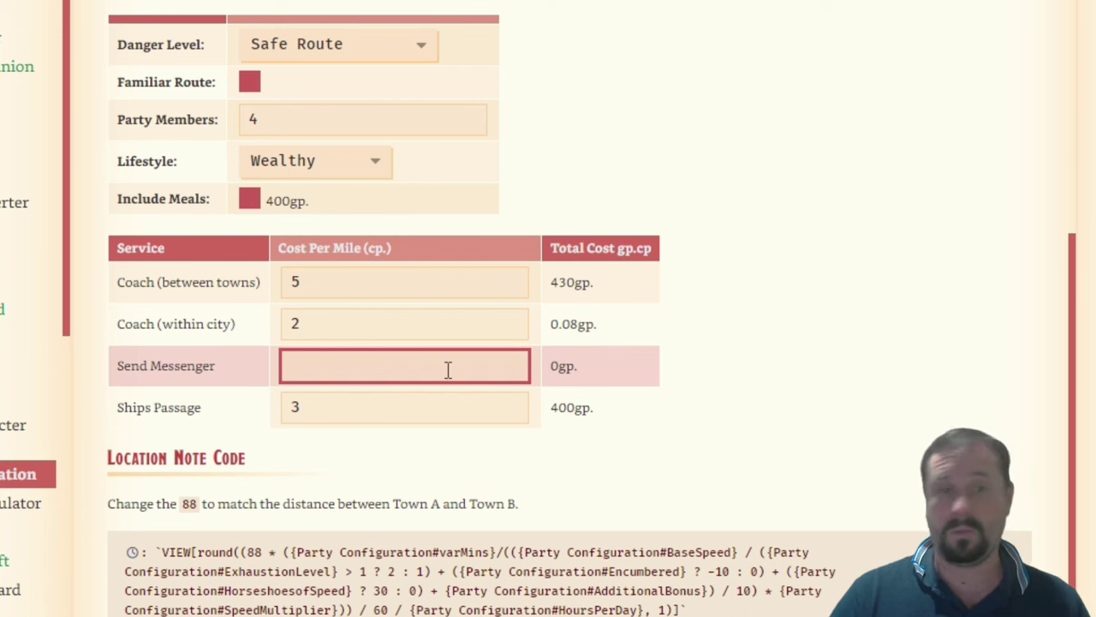
text(5)
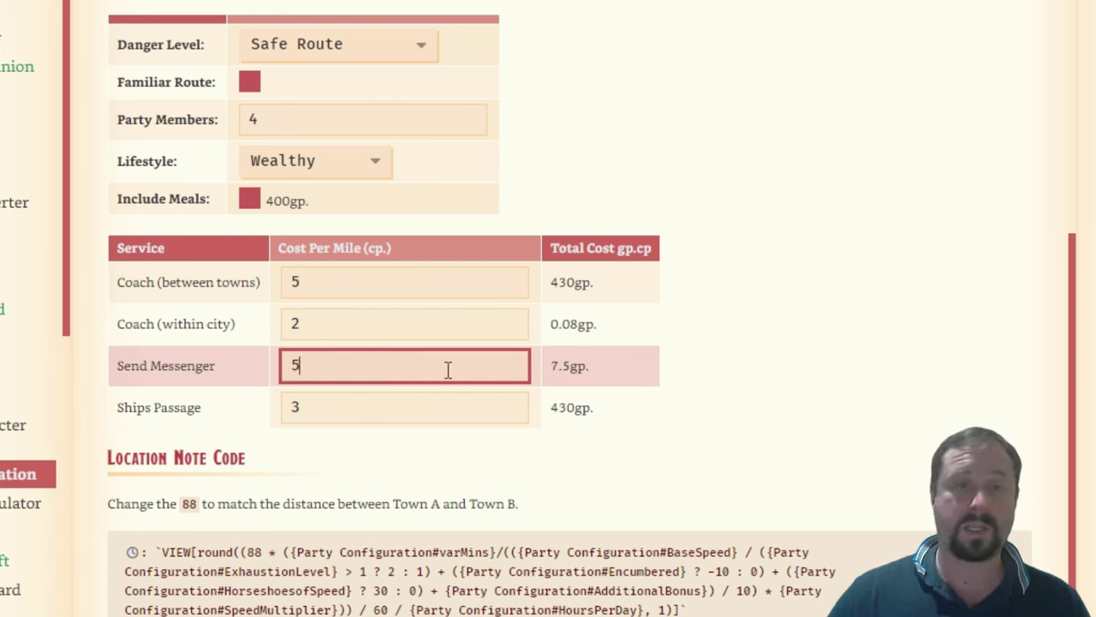
click(778, 338)
click(326, 398)
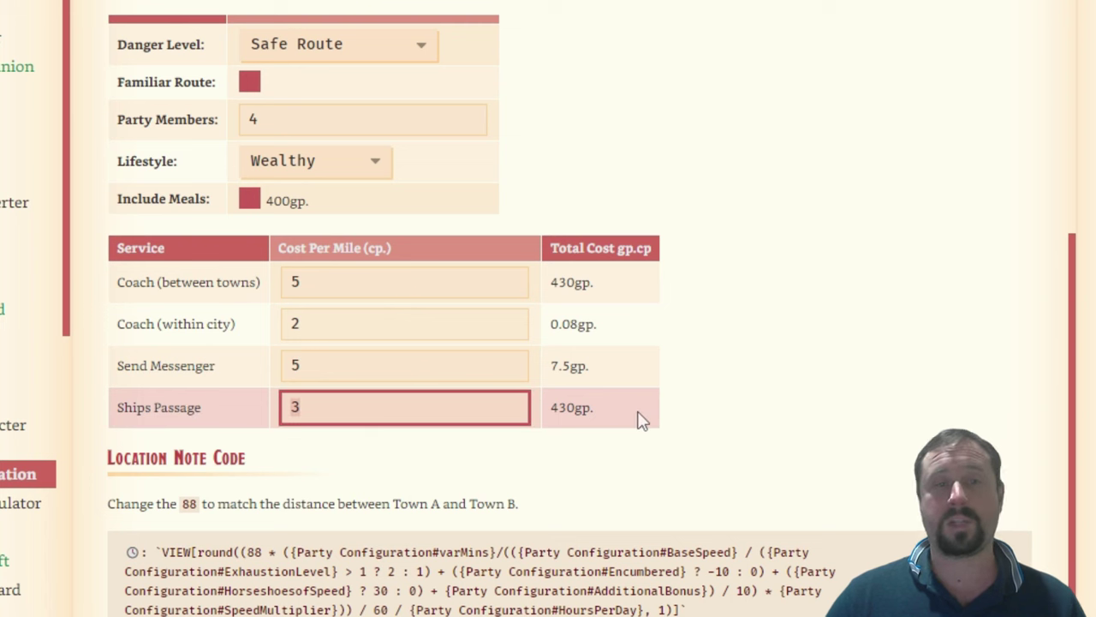
key(BackSpace)
text(5)
click(748, 323)
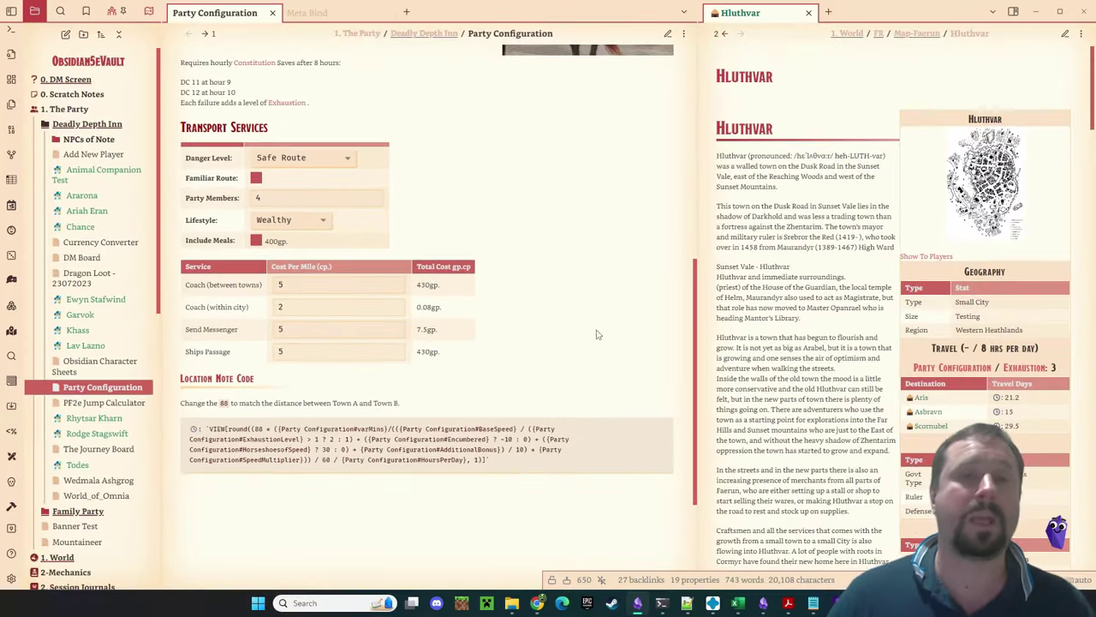
Check the Party Configuration note's properties, and open the Meta Bind note to review its Input Fields and Input Examples sections
scroll(774, 364, up, 3)
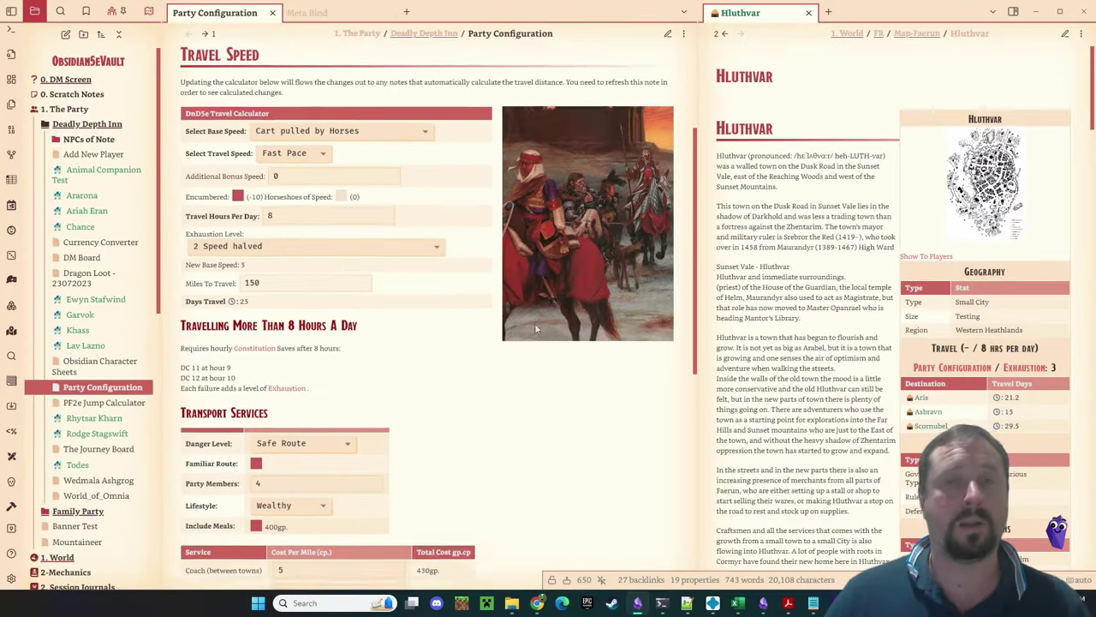
scroll(535, 327, up, 4)
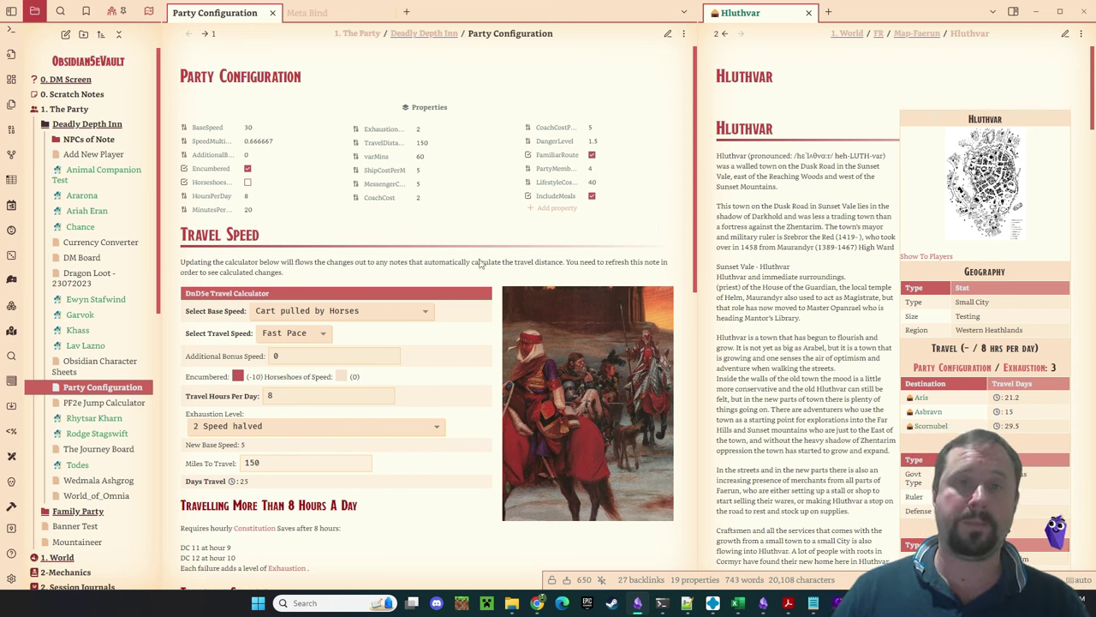
click(308, 13)
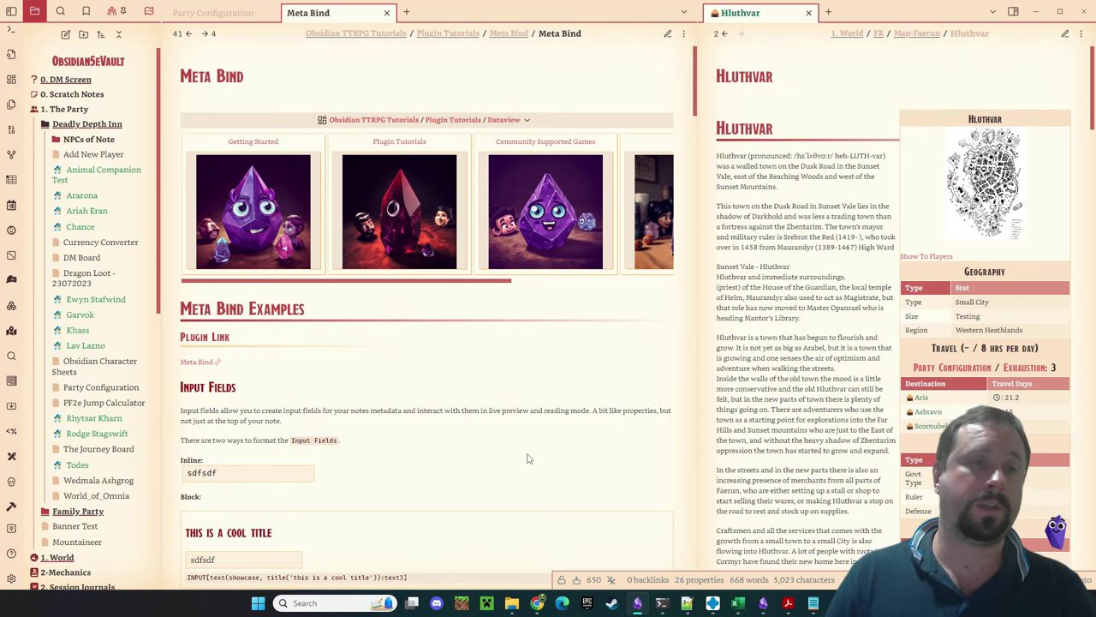
scroll(525, 391, down, 3)
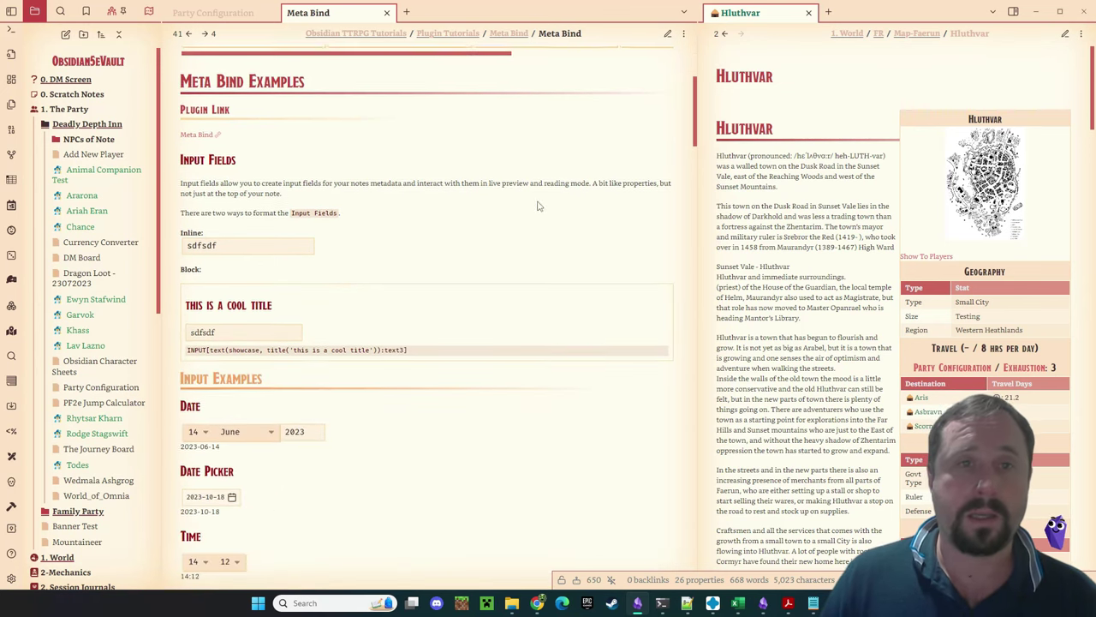
scroll(535, 208, up, 3)
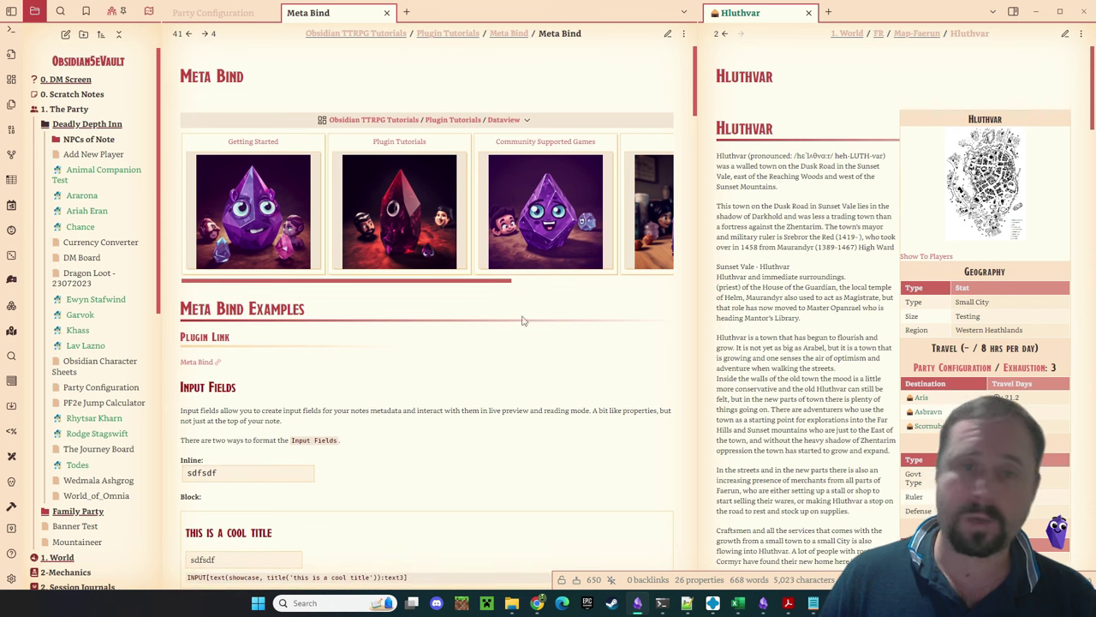
scroll(523, 319, down, 2)
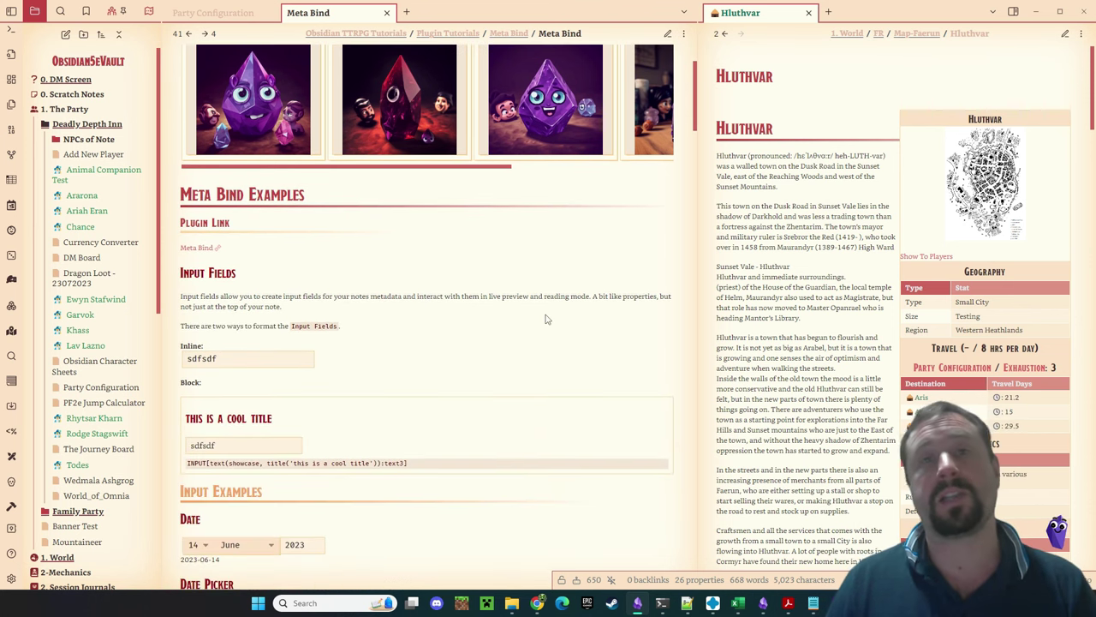
scroll(514, 313, down, 2)
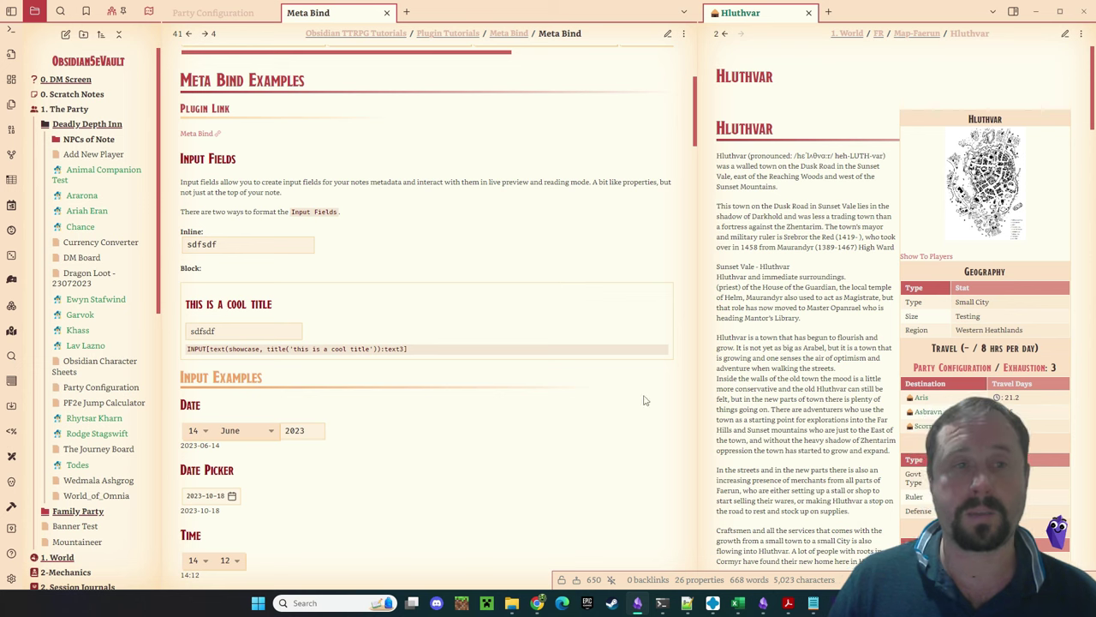
scroll(553, 226, up, 1)
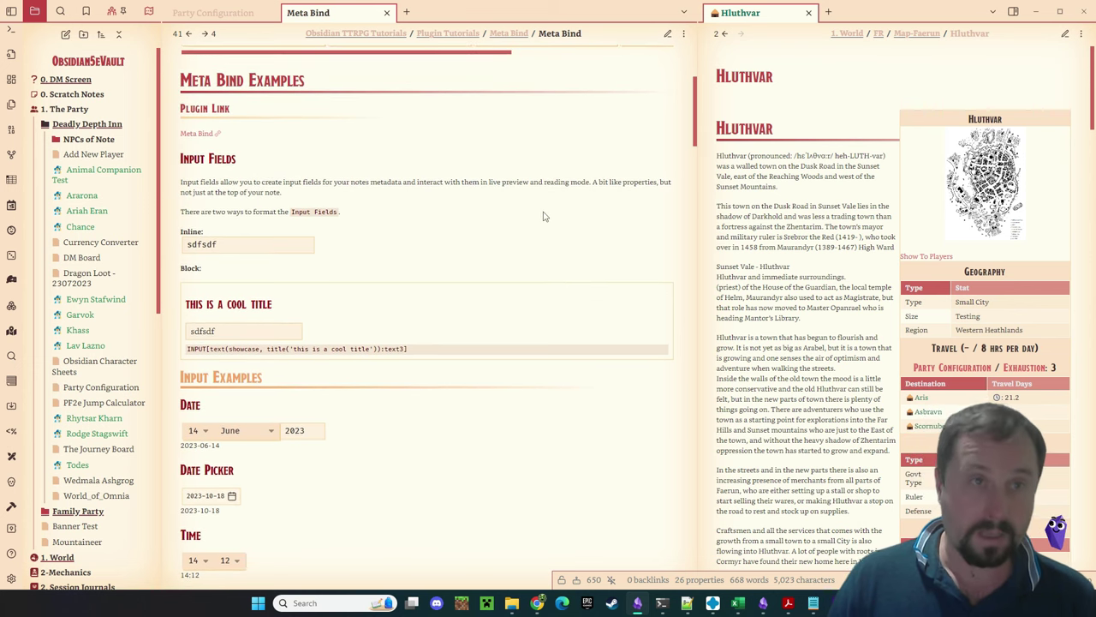
scroll(534, 218, up, 1)
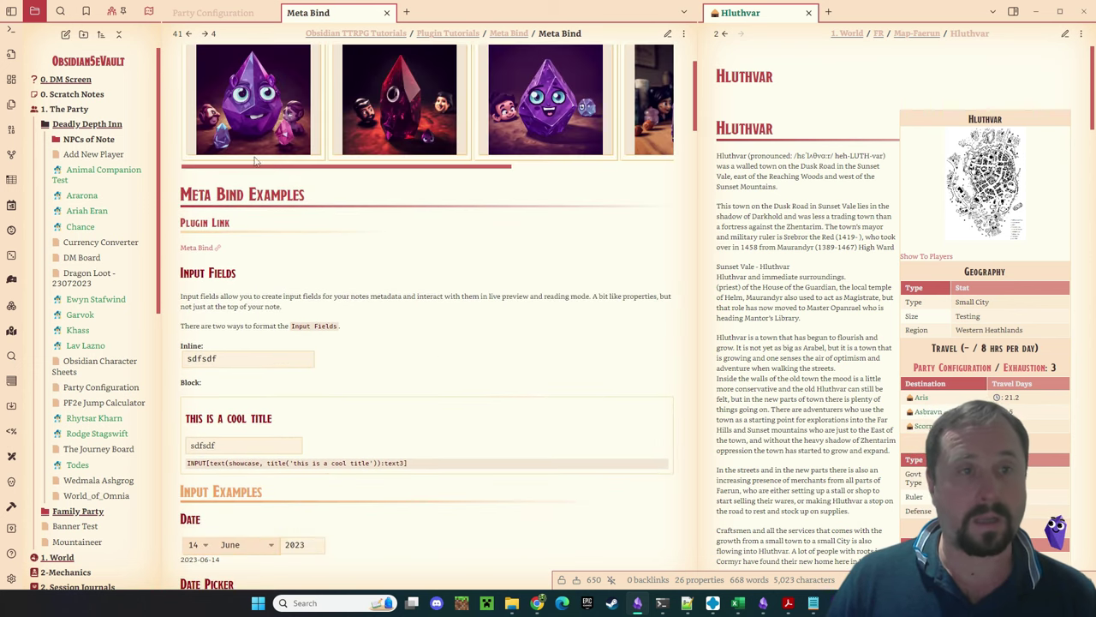
Switch the Meta Bind note to its source view and highlight the inline and block formats of the text input field
click(670, 34)
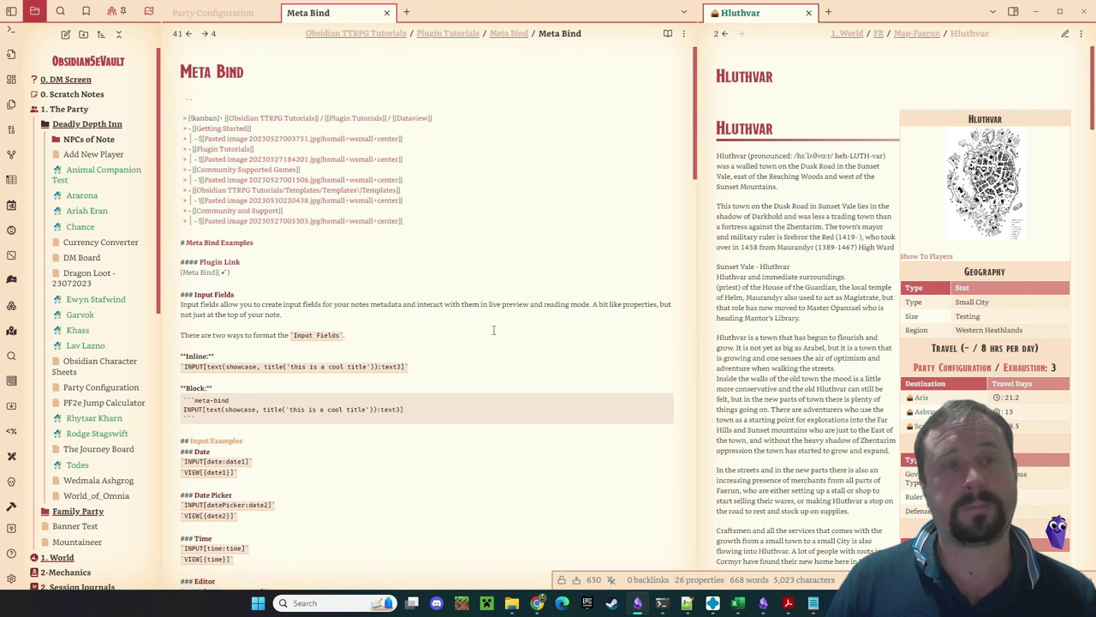
scroll(498, 326, down, 1)
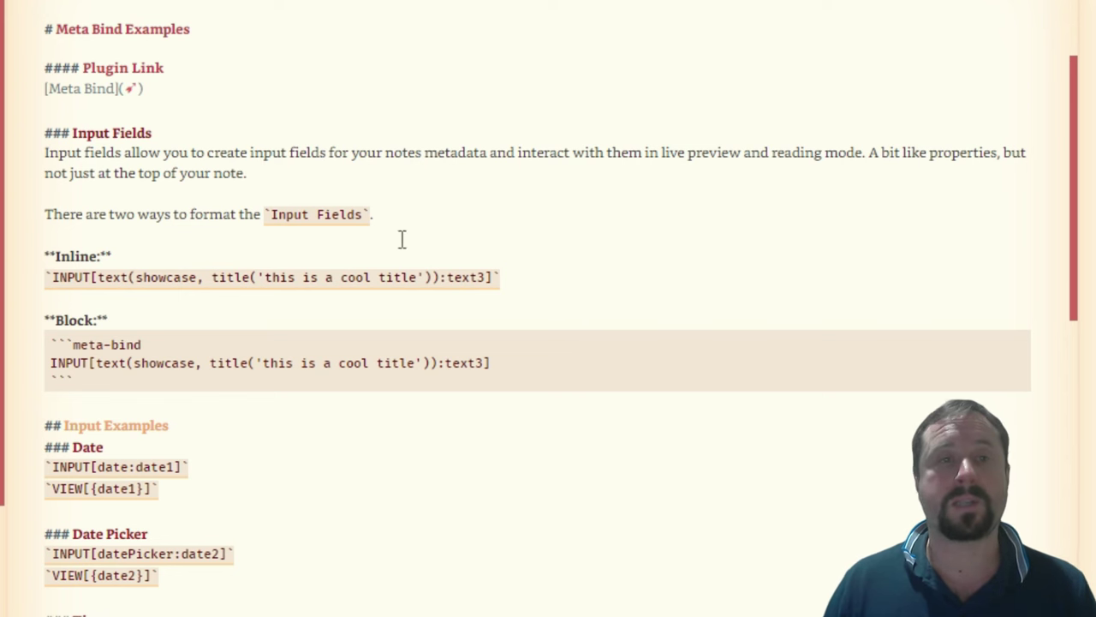
drag(546, 275, 38, 257)
click(664, 278)
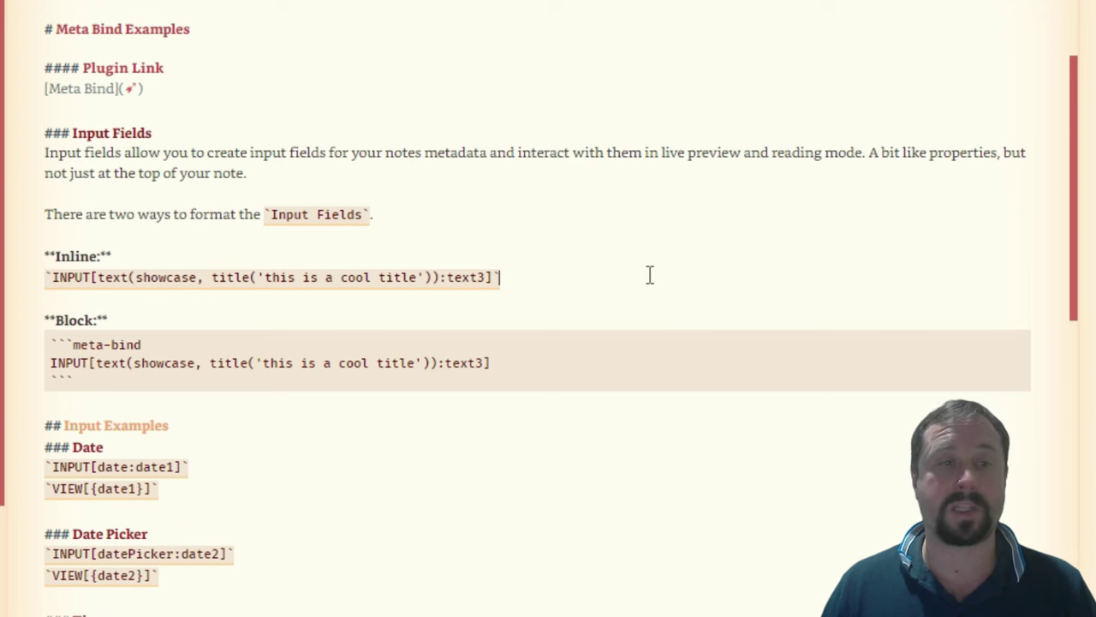
drag(85, 382, 35, 346)
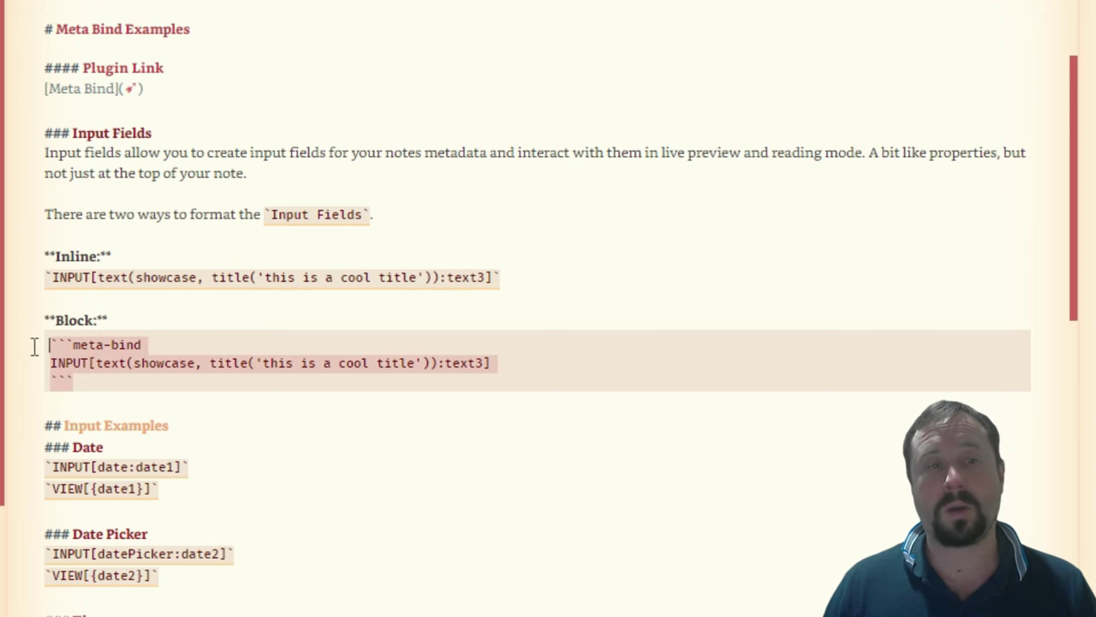
click(428, 423)
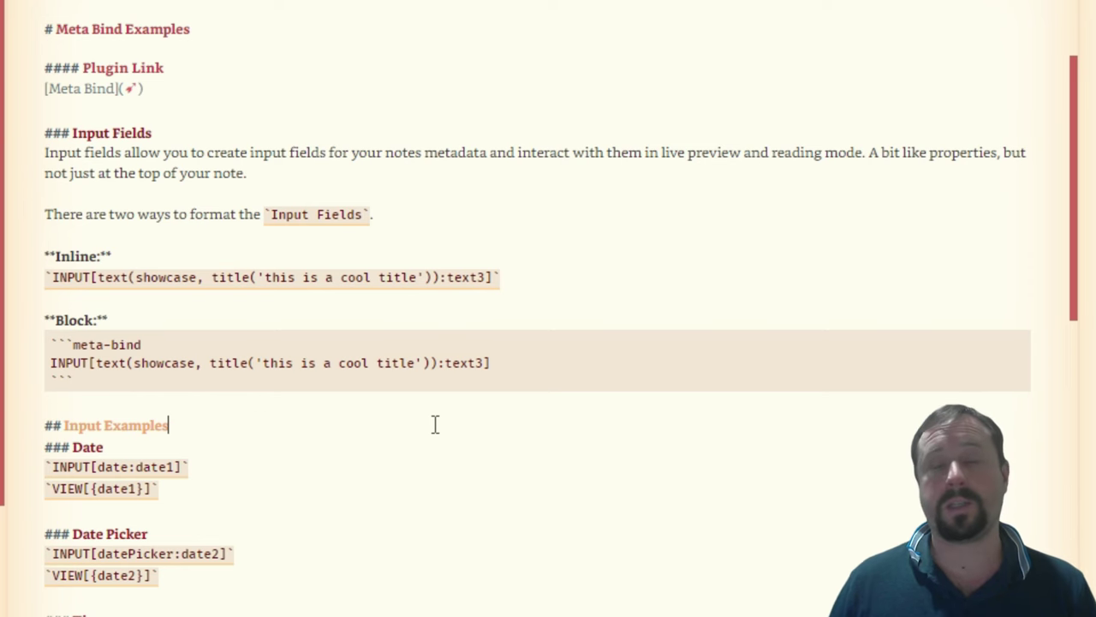
Show the Meta Bind note in reading view and highlight the rendered title above the block text input field
scroll(548, 308, down, 3)
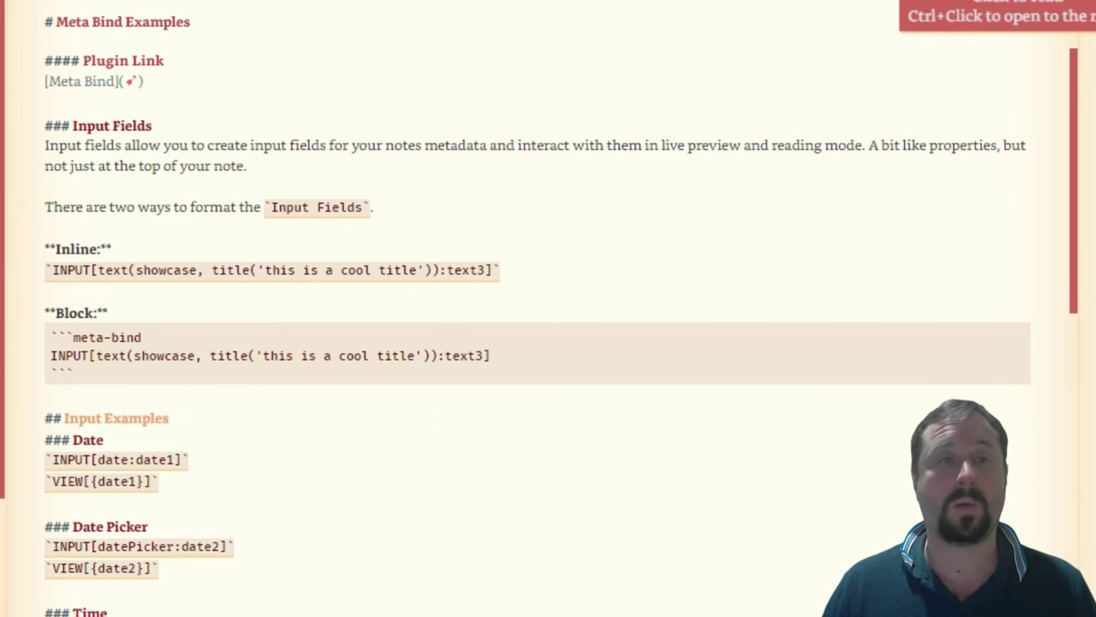
key(ctrl+e)
scroll(666, 374, down, 3)
scroll(669, 384, up, 3)
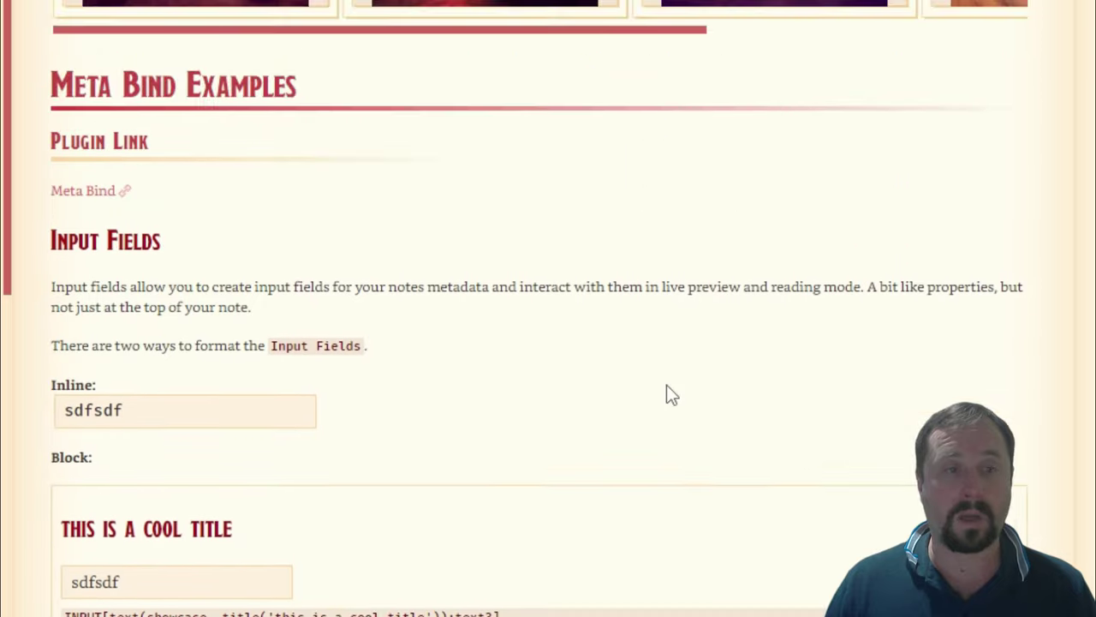
scroll(666, 384, down, 3)
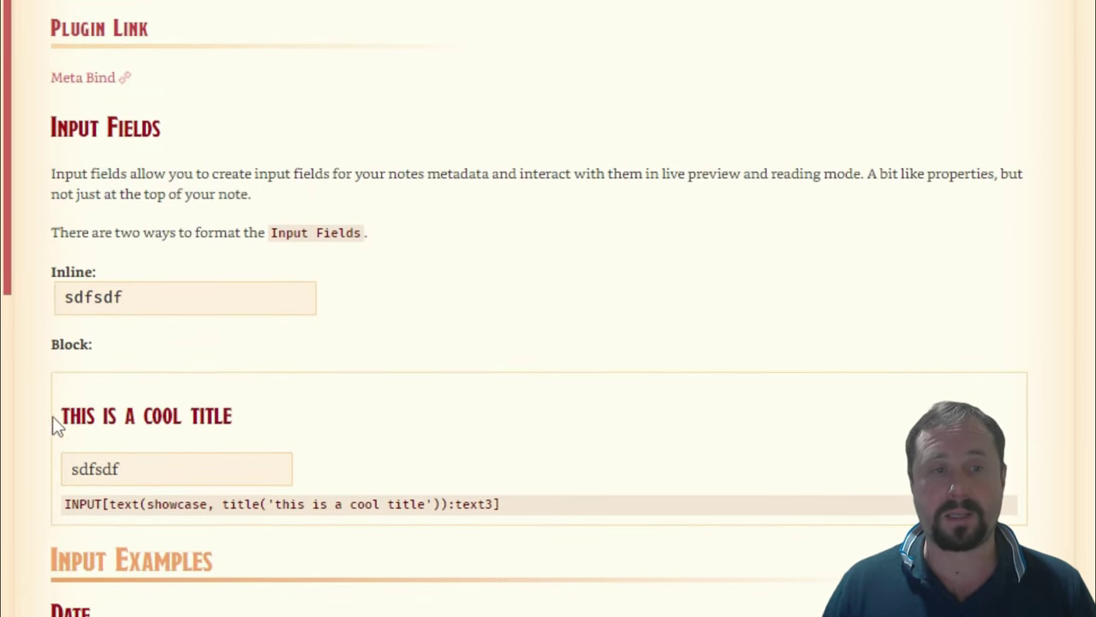
drag(252, 423, 44, 438)
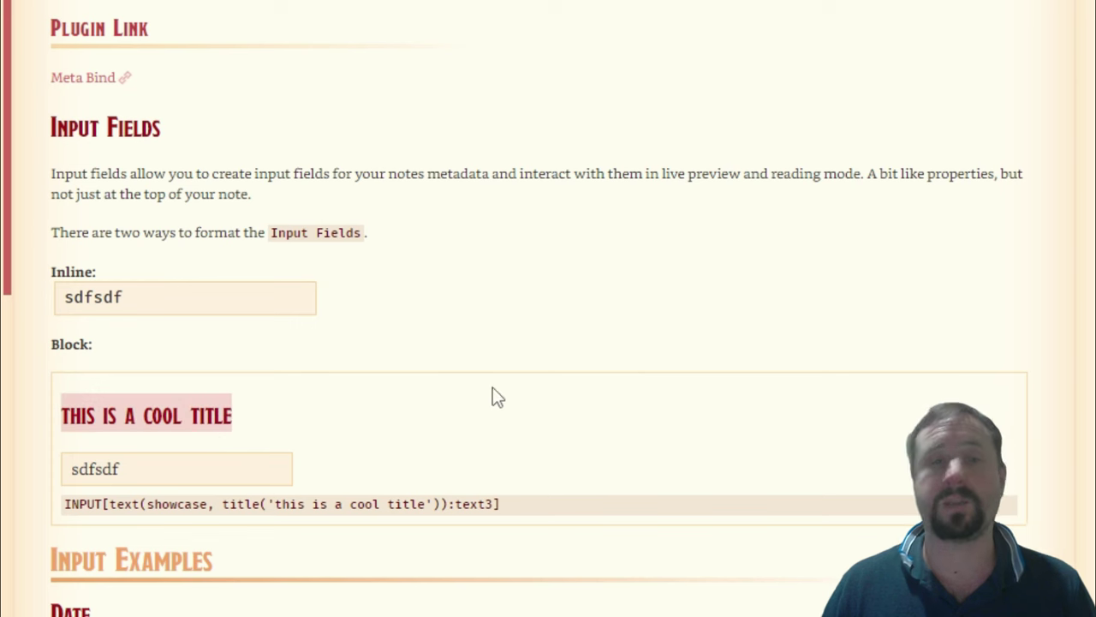
click(595, 377)
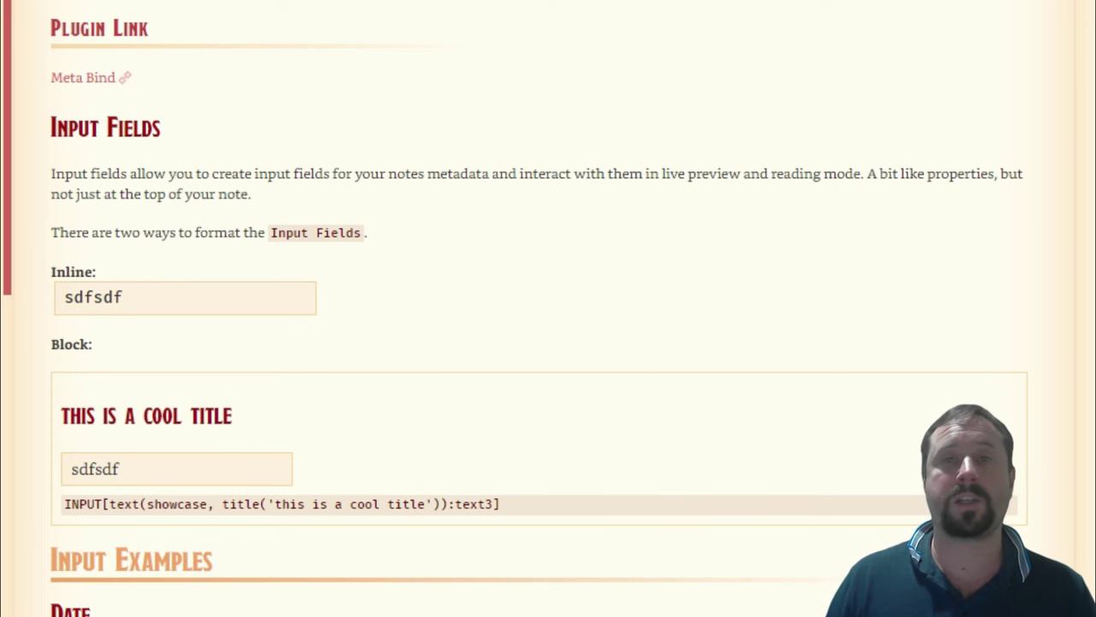
Return the note to its source view and highlight the inline text input field's code
key(ctrl+e)
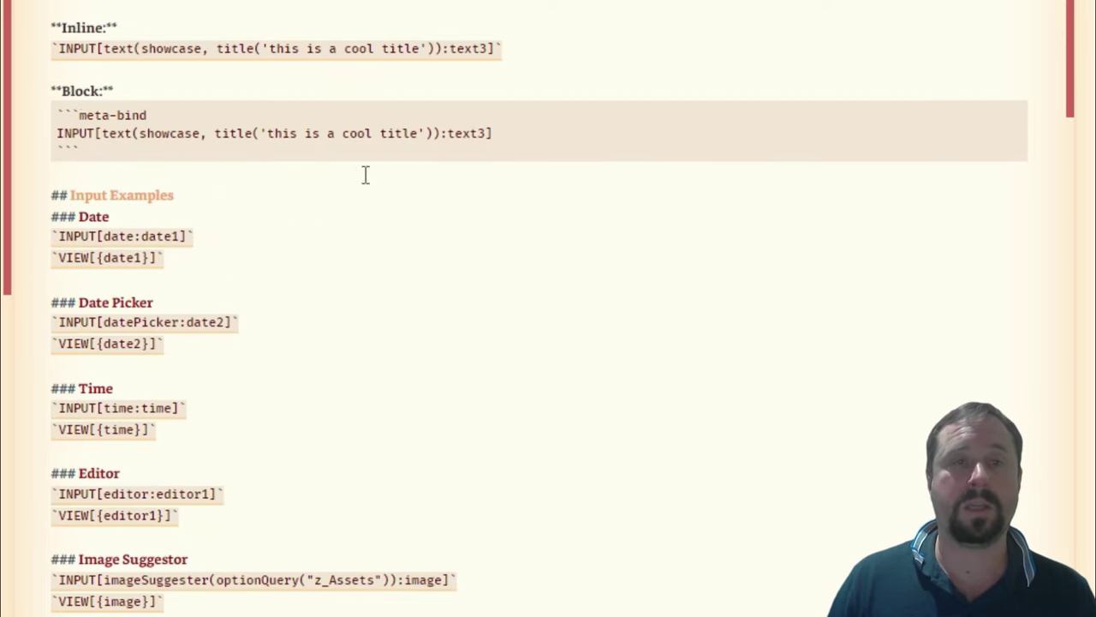
drag(503, 48, 111, 49)
click(627, 35)
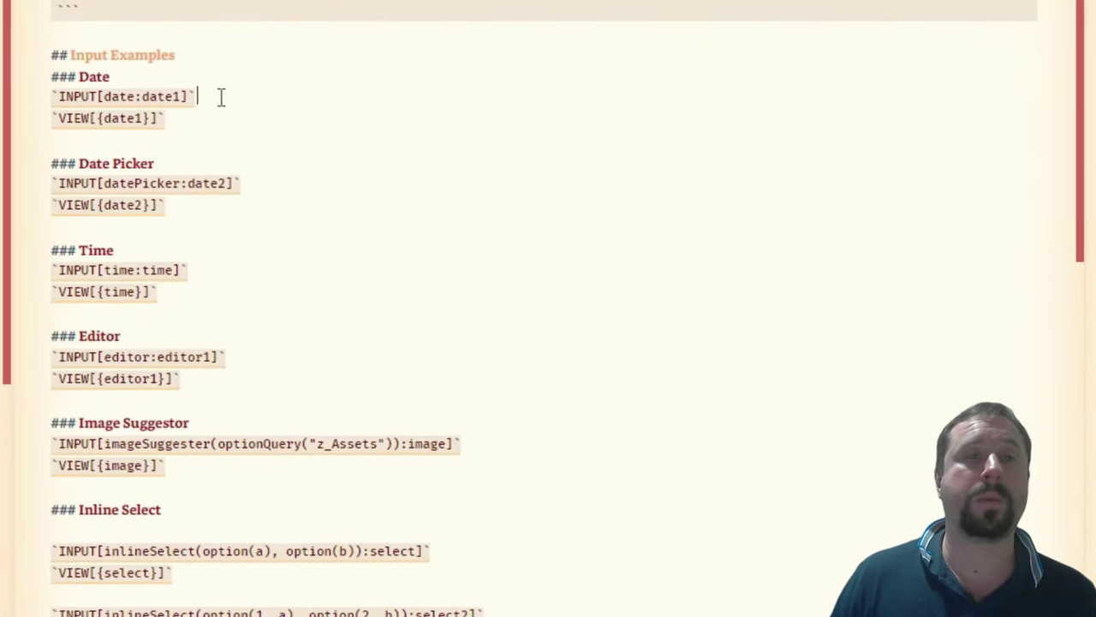
Highlight the Date example's INPUT and VIEW code lines and its date1 property name
drag(220, 97, 8, 107)
drag(194, 117, 8, 119)
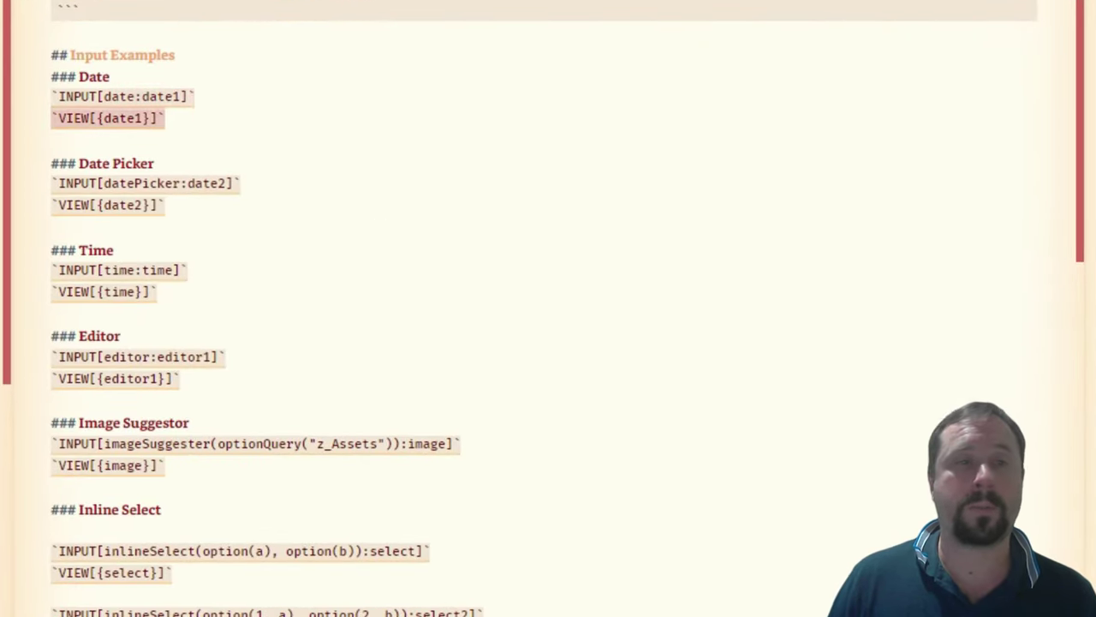
click(384, 119)
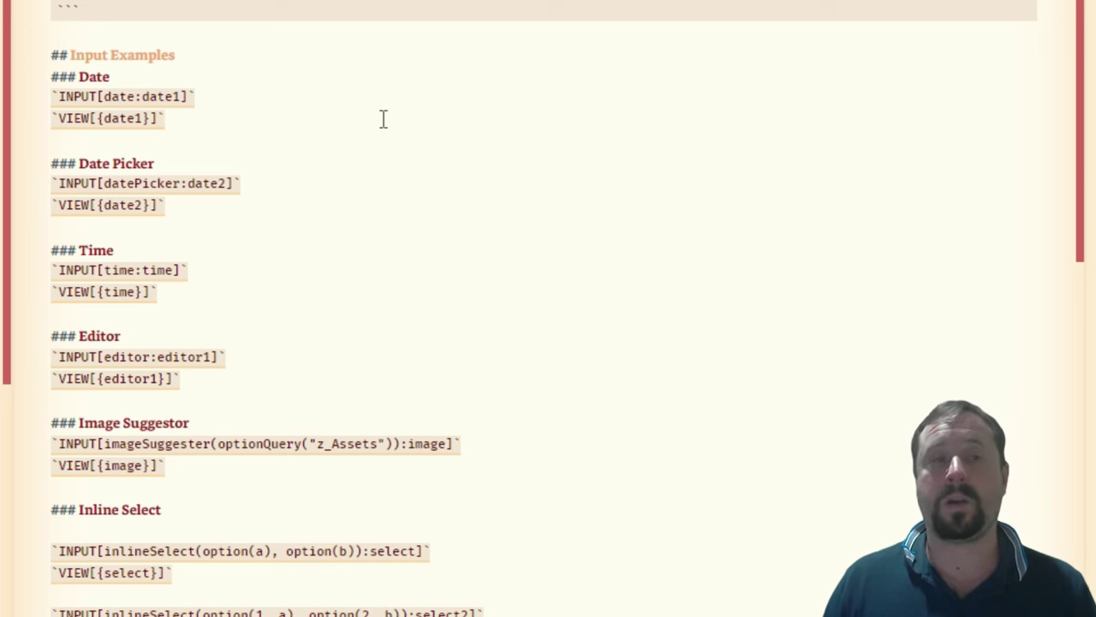
click(179, 118)
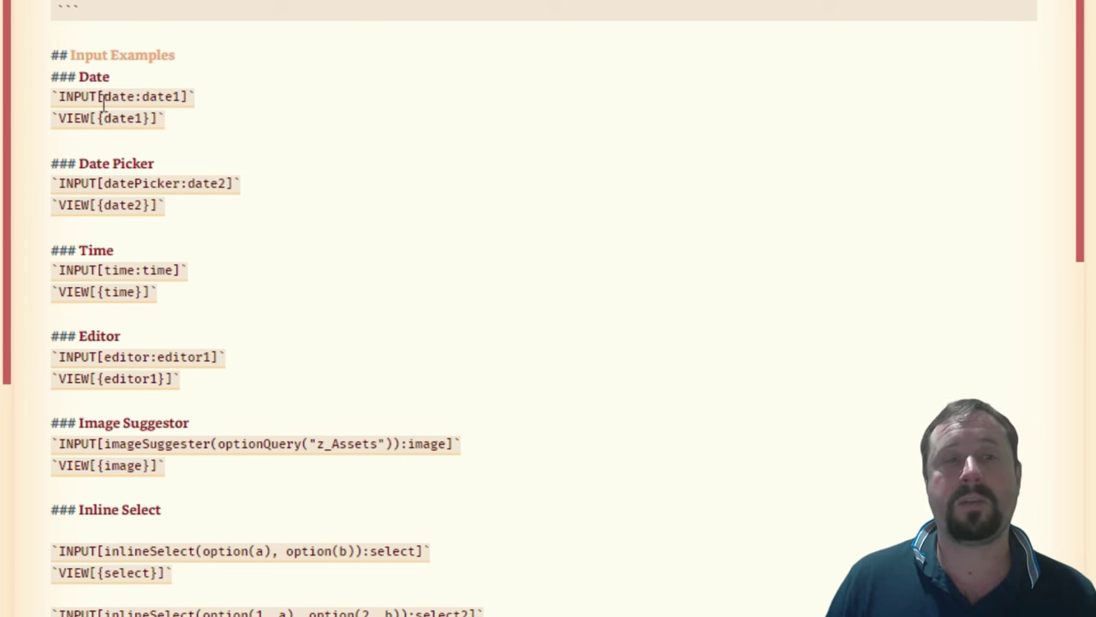
drag(151, 86, 31, 109)
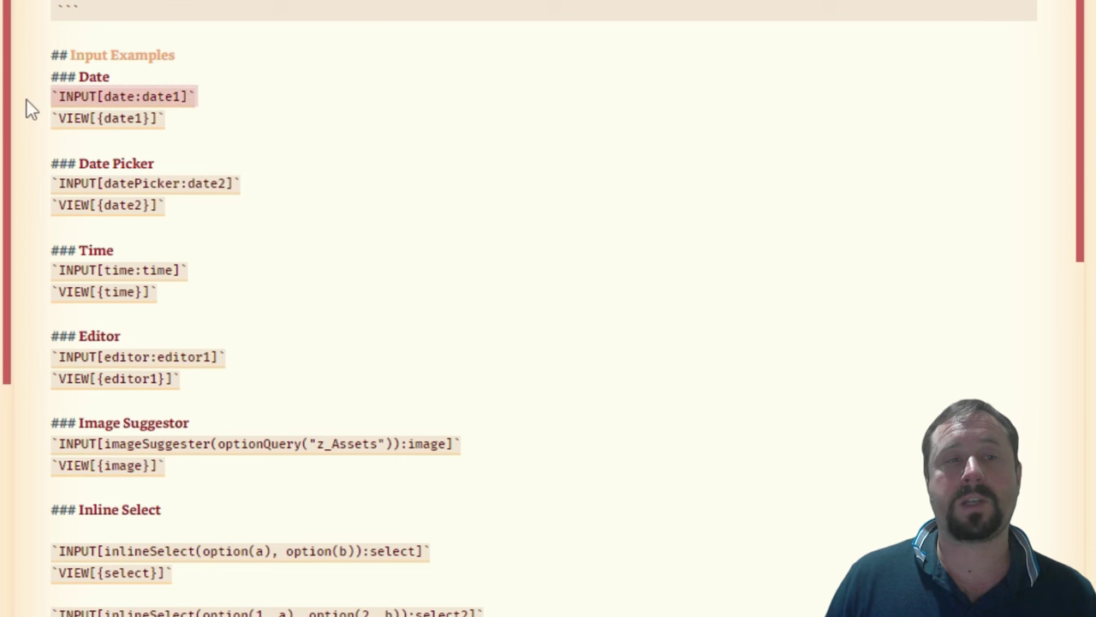
key(Right)
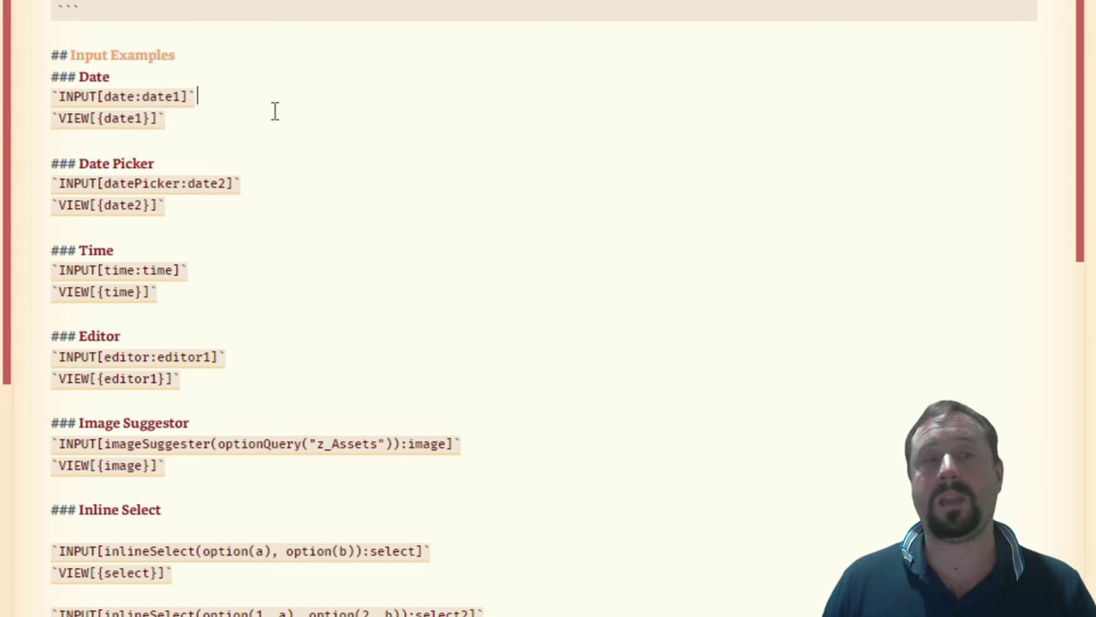
double_click(162, 95)
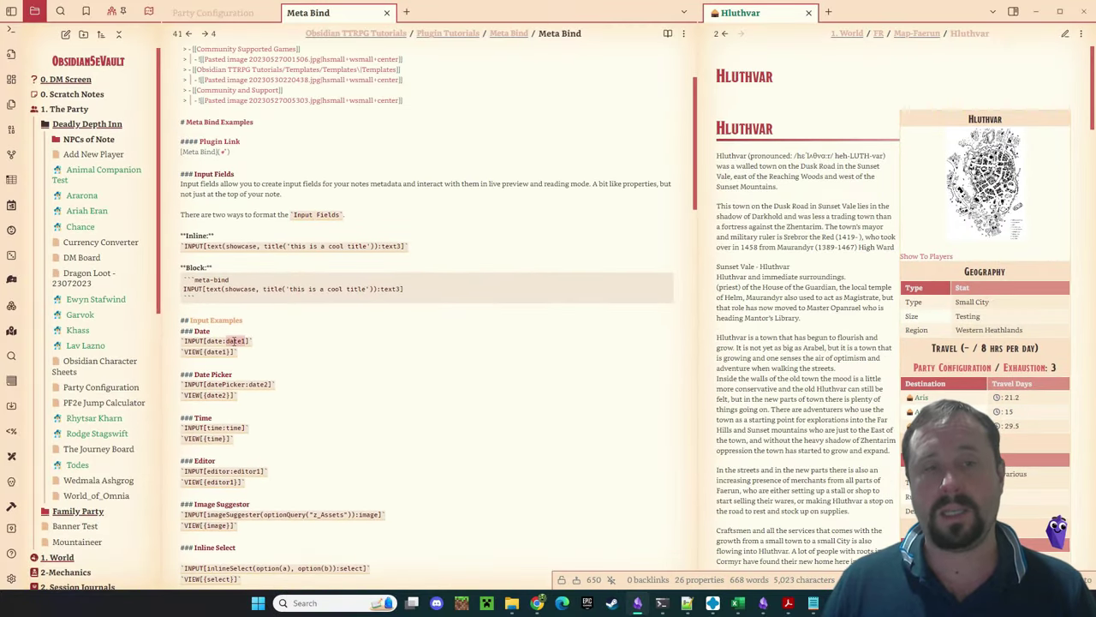
Switch the note to reading view and set the Date example to 7 July 2024
scroll(377, 340, up, 3)
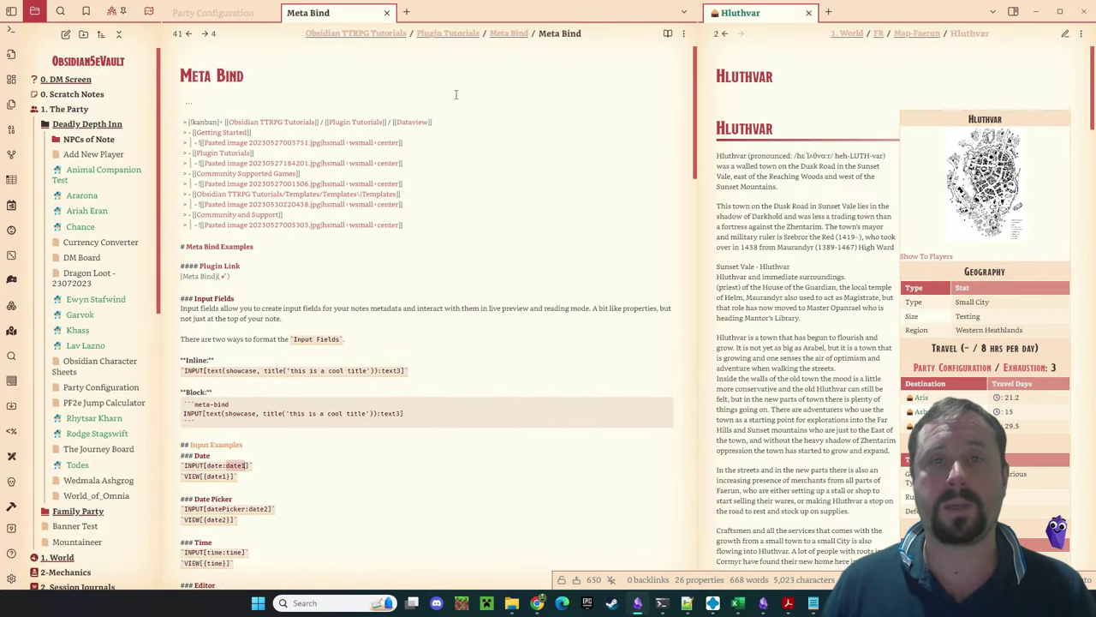
click(667, 33)
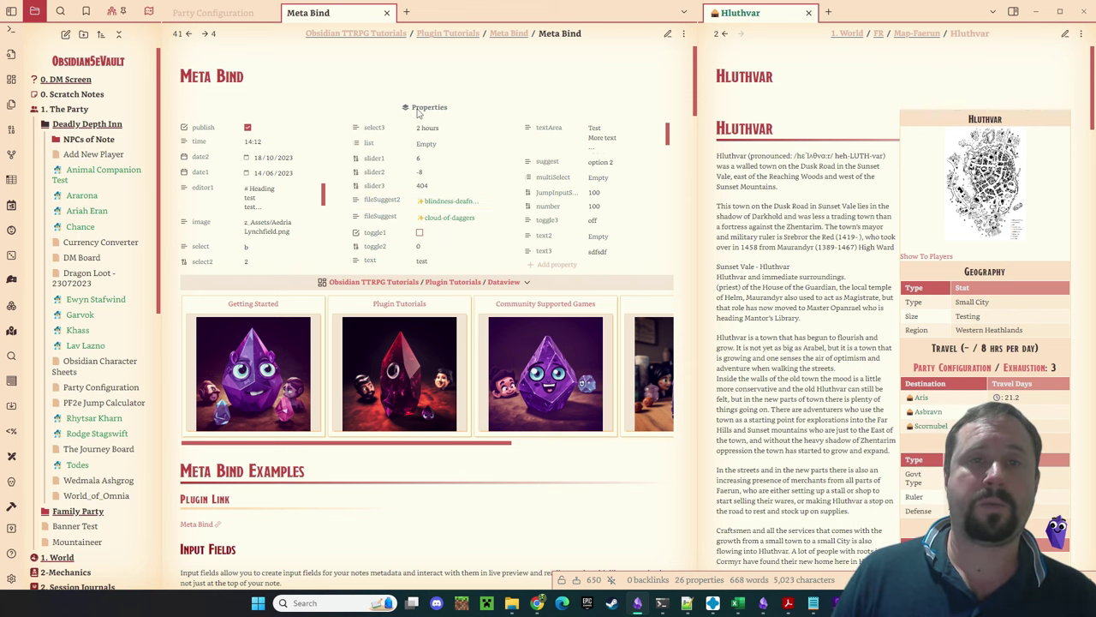
scroll(460, 403, down, 10)
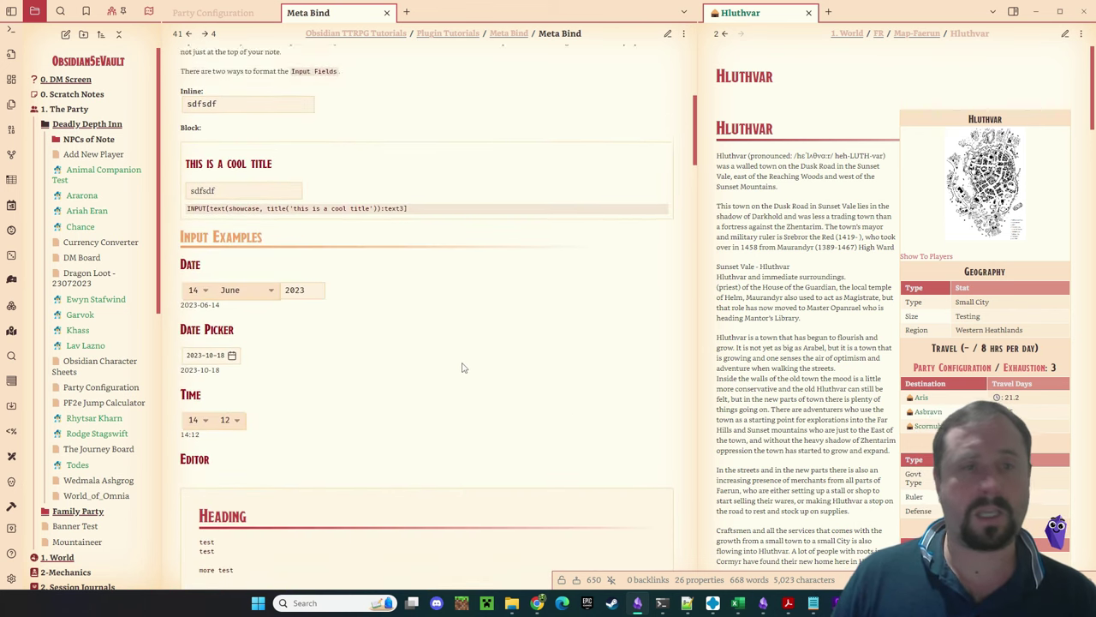
scroll(463, 368, down, 3)
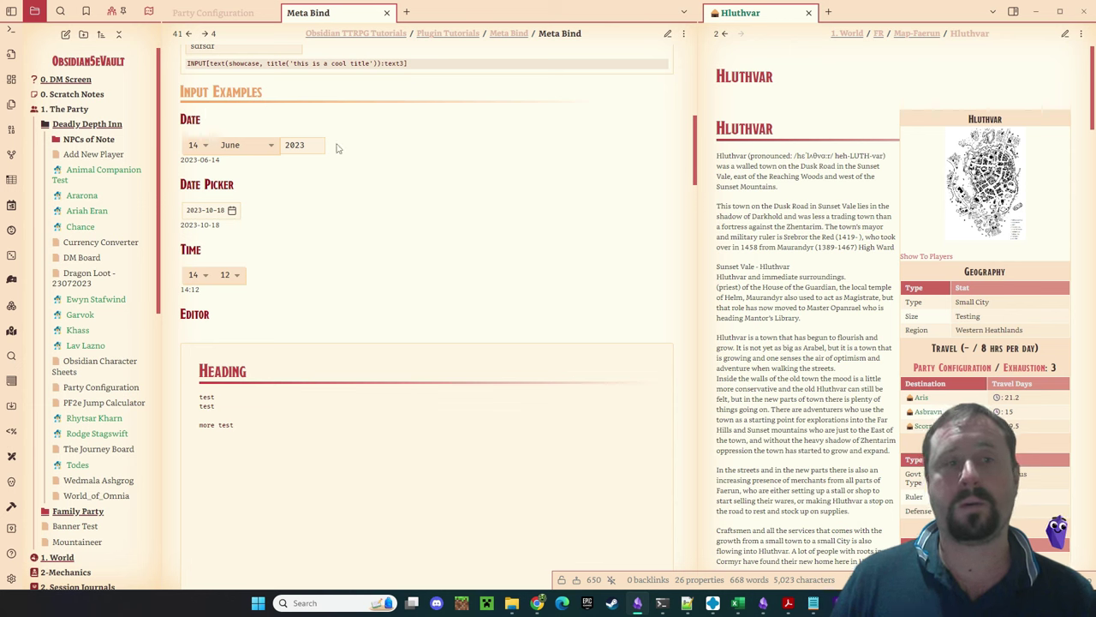
click(194, 145)
click(193, 221)
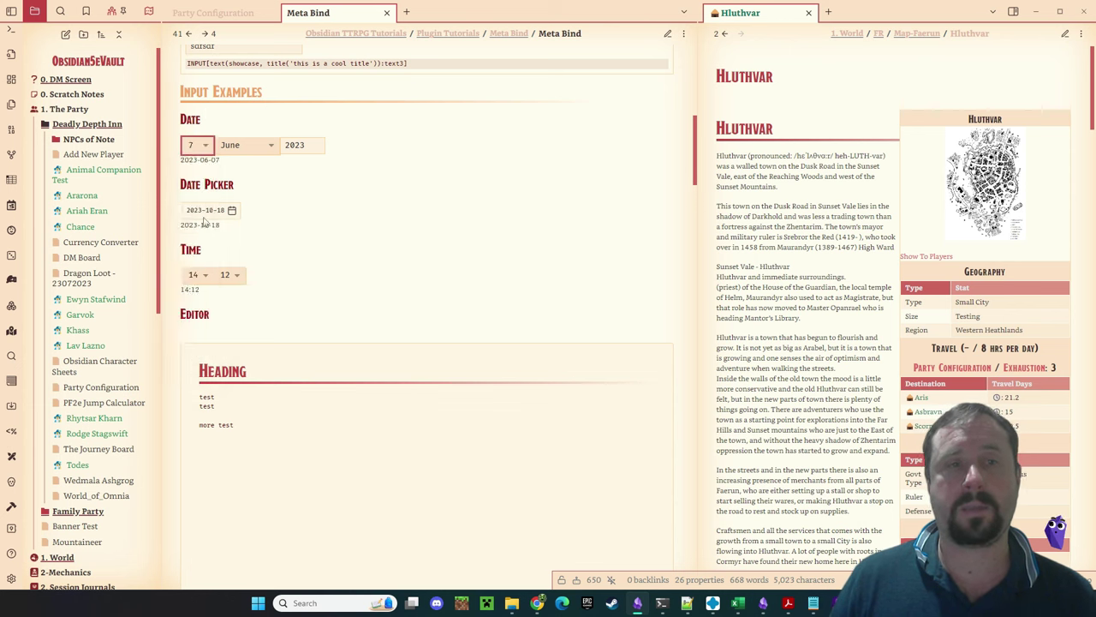
click(246, 145)
click(266, 214)
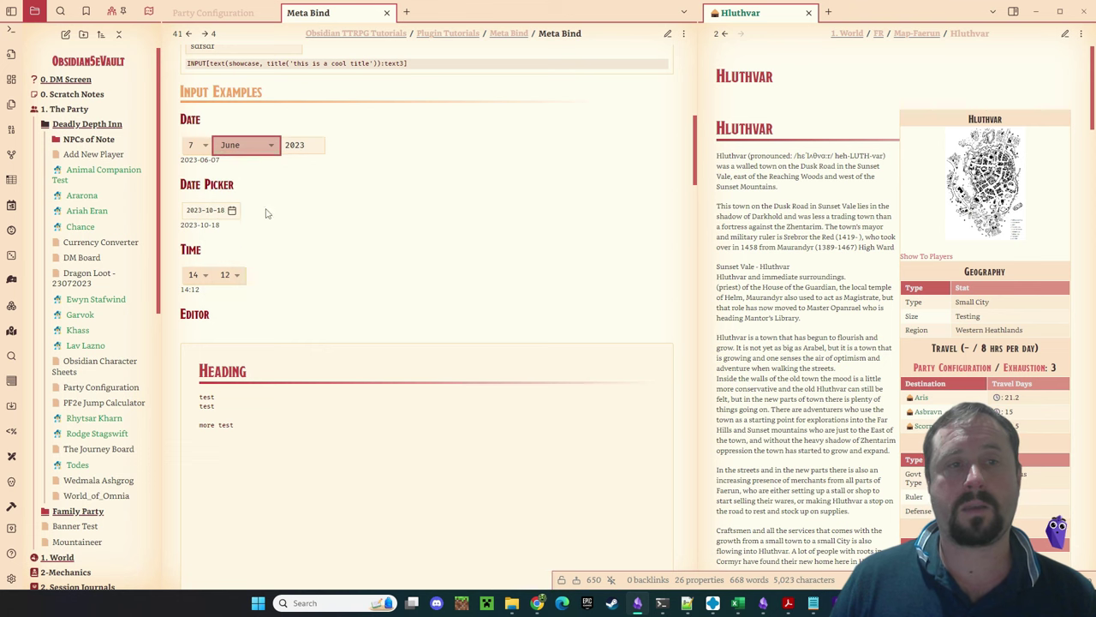
click(320, 142)
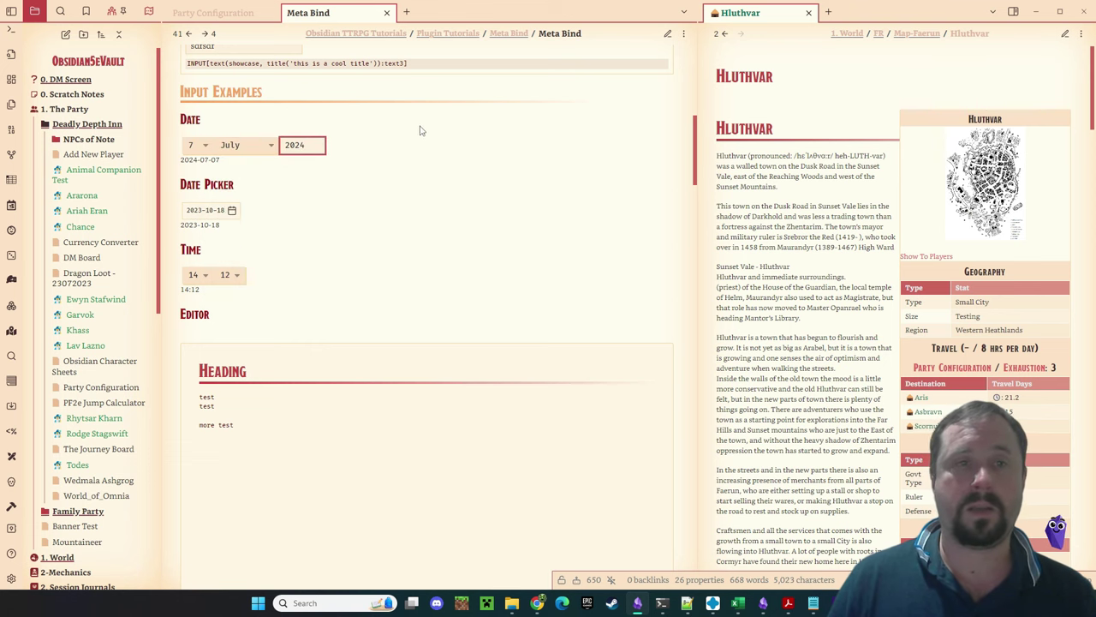
Expand the note's properties to check the date1 value, and collapse them again
scroll(425, 189, up, 6)
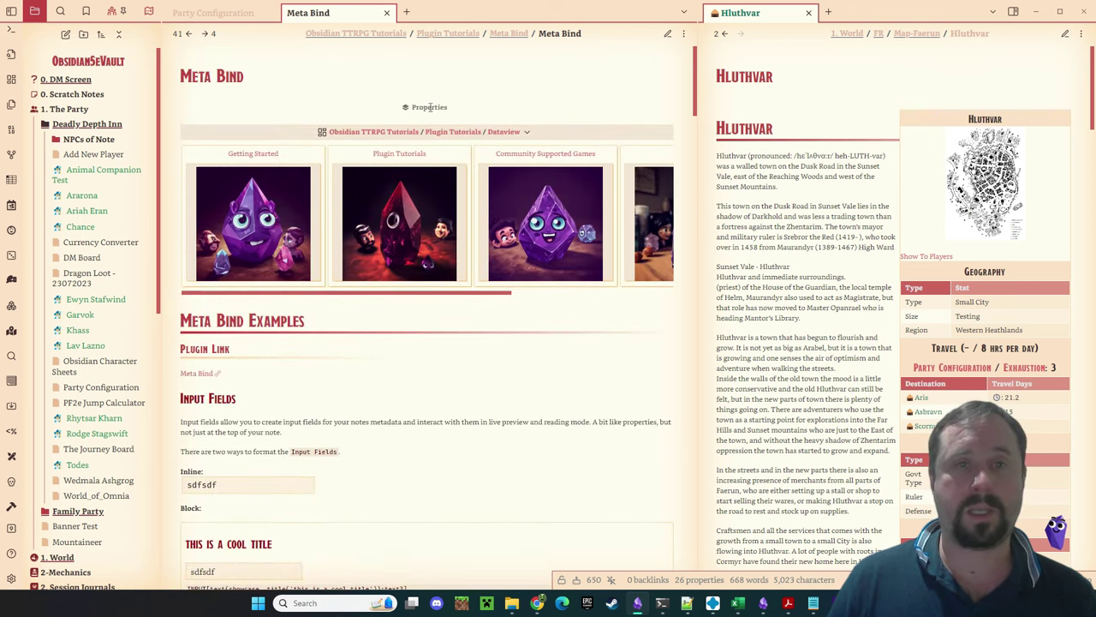
click(429, 107)
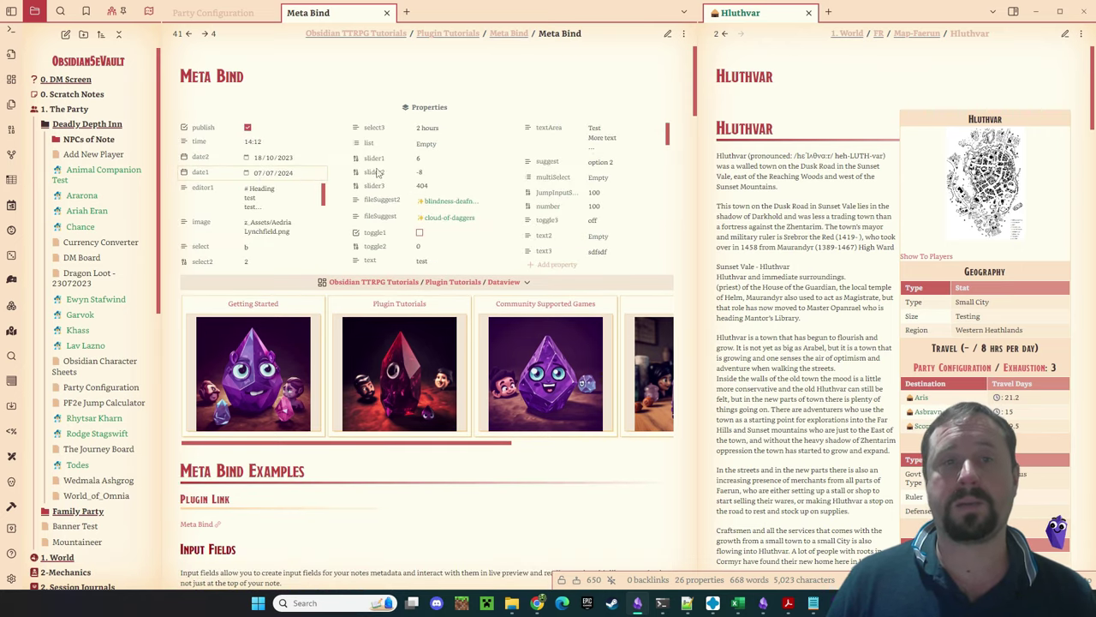
click(428, 107)
Compare the Date example's rendered field with its INPUT and VIEW code in source view, ending in reading view
scroll(420, 350, down, 2)
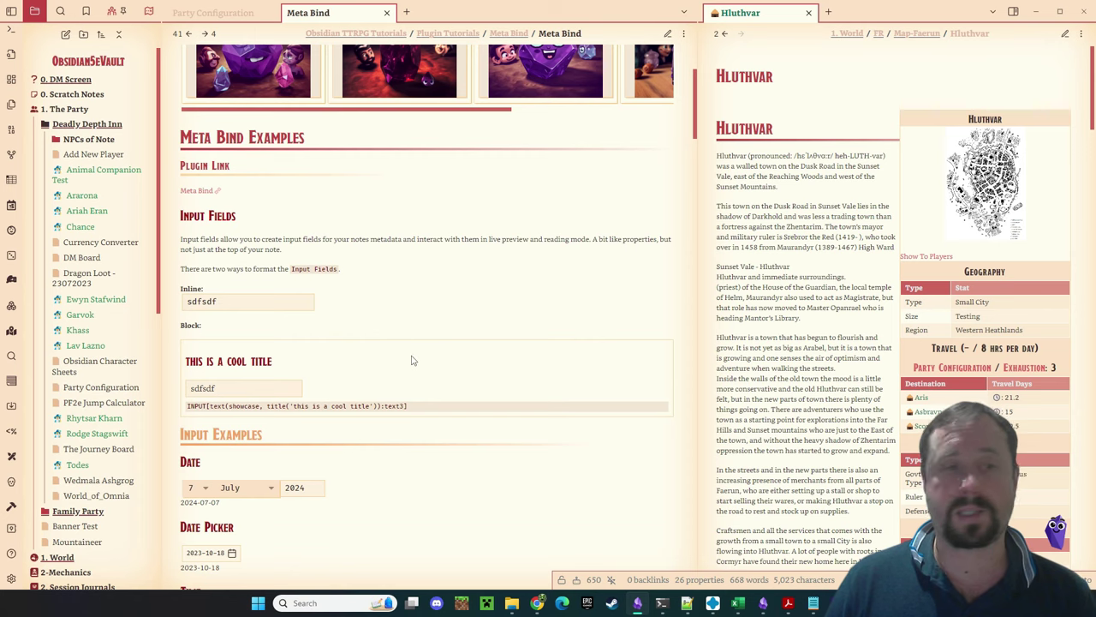
scroll(414, 360, down, 3)
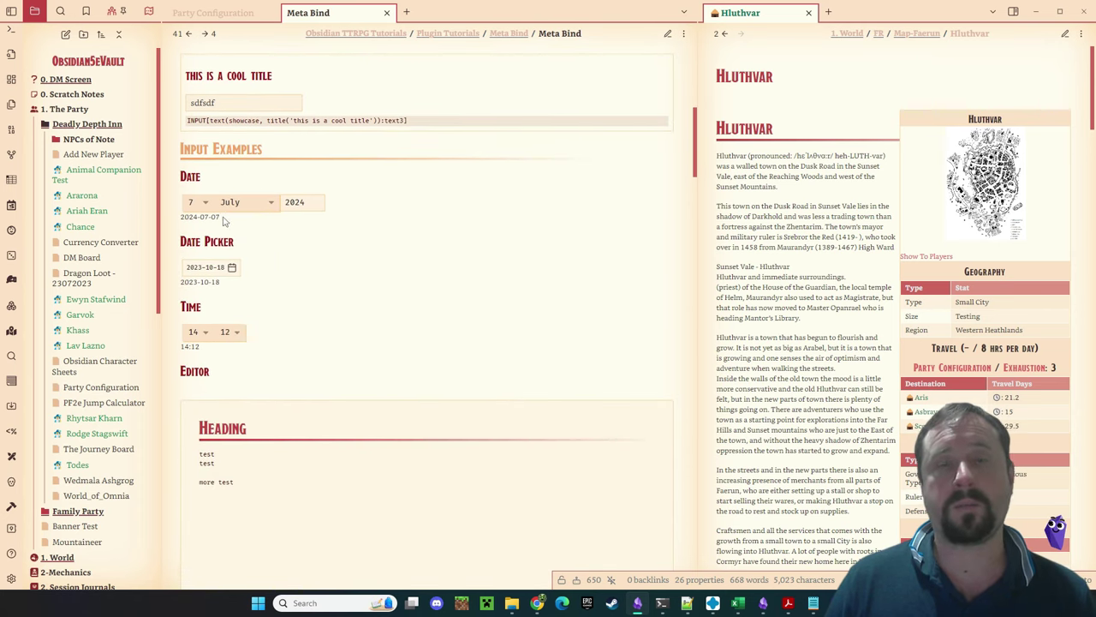
click(667, 33)
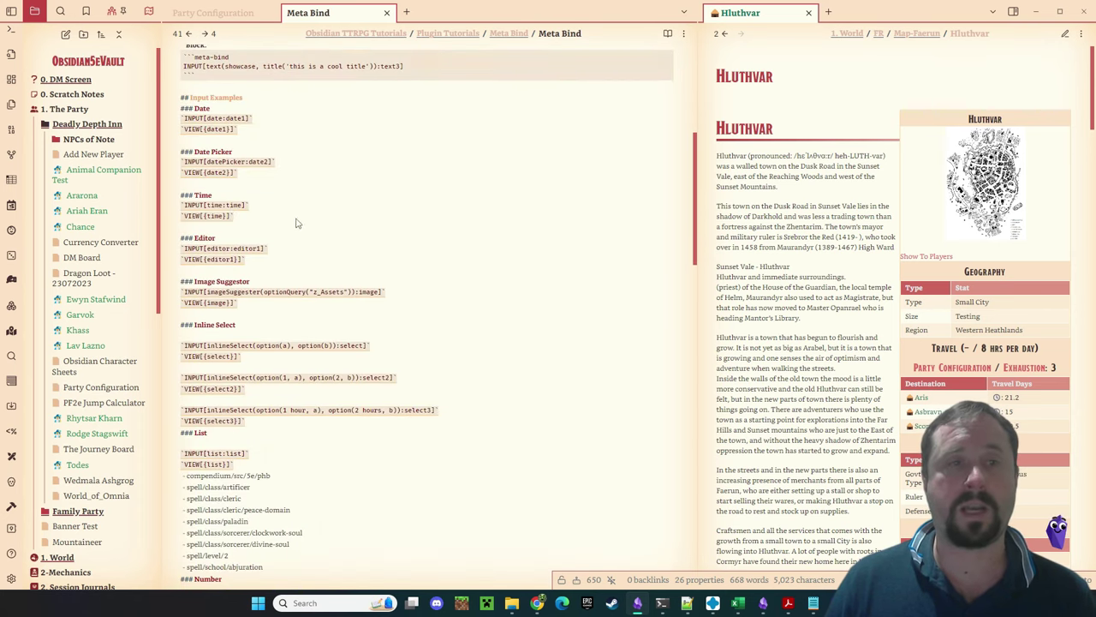
click(243, 141)
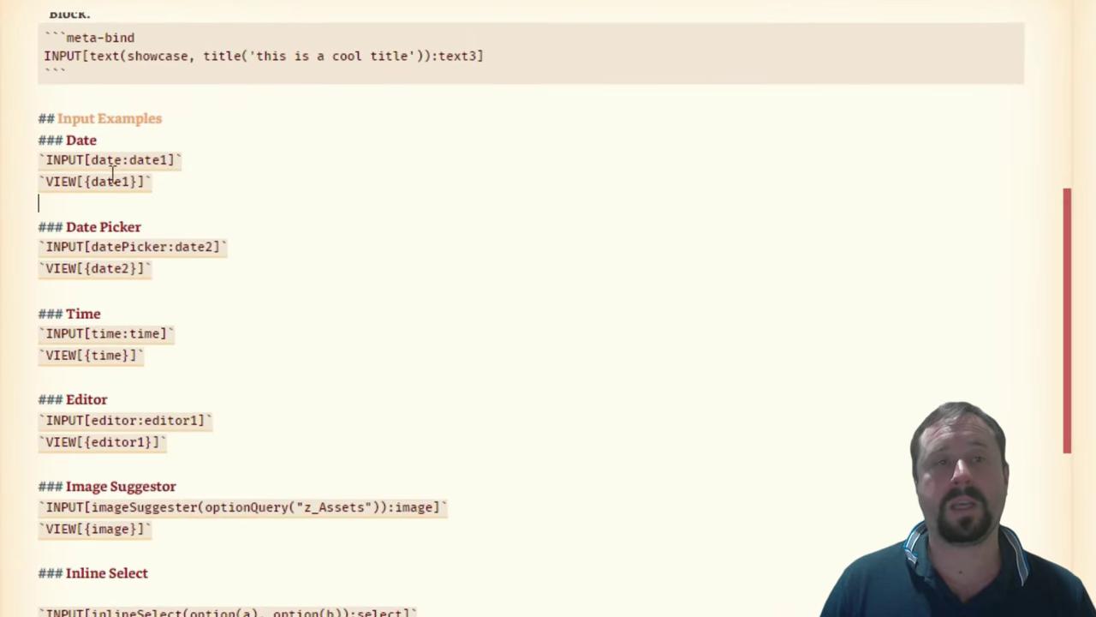
click(1020, 5)
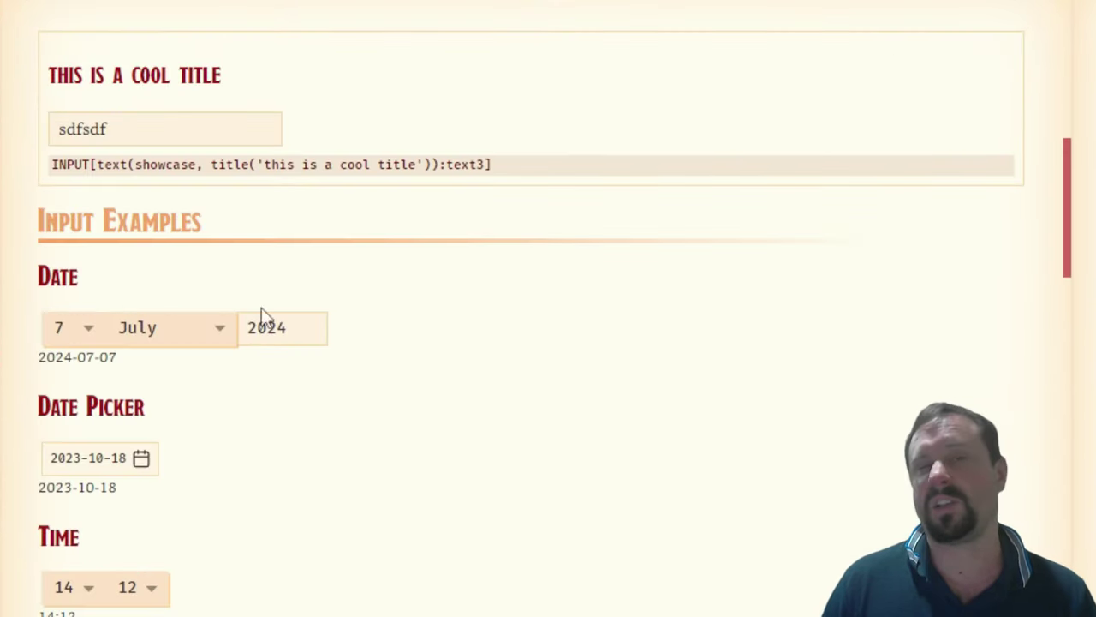
Set the Date Picker example to 6 October 2023 from its calendar
scroll(282, 403, down, 3)
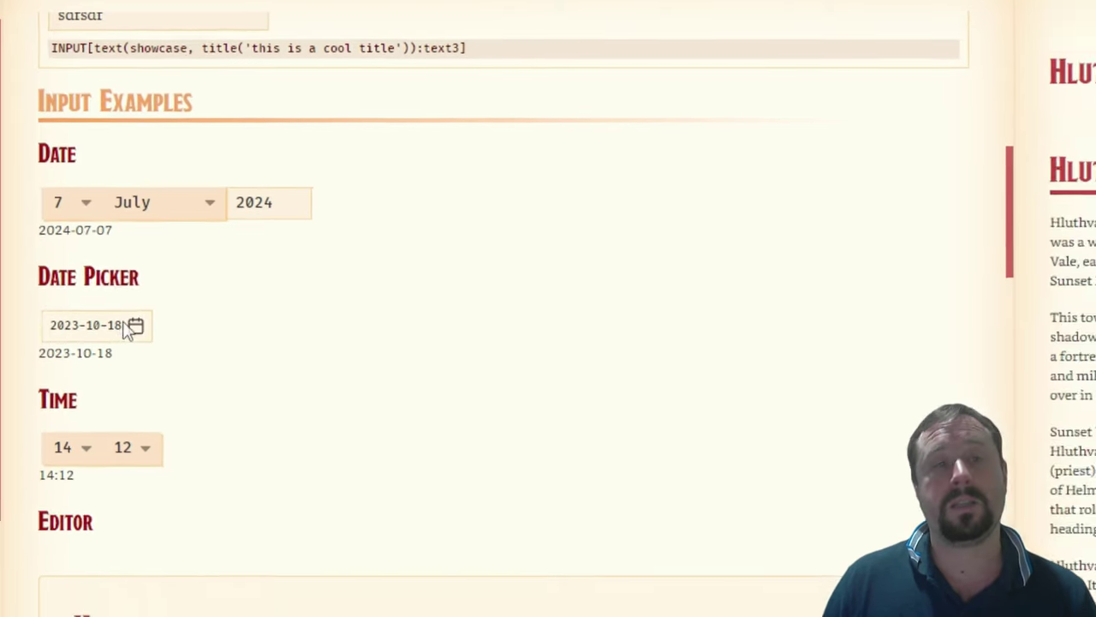
click(141, 343)
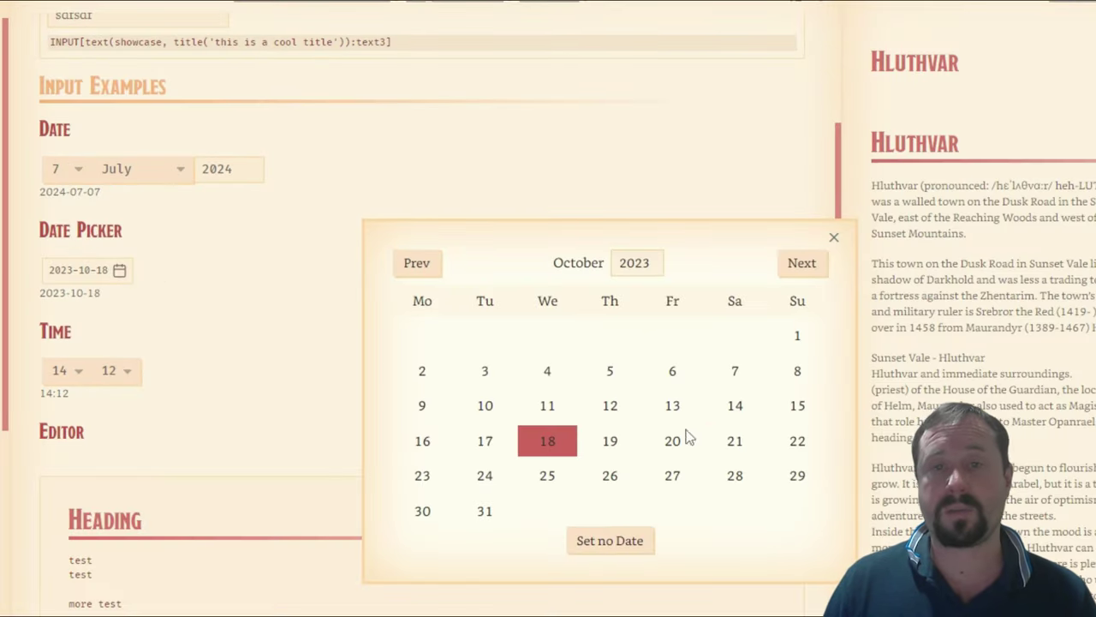
click(672, 370)
Change the Date Picker example's calendar year to 2024 and pick 17 October
click(119, 270)
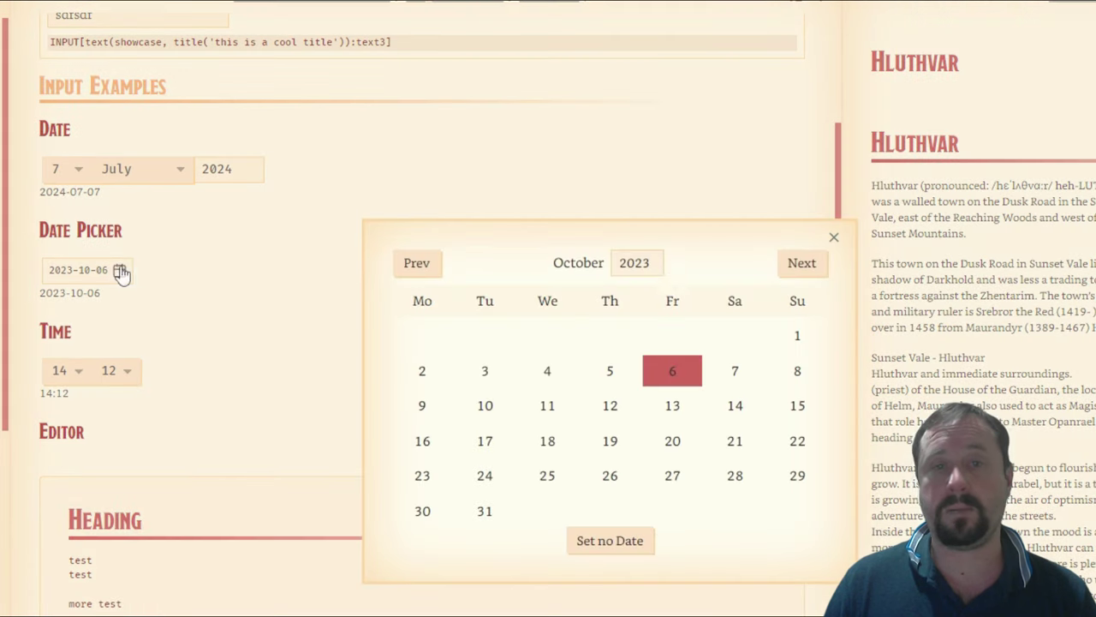
click(648, 262)
key(BackSpace)
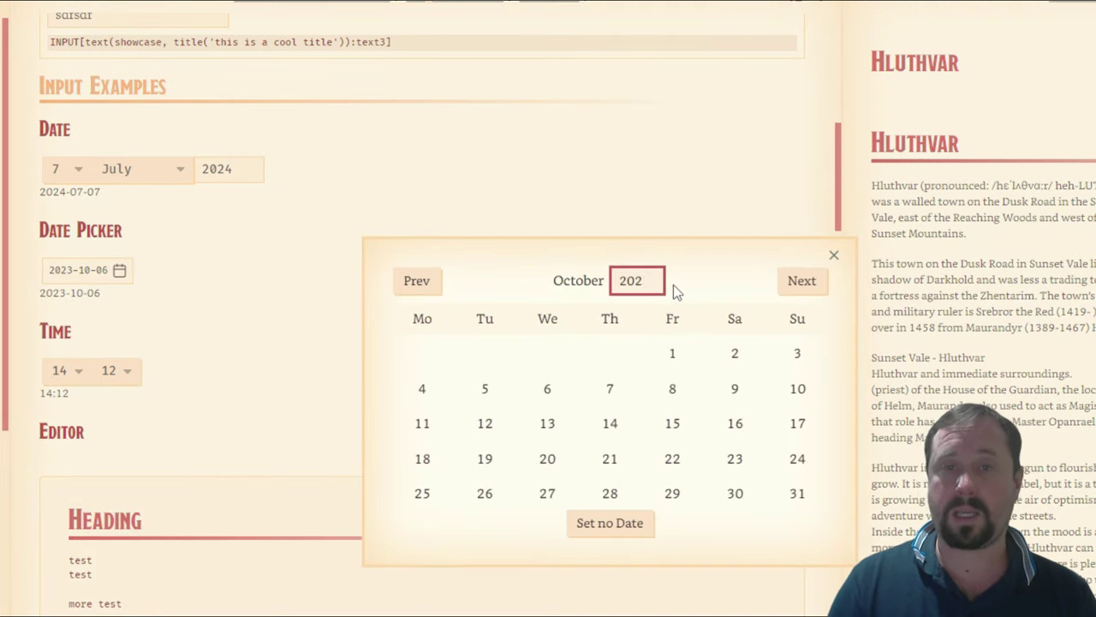
text(4)
click(610, 457)
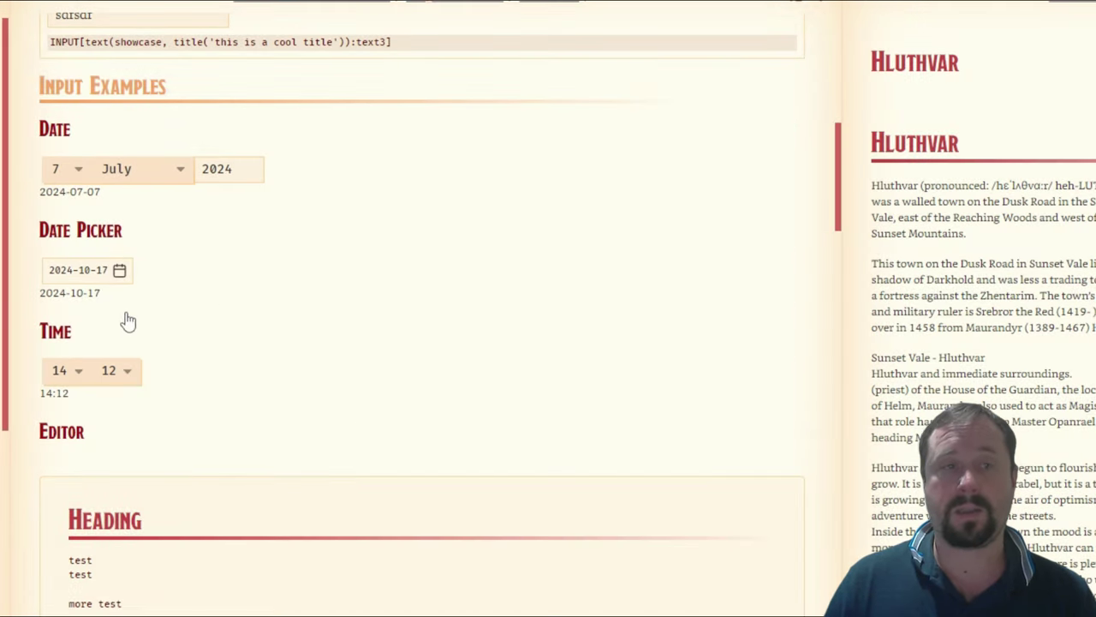
Set the Time example to 09:12
scroll(486, 361, down, 1)
scroll(237, 369, down, 2)
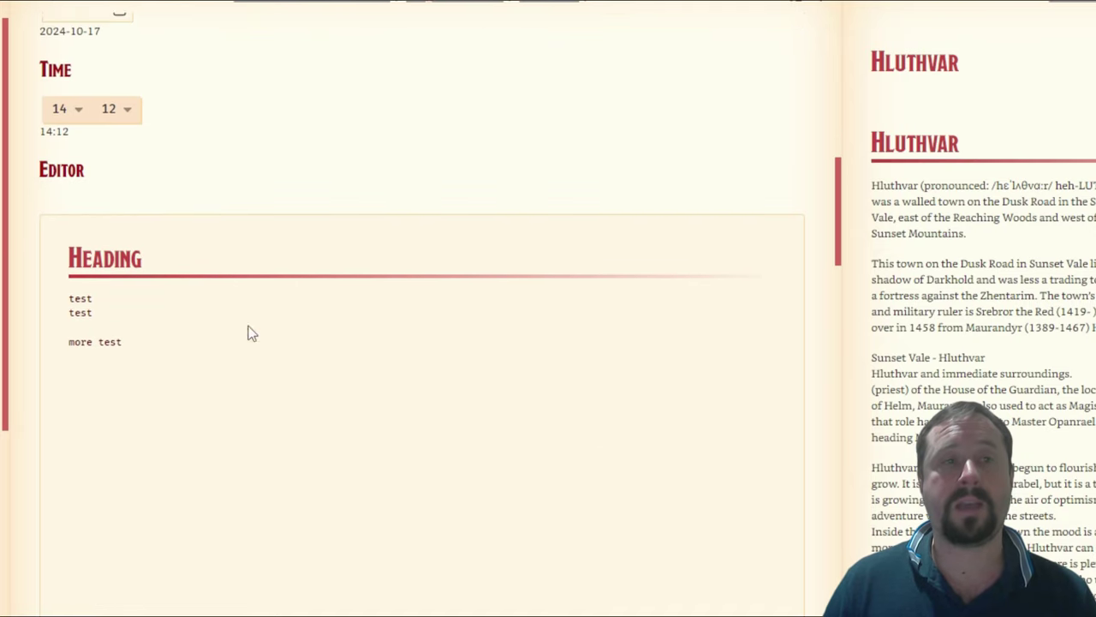
click(66, 106)
click(68, 275)
click(133, 112)
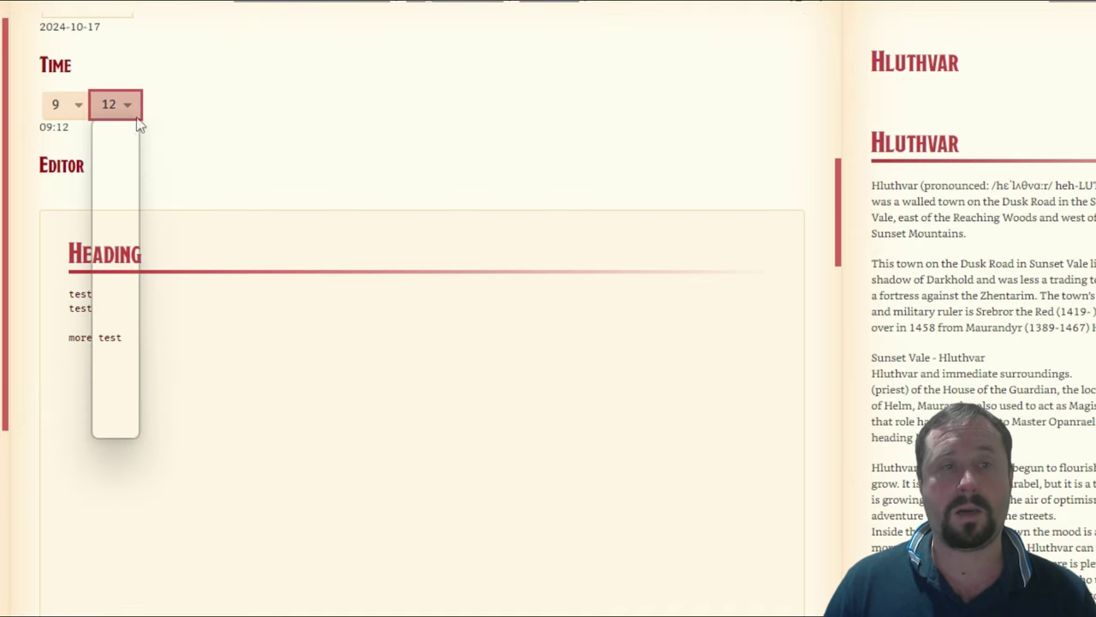
click(111, 310)
scroll(155, 178, up, 1)
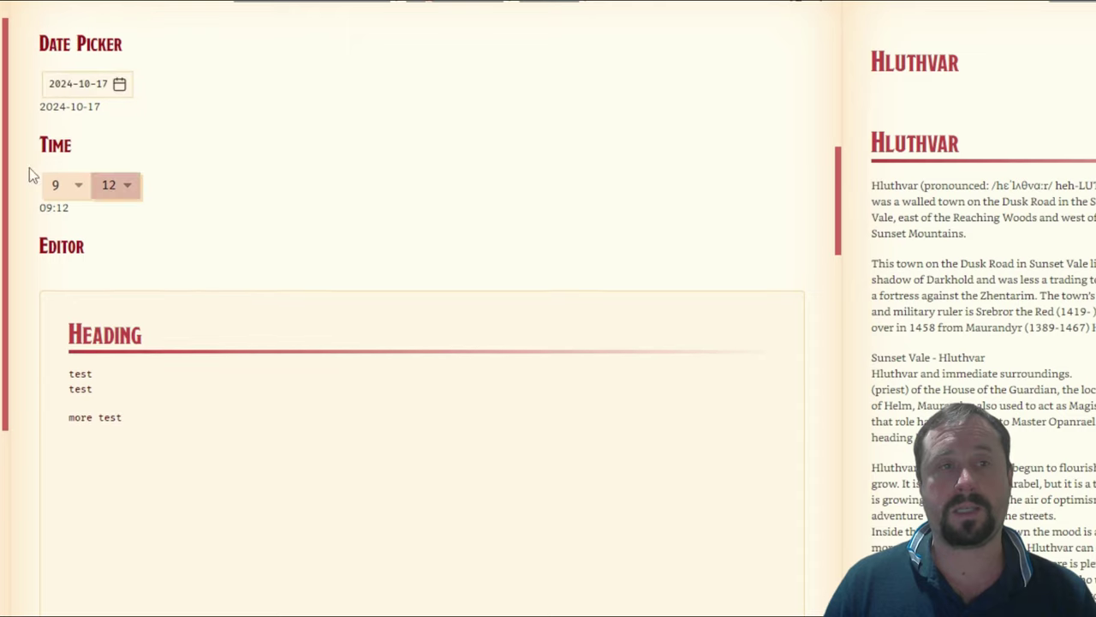
Insert a horizontal rule (---) between the second "test" line and "more test" in the Editor example
scroll(228, 317, down, 2)
scroll(84, 211, up, 1)
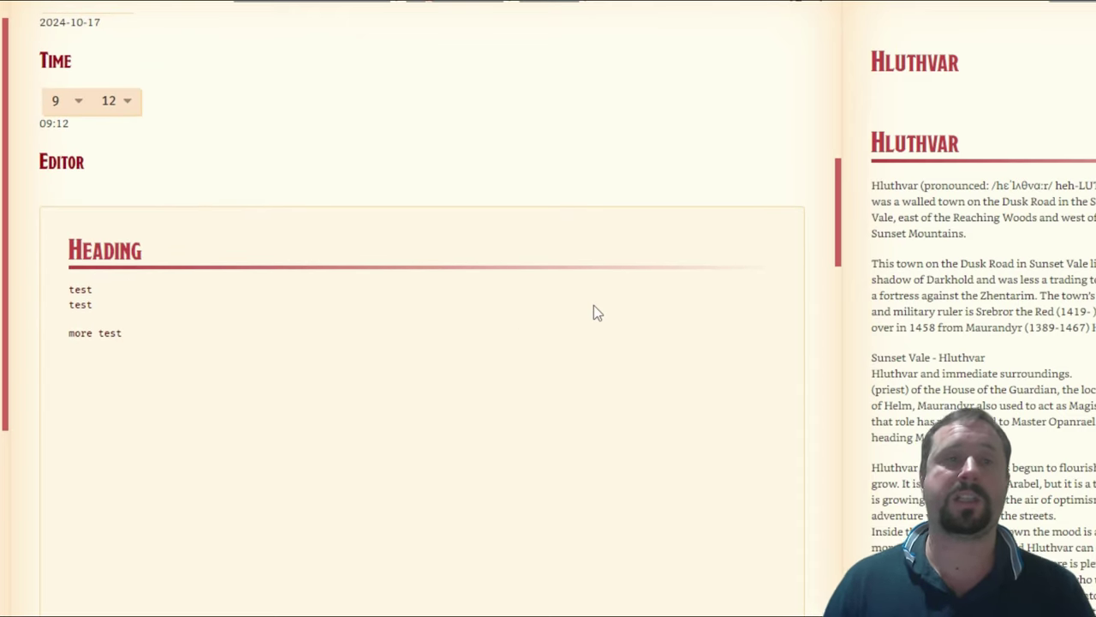
click(124, 327)
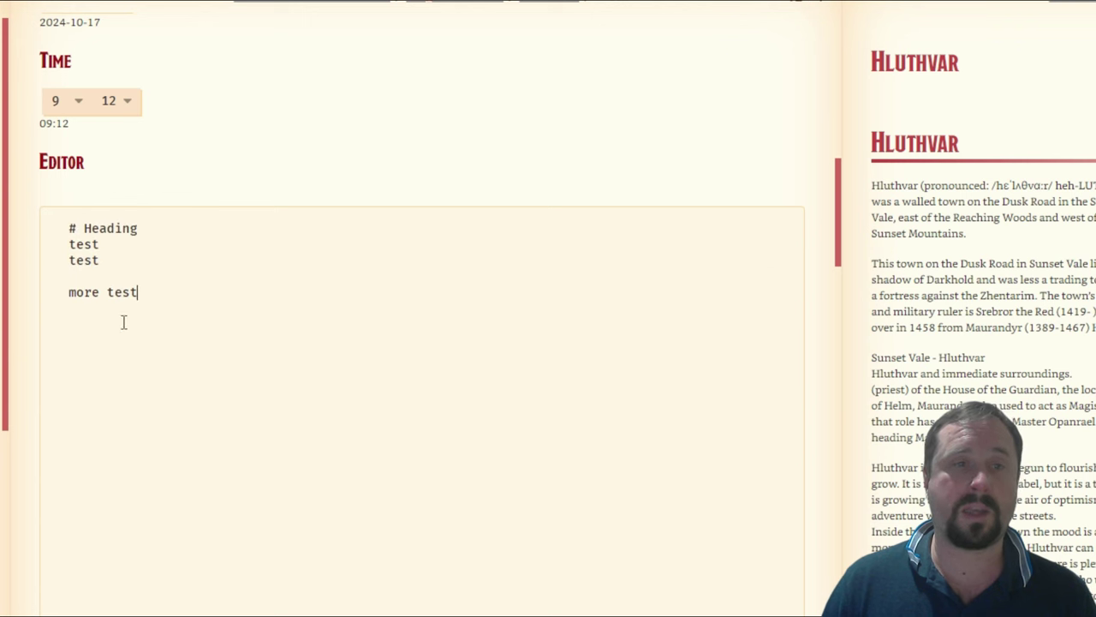
click(247, 142)
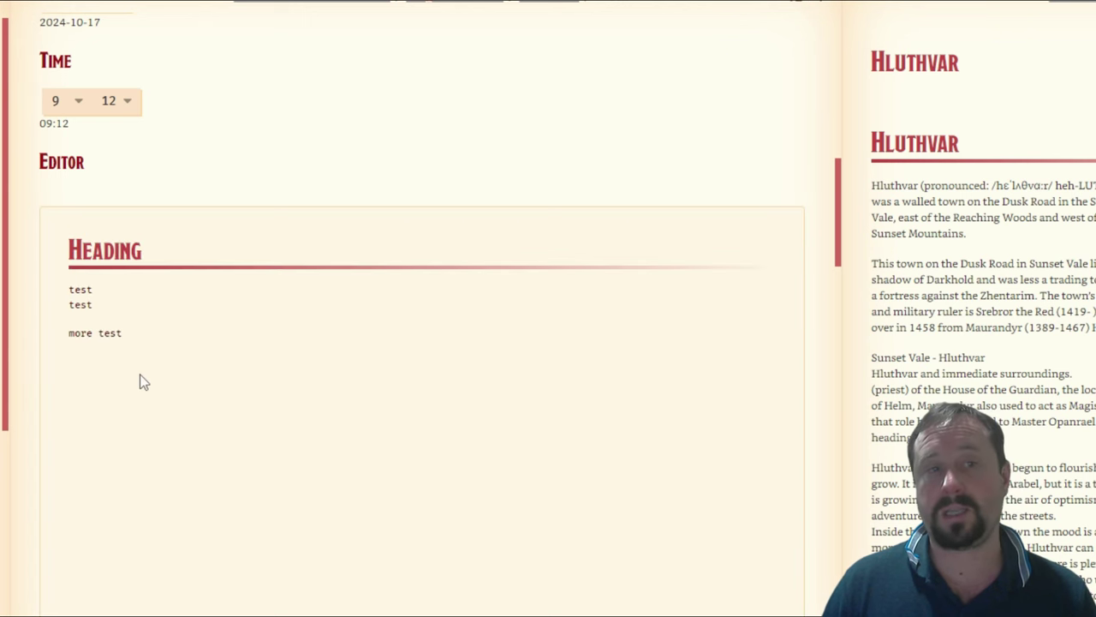
click(151, 320)
click(140, 311)
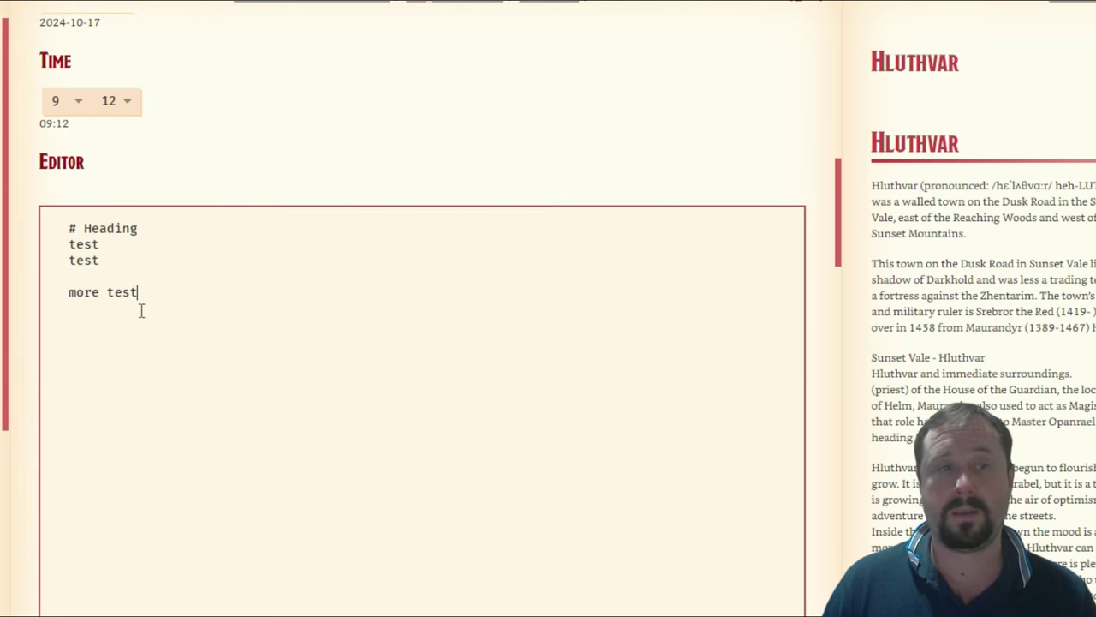
click(134, 259)
key(Return)
key(Return)
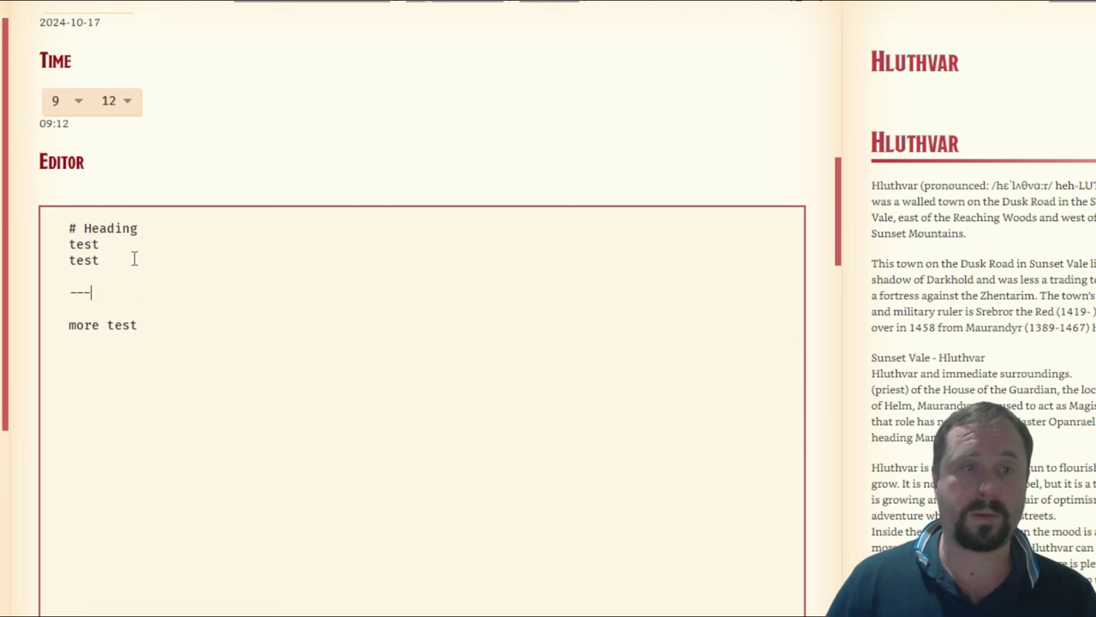
click(598, 148)
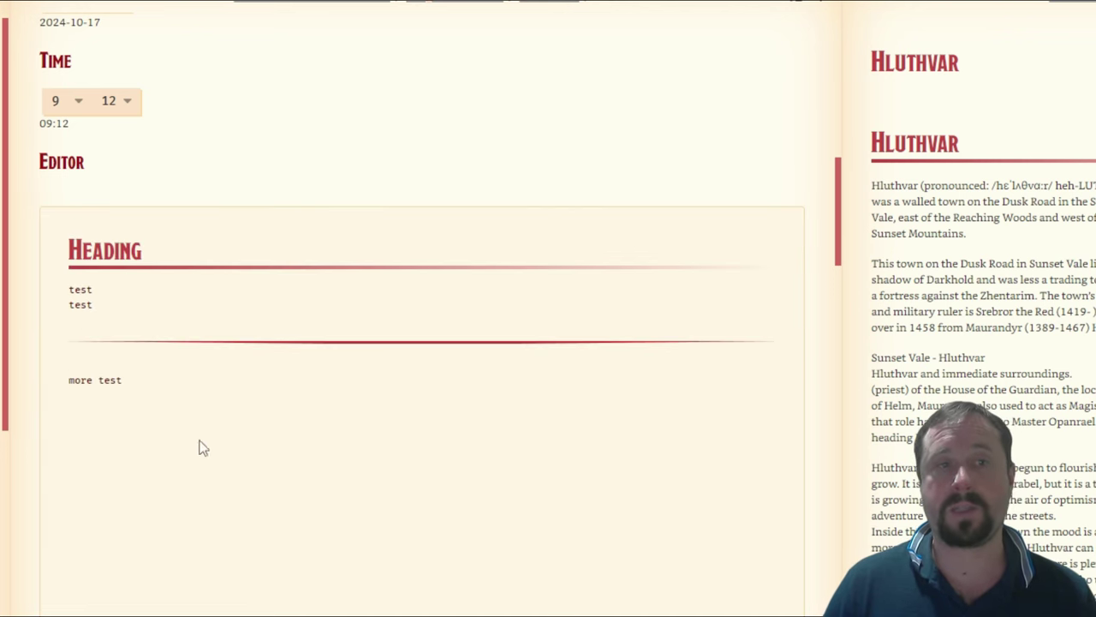
Add a level-three heading reading "Heading 3" below "more test" in the Editor example
click(167, 379)
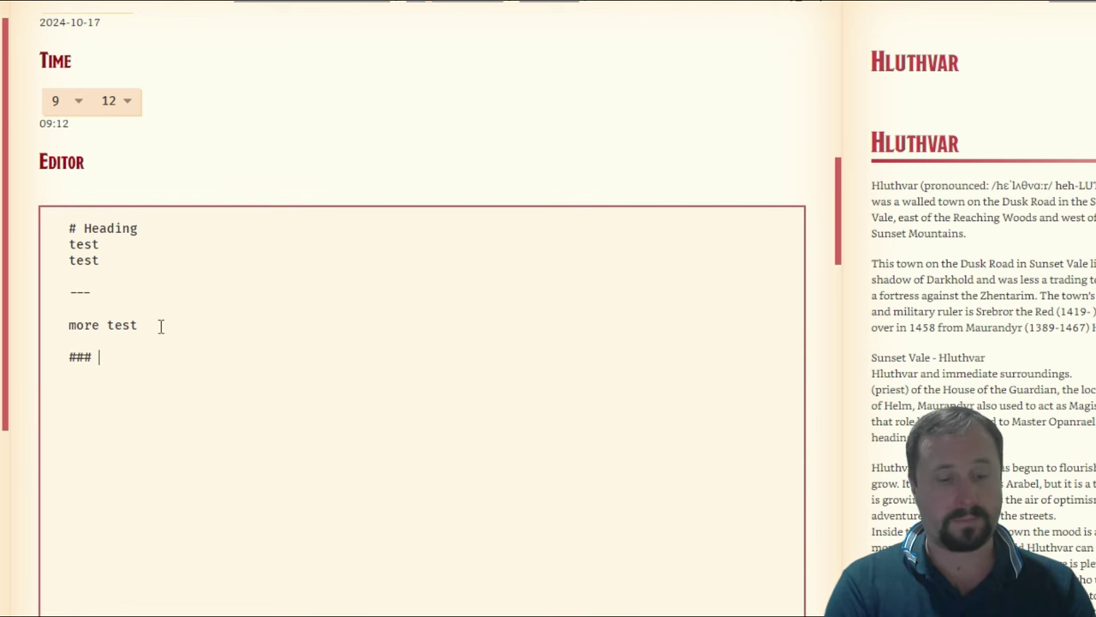
text(Heading 3)
click(238, 195)
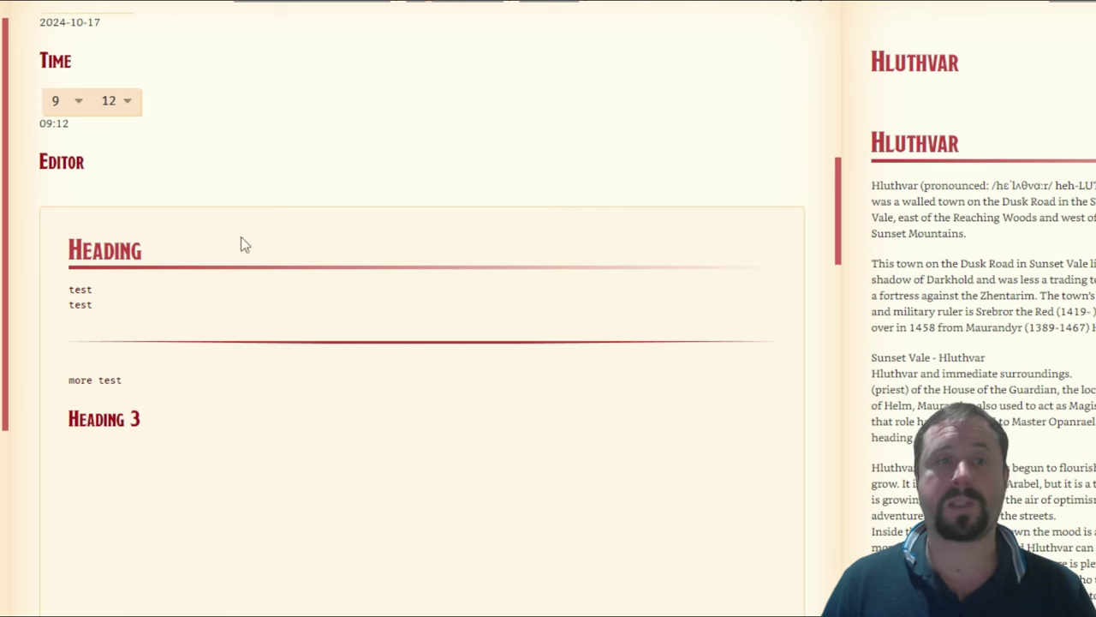
Compare the note's editor1 property with the raw text output beneath the Editor example
scroll(357, 211, up, 10)
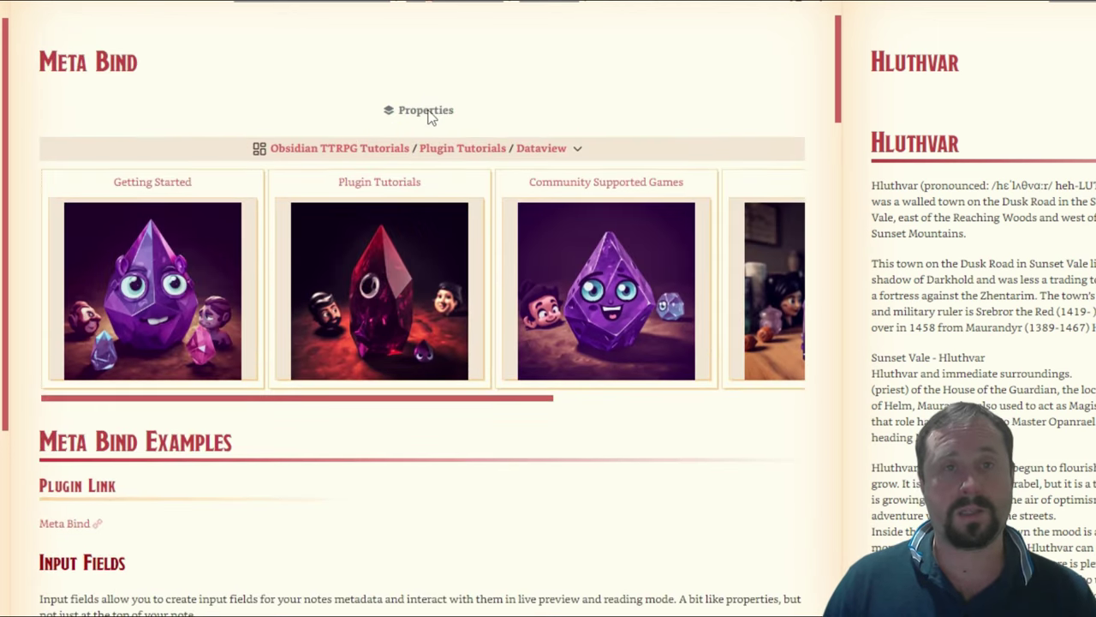
click(422, 110)
scroll(197, 244, down, 5)
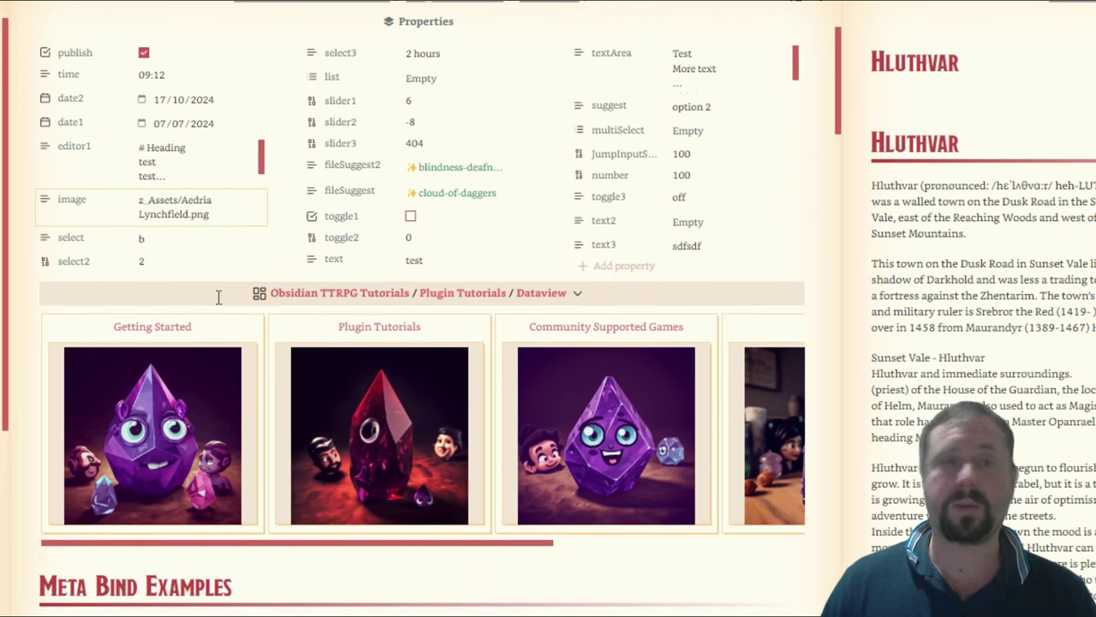
scroll(218, 296, down, 15)
scroll(486, 509, down, 10)
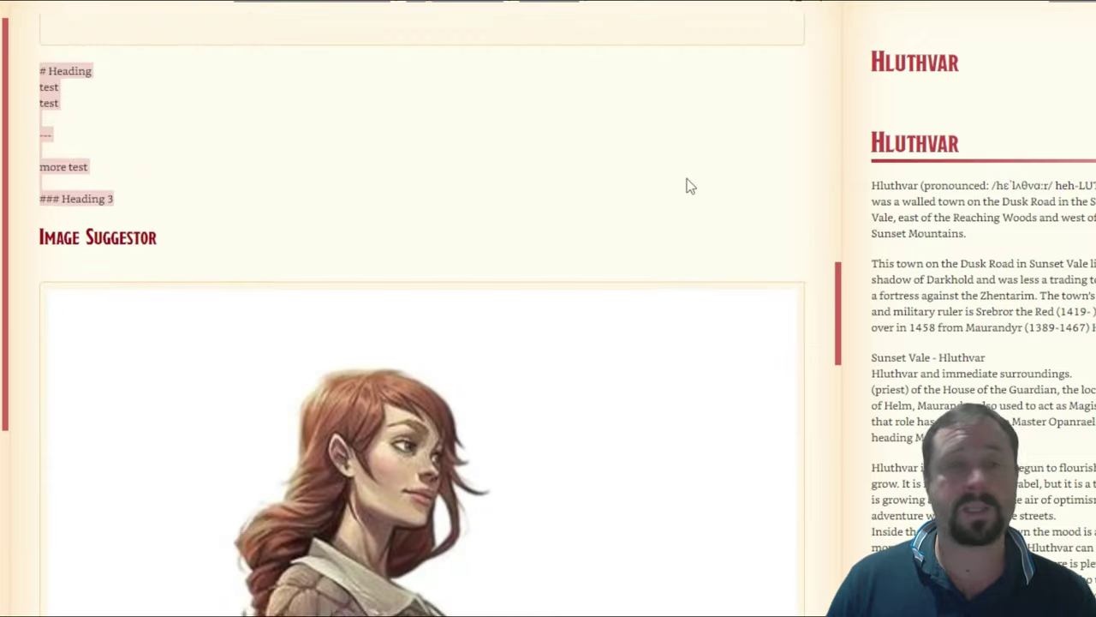
Shrink the image in the Image Suggestor example to about a third of its full width
scroll(810, 127, down, 7)
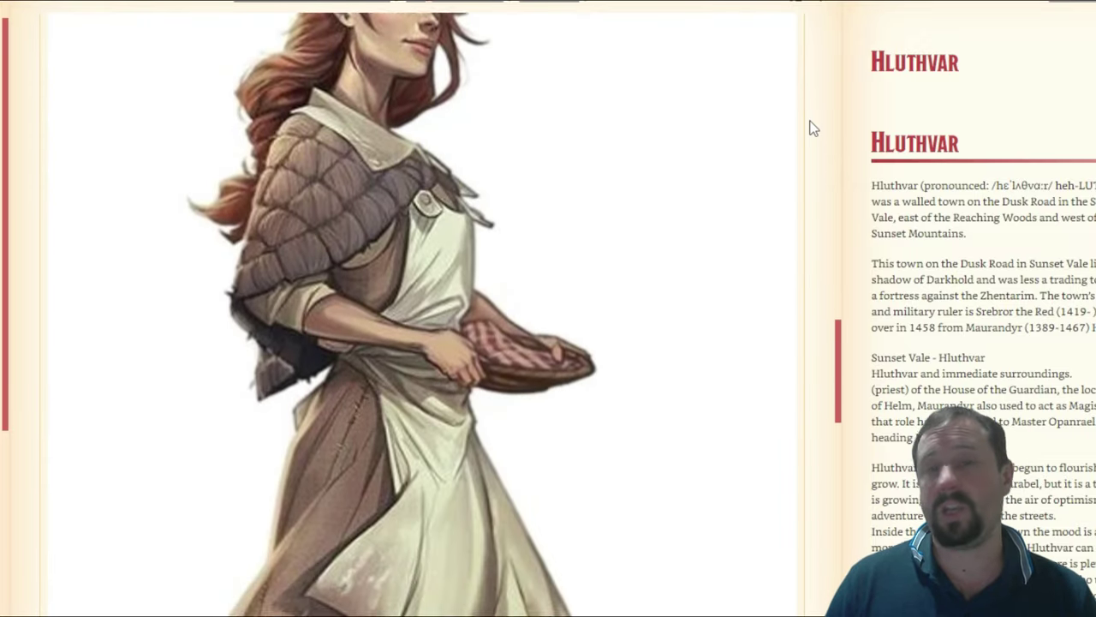
scroll(812, 130, up, 6)
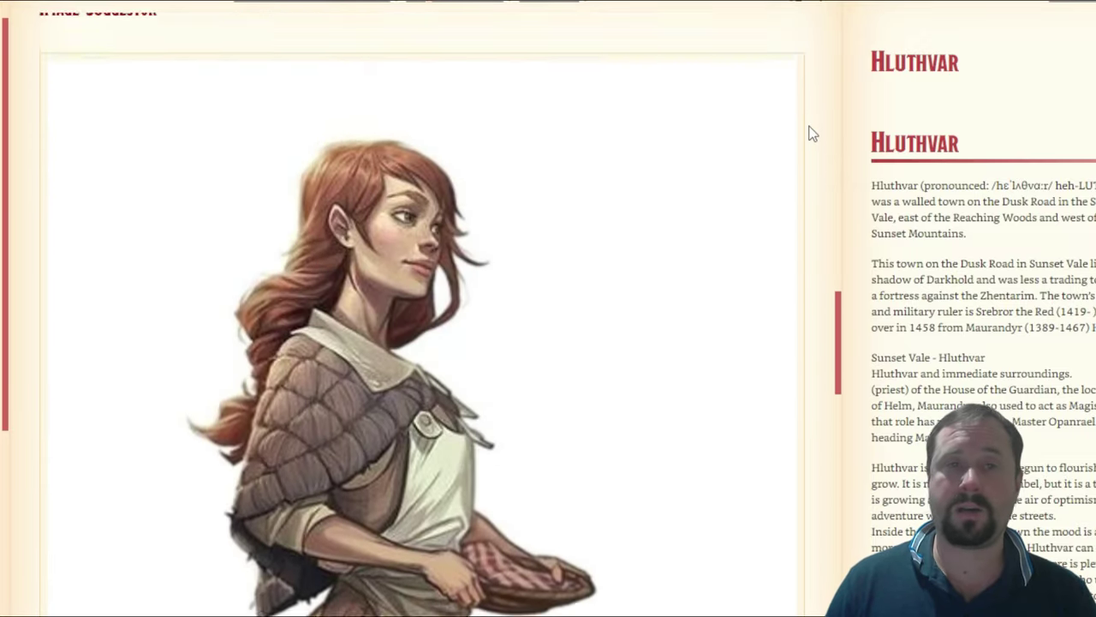
scroll(810, 131, down, 6)
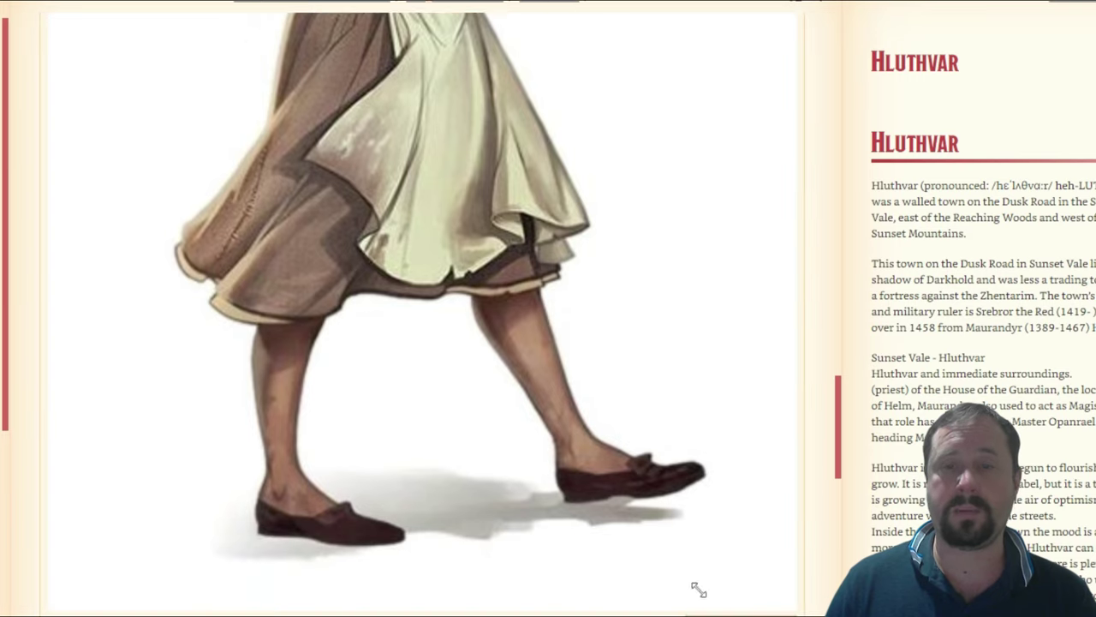
drag(791, 599, 342, 215)
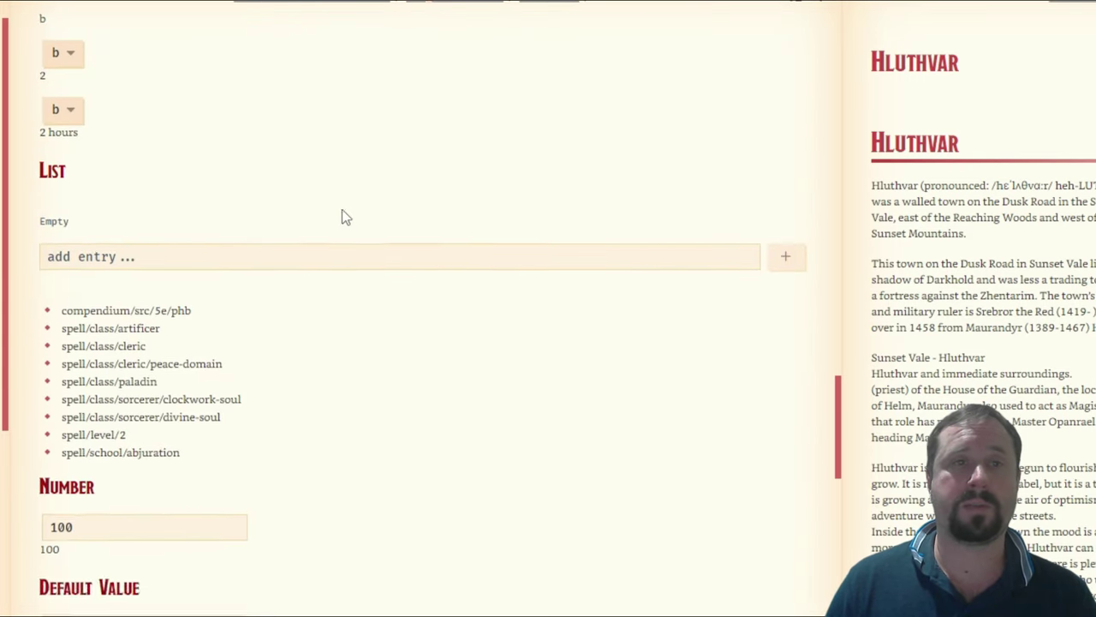
scroll(494, 440, up, 12)
scroll(378, 472, down, 2)
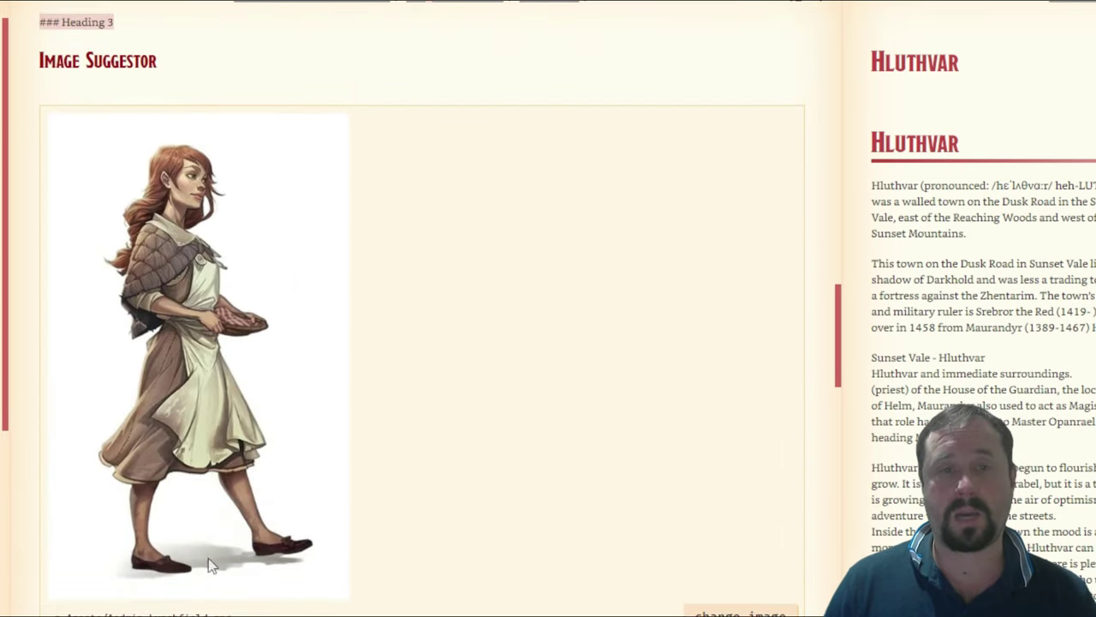
drag(345, 595, 286, 473)
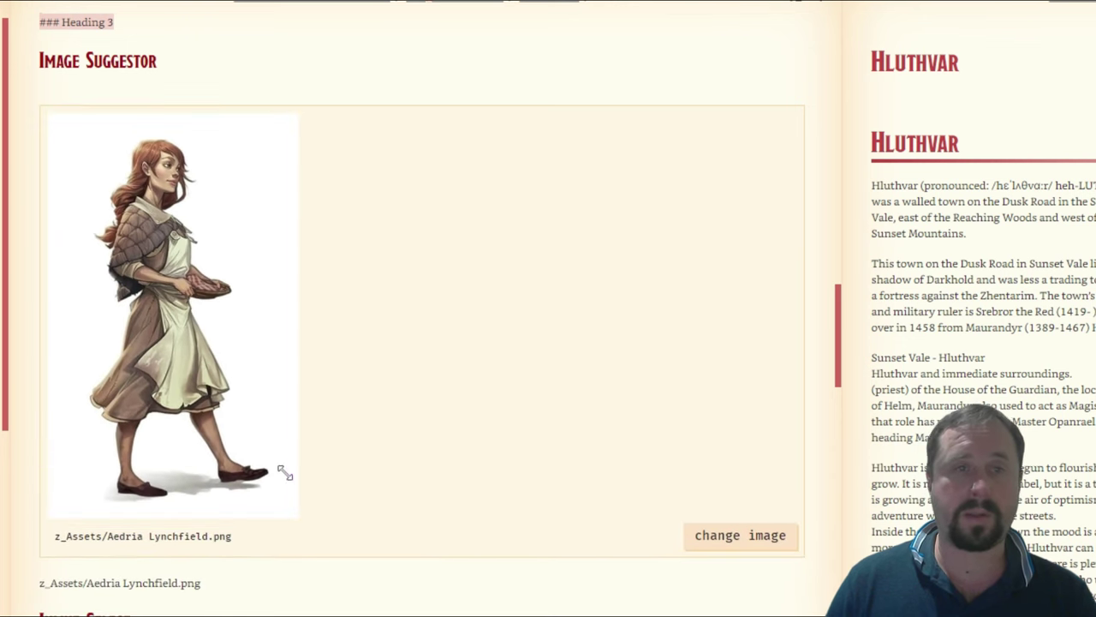
click(255, 54)
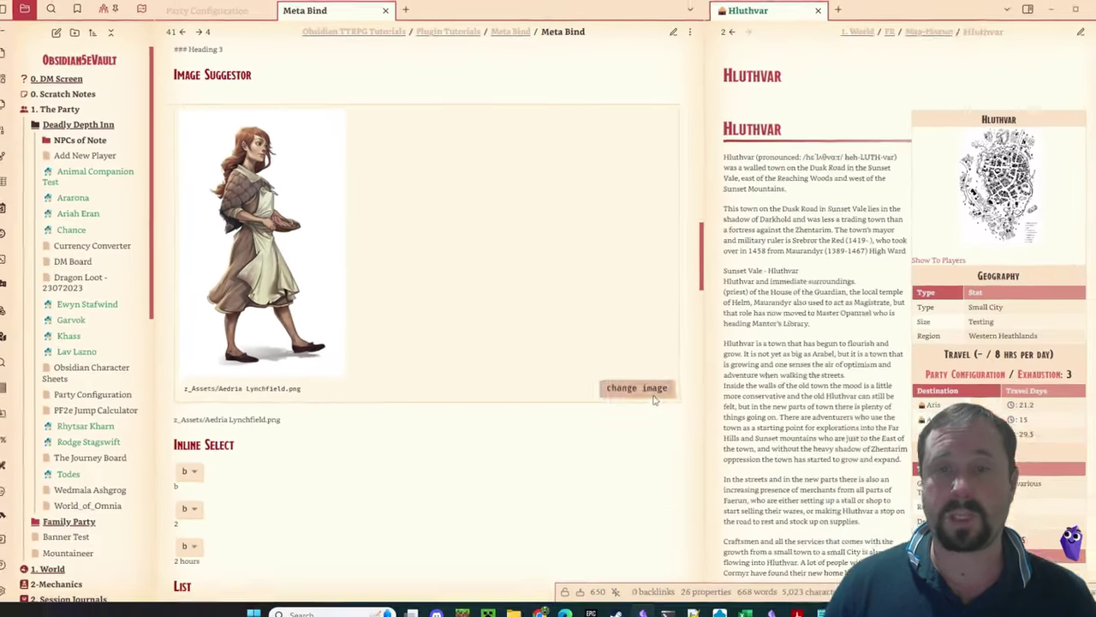
Change the Image Suggestor example's image to z_Assets/Ararona.png
click(638, 388)
scroll(613, 290, down, 3)
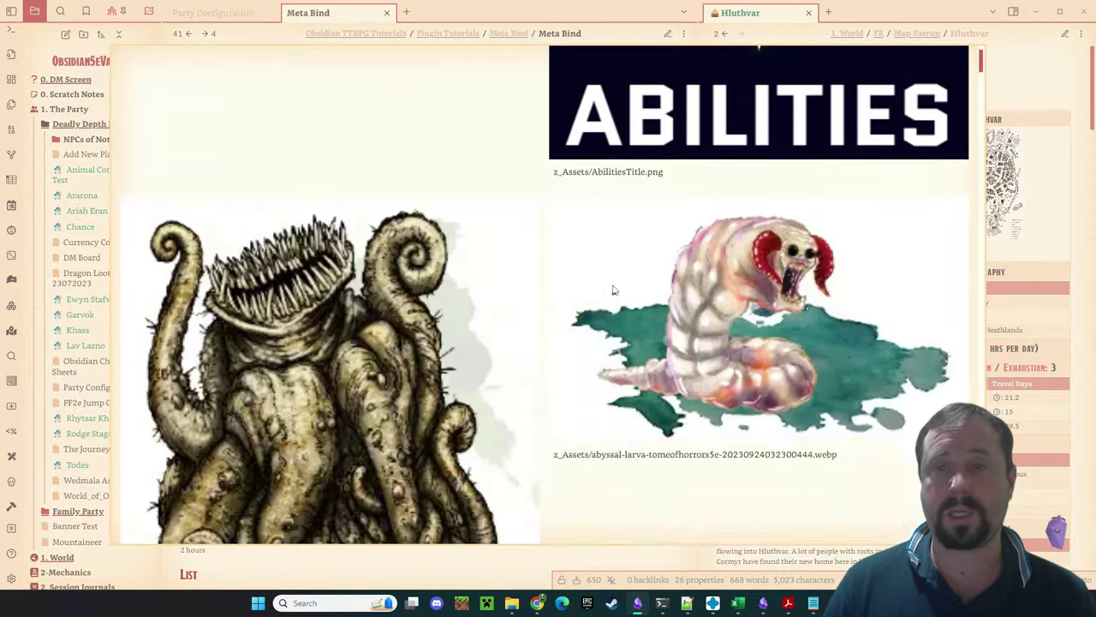
scroll(612, 290, down, 15)
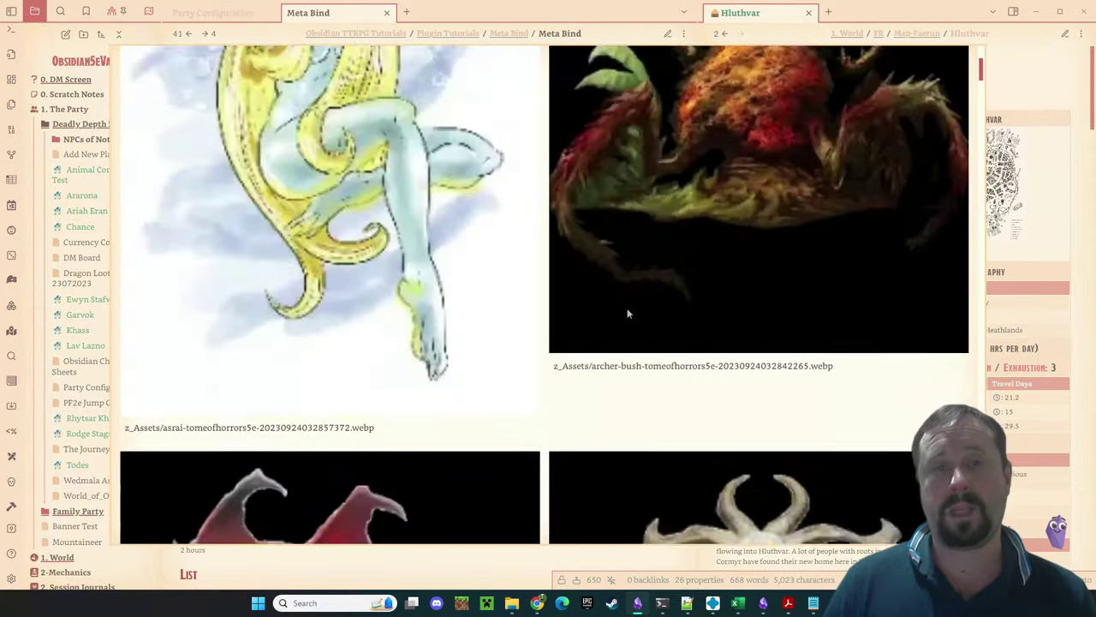
scroll(627, 315, up, 6)
click(734, 336)
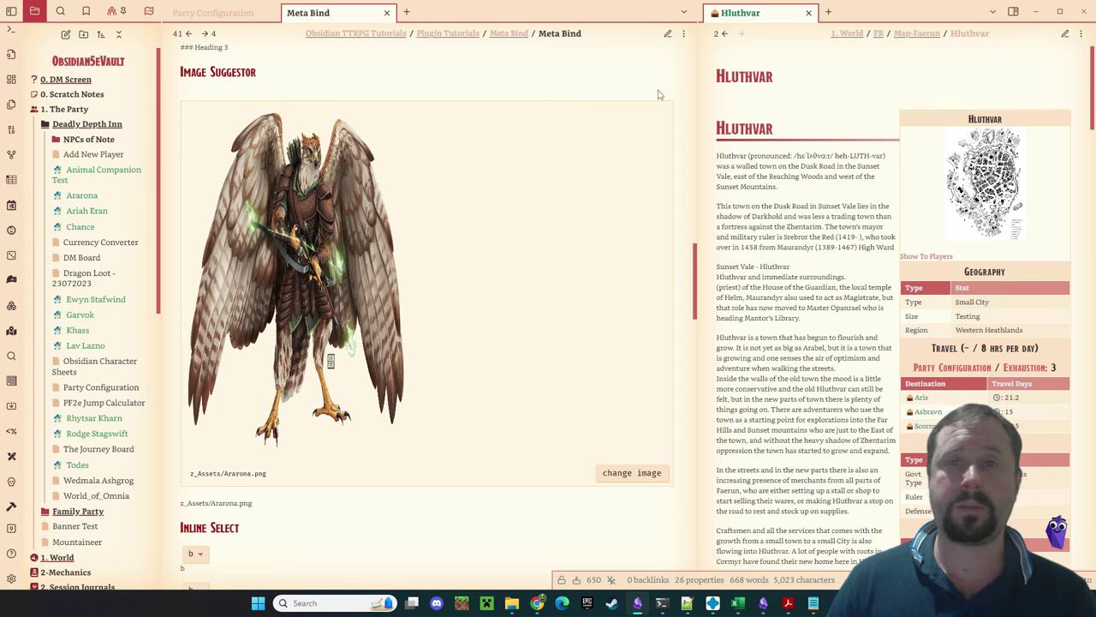
Examine the Image Suggestor's INPUT and VIEW code, including its z_Assets option query, in source view, then return to reading view
click(668, 33)
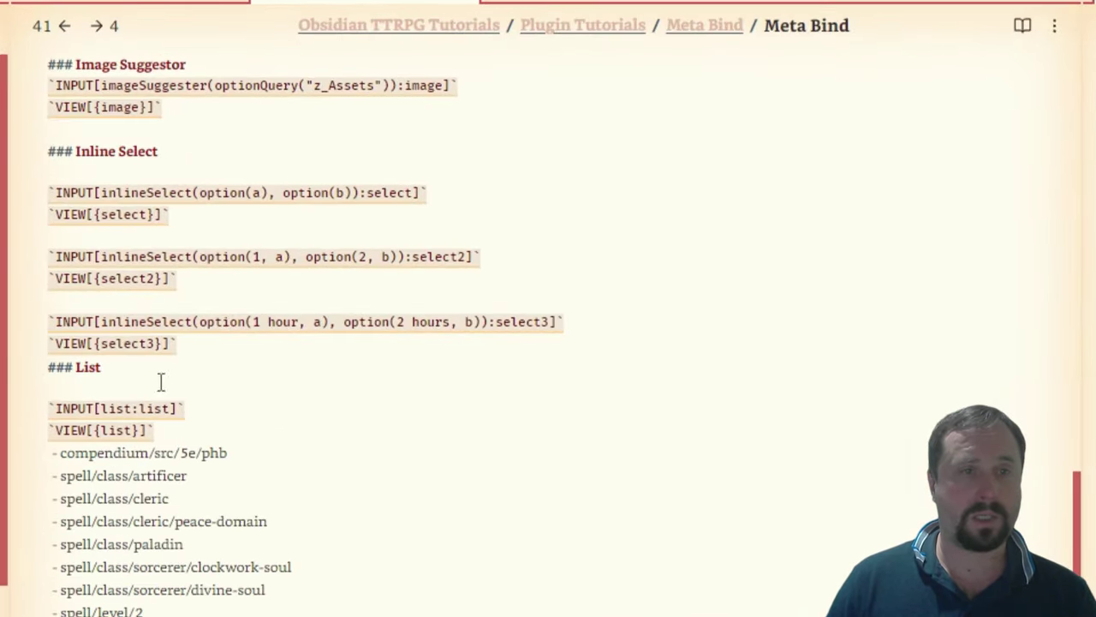
scroll(203, 333, up, 3)
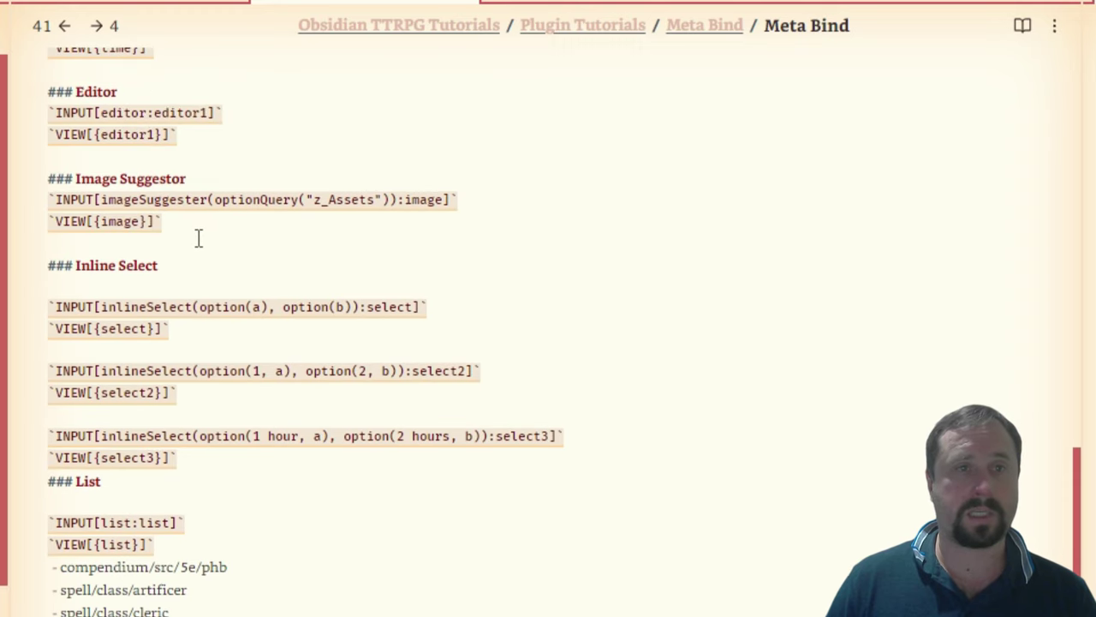
drag(198, 238, 56, 196)
click(322, 196)
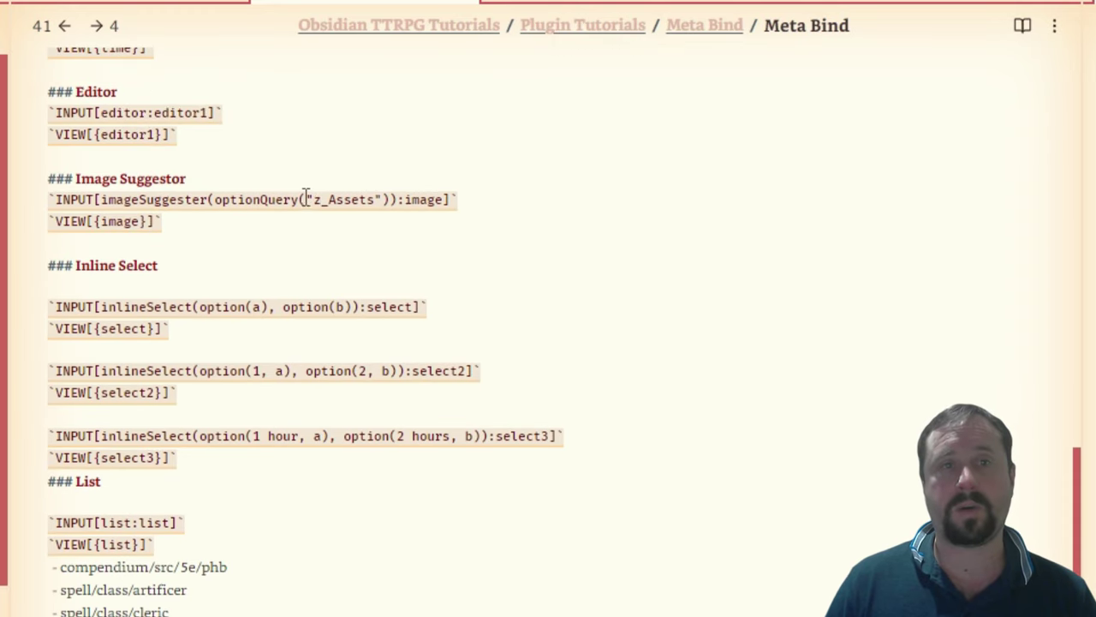
drag(314, 199, 375, 199)
click(477, 240)
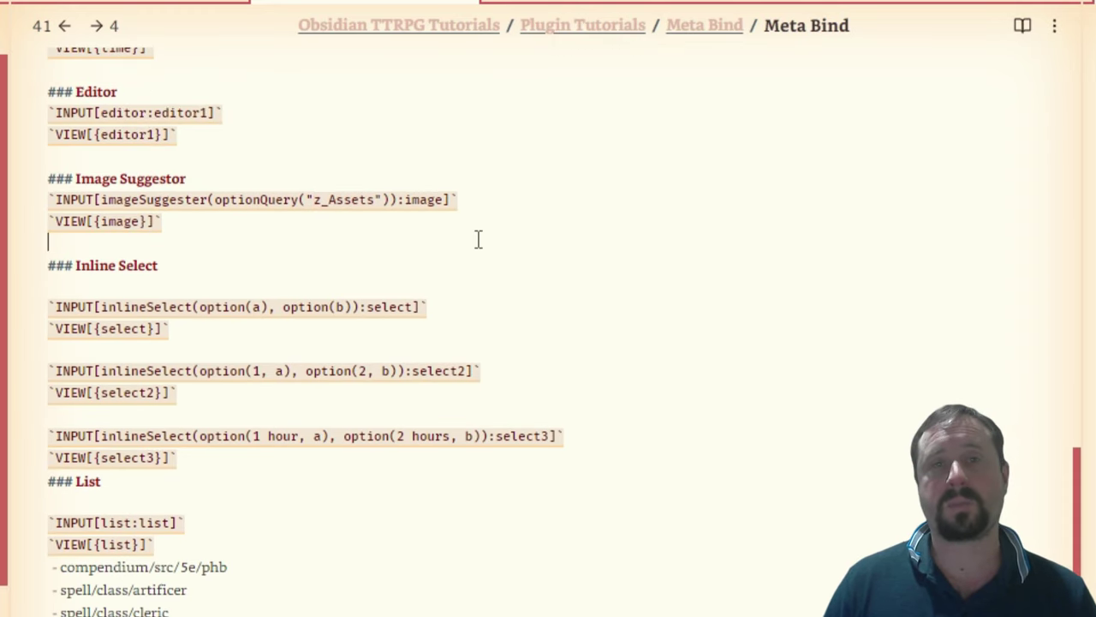
click(1024, 23)
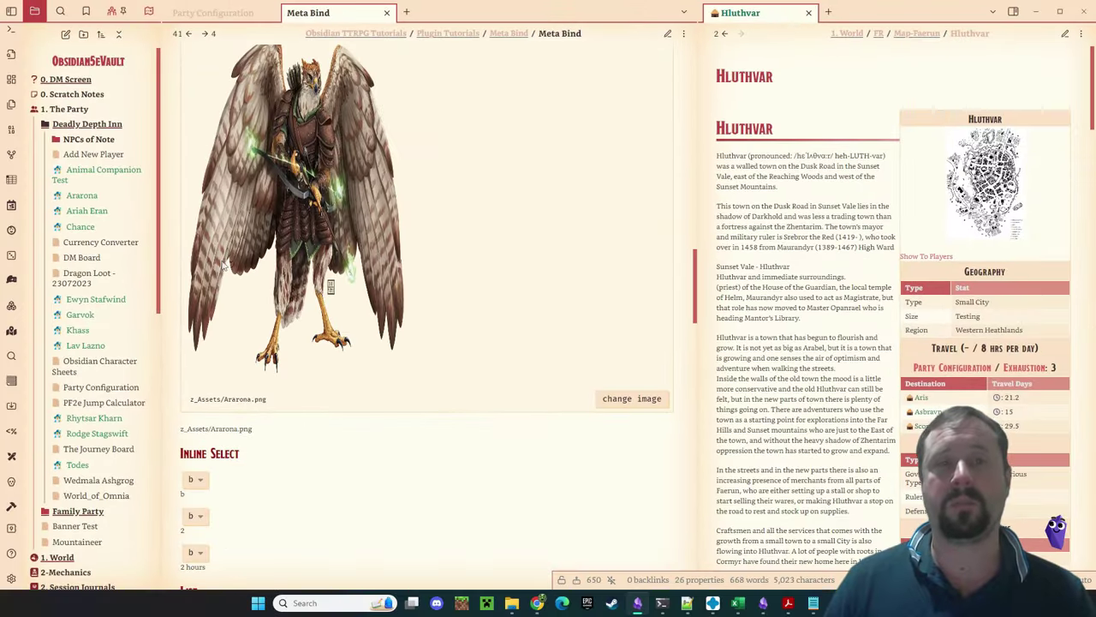
Switch the first Inline Select example to a and back to b
scroll(421, 330, down, 3)
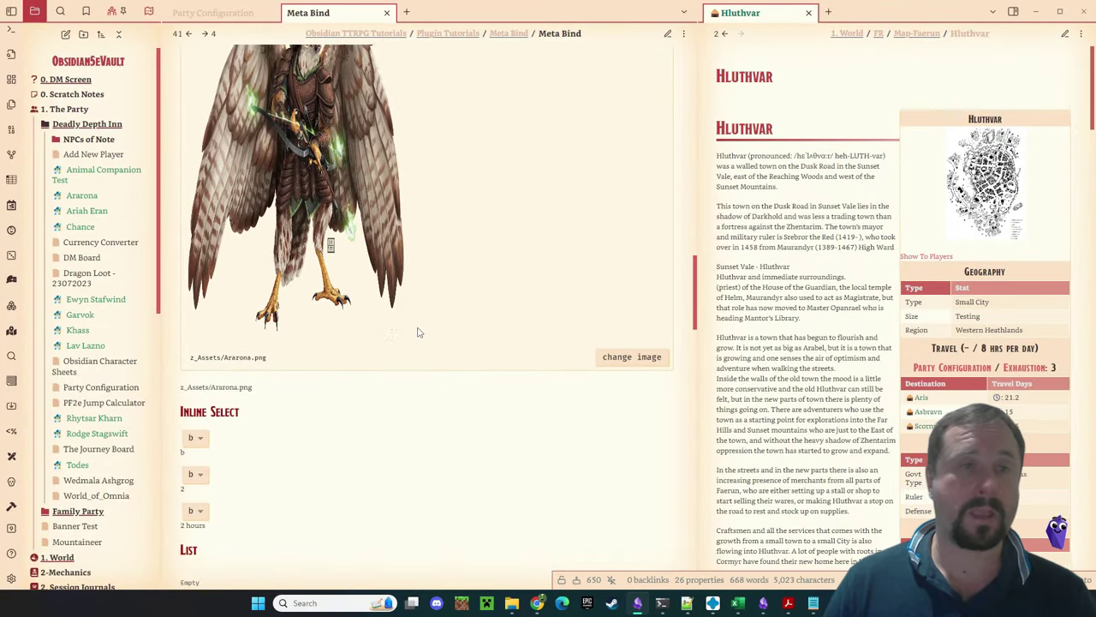
scroll(266, 302, down, 1)
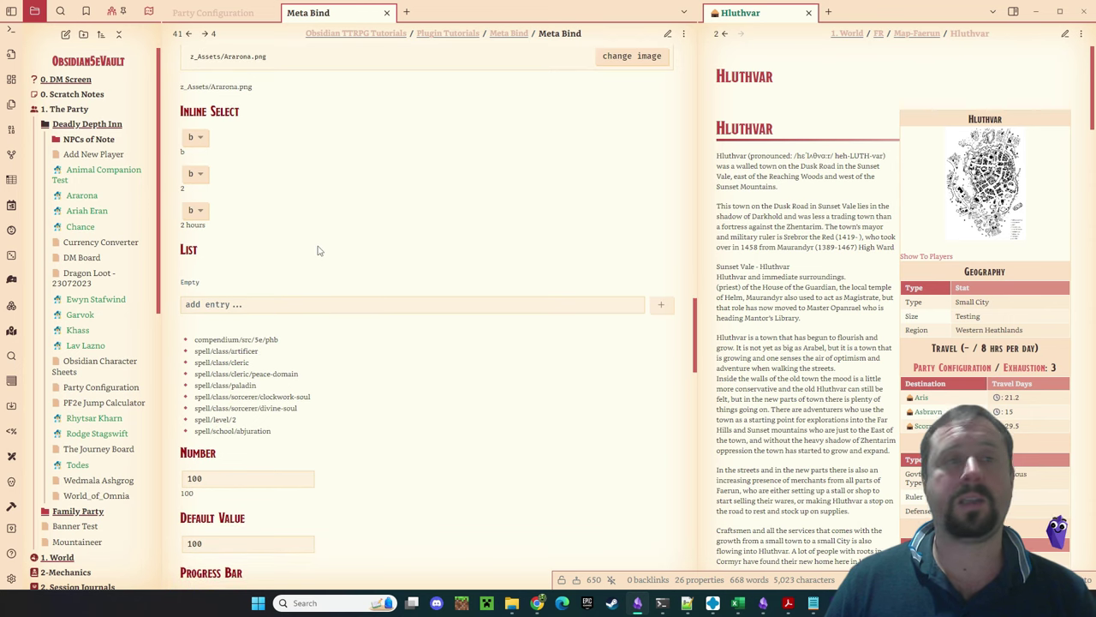
click(202, 137)
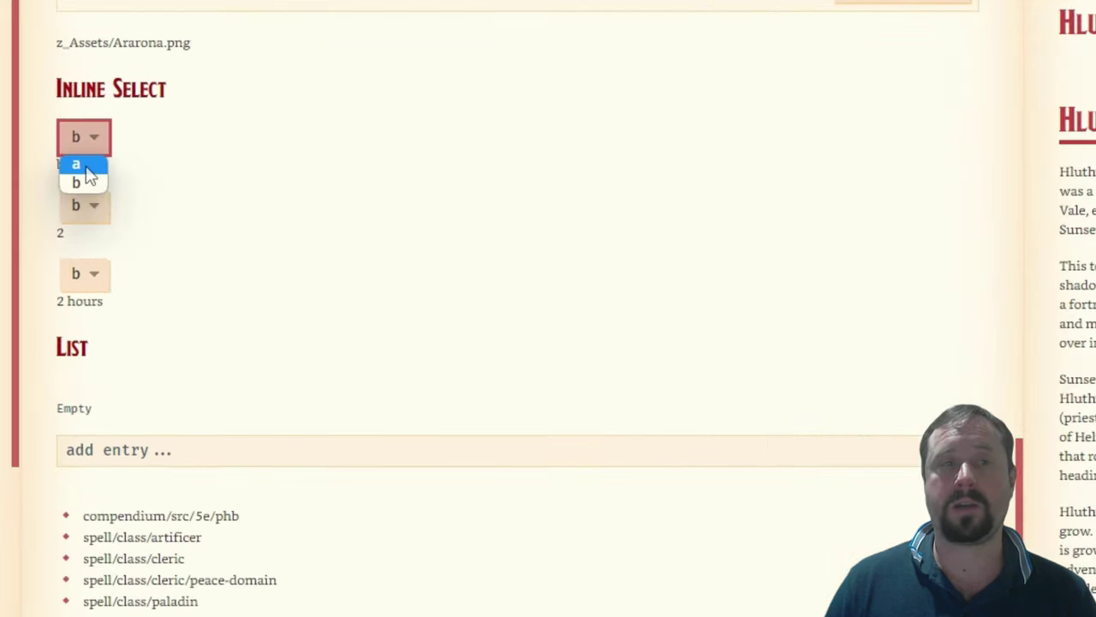
click(192, 154)
click(86, 133)
click(60, 183)
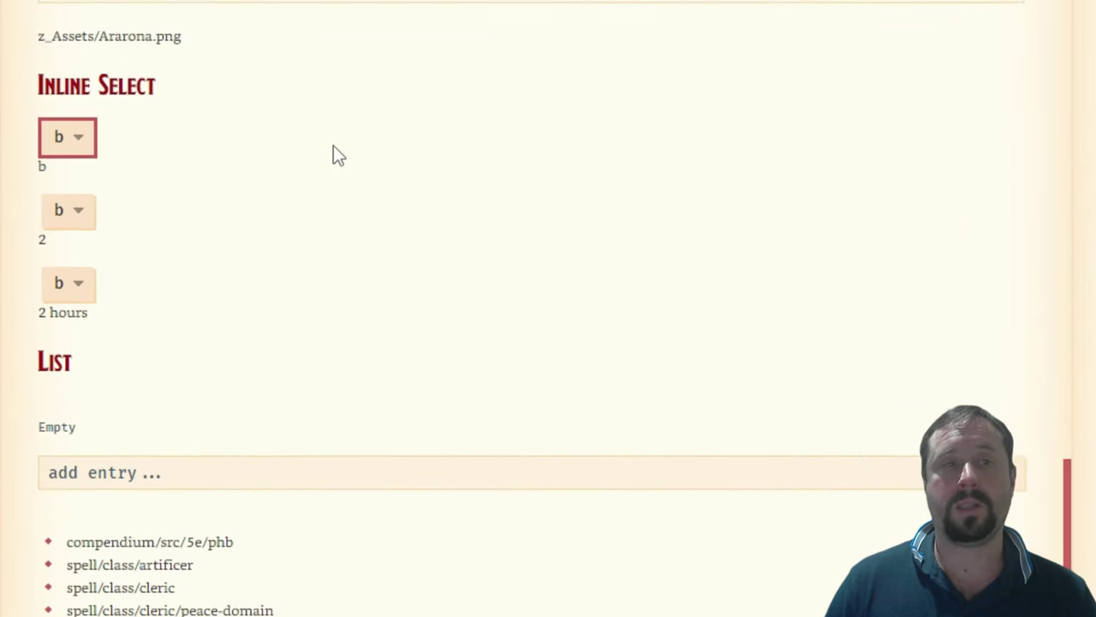
Switch the second Inline Select example to a and back to b
click(74, 219)
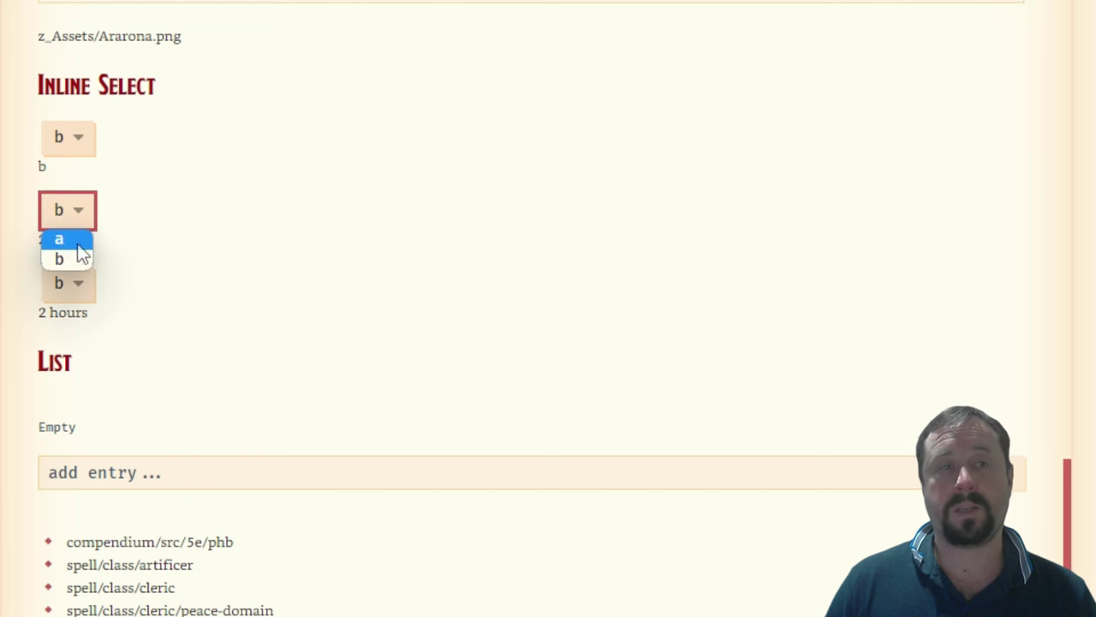
click(74, 239)
click(94, 214)
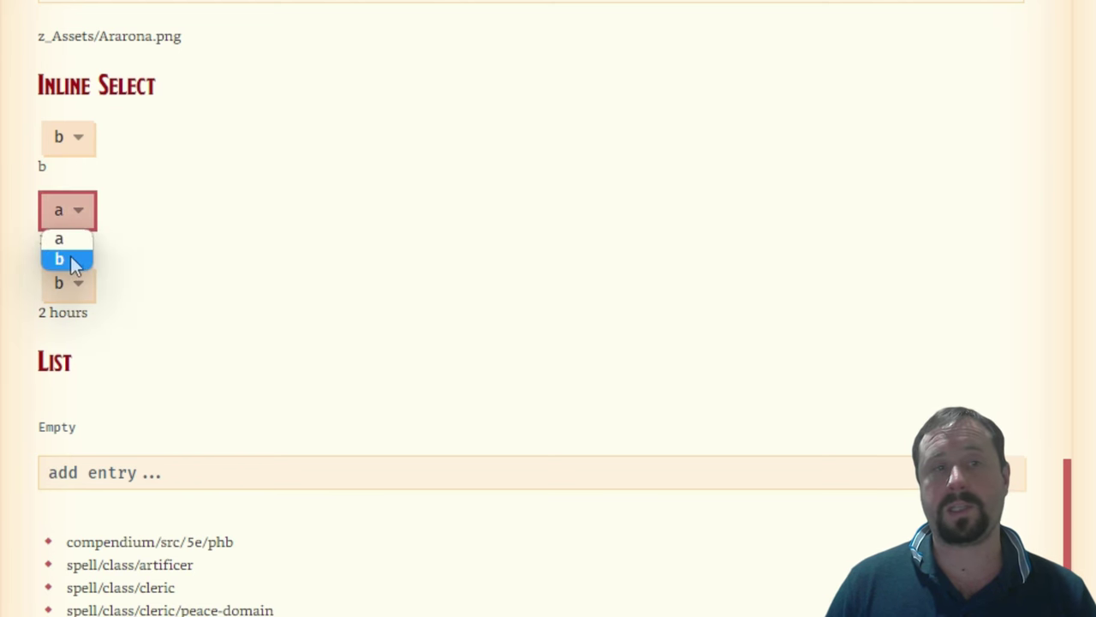
click(73, 257)
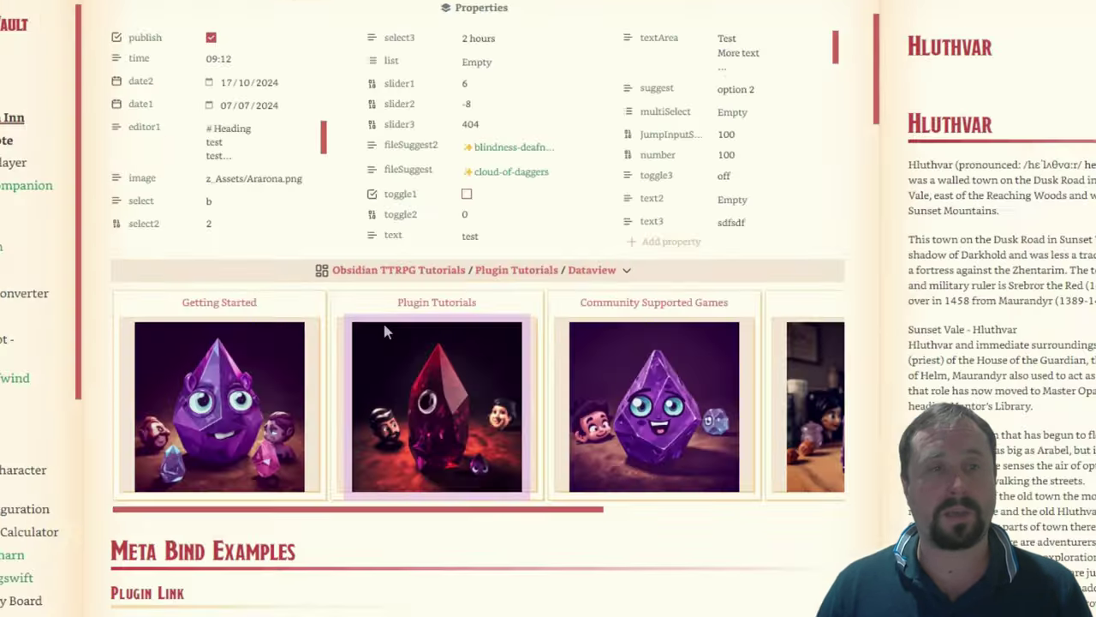
Switch to the Party Configuration note and set the travel calculator's base speed to Rhinoceros
scroll(415, 413, down, 3)
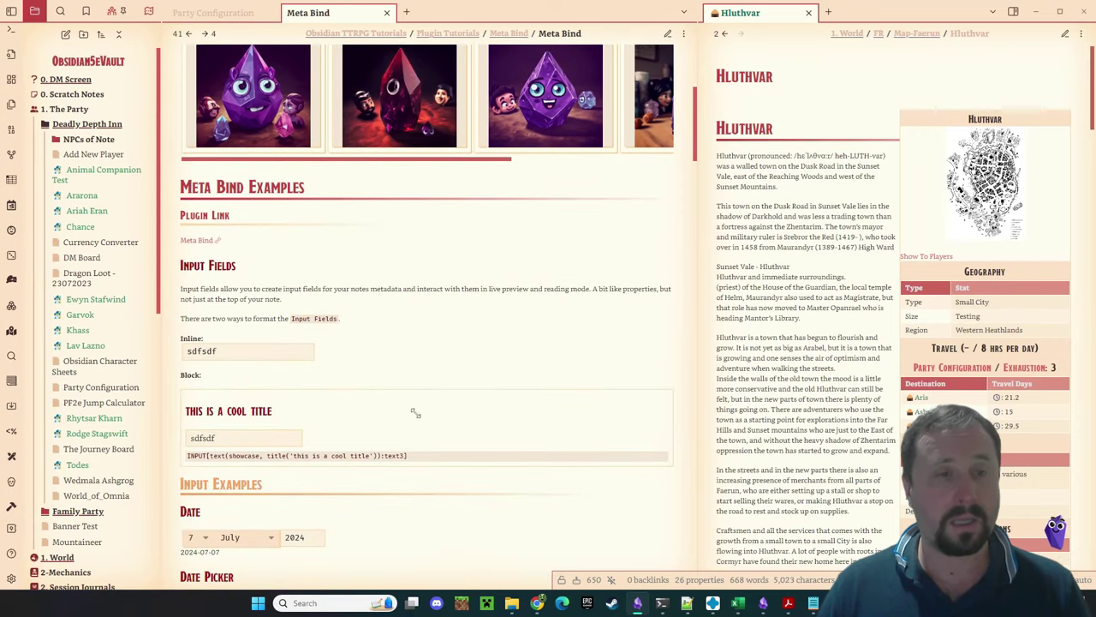
scroll(420, 403, down, 1)
key(ctrl+Tab)
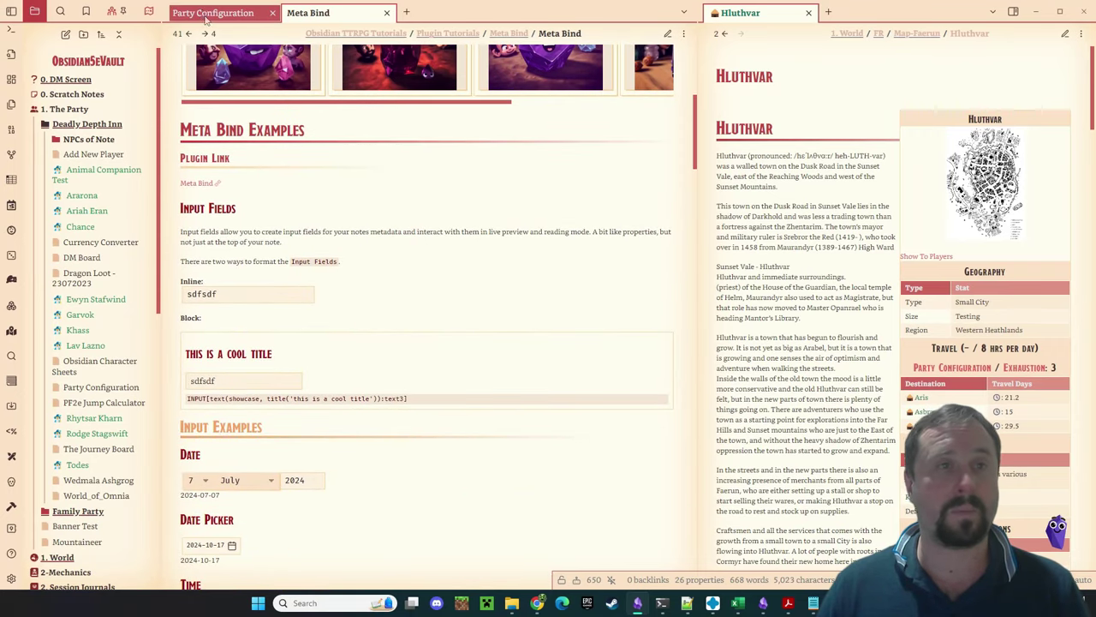
scroll(343, 402, down, 1)
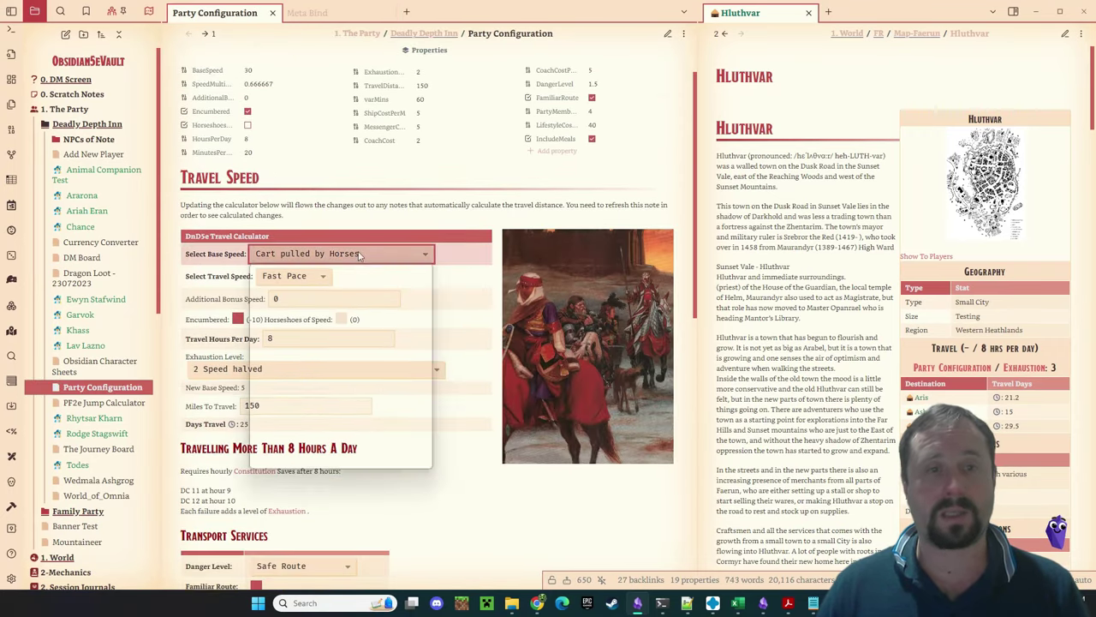
click(342, 253)
scroll(301, 336, up, 3)
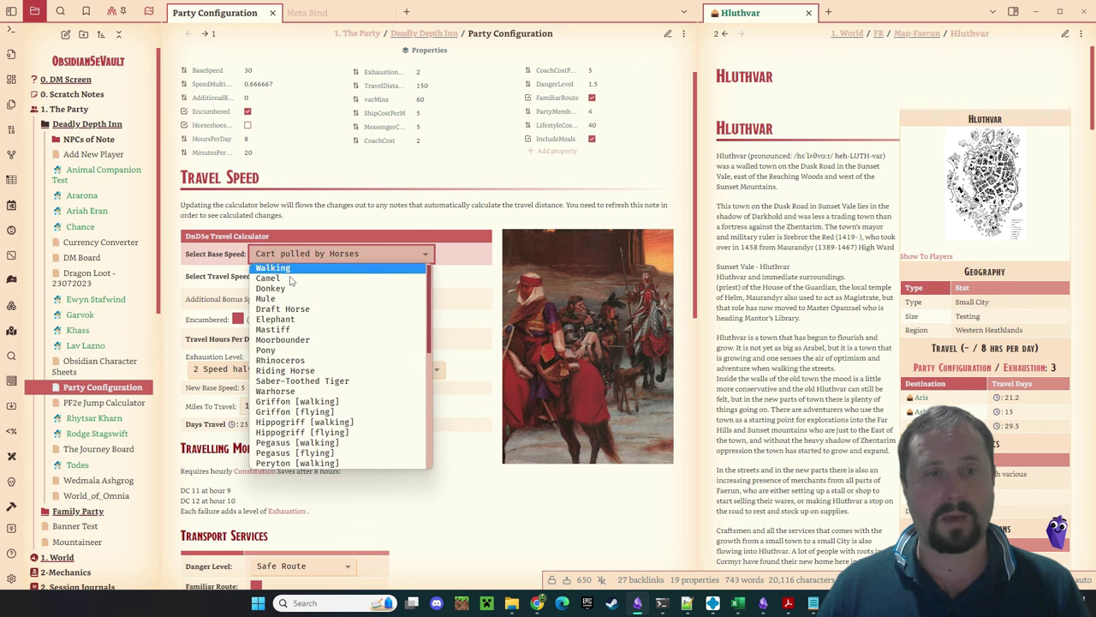
click(300, 361)
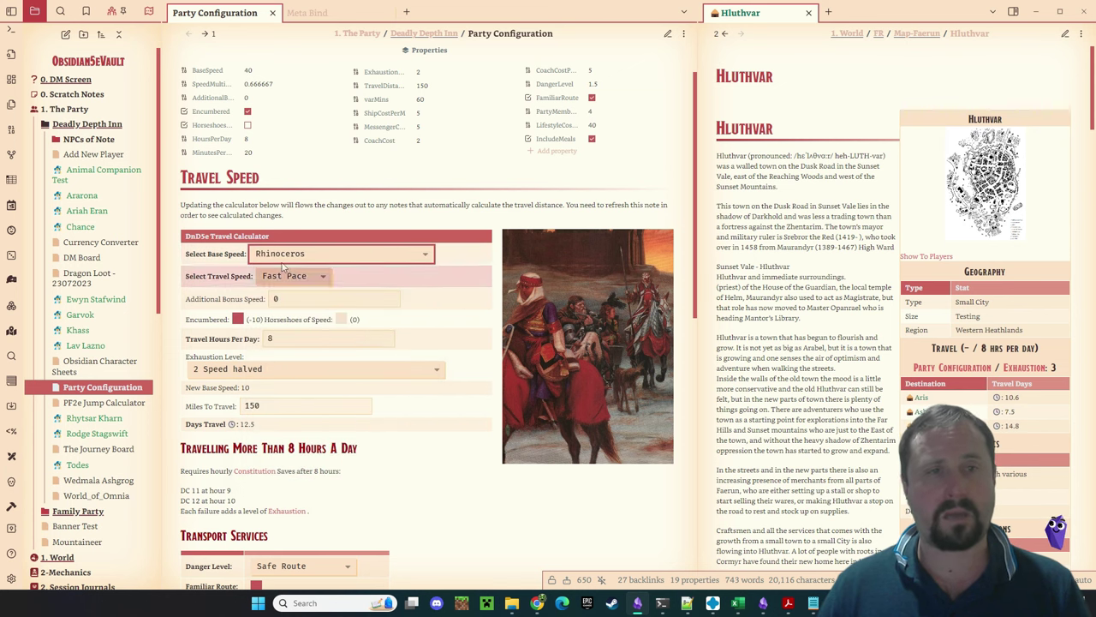
Reload Party Configuration by stepping forward and back in the note history, then examine the base speed options without choosing one
click(214, 36)
click(190, 36)
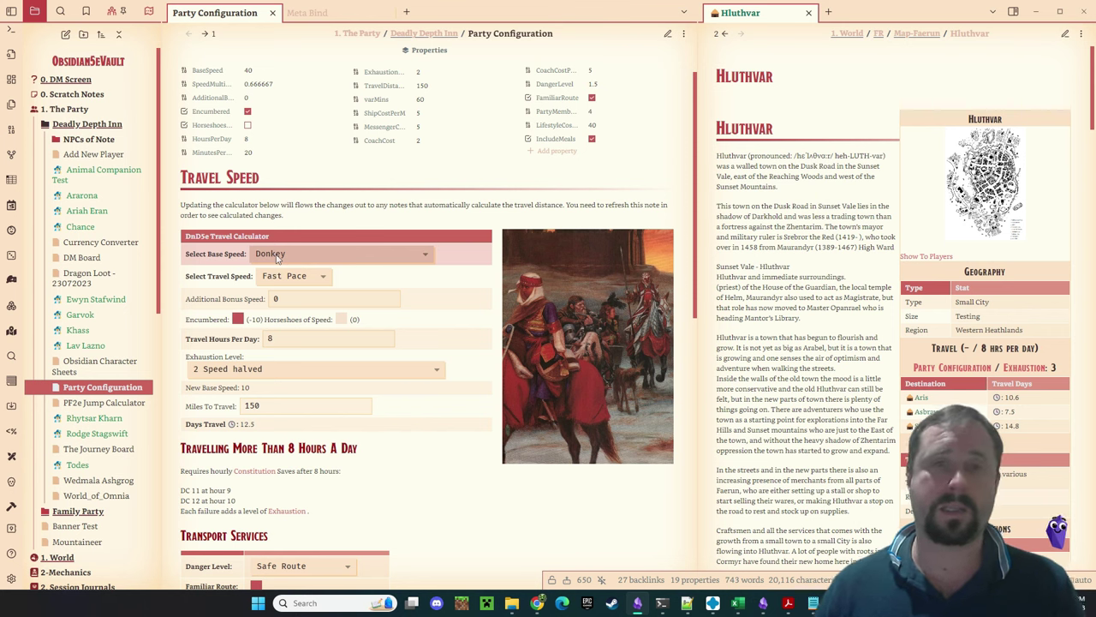
click(277, 255)
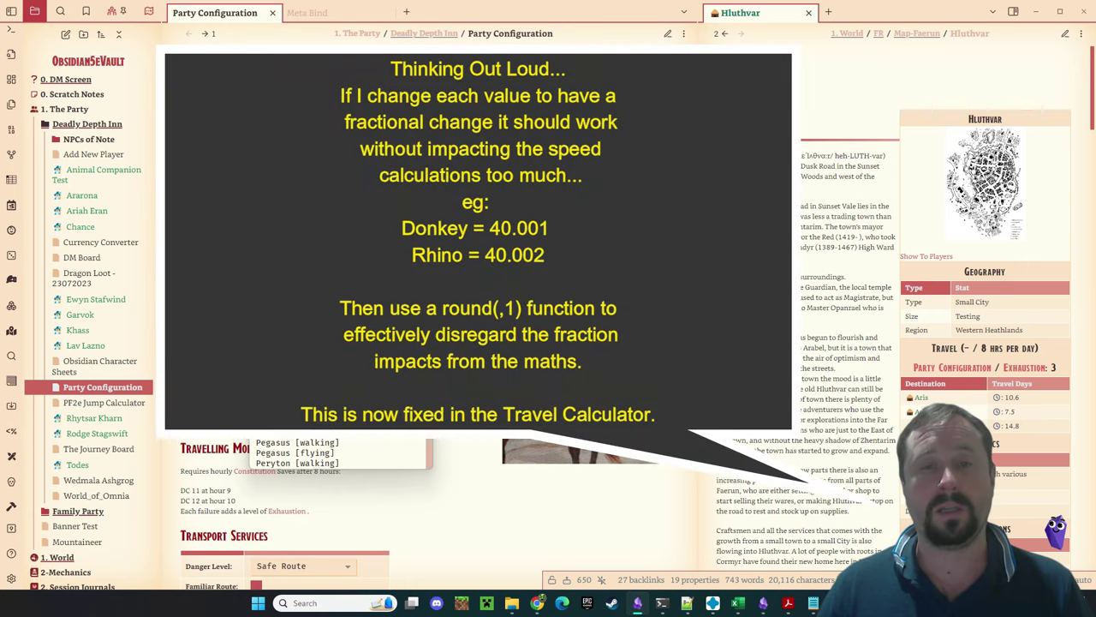
key(Escape)
scroll(328, 514, down, 2)
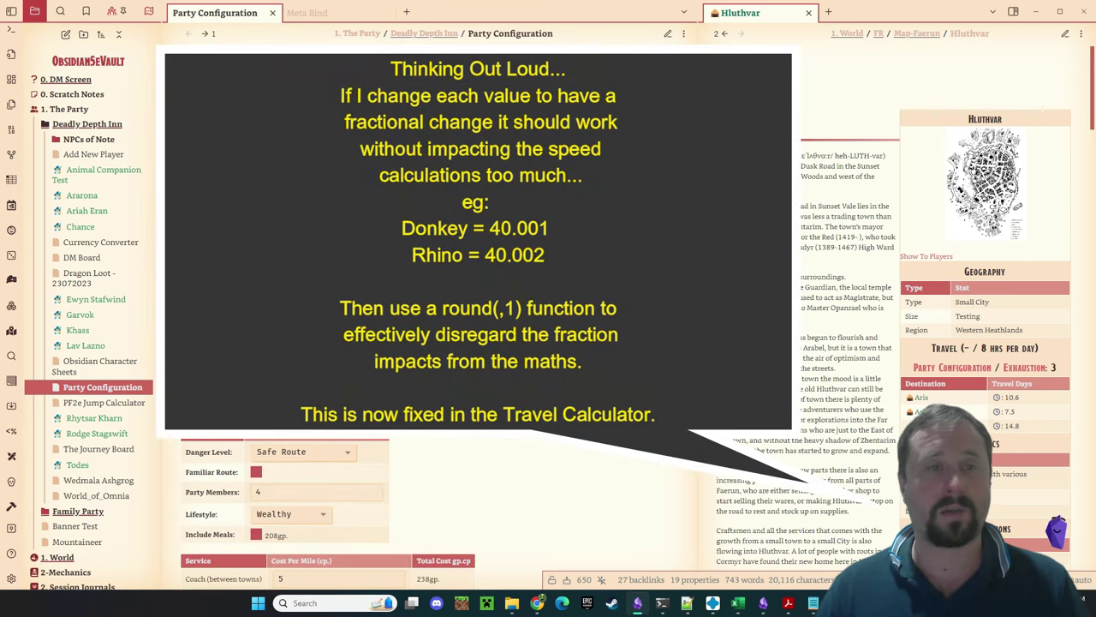
scroll(328, 514, up, 1)
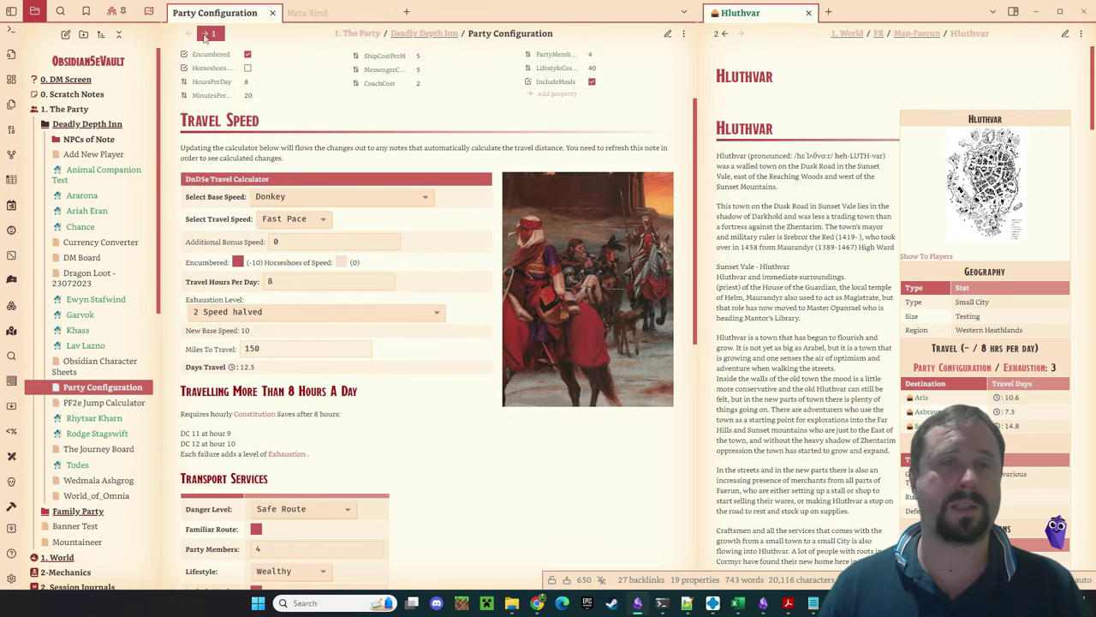
Return to the Meta Bind note and switch the third Inline Select example to a and back to b
key(ctrl+alt+Right)
click(311, 17)
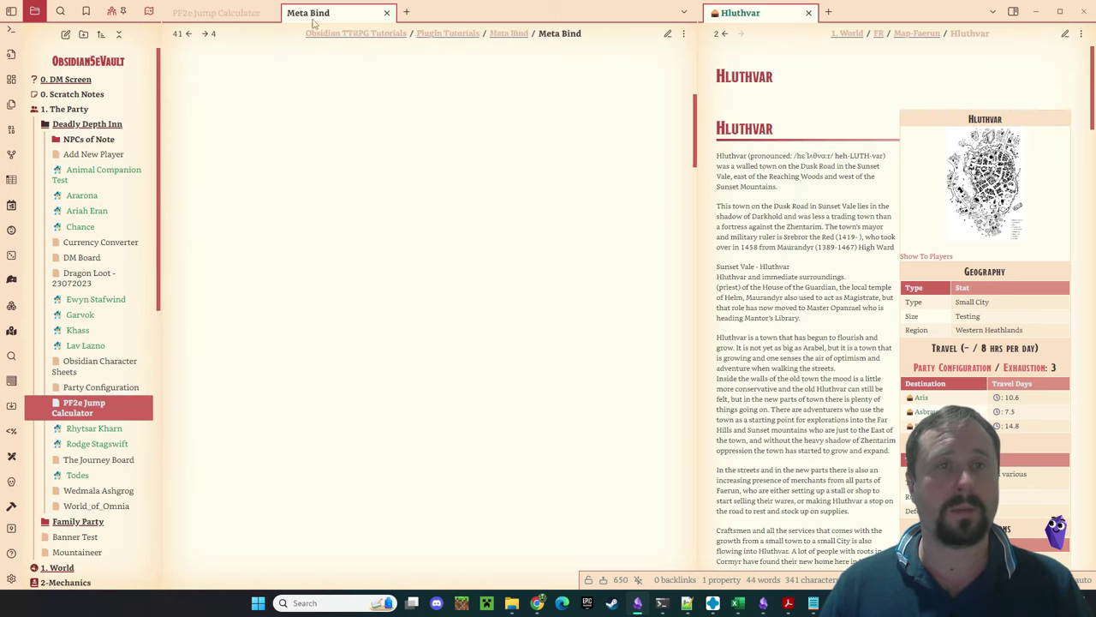
scroll(396, 315, down, 15)
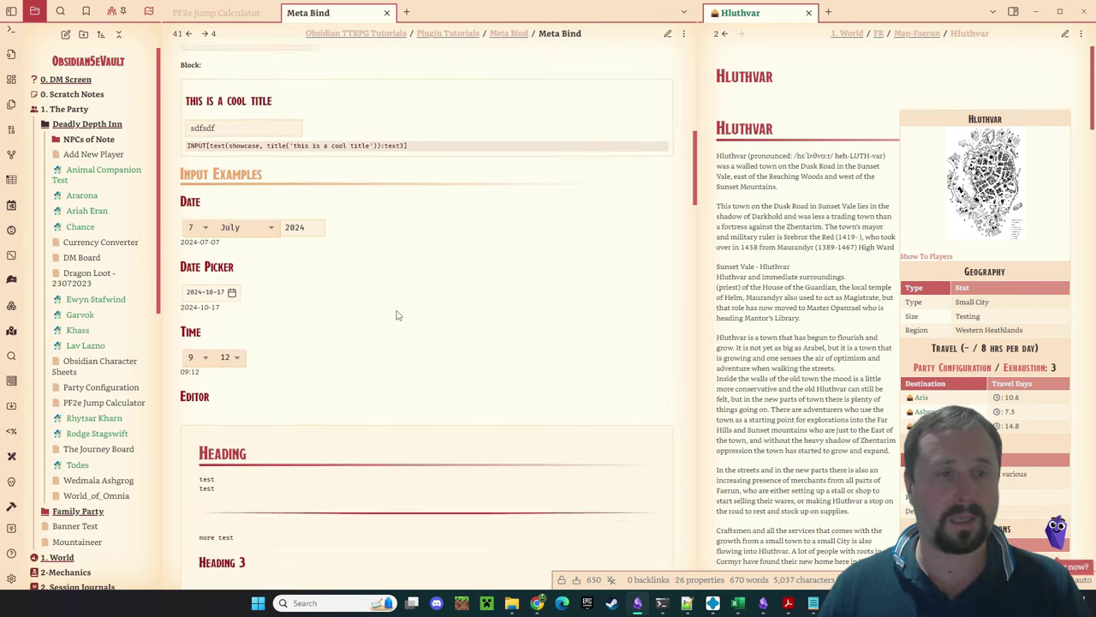
scroll(398, 314, down, 5)
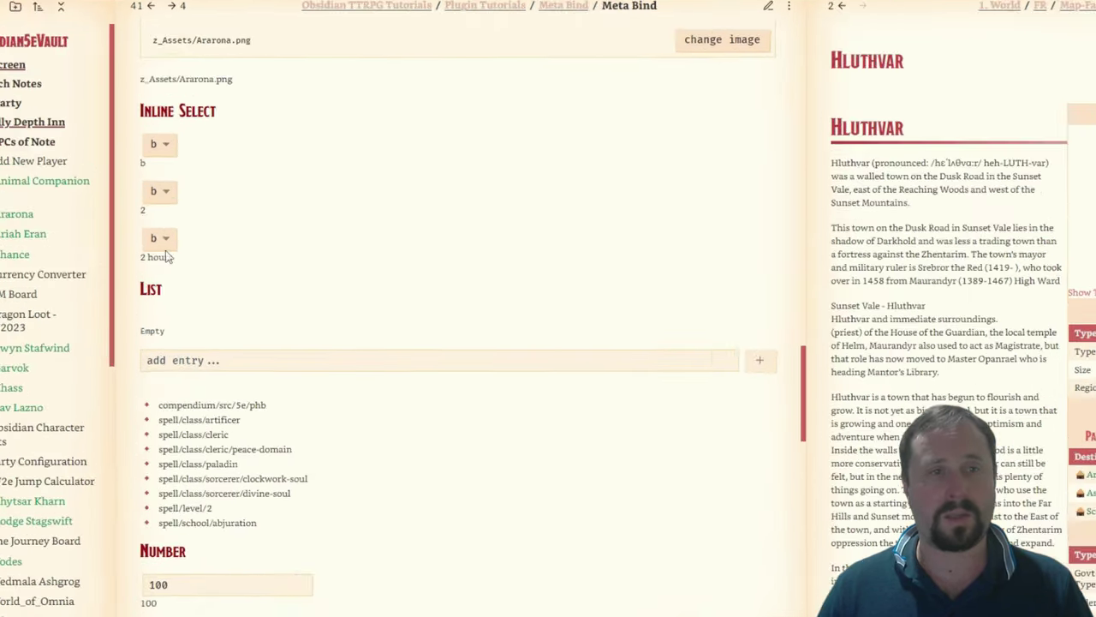
click(190, 215)
click(193, 230)
click(94, 300)
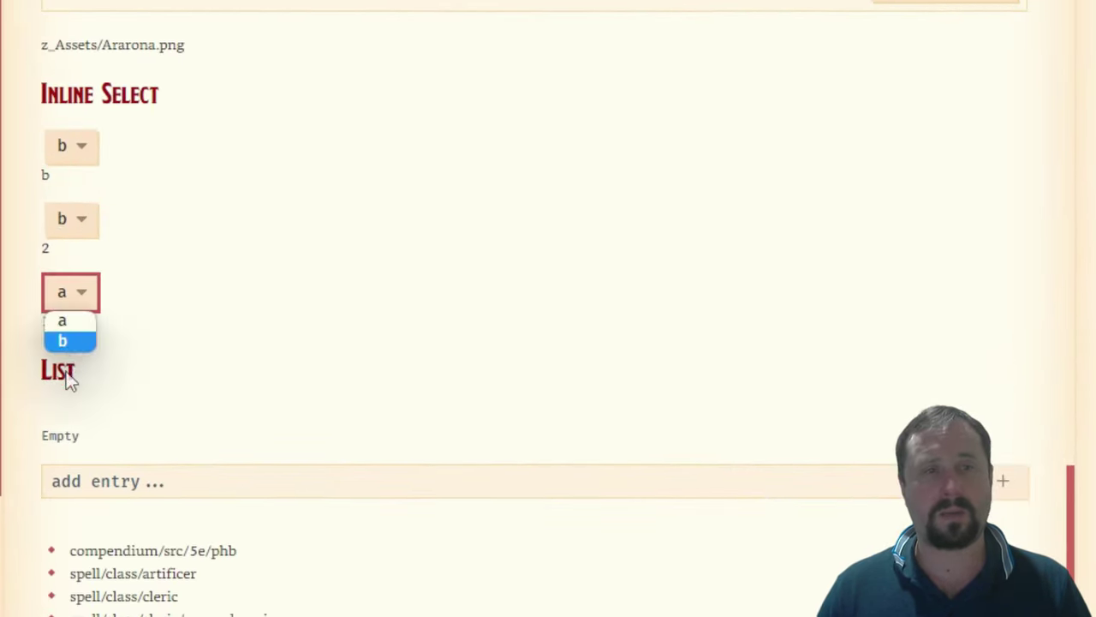
click(65, 342)
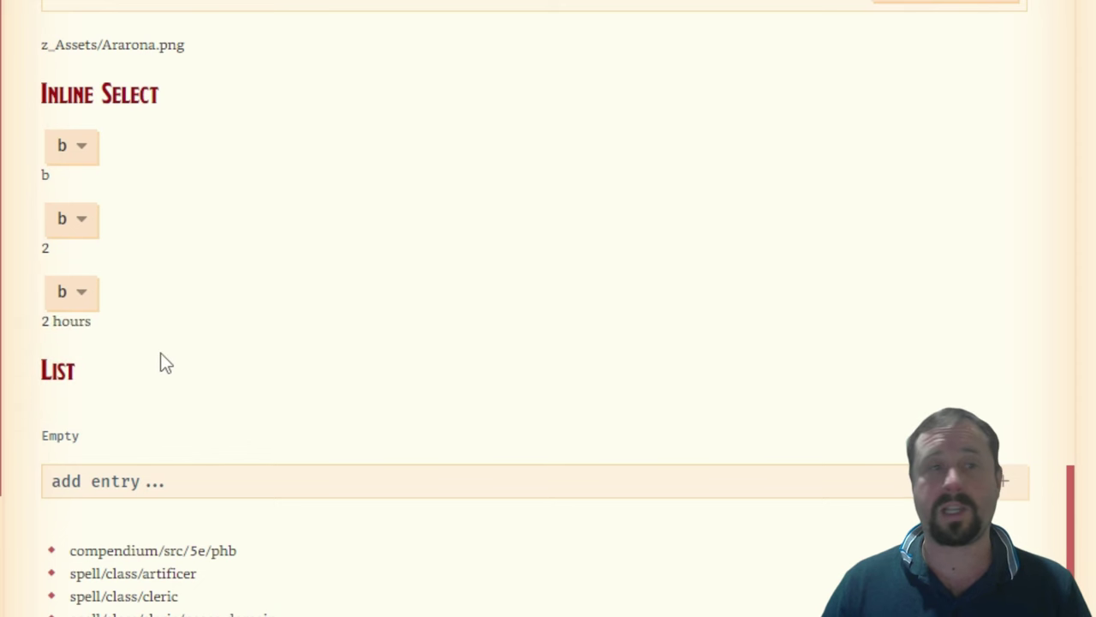
Add the entries "Option 1" and "Another option" to the List example, then highlight the bulleted items below it
scroll(448, 385, down, 1)
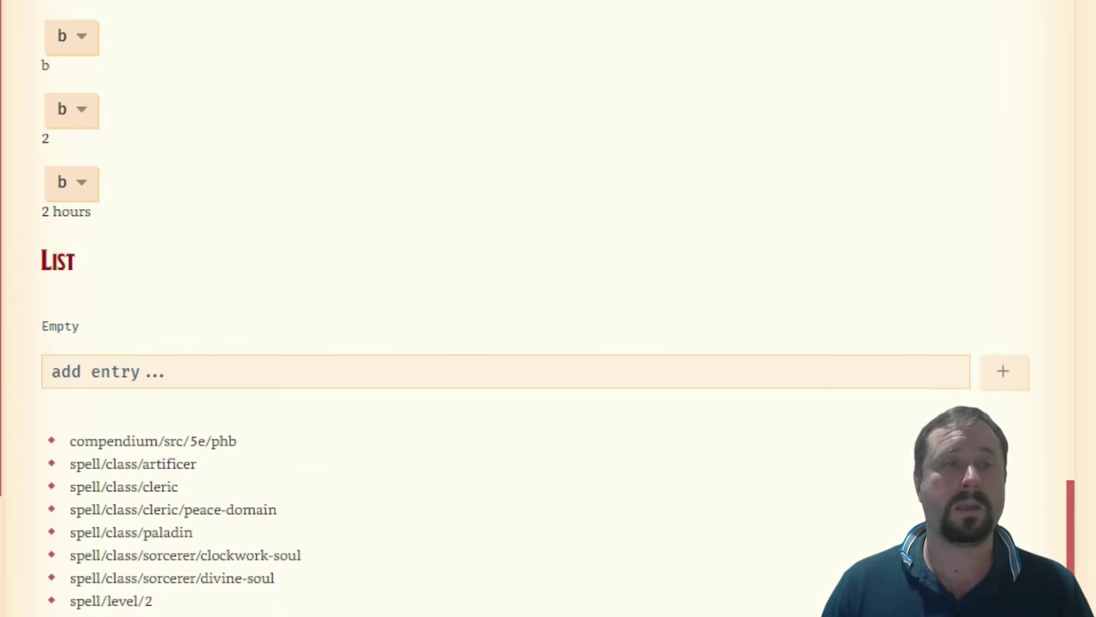
scroll(269, 457, down, 1)
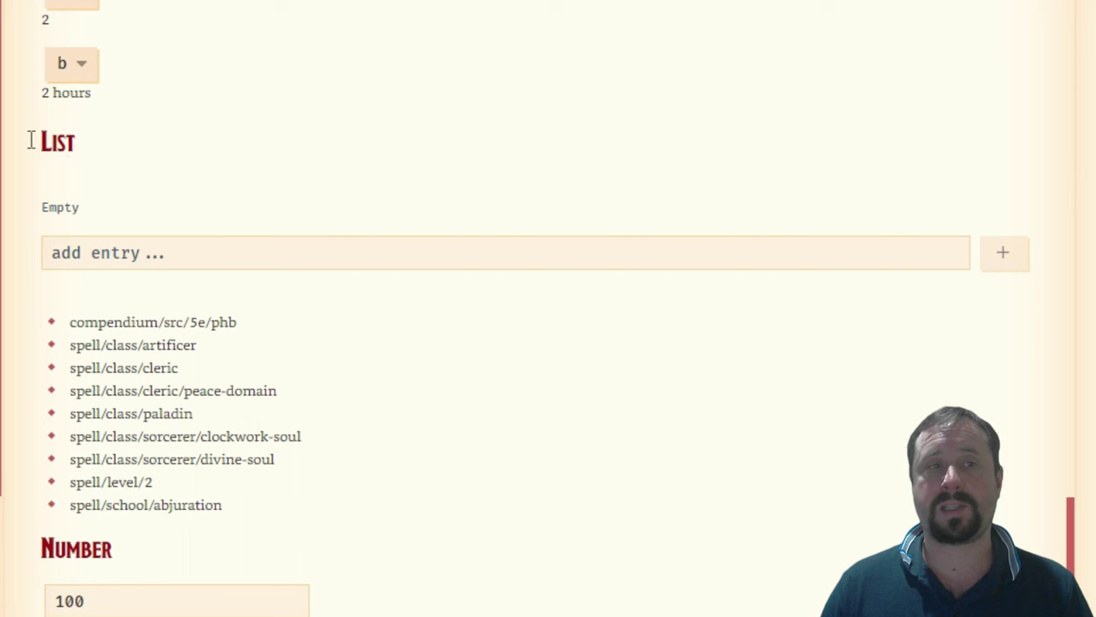
click(168, 255)
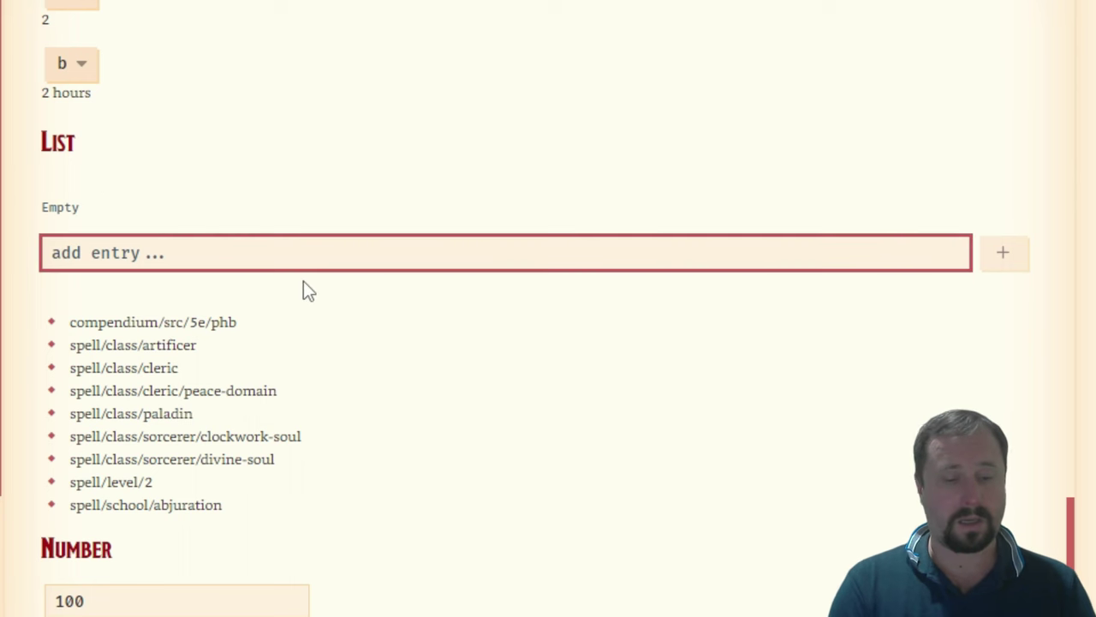
text(01)
key(BackSpace)
key(BackSpace)
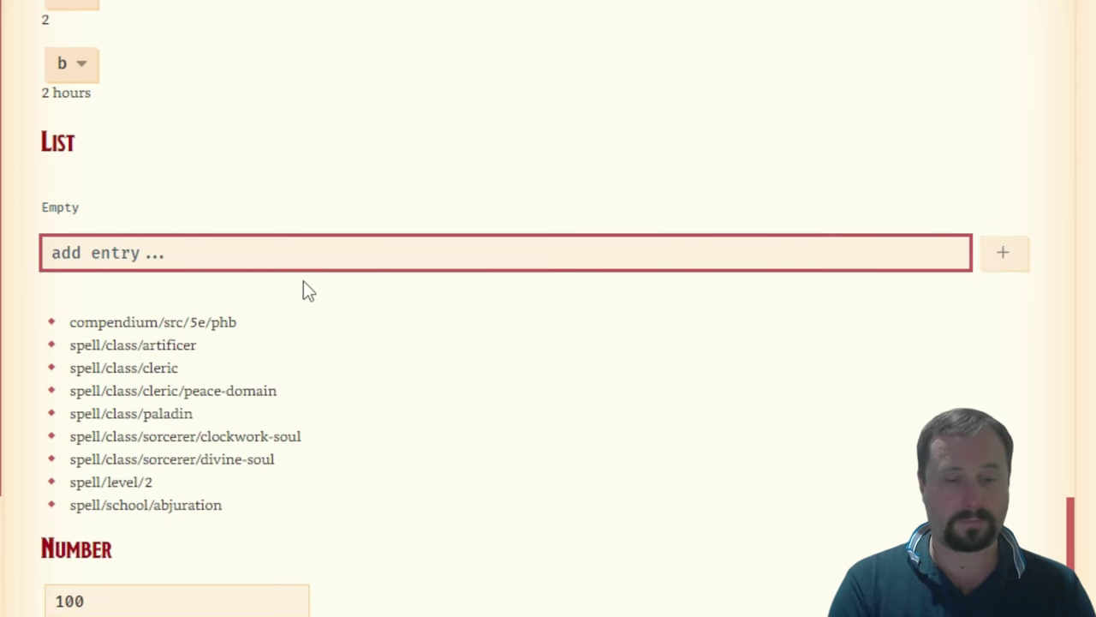
text(0ption 1)
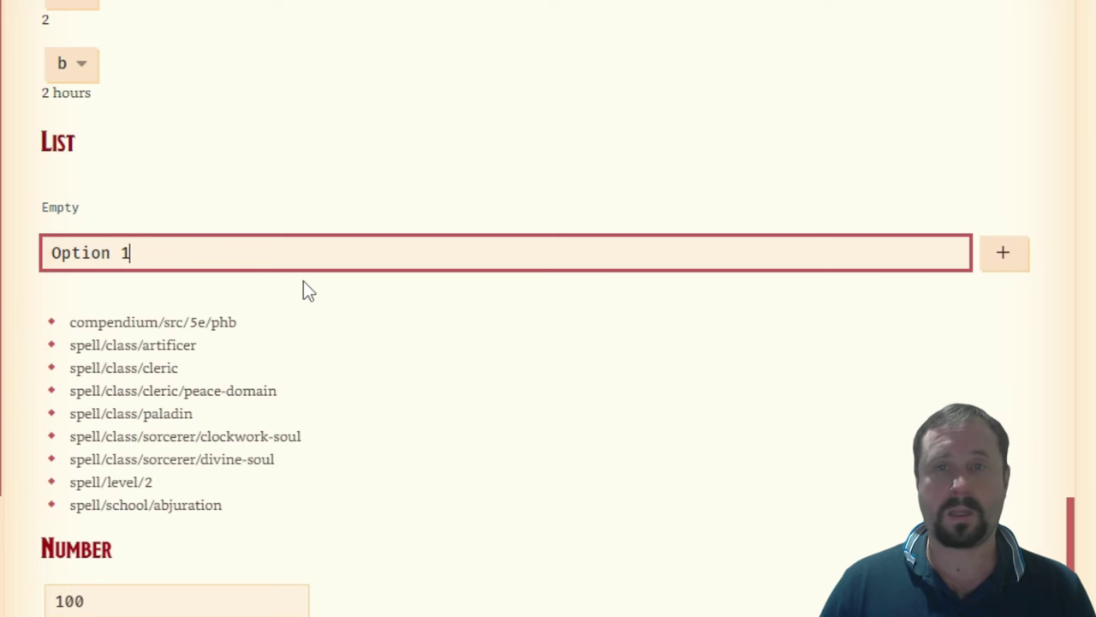
click(998, 251)
click(167, 267)
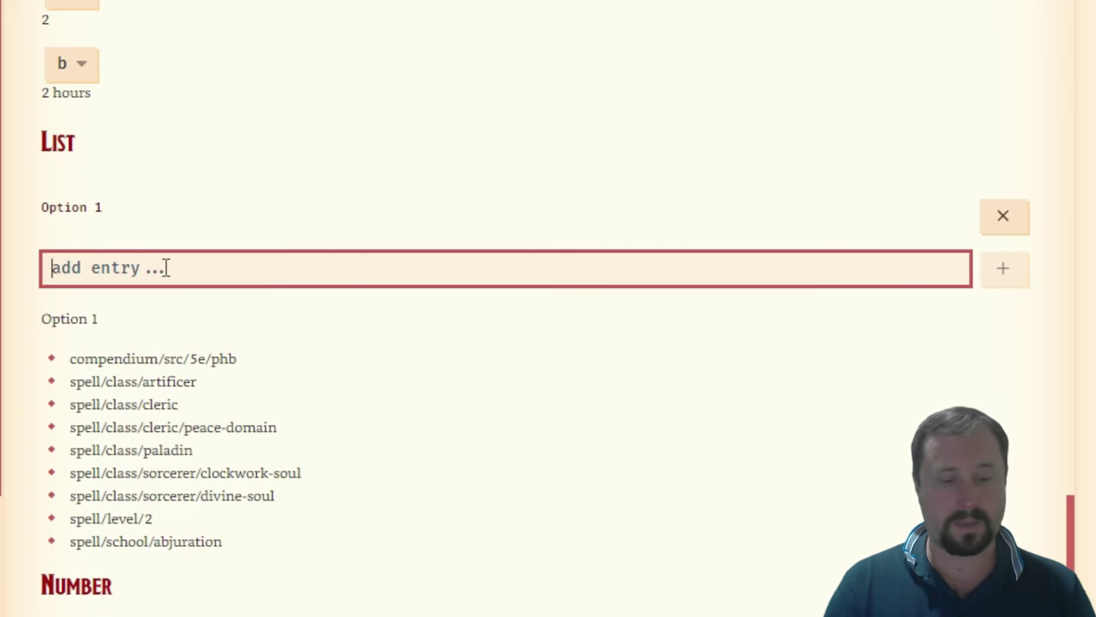
text(Another option)
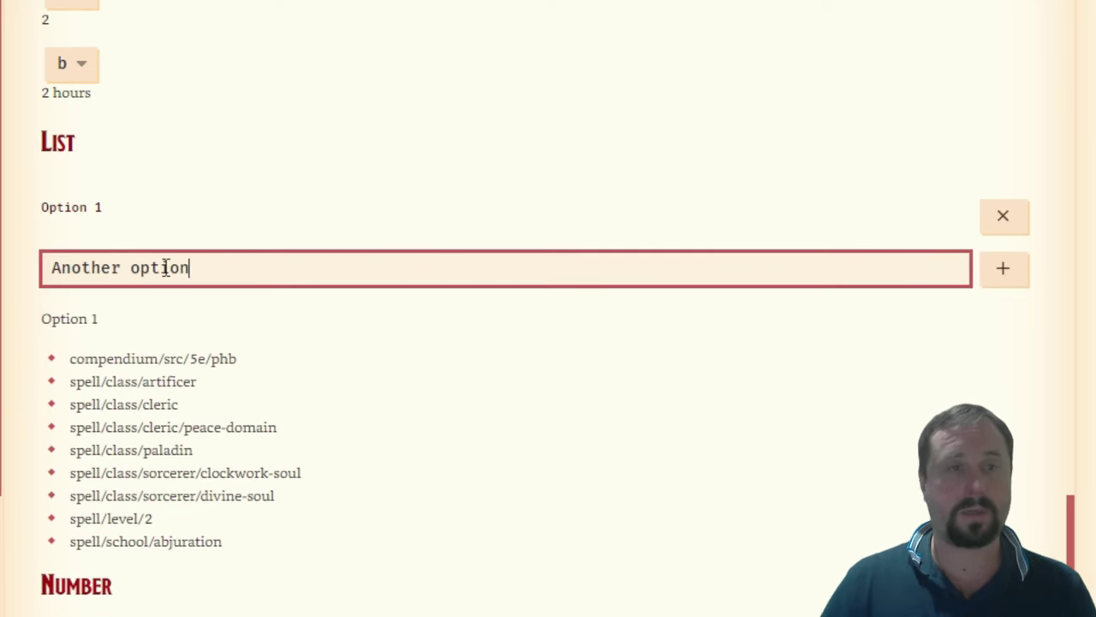
click(1003, 267)
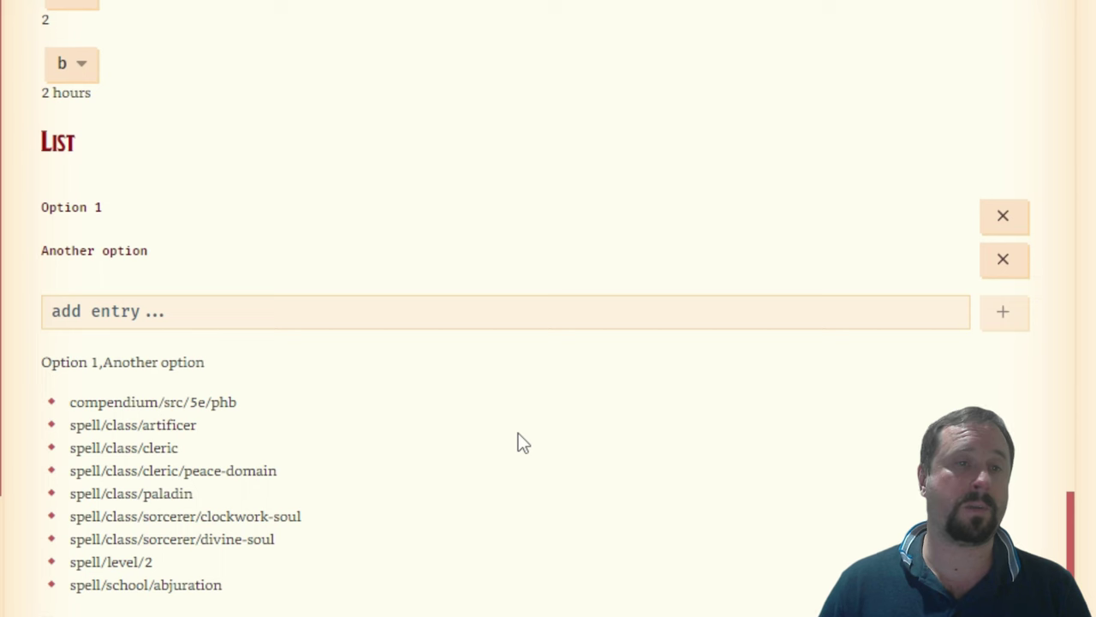
drag(225, 593, 40, 420)
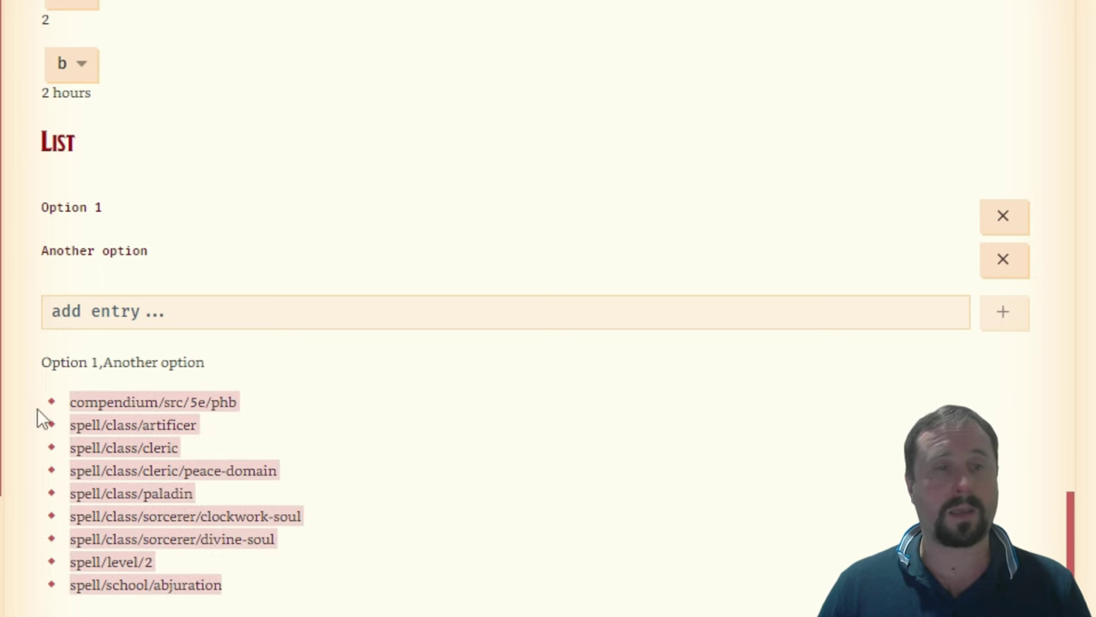
Try 99 in the Number example, clear it, and set the number to 55
scroll(714, 499, down, 6)
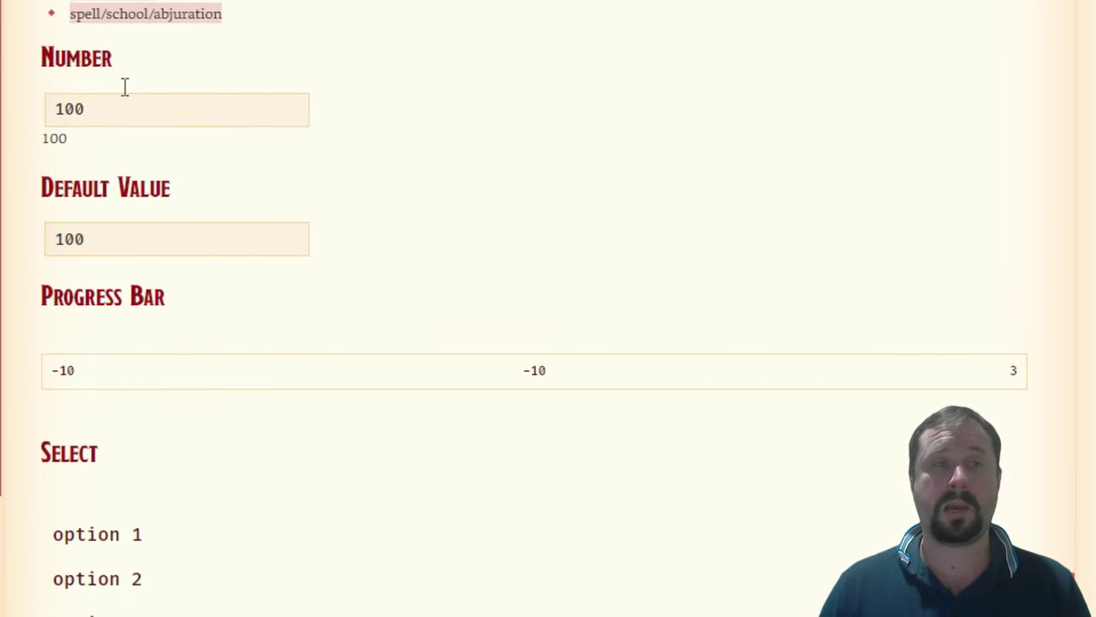
double_click(124, 107)
text(99)
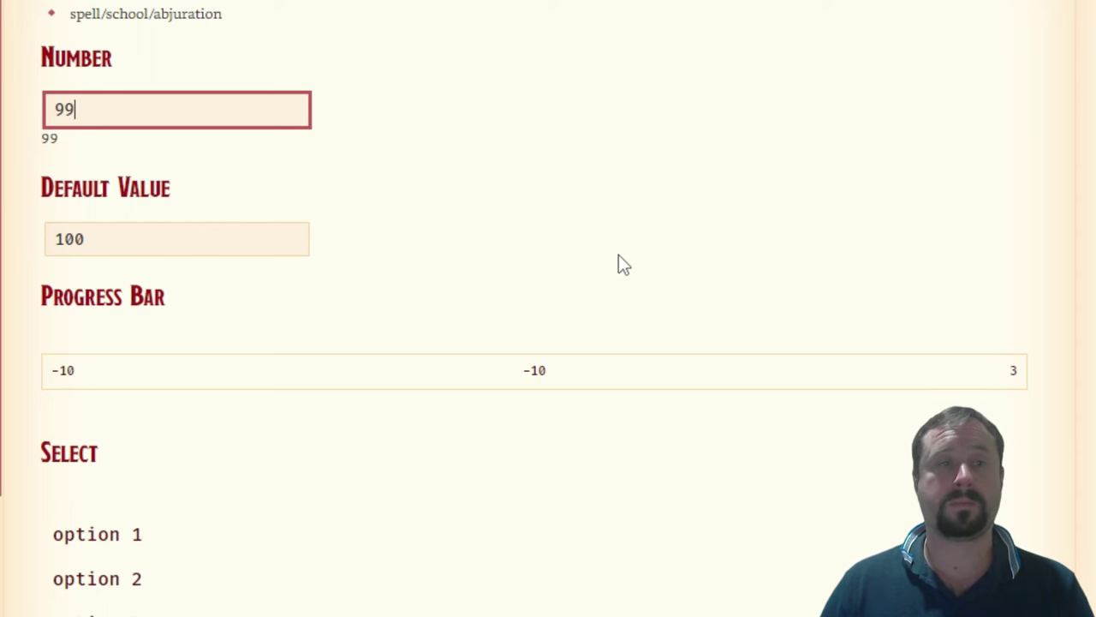
key(BackSpace)
key(BackSpace)
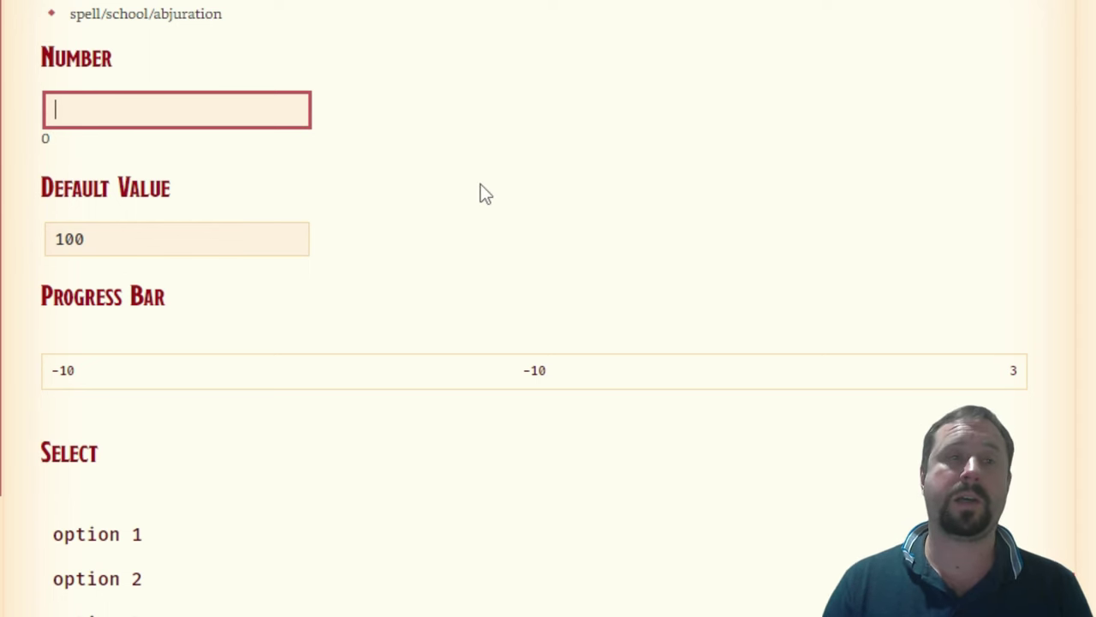
text(55)
click(619, 100)
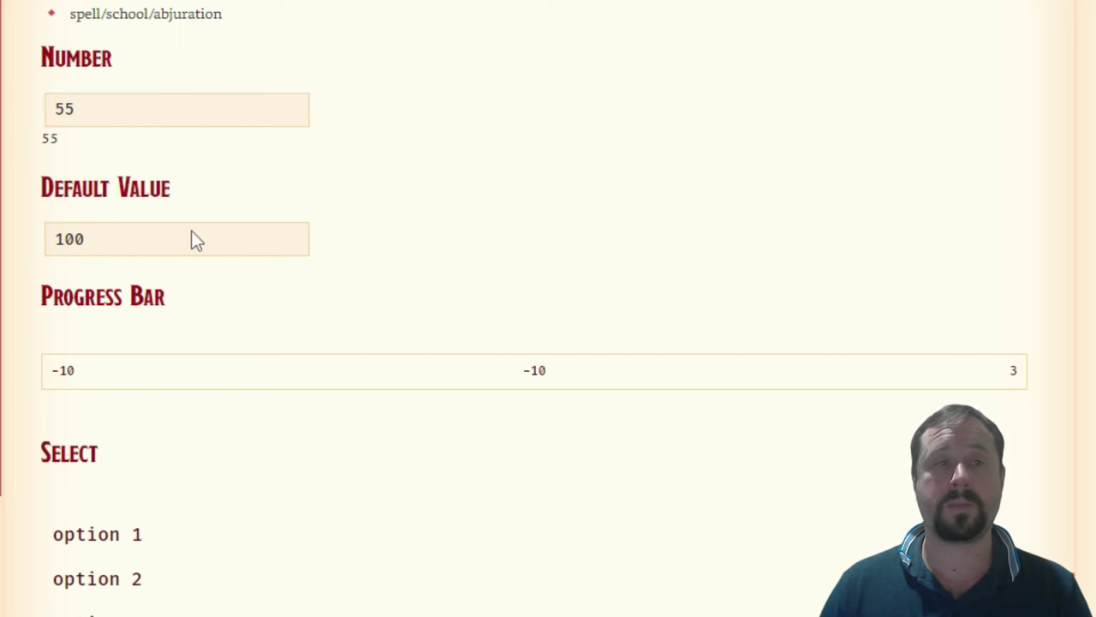
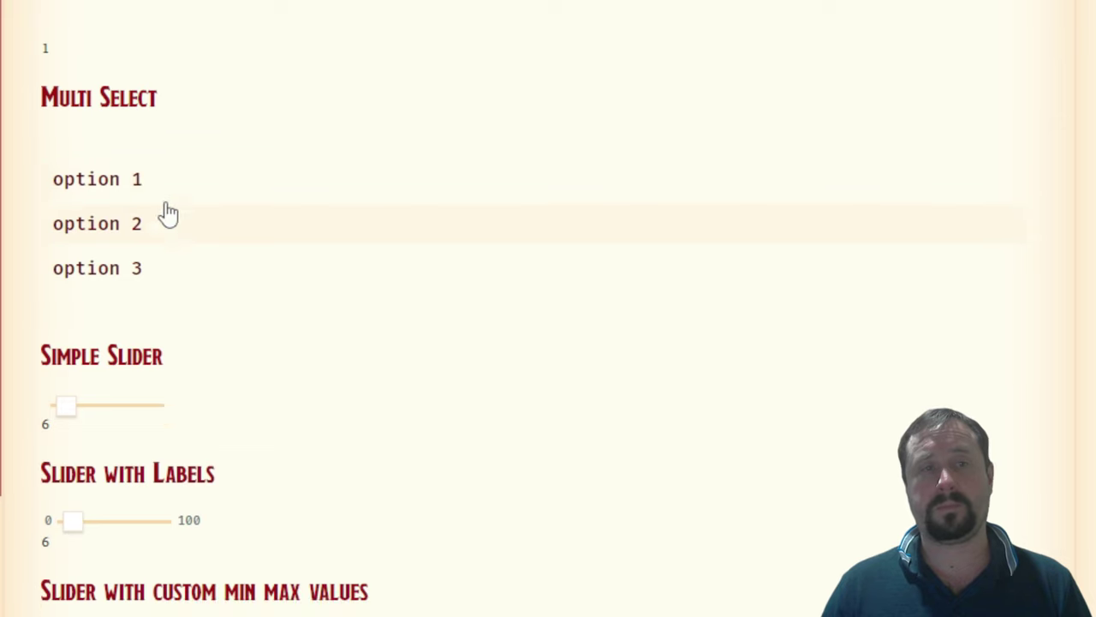
Select option 1, option 2 and option 3 in the Multi Select example
click(163, 190)
click(170, 224)
click(171, 268)
Move the Simple Slider to 61, then set the Slider with Labels to 87
scroll(359, 558, down, 1)
scroll(359, 565, down, 3)
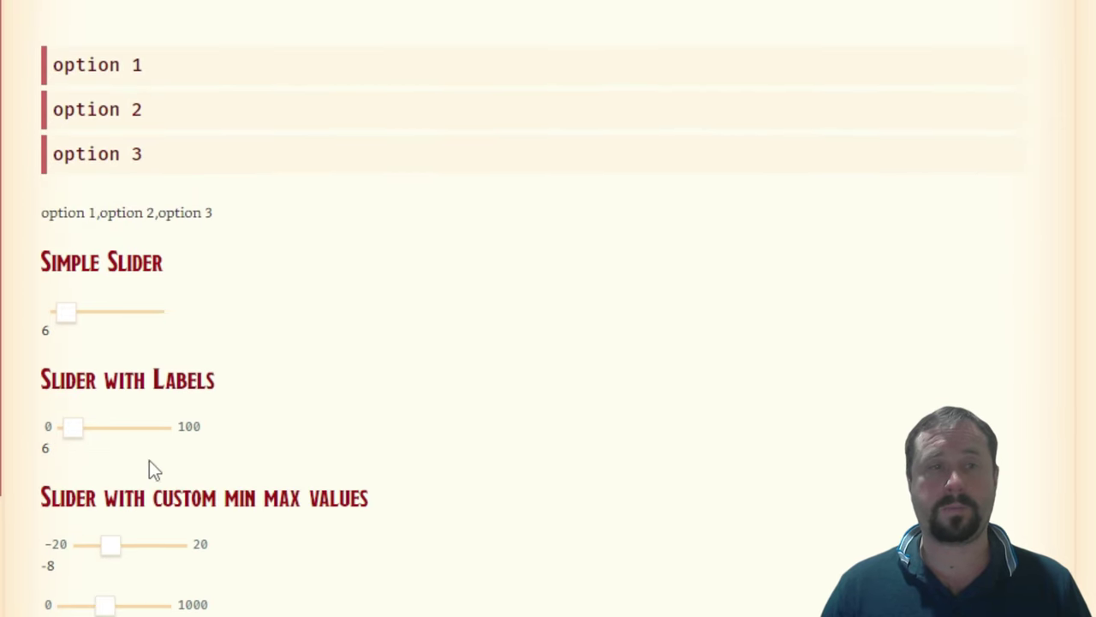
scroll(86, 197, up, 1)
click(75, 199)
drag(75, 204, 119, 228)
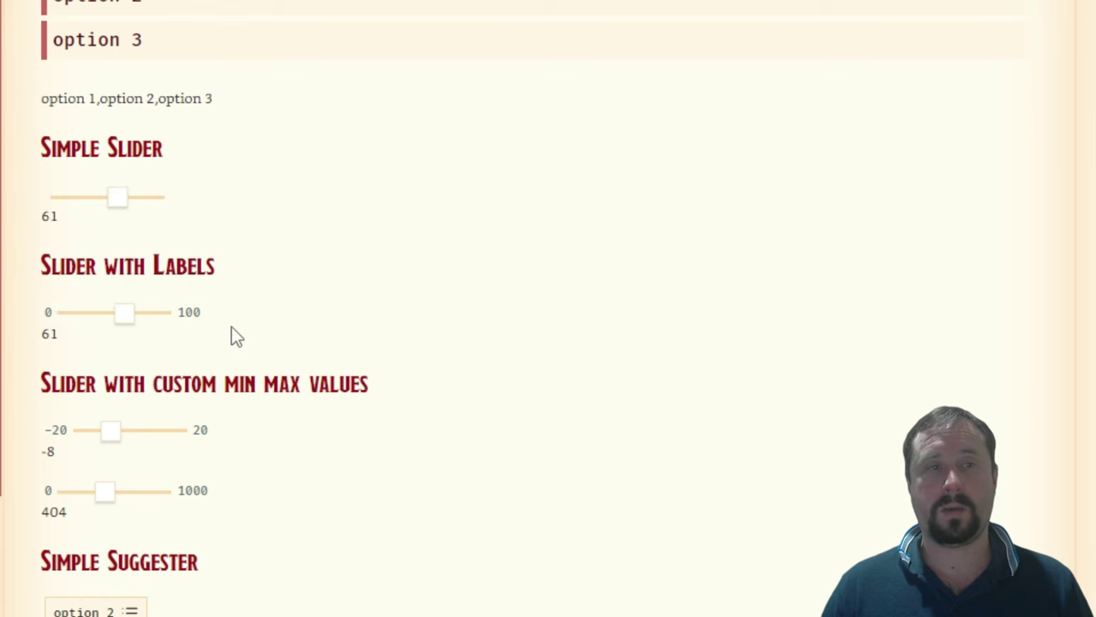
drag(125, 322, 149, 327)
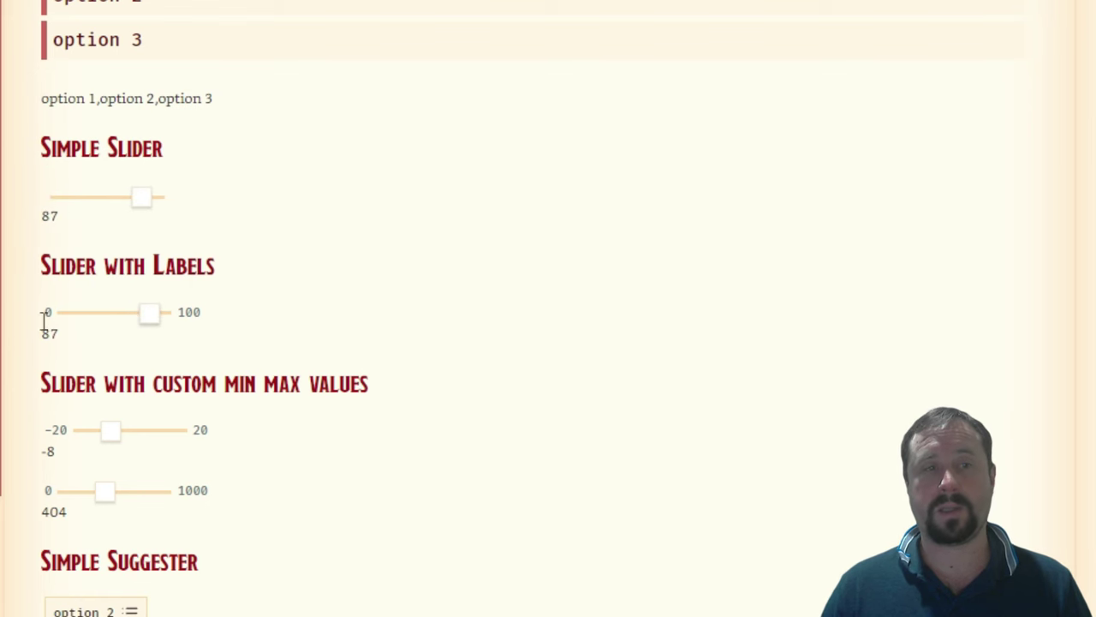
Set the custom min max sliders to 6 on the -20 to 20 range and 526 on the 0 to 1000 range
scroll(659, 373, down, 1)
scroll(657, 364, down, 2)
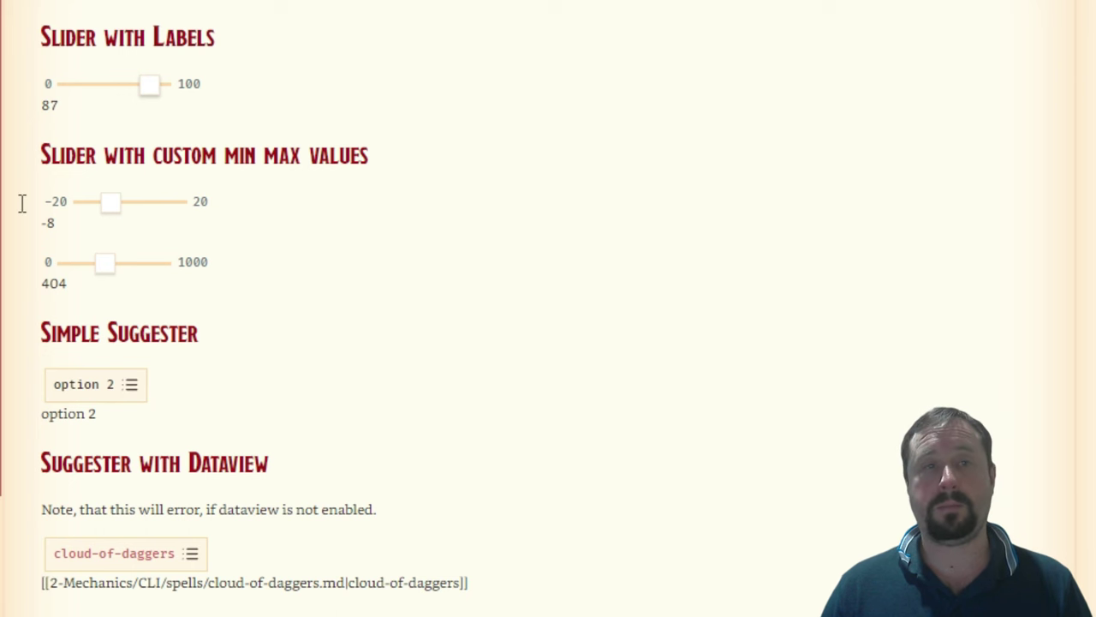
drag(108, 206, 143, 213)
mouse_move(104, 268)
mouse_down()
mouse_move(63, 269)
mouse_move(188, 283)
mouse_move(117, 278)
mouse_up()
Open the Simple Suggester example's choices and pick option 2
scroll(242, 252, down, 5)
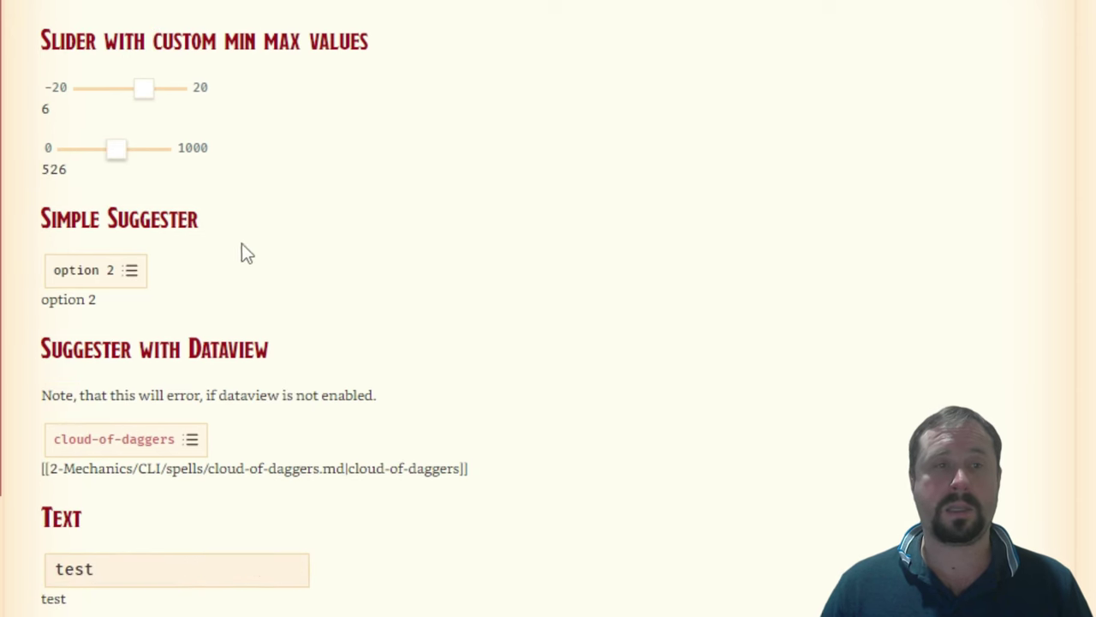
scroll(198, 221, up, 1)
click(120, 202)
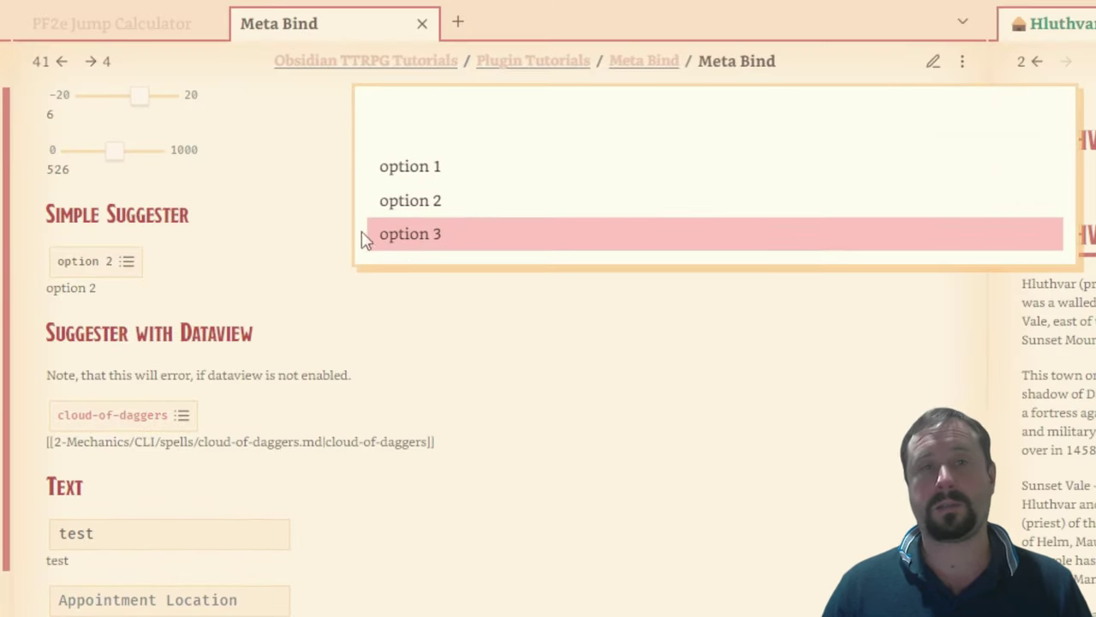
click(433, 197)
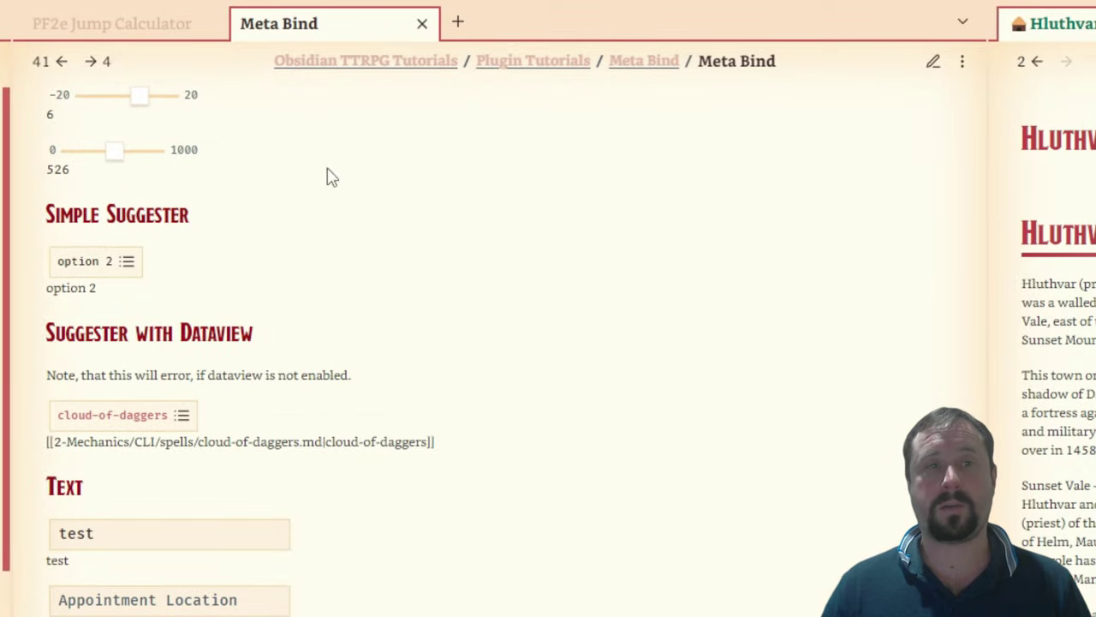
Set the Simple Suggester to option 3, then follow the cloud-of-daggers link and return to the Meta Bind note
click(72, 257)
click(430, 226)
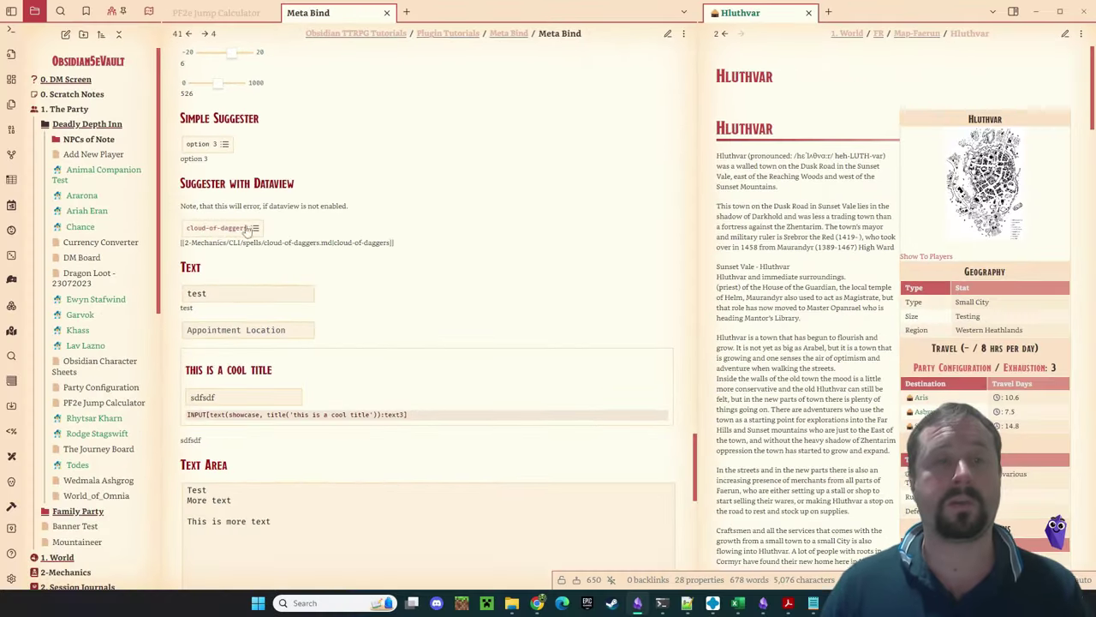
click(164, 442)
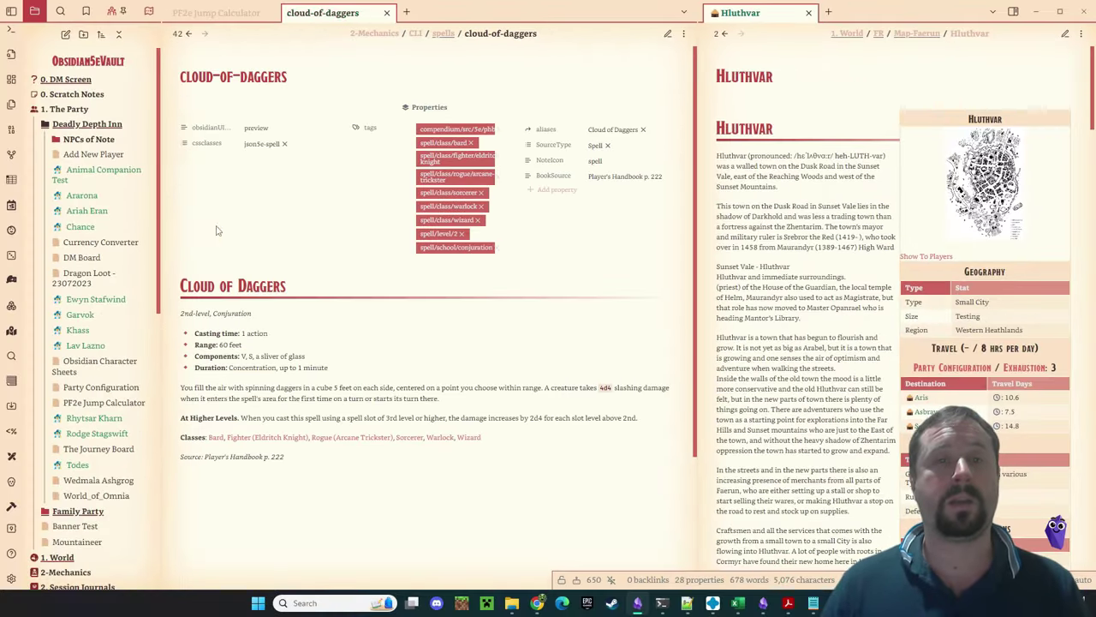
click(189, 34)
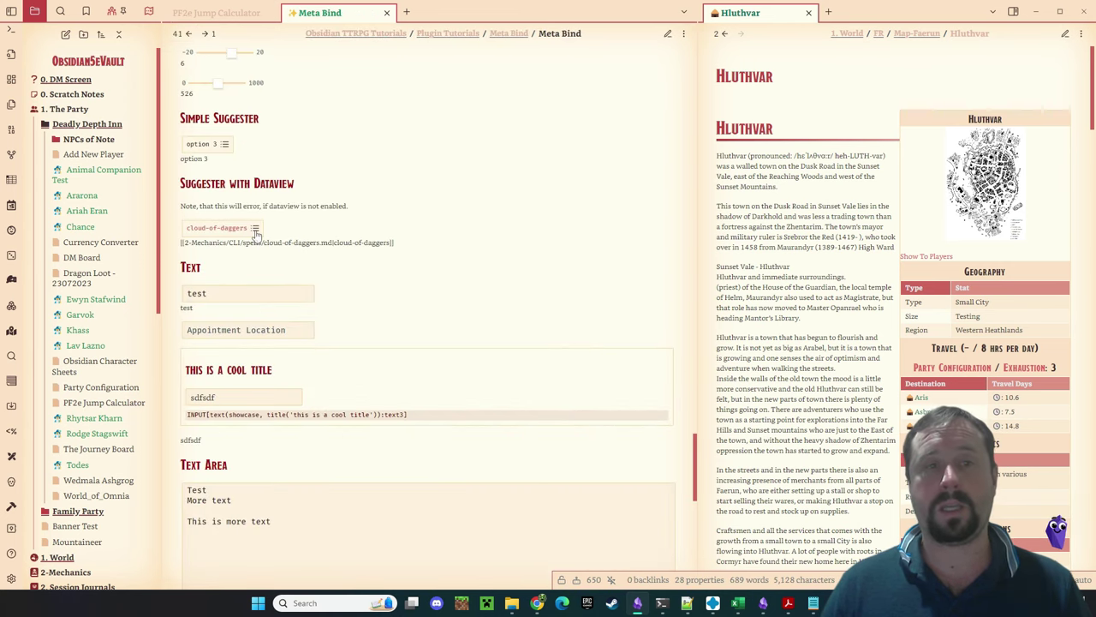
Choose nathairs-mischief-ftd in the Suggester with Dataview example
click(255, 230)
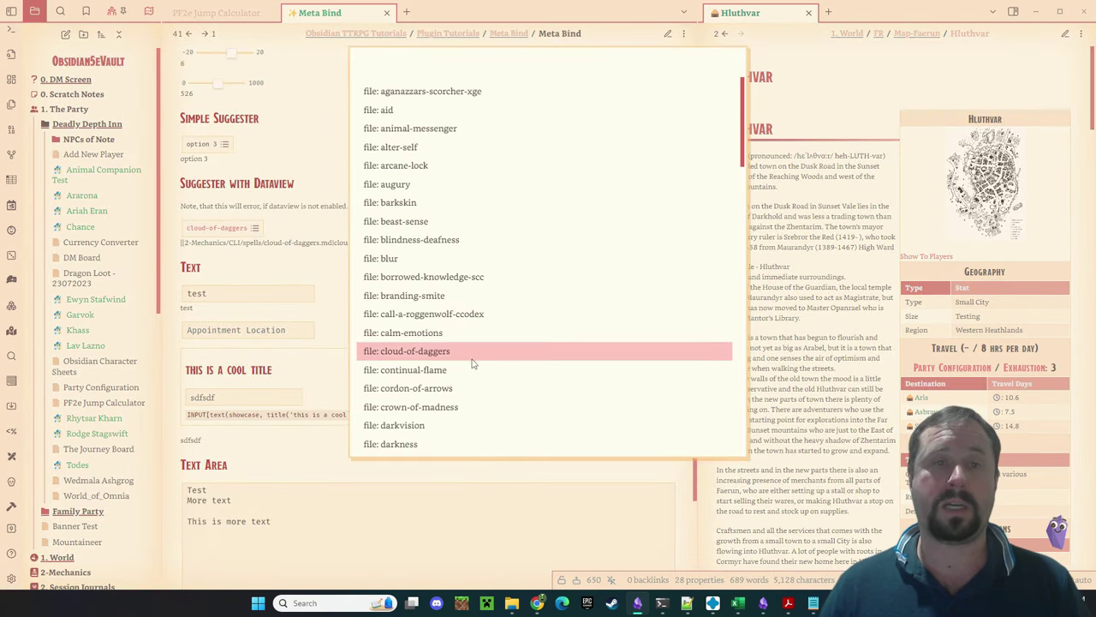
scroll(471, 364, down, 15)
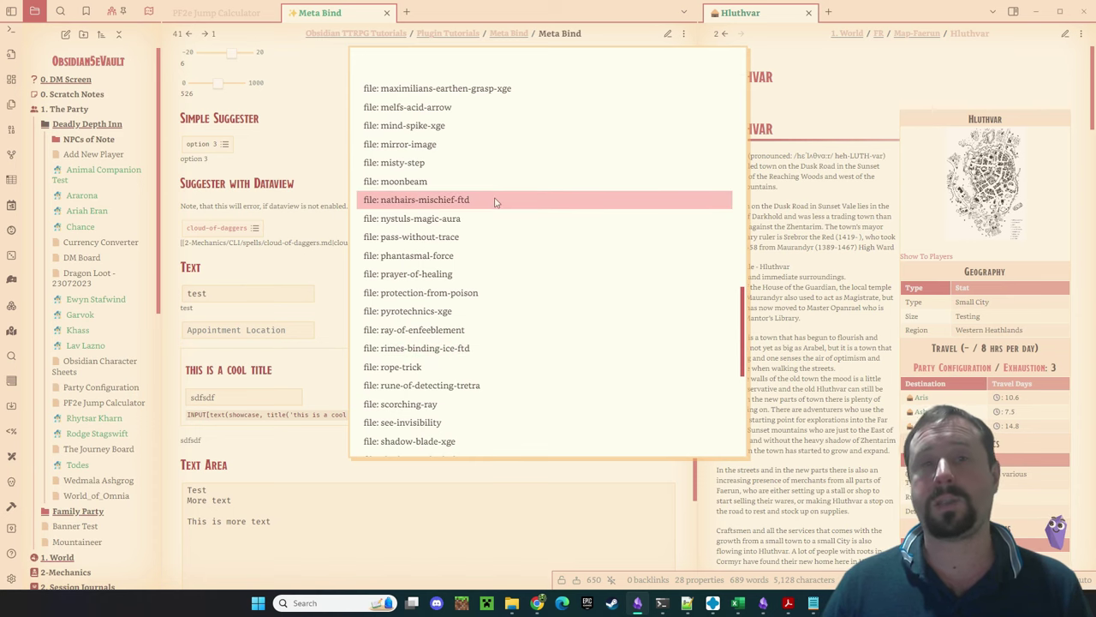
click(494, 201)
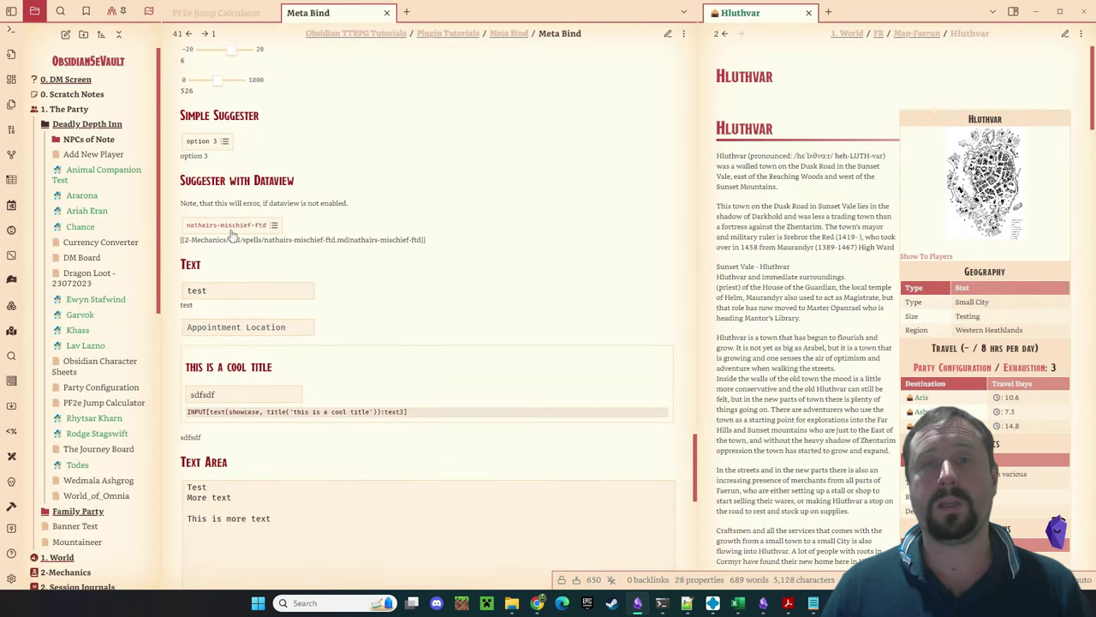
View the note's source, highlight the #spell/level/2 query in the Suggester with Dataview example, and return to the reading view
key(ctrl+e)
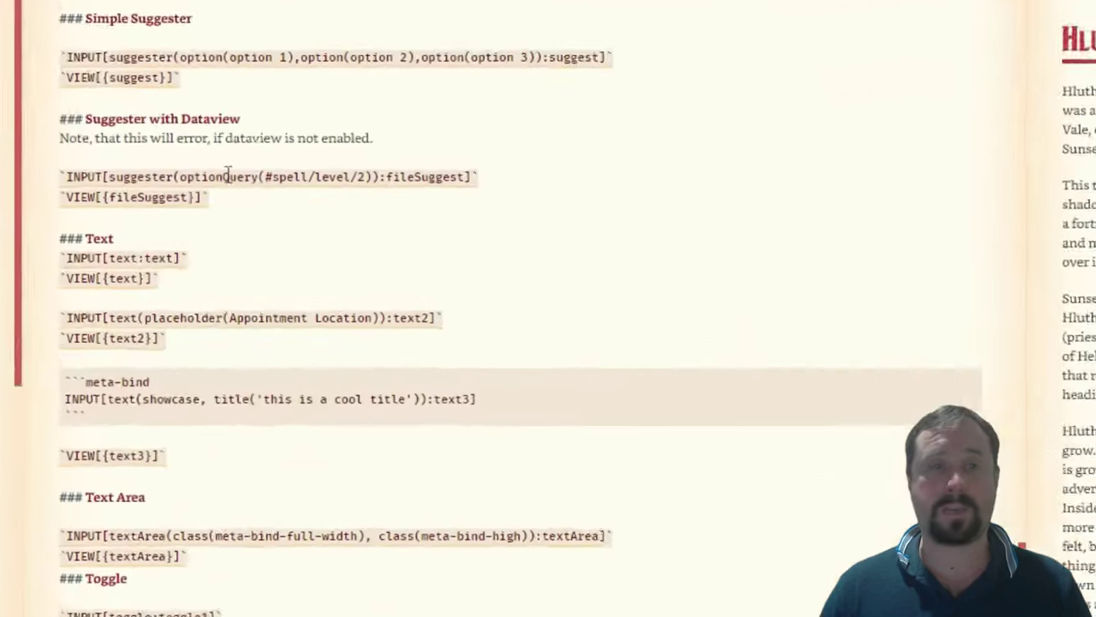
drag(263, 180, 375, 178)
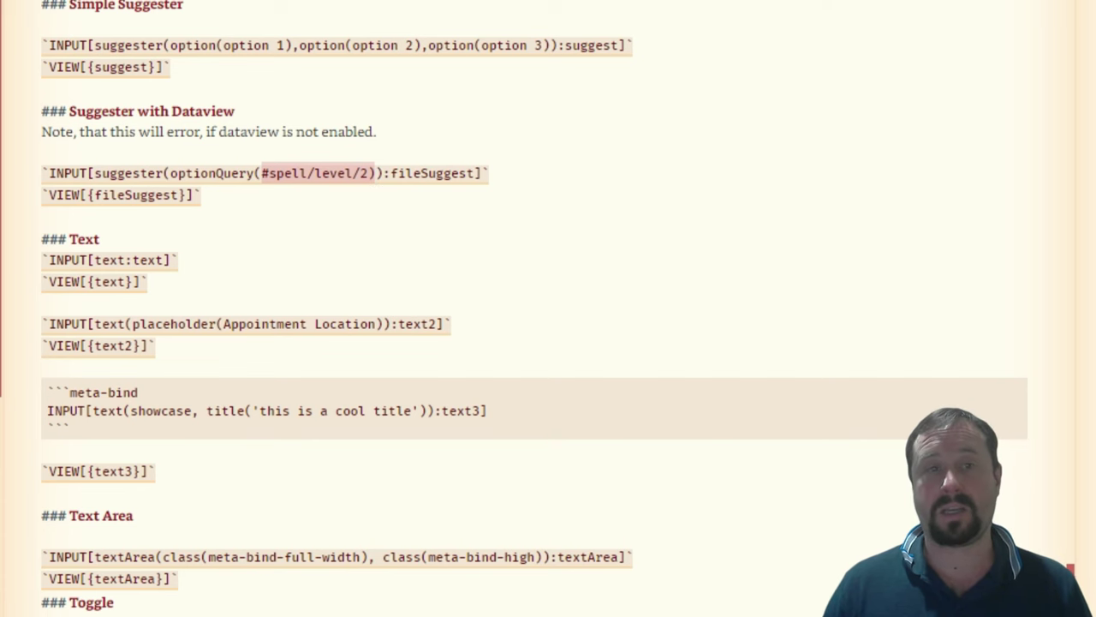
key(ctrl+e)
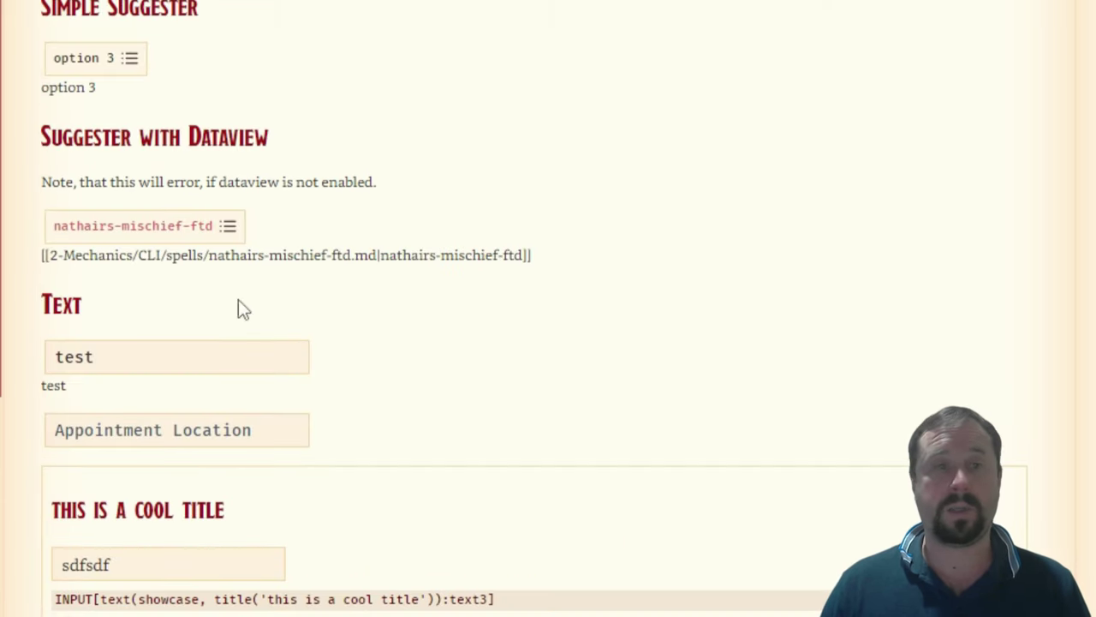
Choose spider-climb from the spell files in the Suggester with Dataview example
click(228, 226)
scroll(577, 306, down, 20)
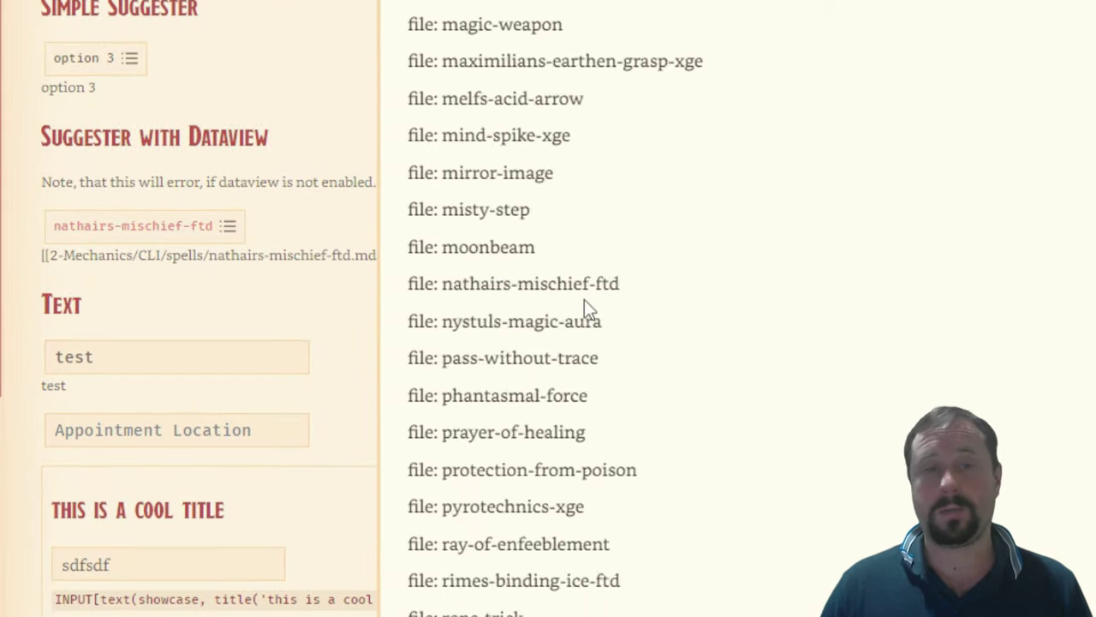
click(503, 241)
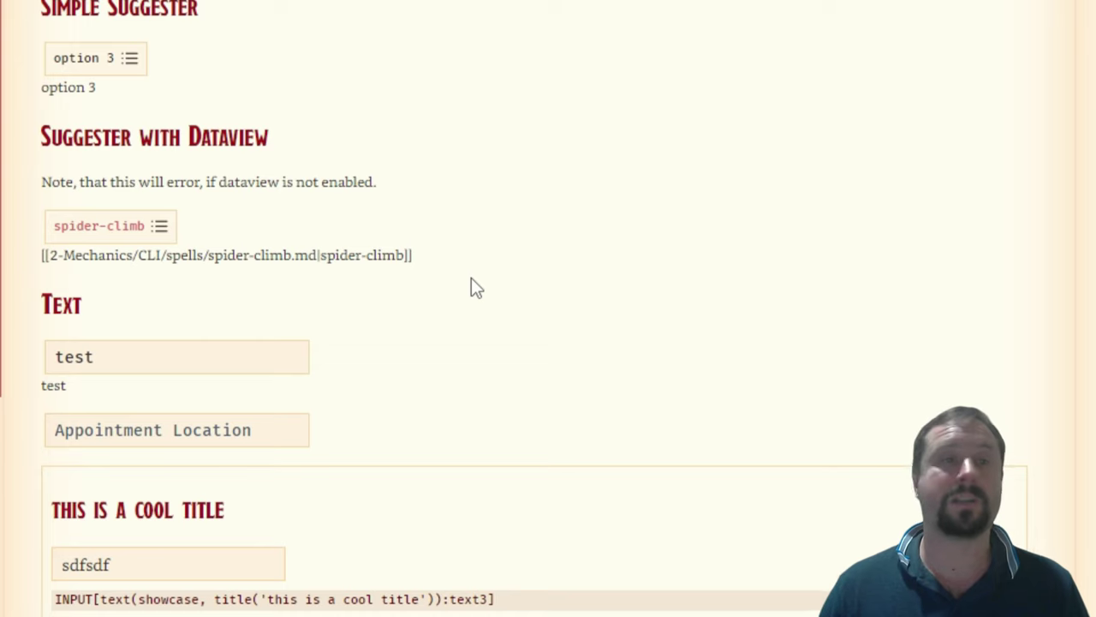
scroll(613, 336, down, 5)
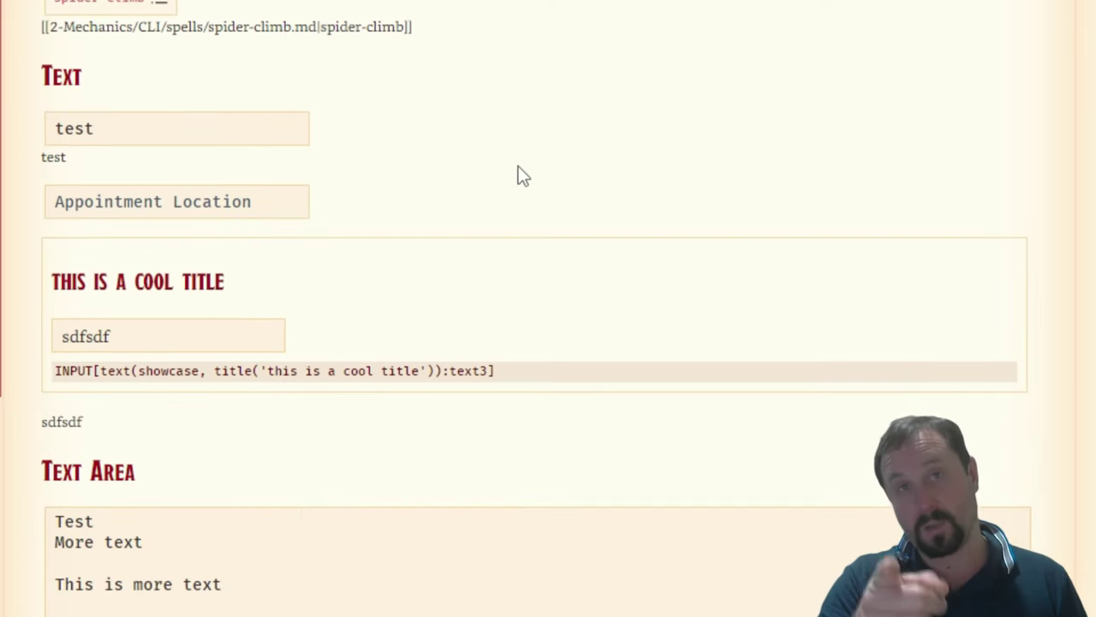
scroll(262, 294, up, 5)
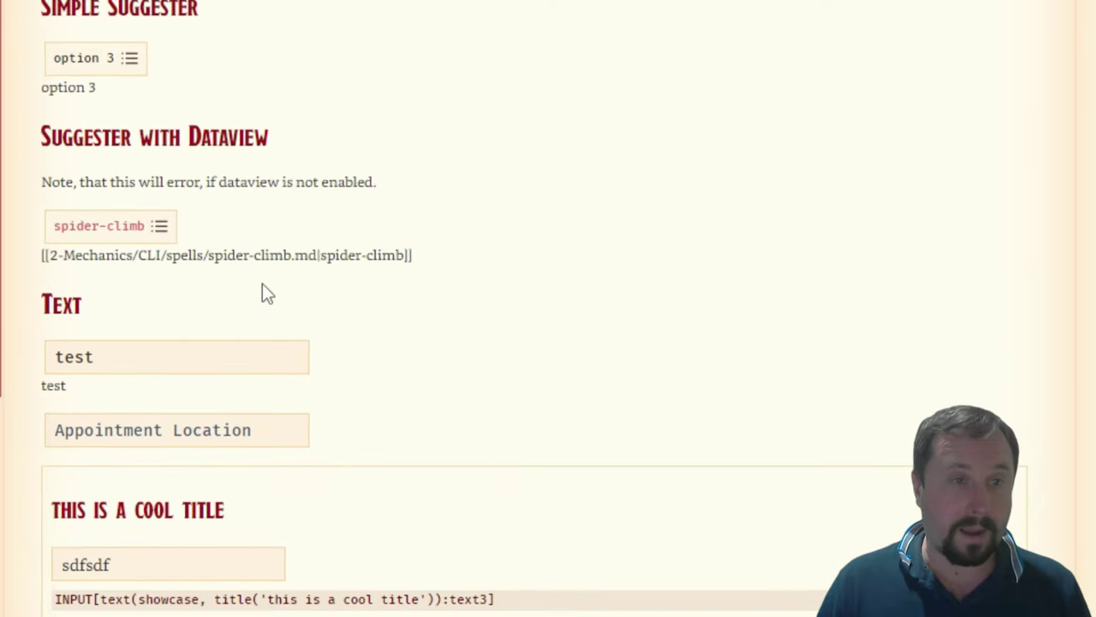
Replace the content of the first input in the Text example with "this is text"
scroll(516, 328, down, 5)
click(183, 133)
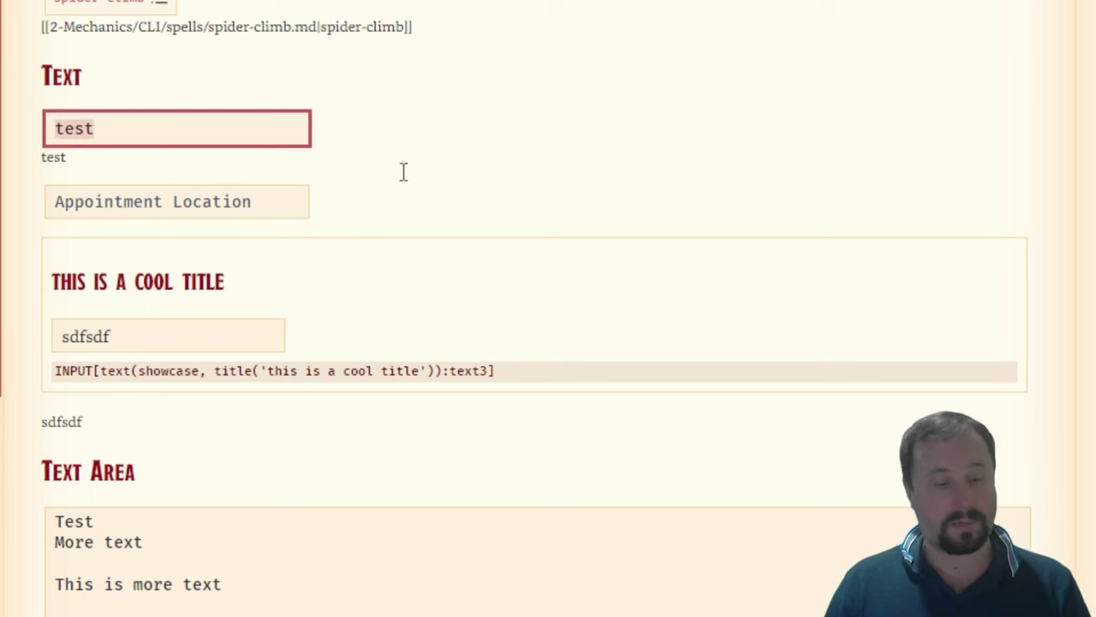
text(this is text)
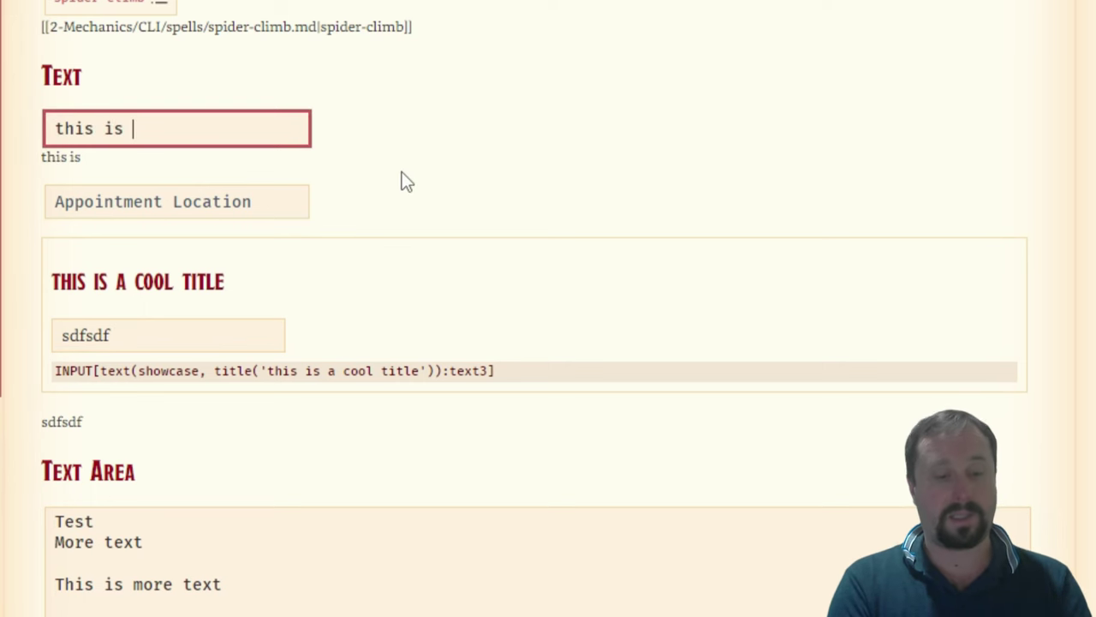
click(92, 224)
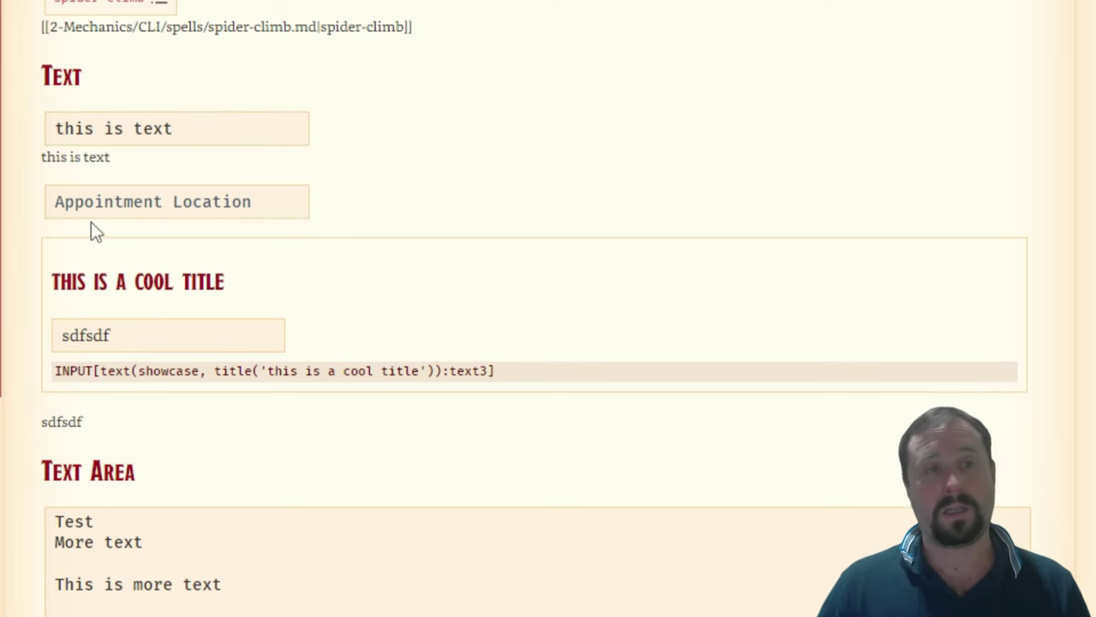
Enter "this is new" in the text input with the Appointment Location placeholder
click(287, 201)
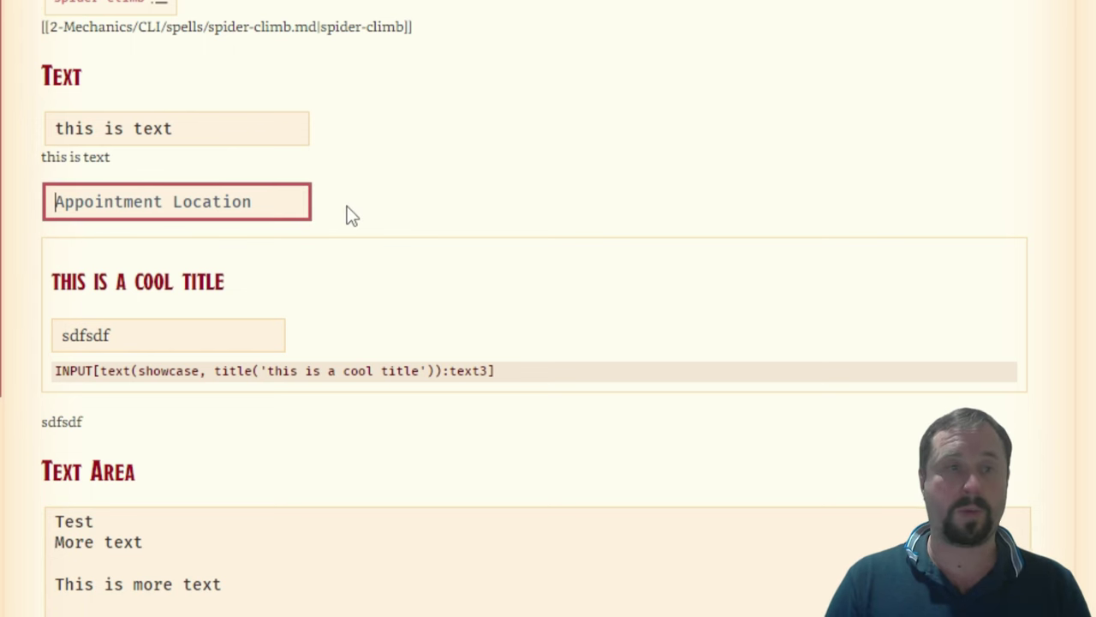
text(tgus)
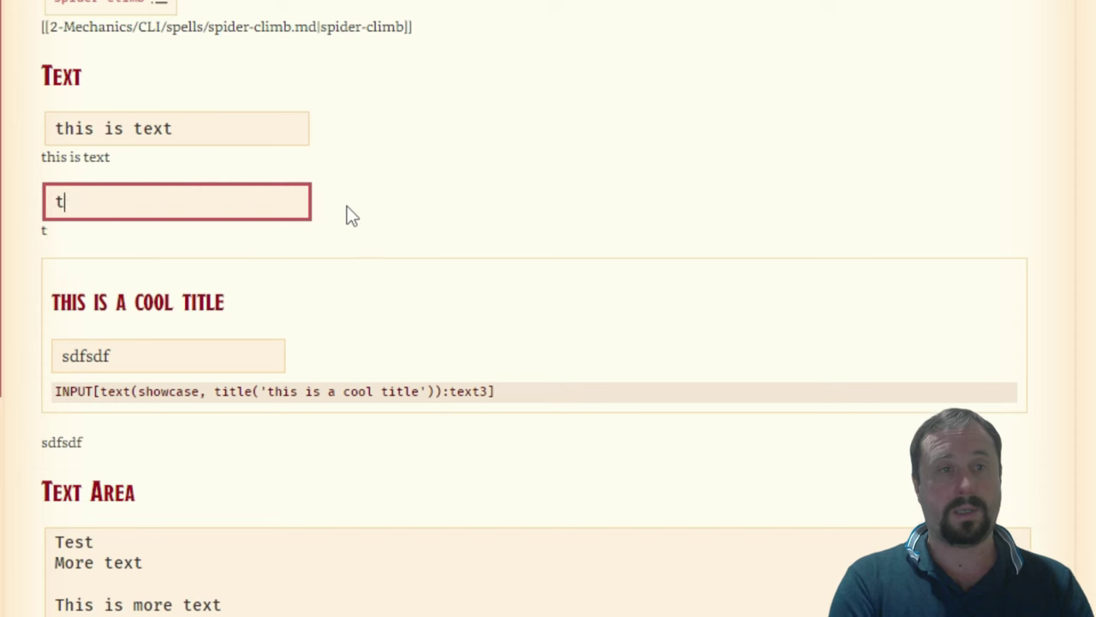
key(BackSpace)
key(BackSpace)
key(BackSpace)
text(his is new)
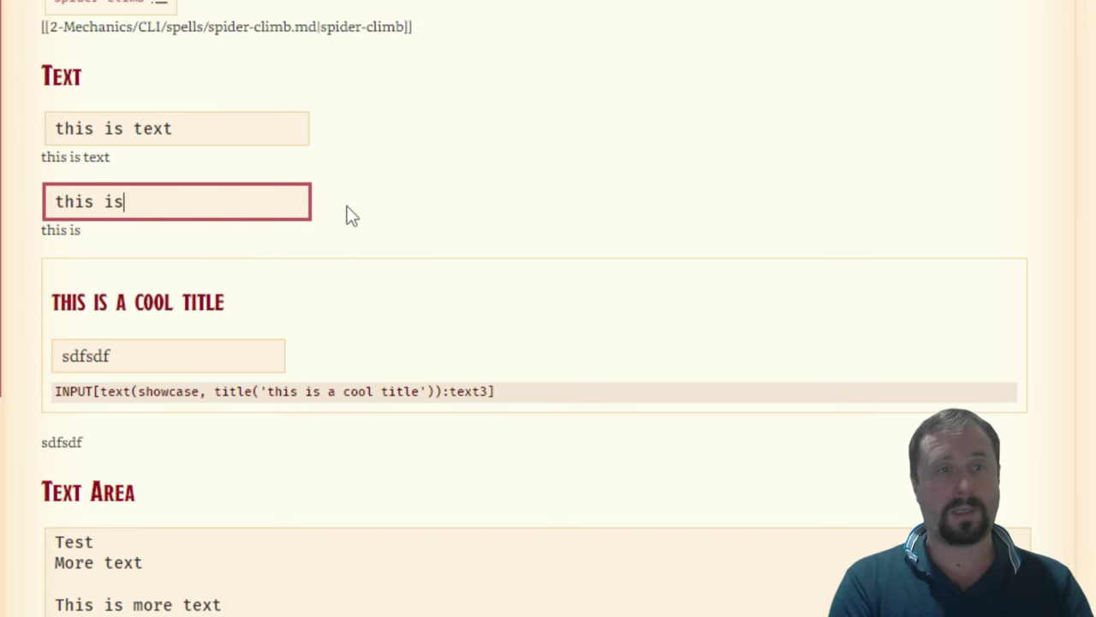
click(553, 212)
Replace the content of the "this is a cool title" text input with "asdasd"
scroll(553, 212, down, 1)
scroll(552, 211, down, 4)
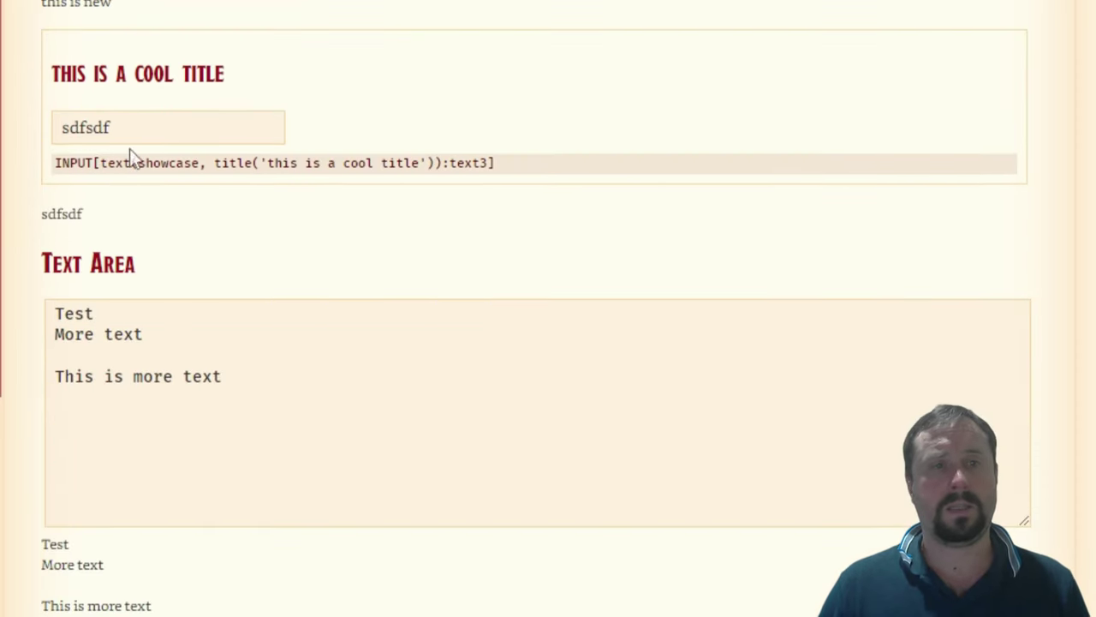
click(163, 127)
key(ctrl+a)
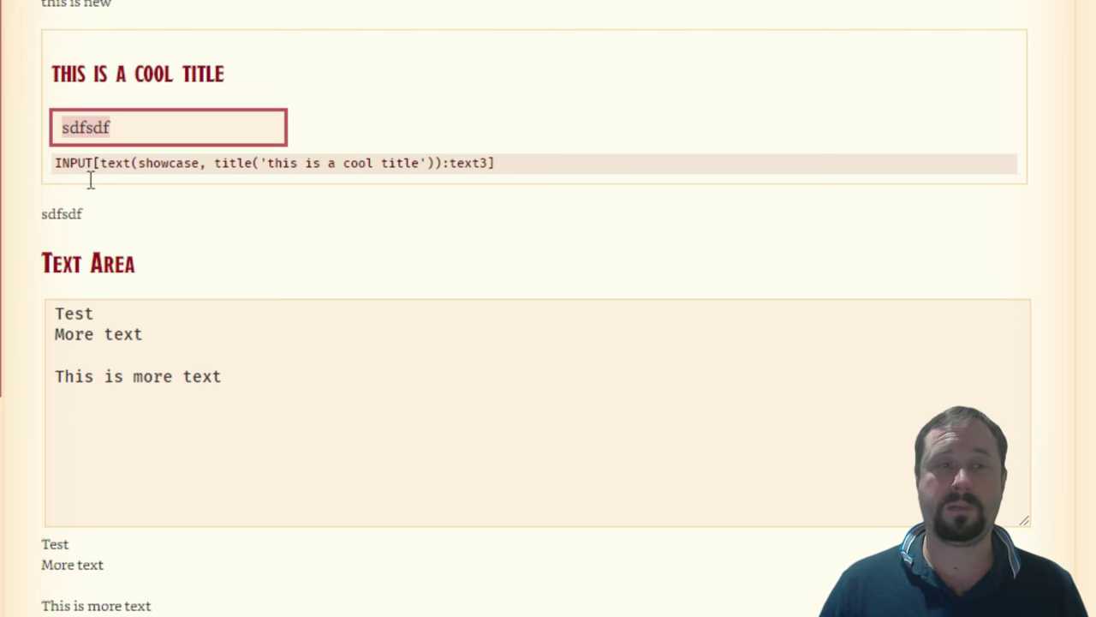
text(asdasd)
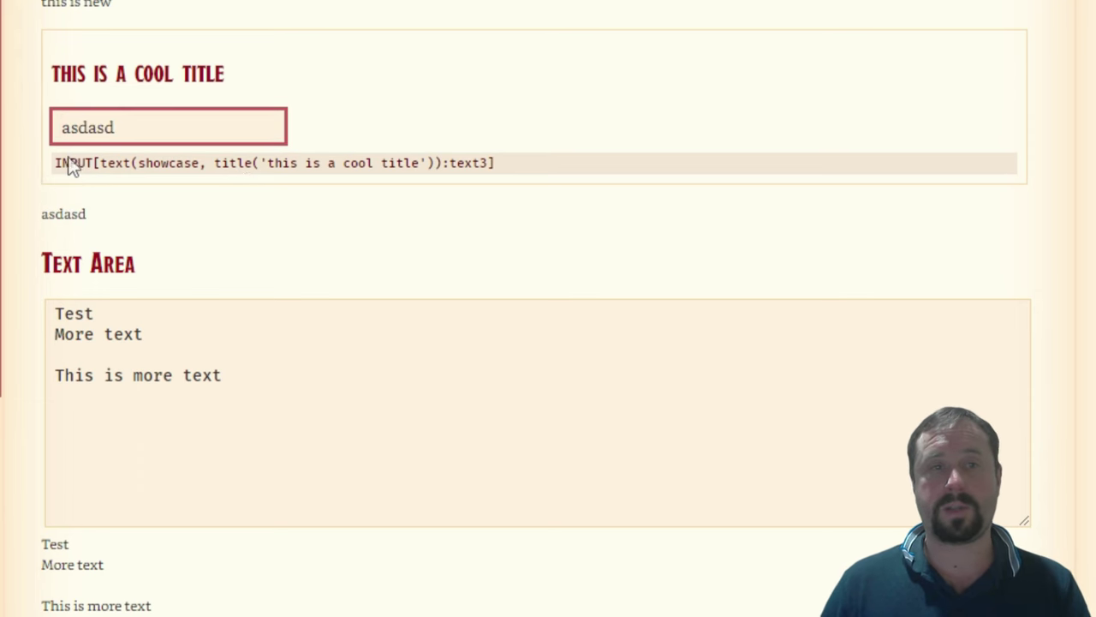
Highlight the INPUT code under the titled text field, then examine the Text Area example and select all of its text
drag(57, 163, 443, 315)
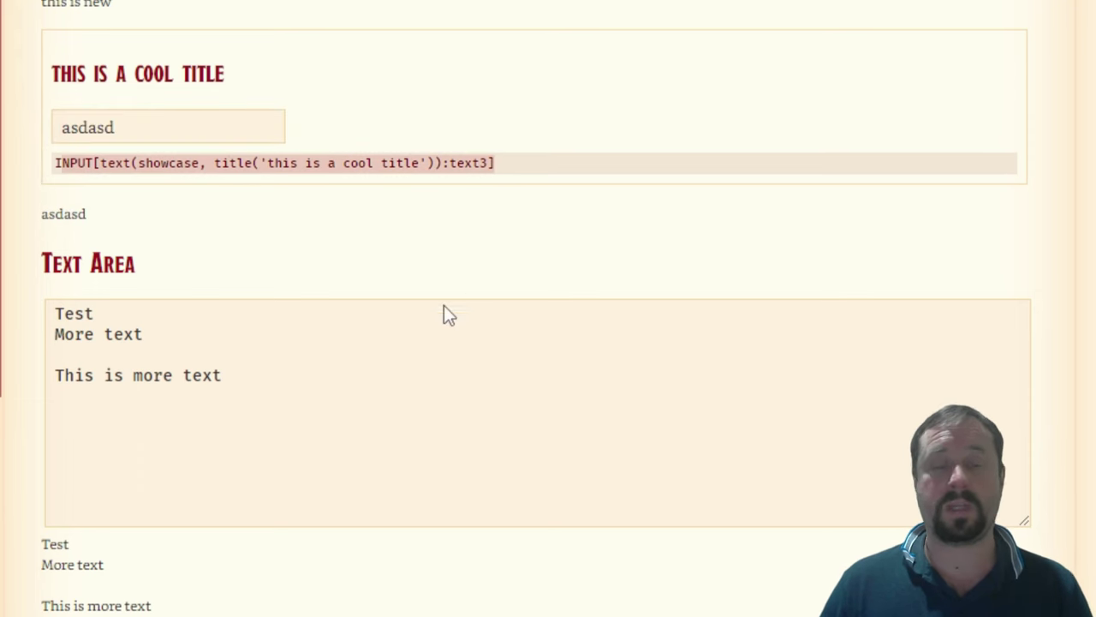
scroll(460, 394, down, 4)
scroll(492, 382, up, 1)
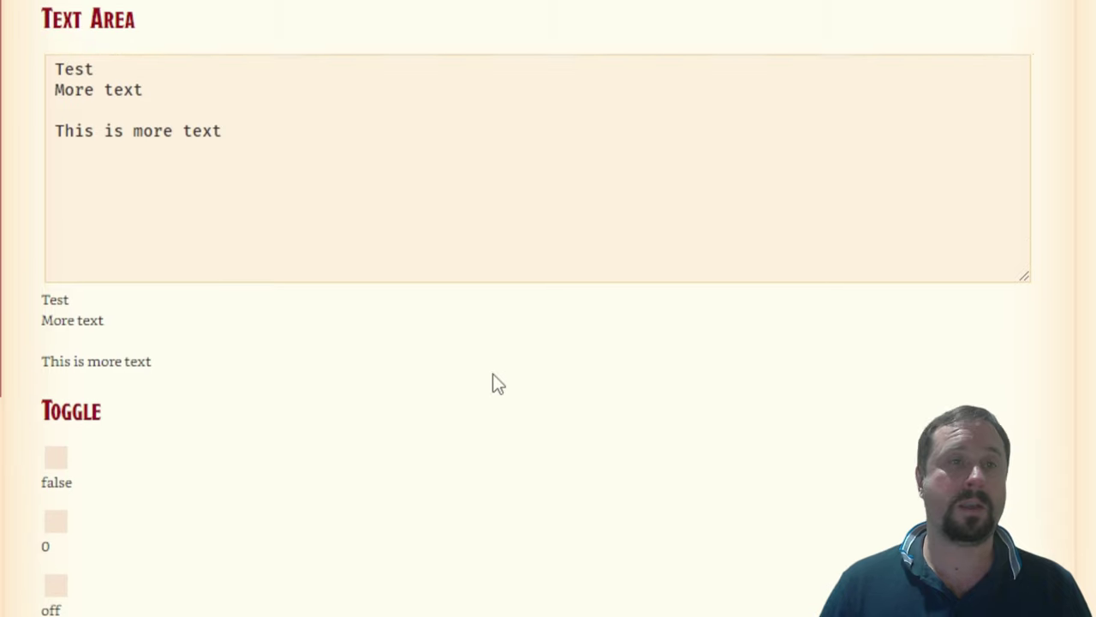
scroll(591, 428, up, 1)
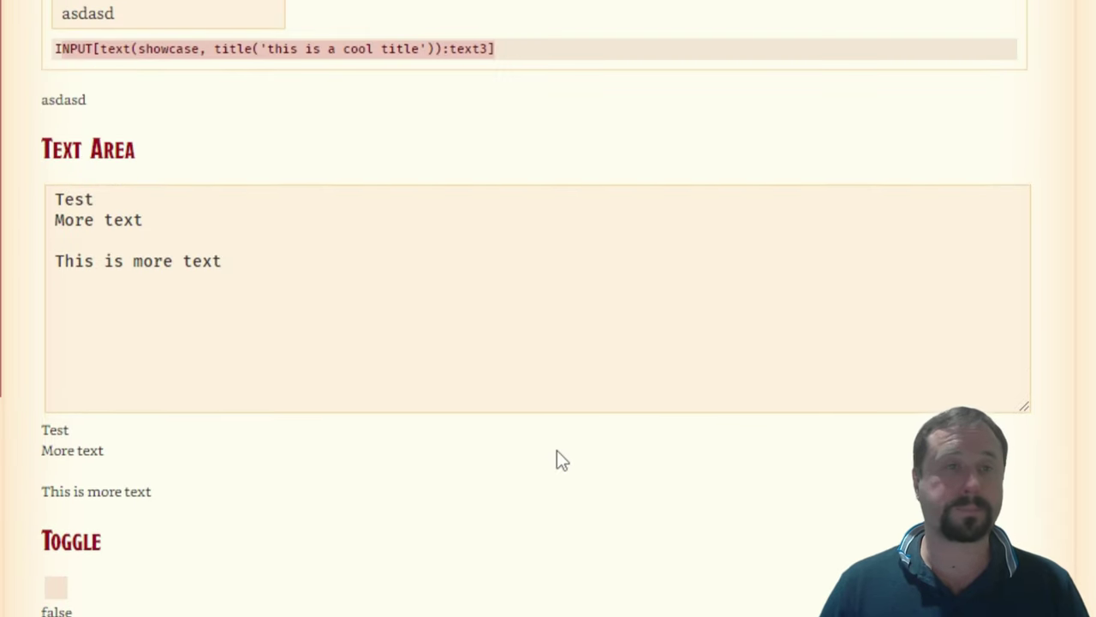
scroll(228, 368, down, 1)
drag(167, 47, 7, 29)
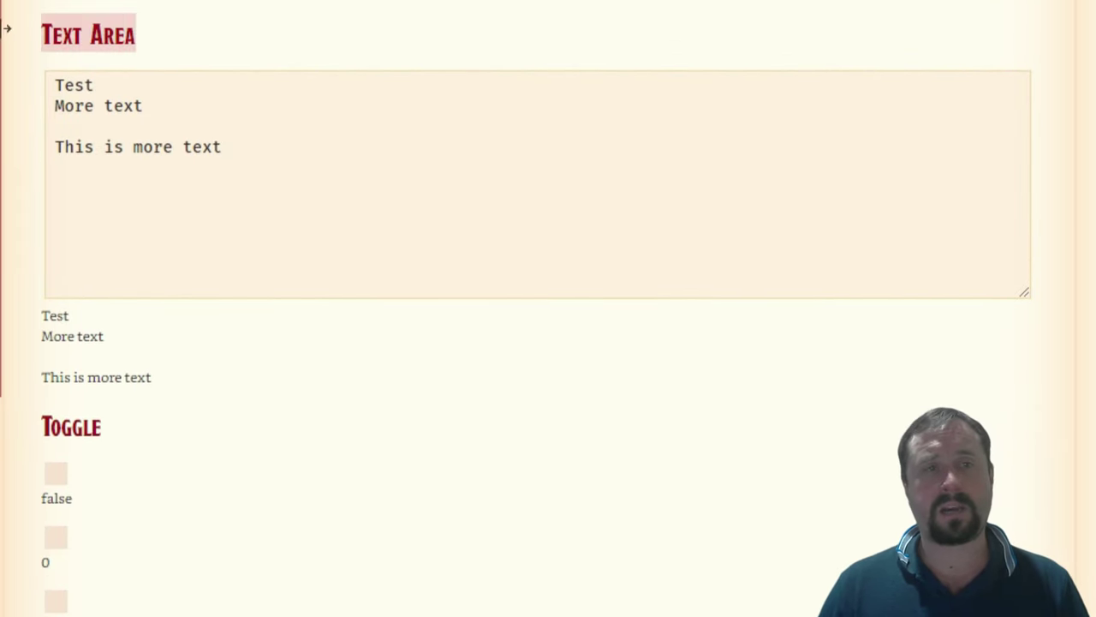
click(279, 181)
key(ctrl+a)
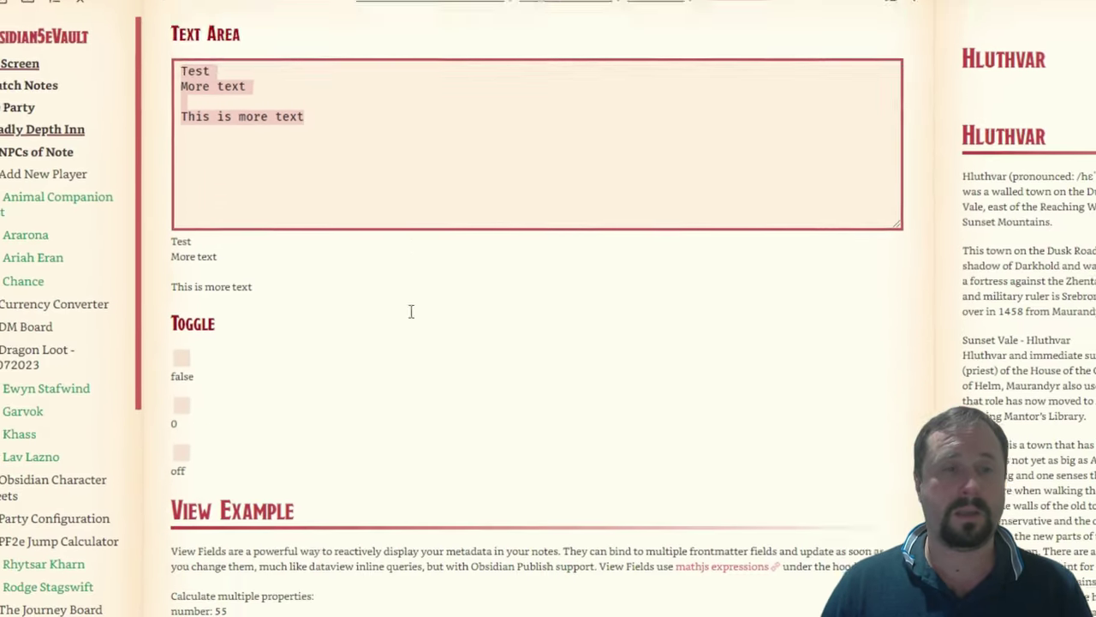
Open the PF2e Jump Calculator note and set its jump input to 10
scroll(516, 357, down, 3)
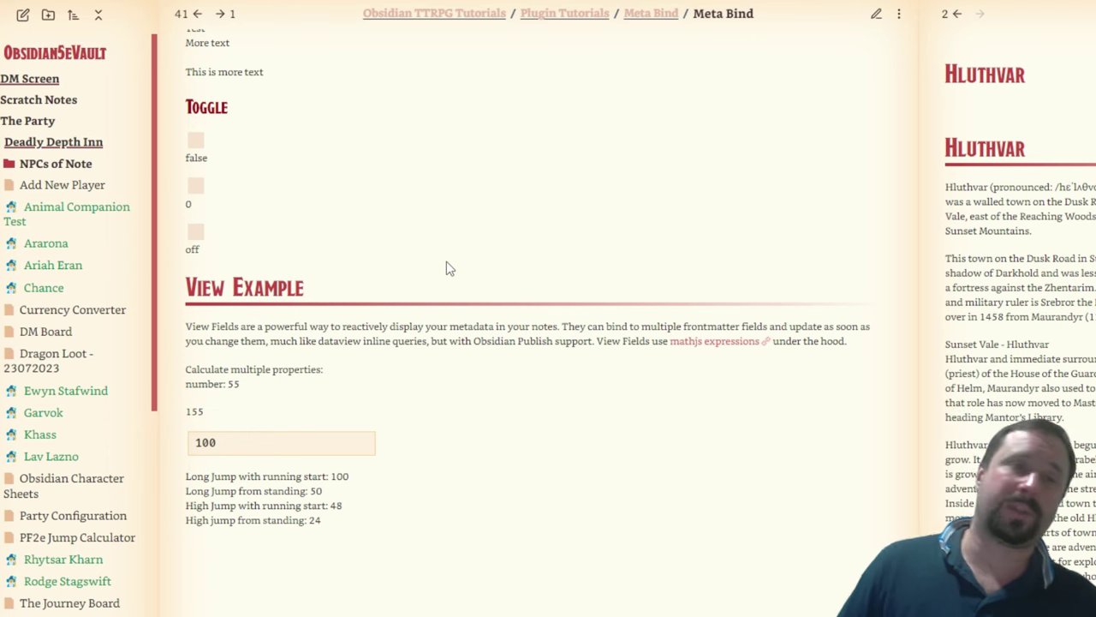
scroll(621, 419, up, 5)
scroll(634, 424, down, 15)
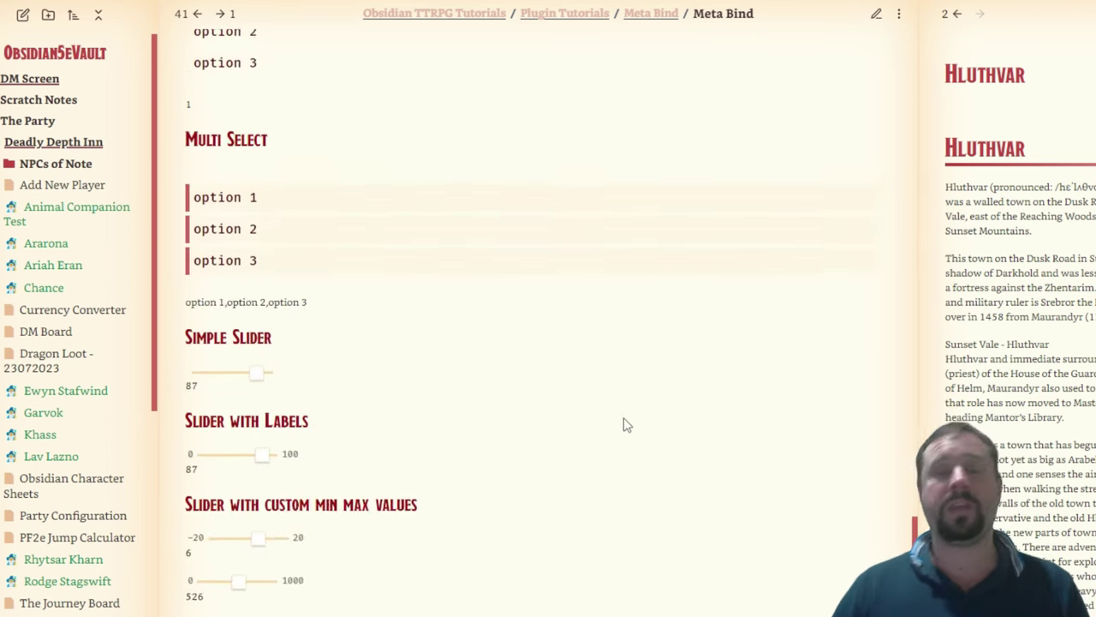
scroll(708, 430, up, 20)
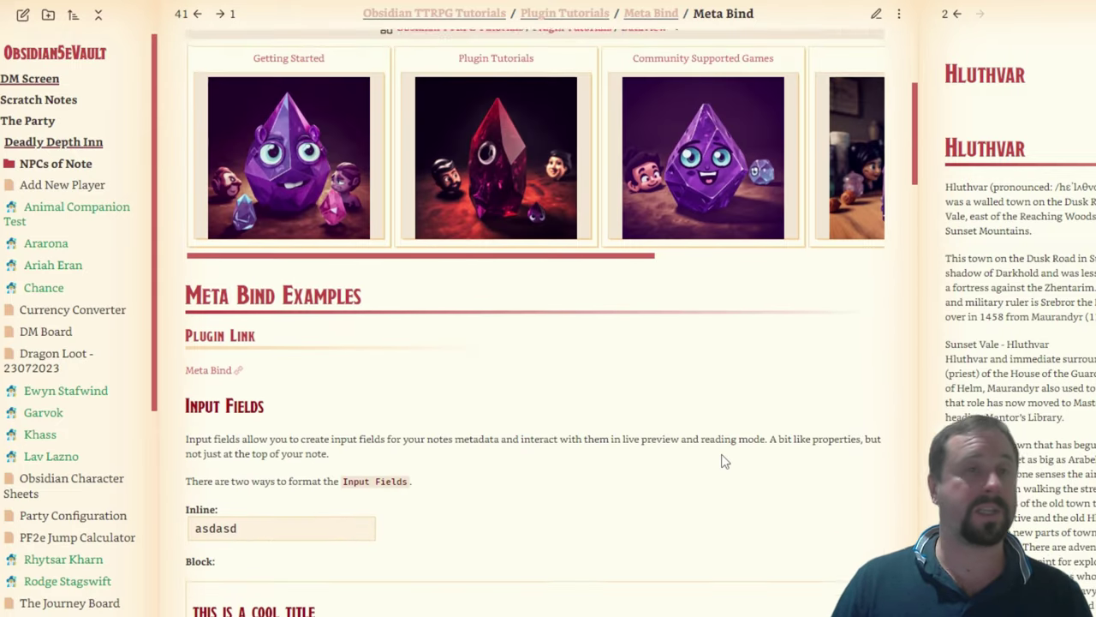
scroll(724, 462, down, 2)
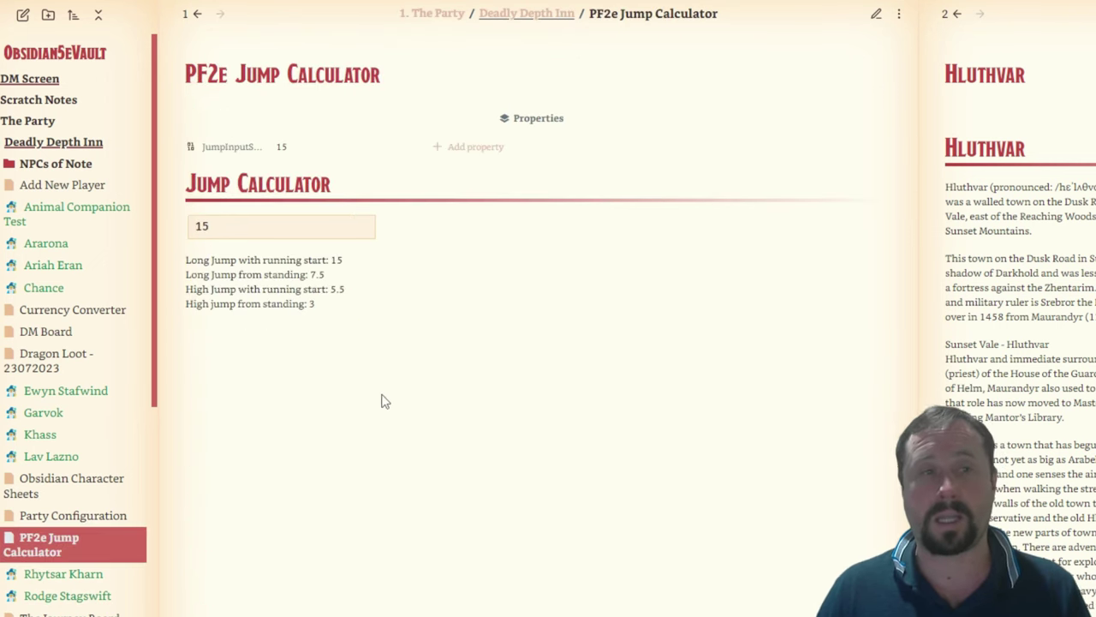
click(226, 238)
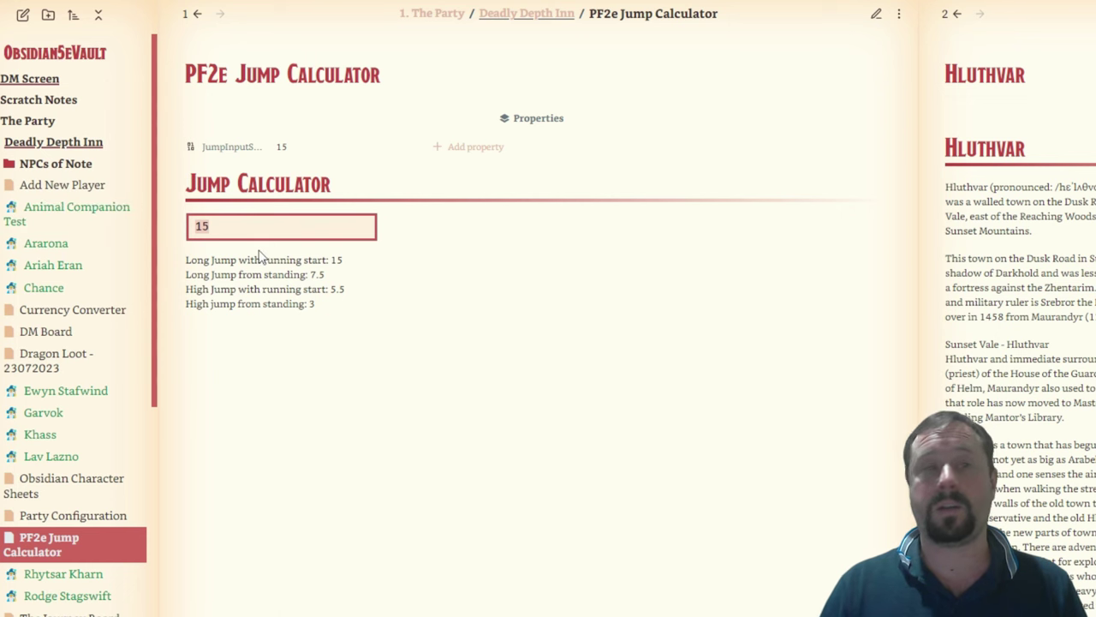
text(10)
click(553, 360)
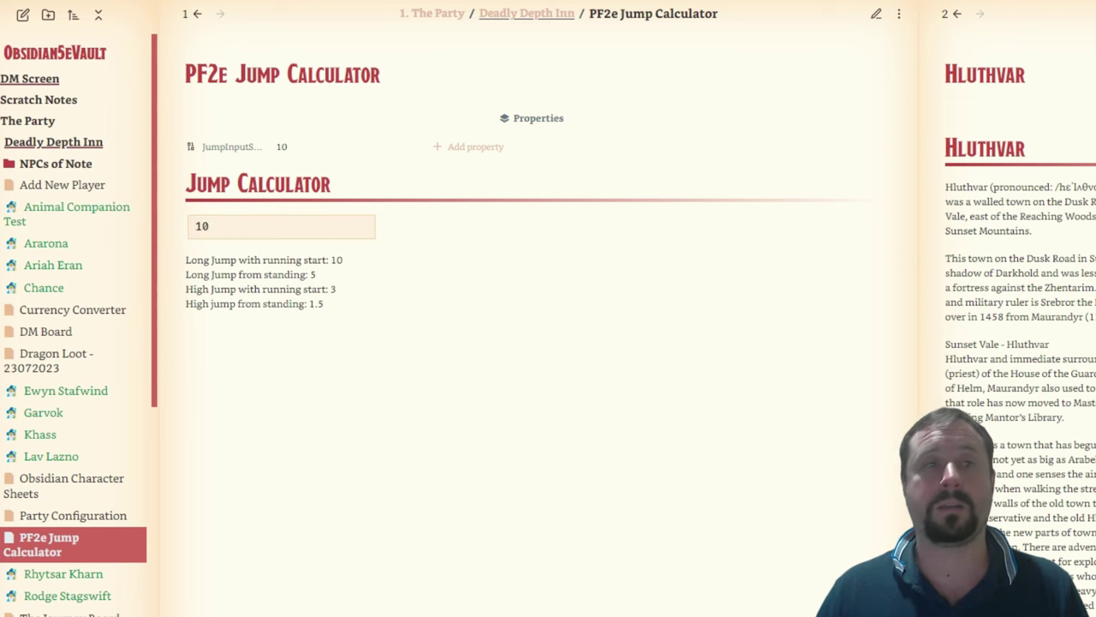
Return to the Meta Bind note and bring up its View Example section
key(ctrl+alt+Right)
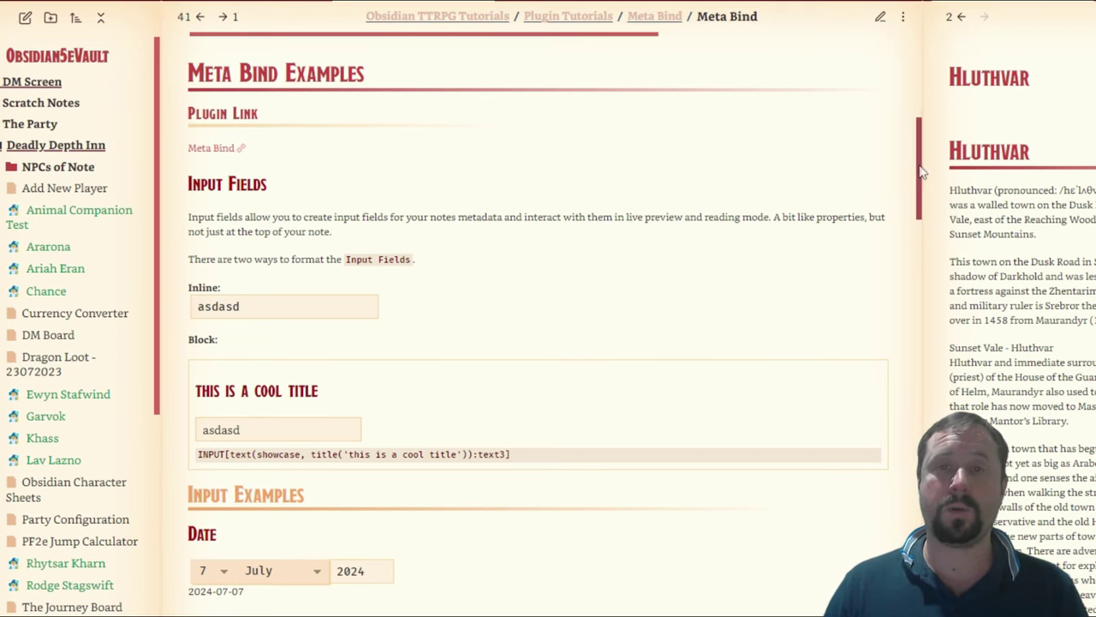
drag(921, 169, 921, 429)
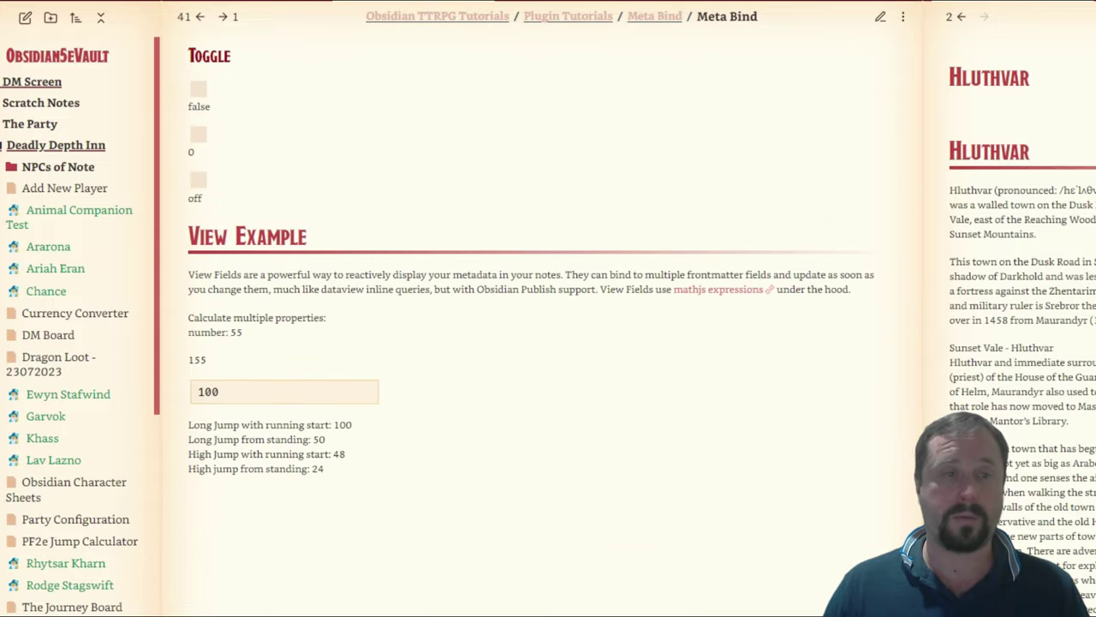
Set the number input in the View Example section to 50 and review the jump distances calculated from it
click(248, 391)
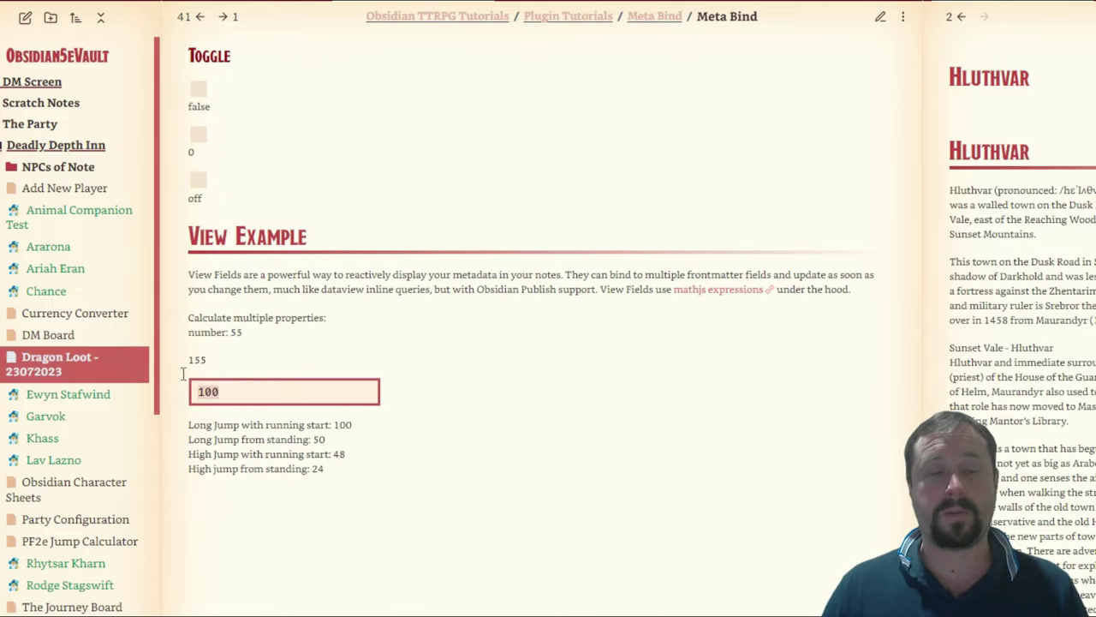
key(ctrl+a)
text(50)
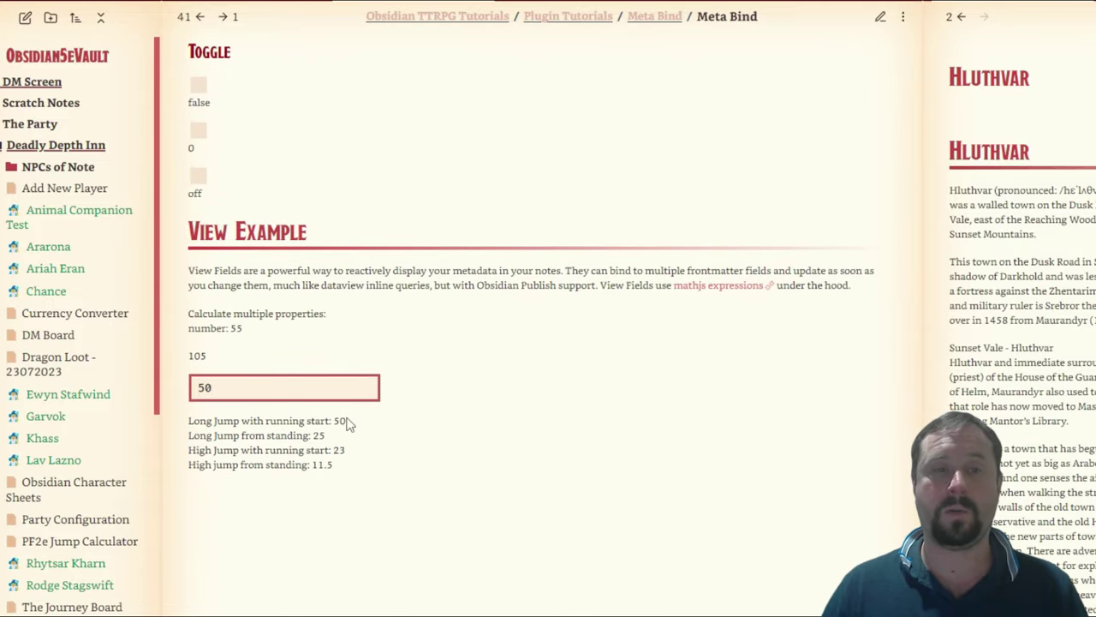
click(326, 417)
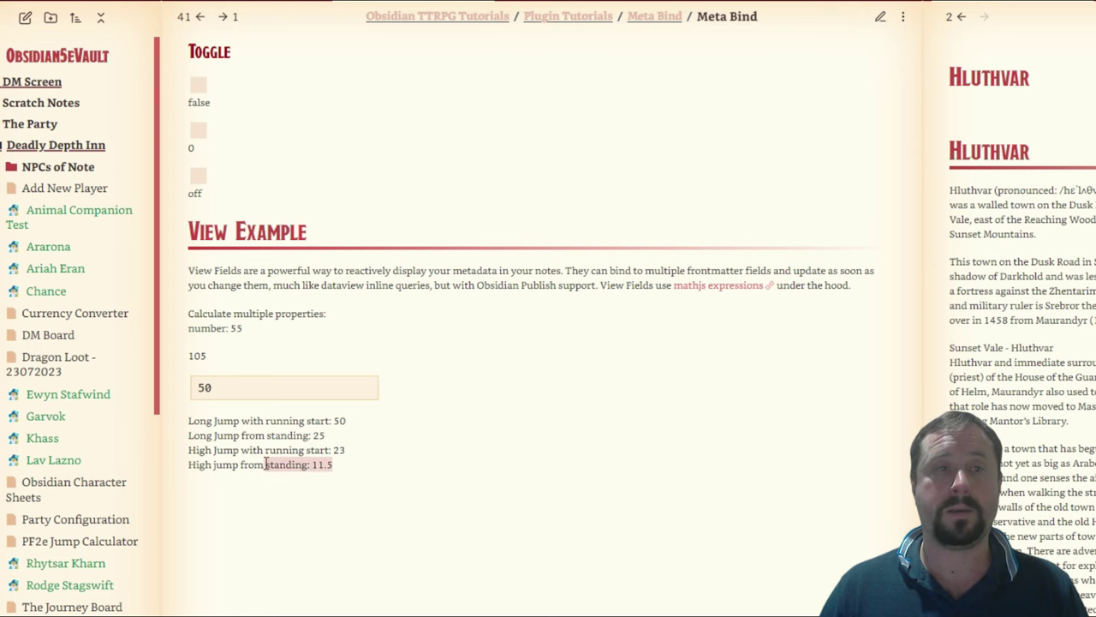
scroll(376, 508, up, 5)
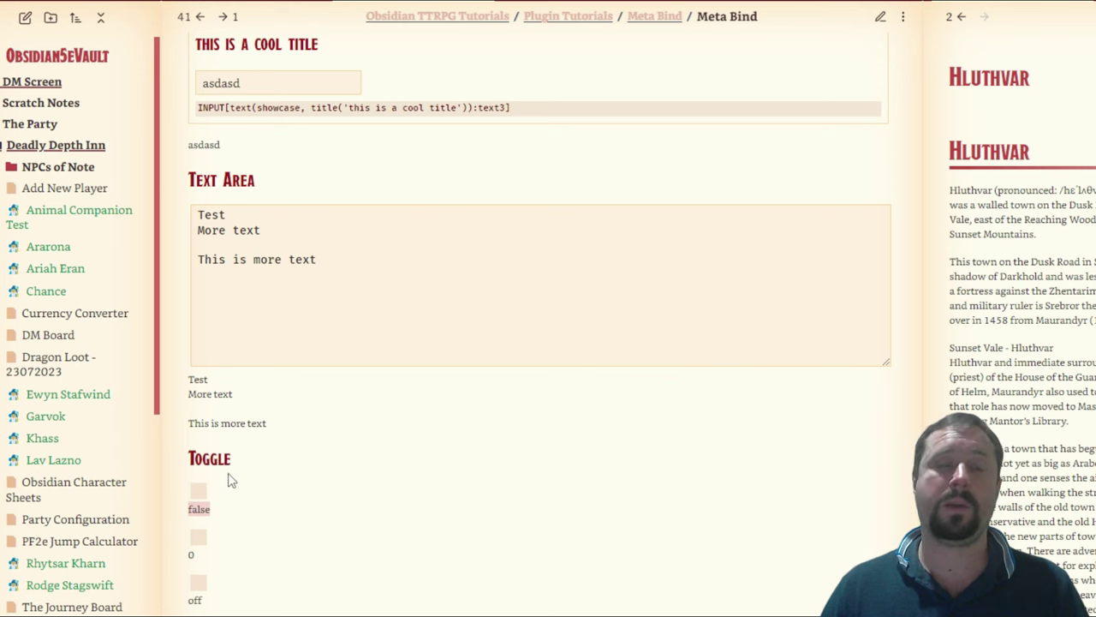
scroll(474, 452, down, 3)
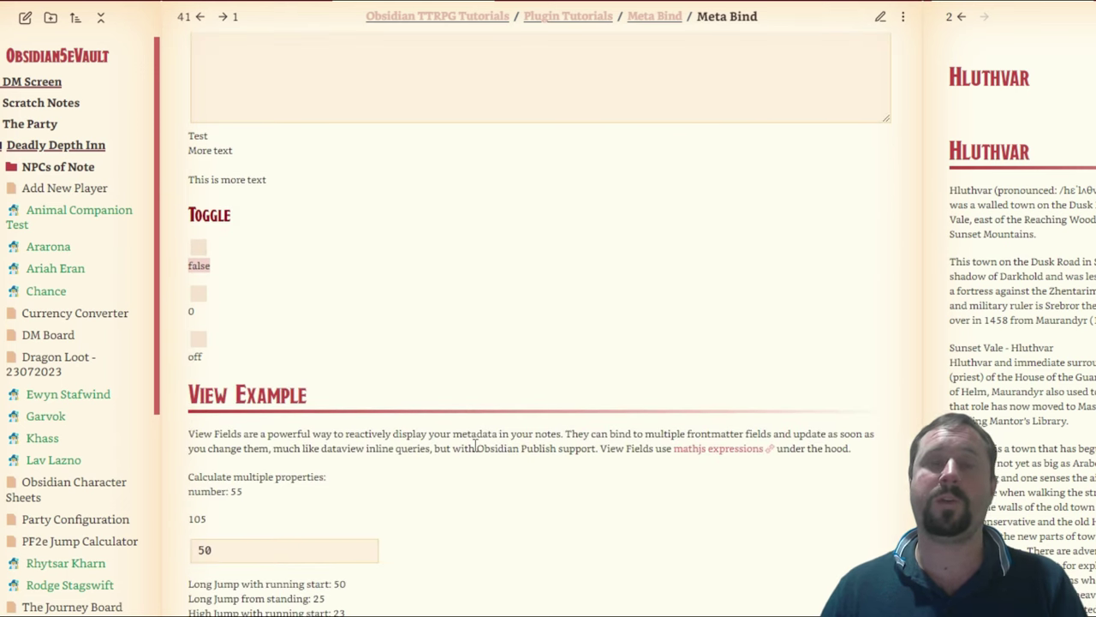
scroll(502, 447, down, 1)
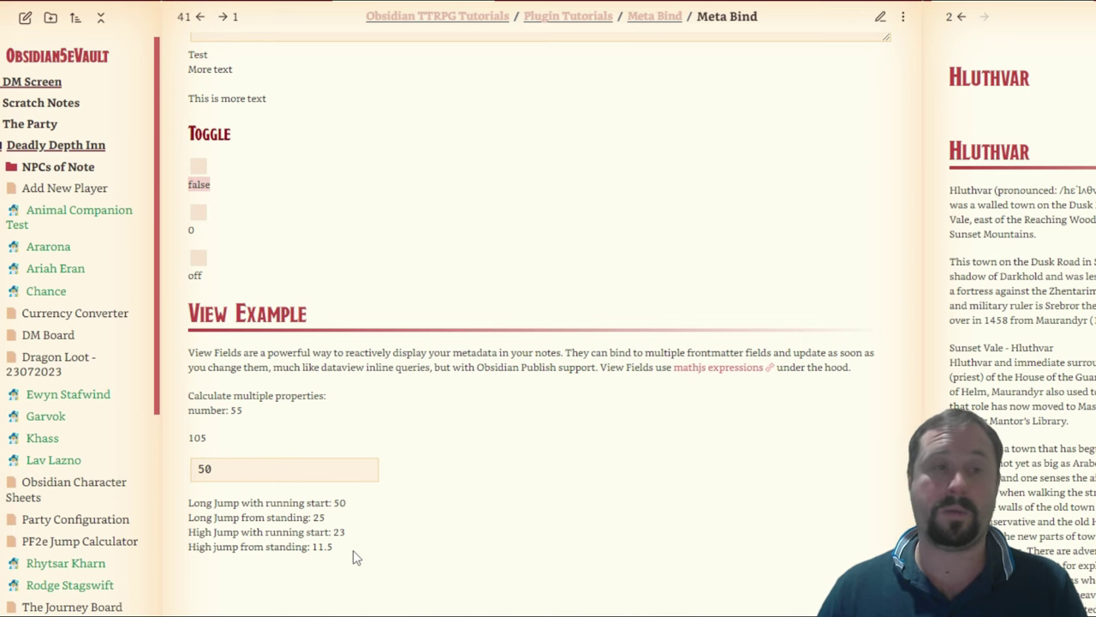
Show the note's source and highlight the VIEW code adding JumpInputStrength and number, including its JumpInputStrength property name
click(879, 16)
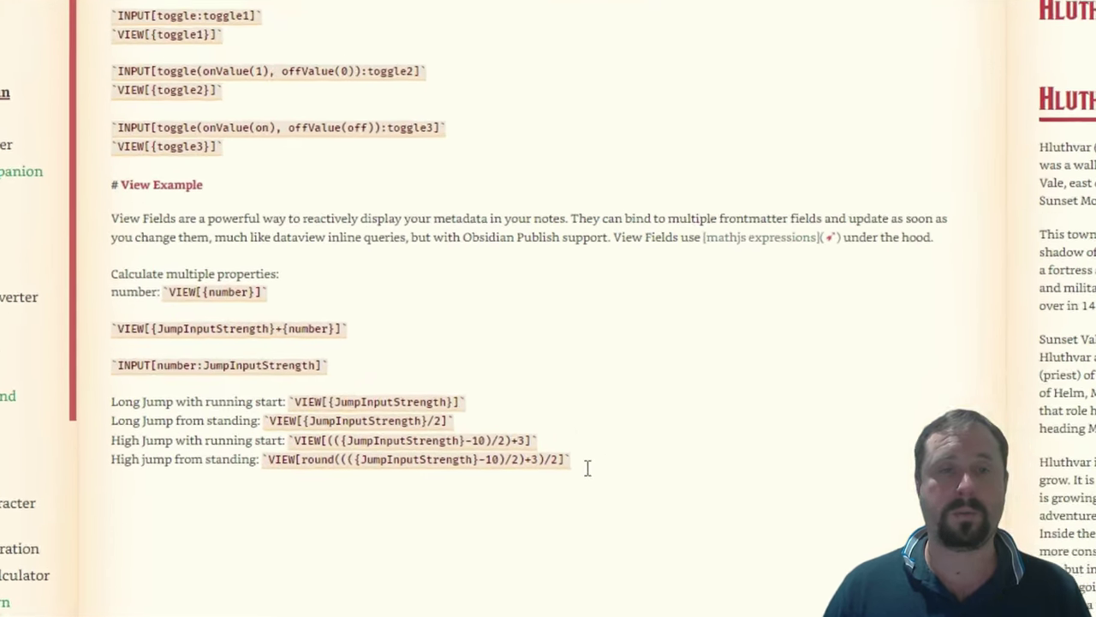
drag(588, 467, 828, 383)
click(828, 383)
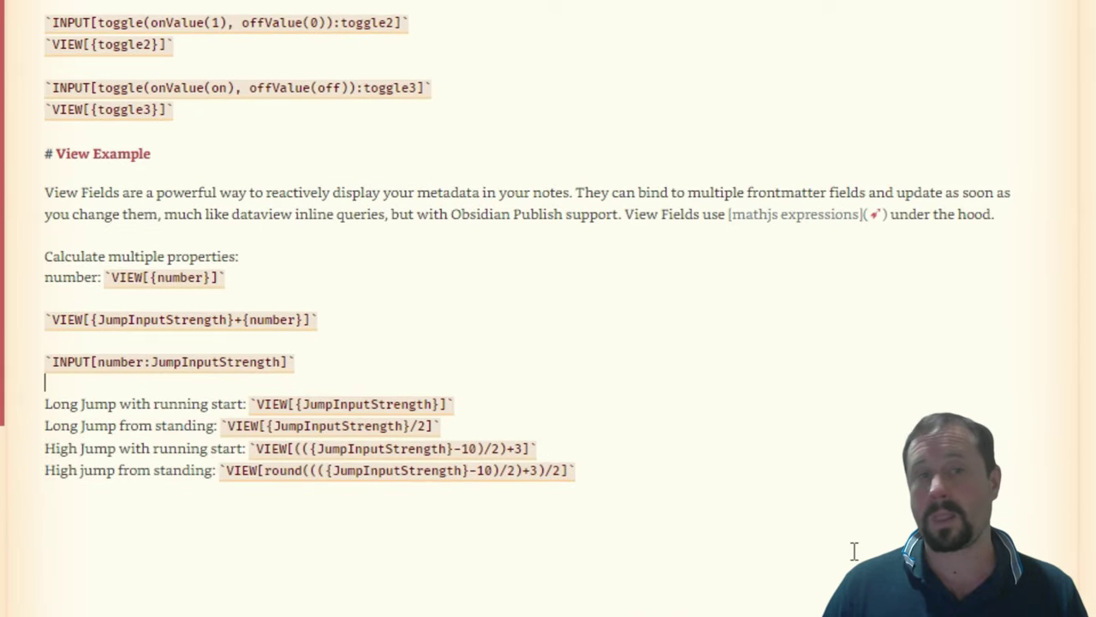
scroll(440, 558, down, 2)
scroll(88, 338, up, 3)
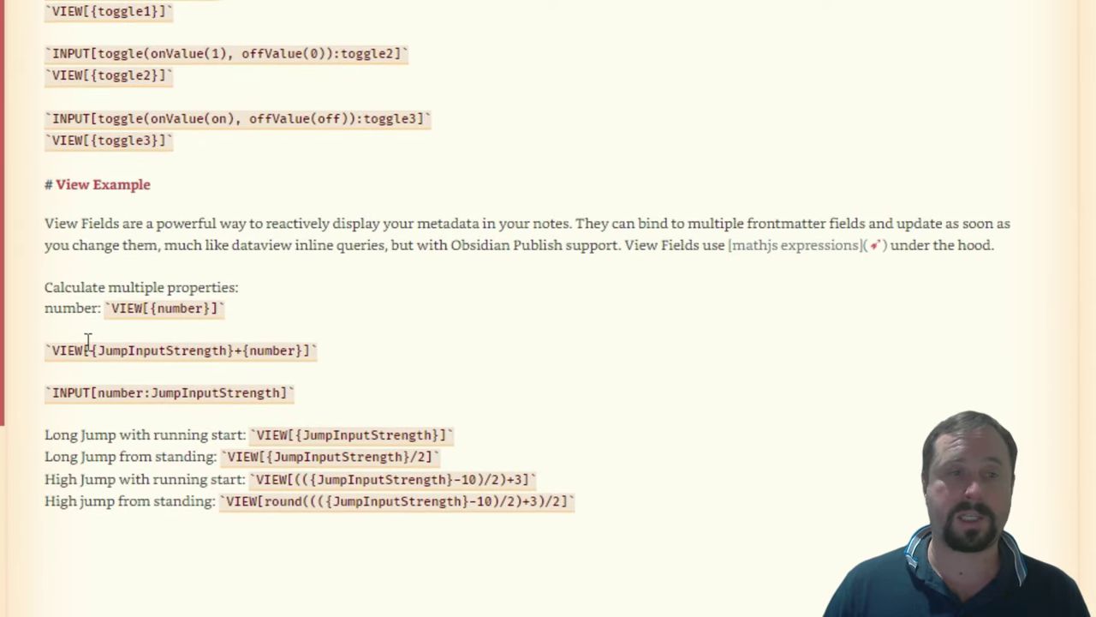
drag(48, 351, 325, 351)
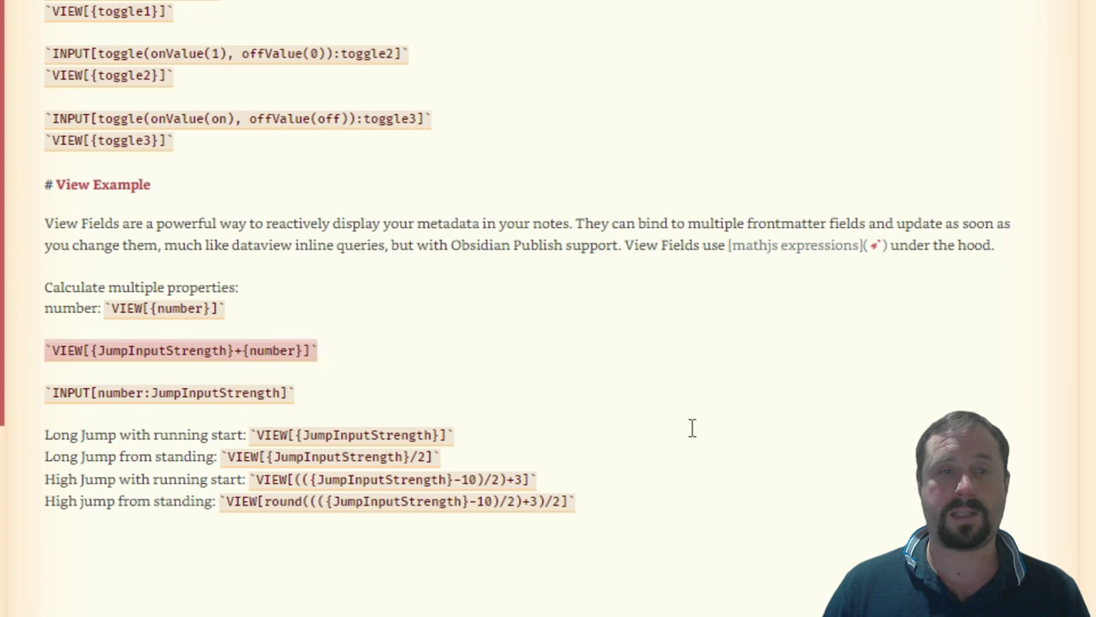
click(718, 396)
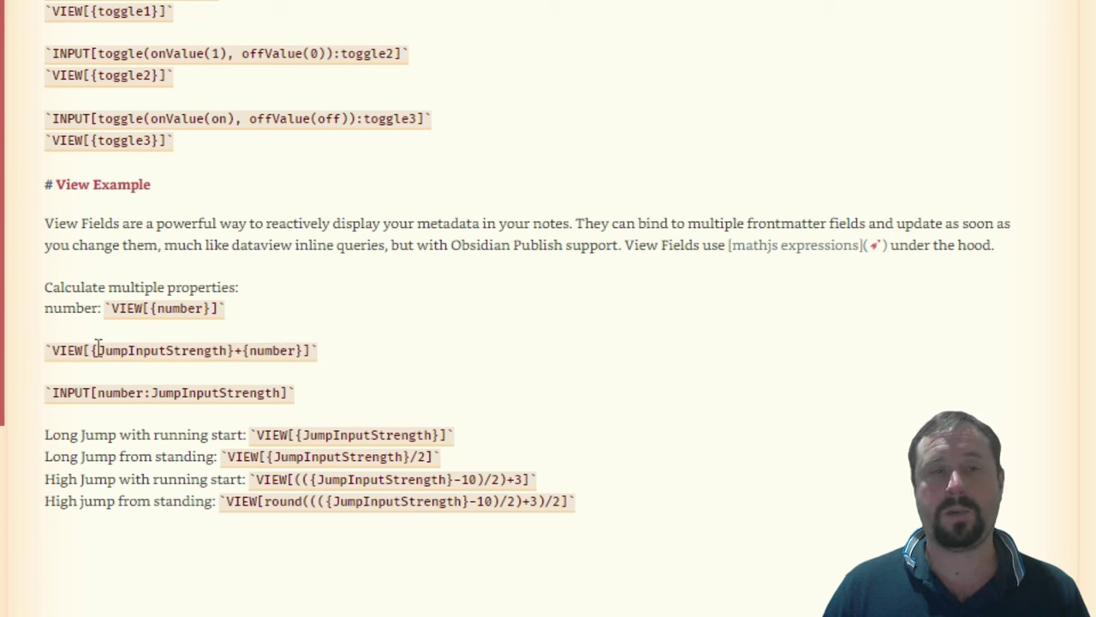
drag(97, 348, 222, 351)
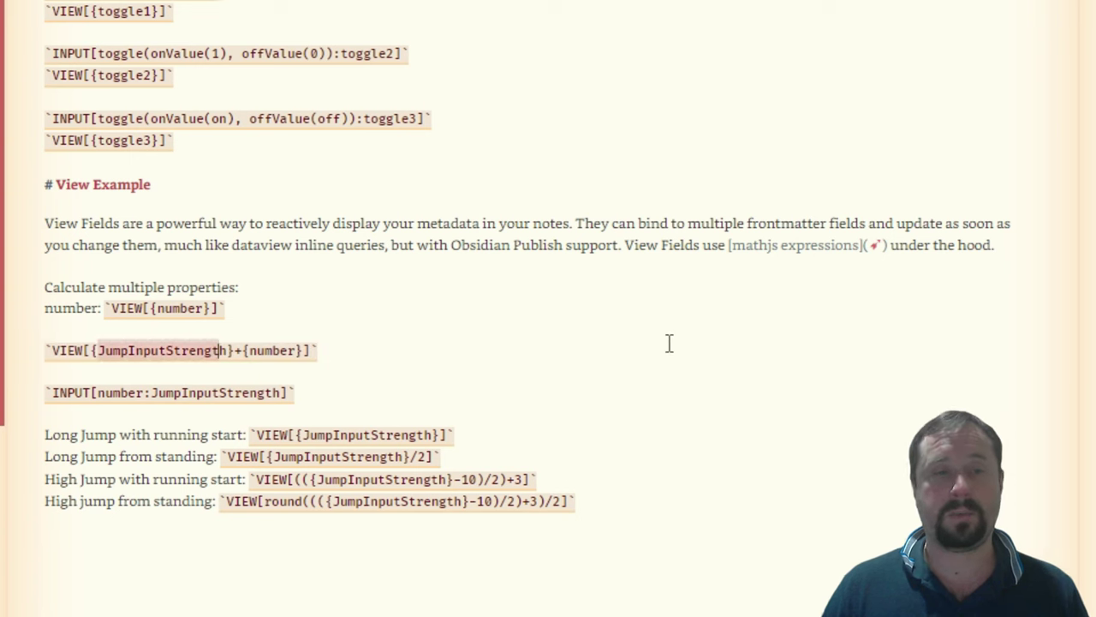
Return to the rendered note, set the View Example number input to 45, and highlight the calculated jump results
key(ctrl+e)
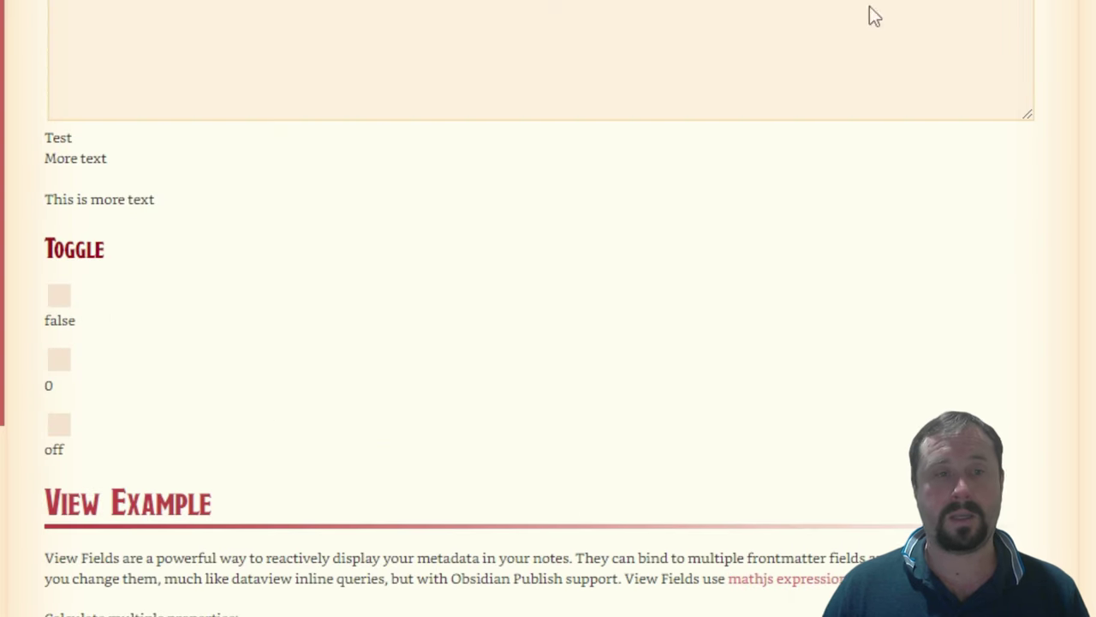
drag(121, 298, 37, 305)
click(60, 390)
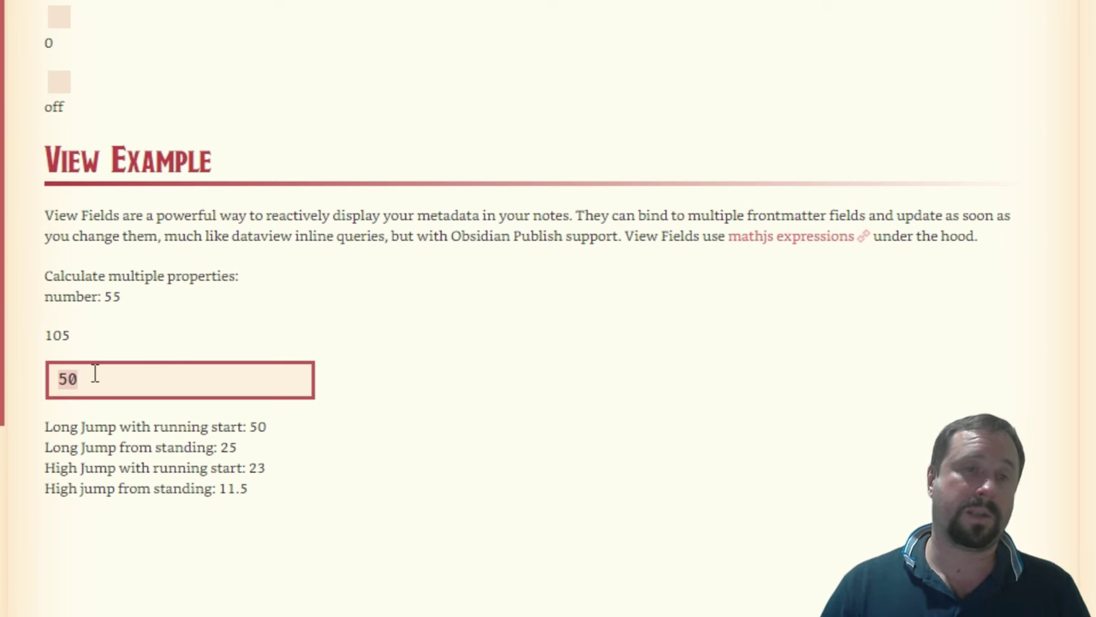
text(45)
click(78, 331)
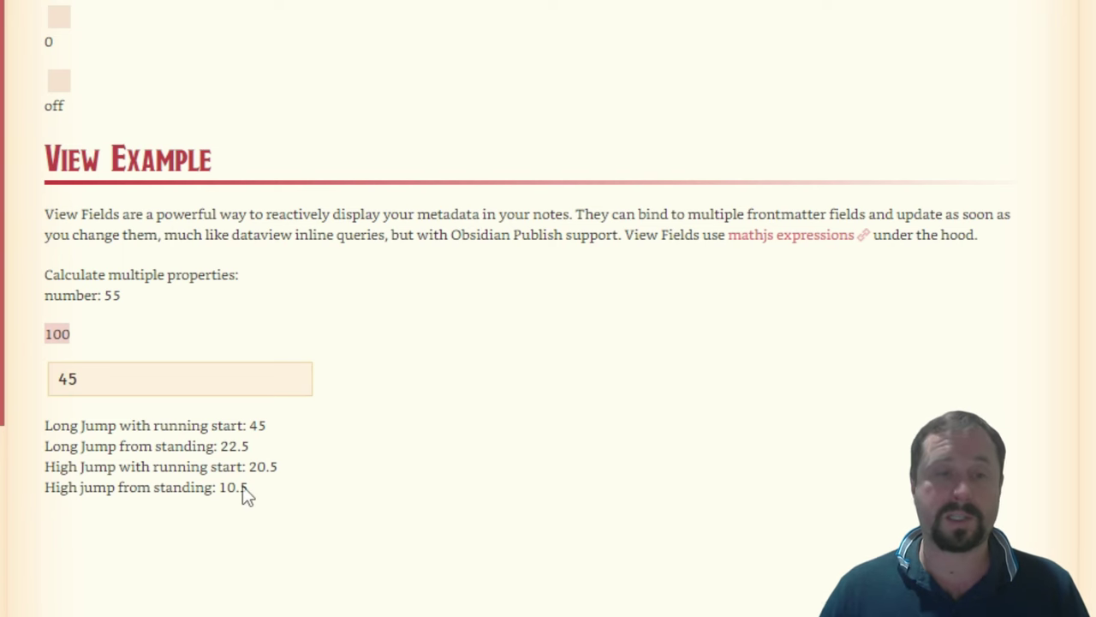
drag(274, 486, 219, 426)
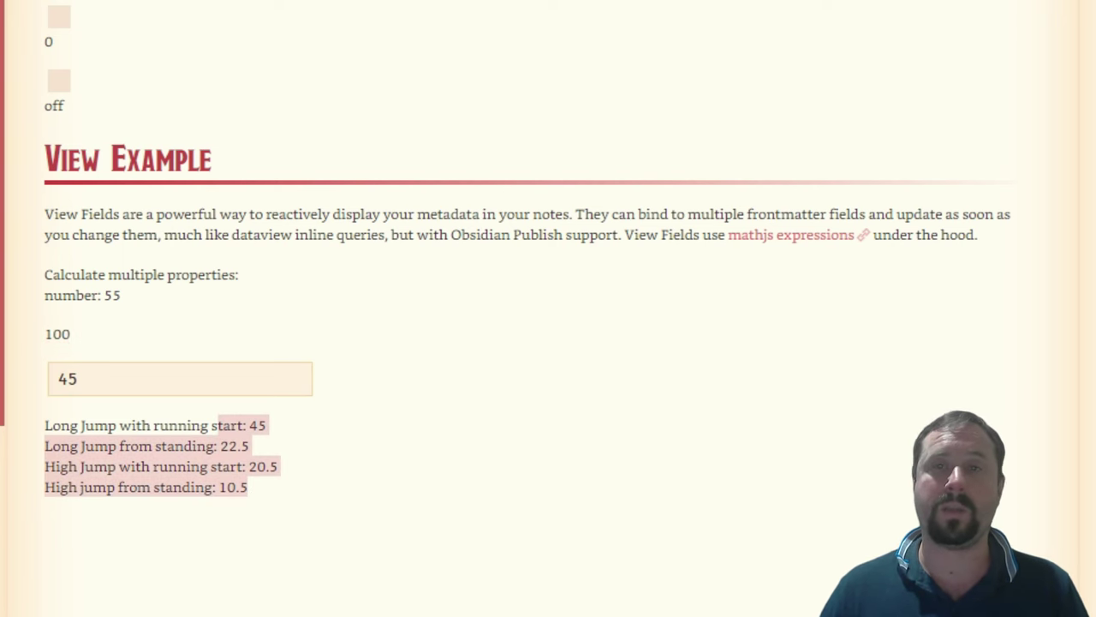
Examine the long and high jump VIEW formulas in the note's source, and return to the rendered note
key(ctrl+e)
drag(594, 454, 158, 361)
click(606, 532)
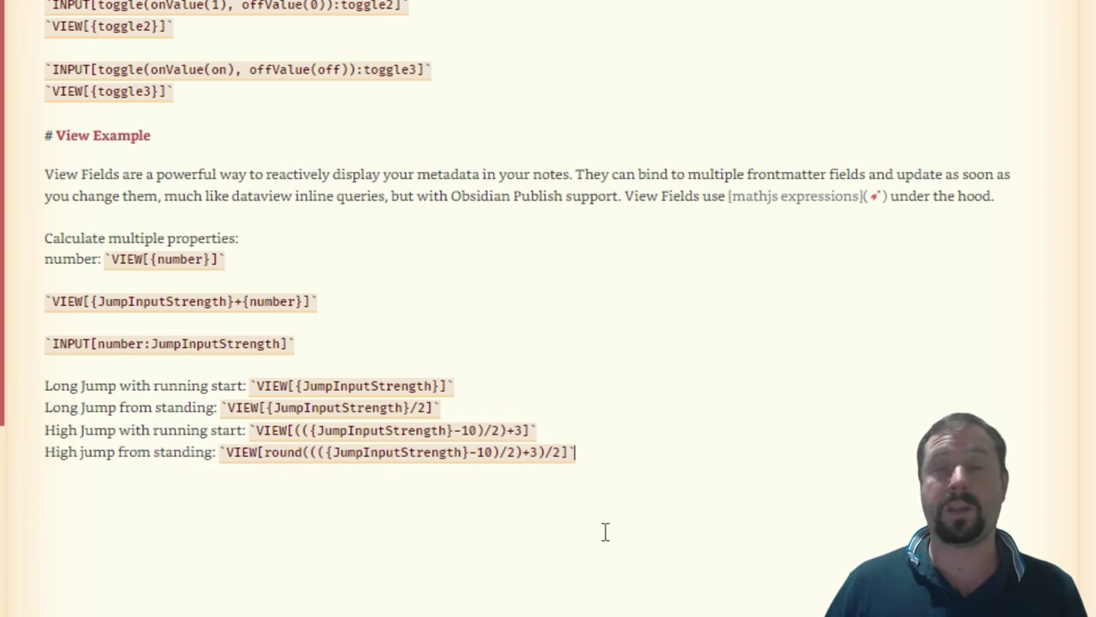
key(ctrl+e)
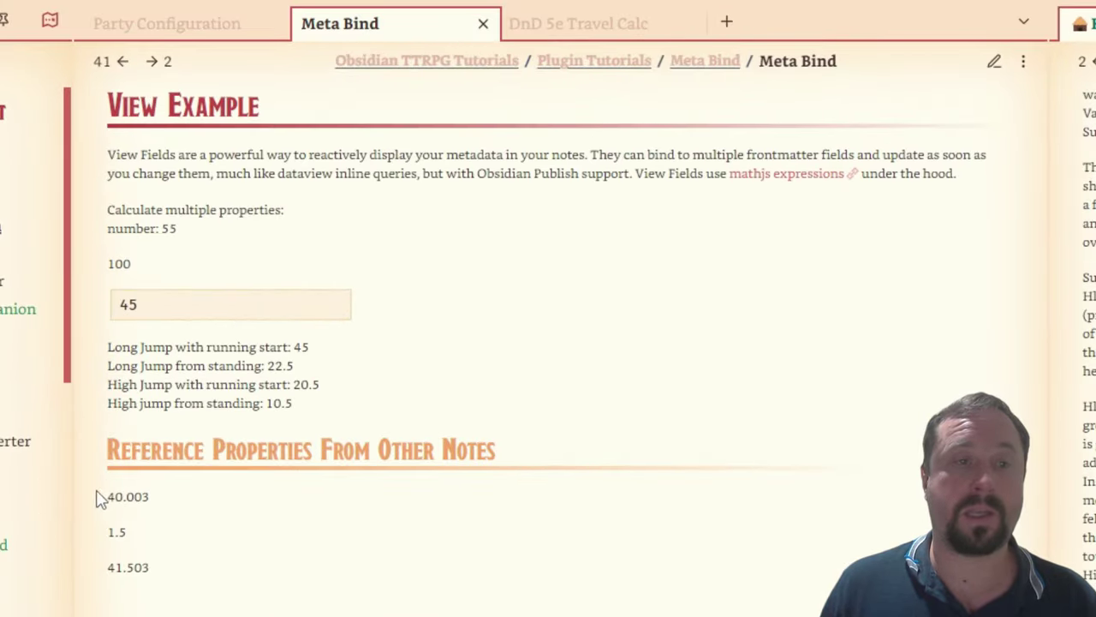
Show the source of Reference Properties From Other Notes and highlight the BaseSpeed VIEW code and its Party Configuration note name
click(993, 64)
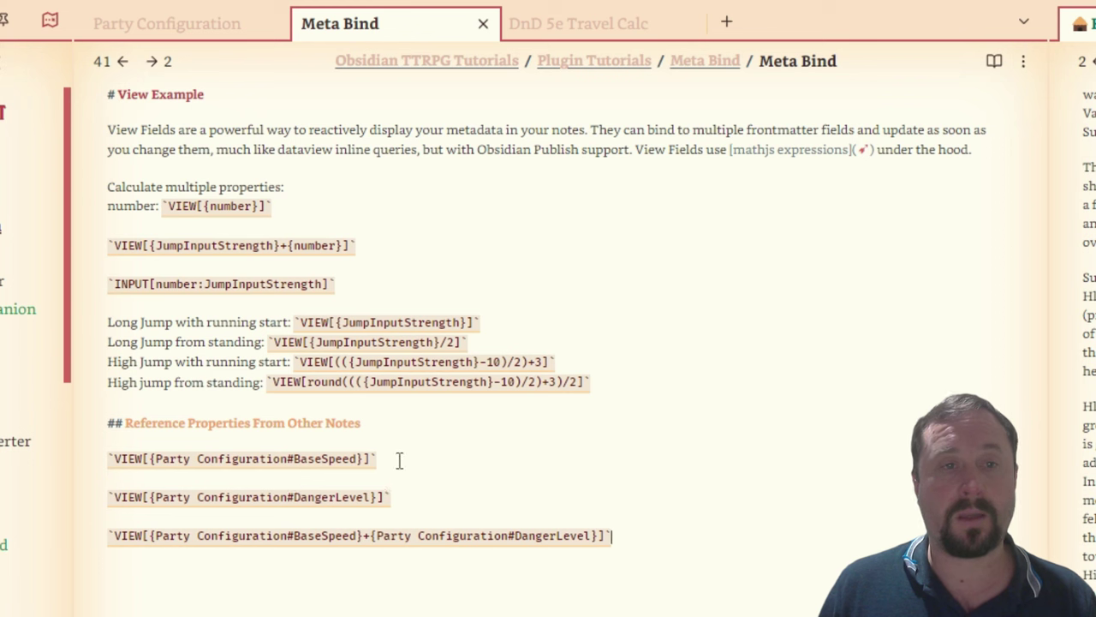
drag(397, 458, 107, 466)
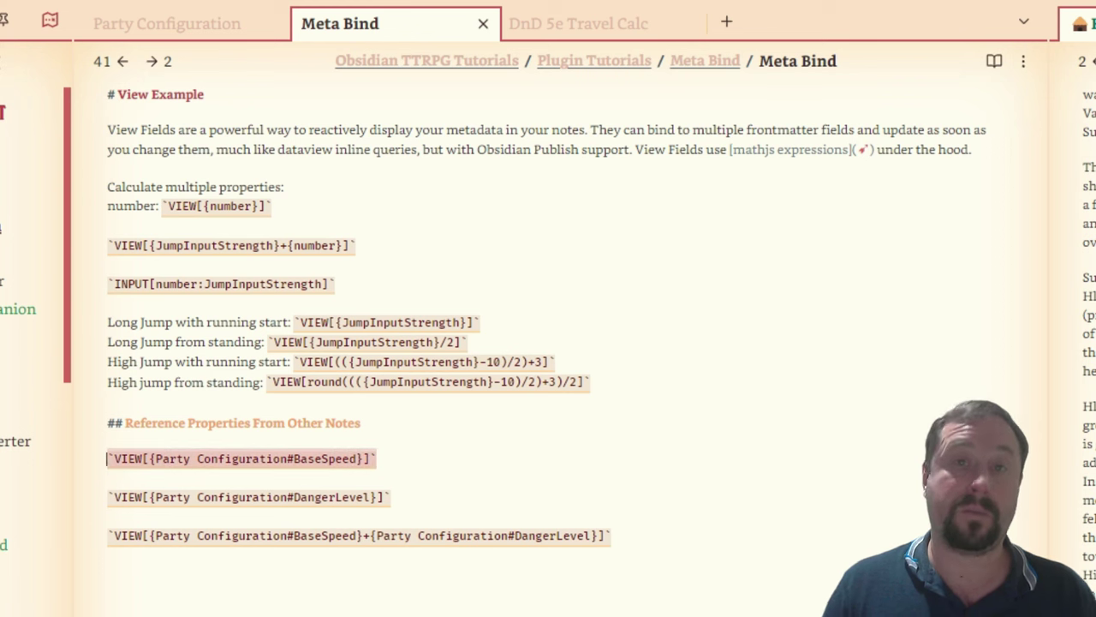
click(612, 580)
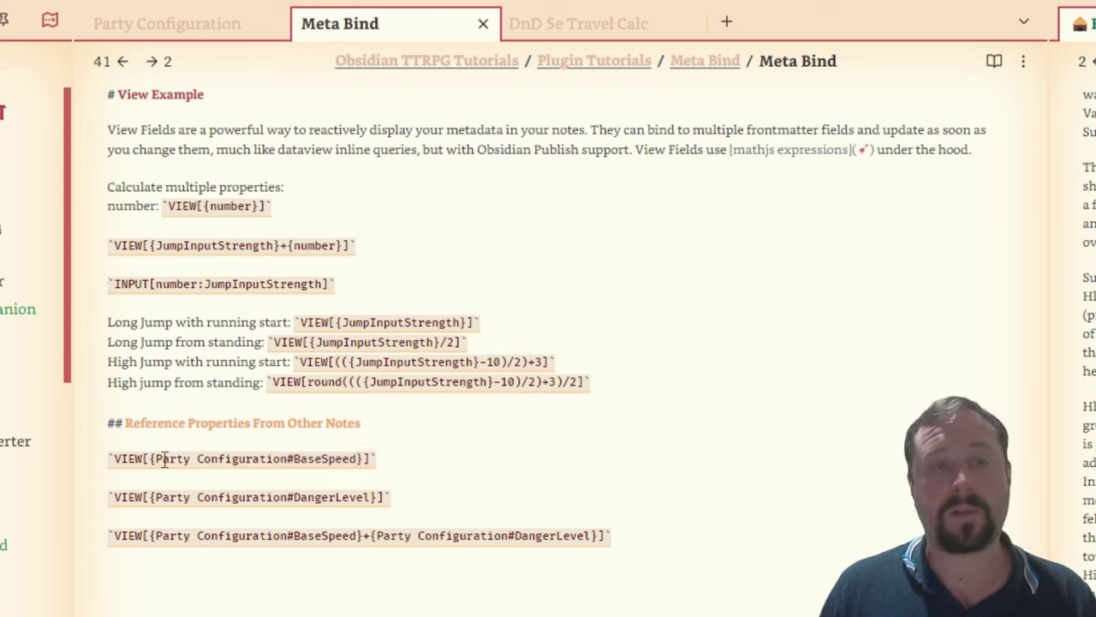
drag(155, 459, 283, 458)
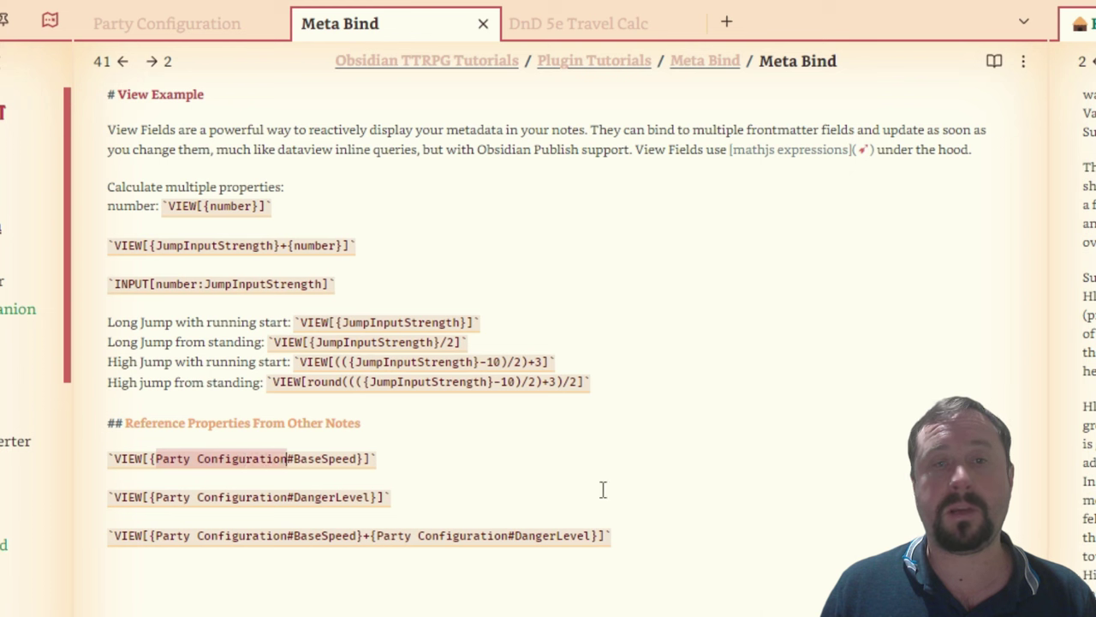
click(292, 458)
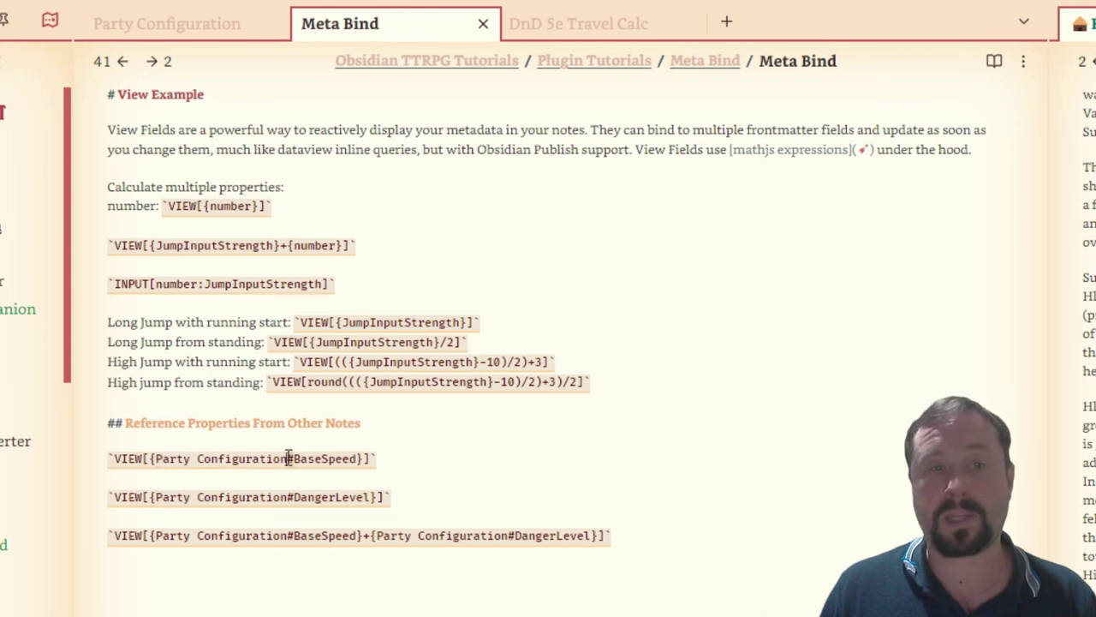
Check the BaseSpeed property in the Party Configuration note, and return to the Meta Bind note in its rendered form
click(194, 32)
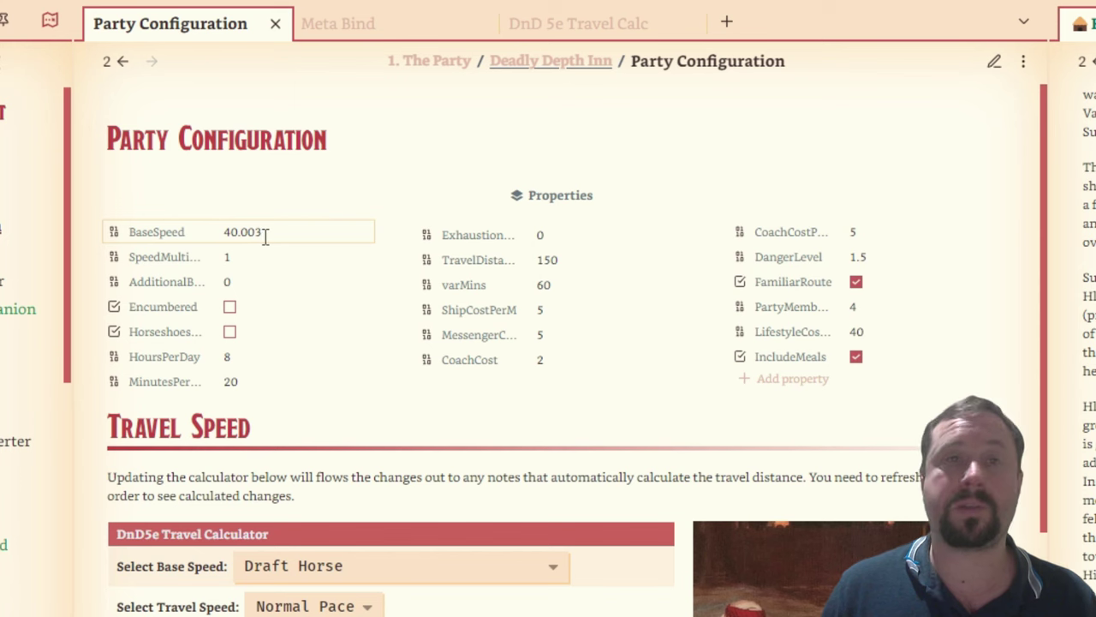
click(326, 24)
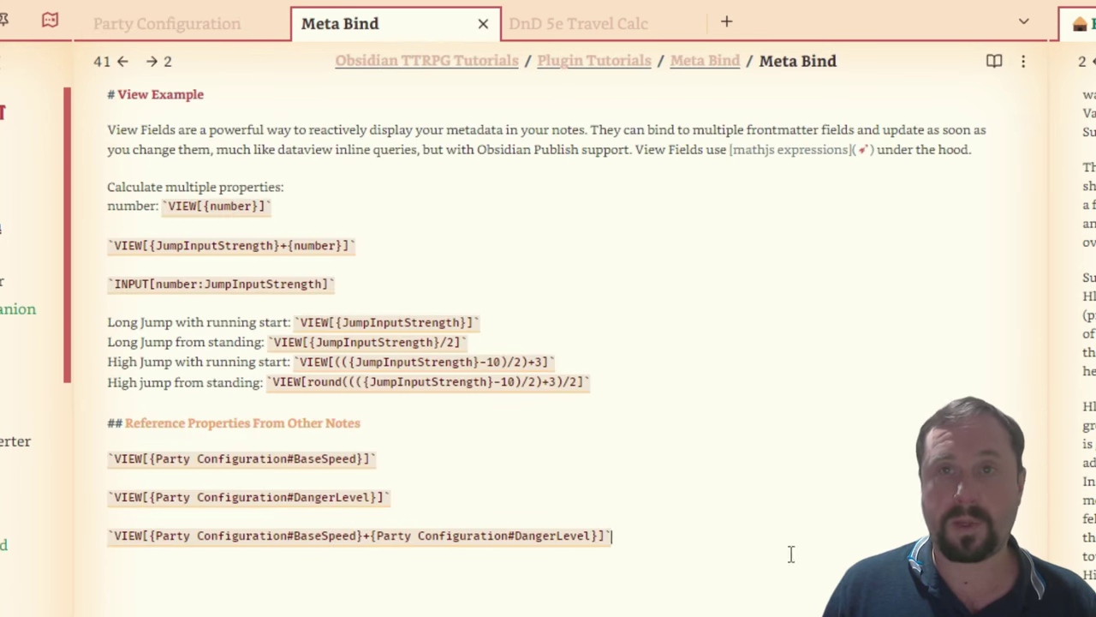
click(993, 61)
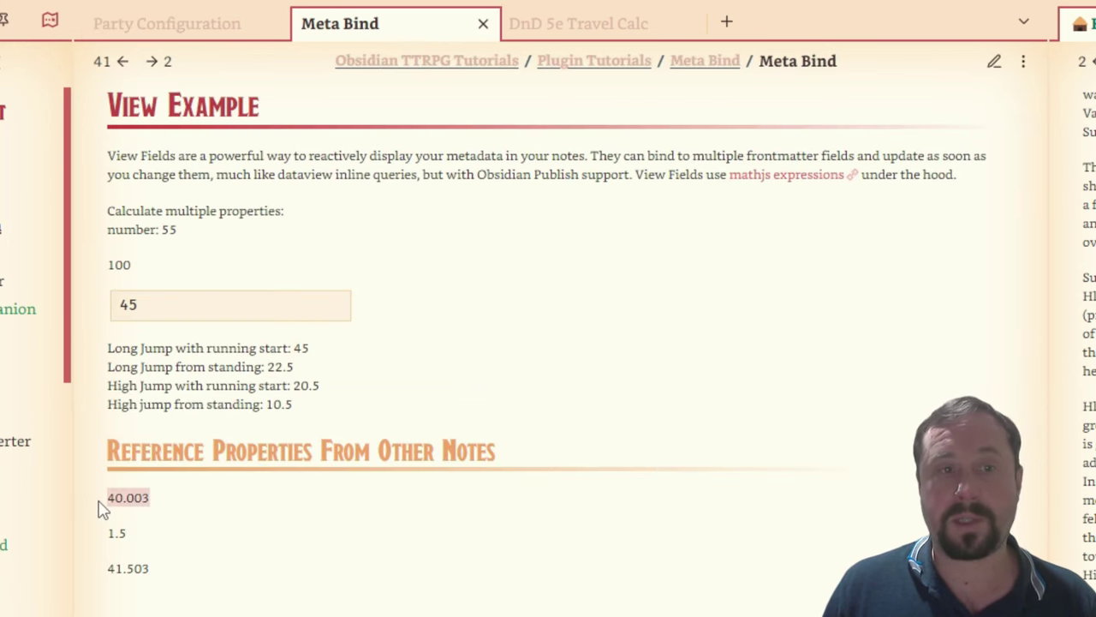
Show the note's source again and highlight the VIEW code that adds Party Configuration's BaseSpeed and DangerLevel
click(994, 61)
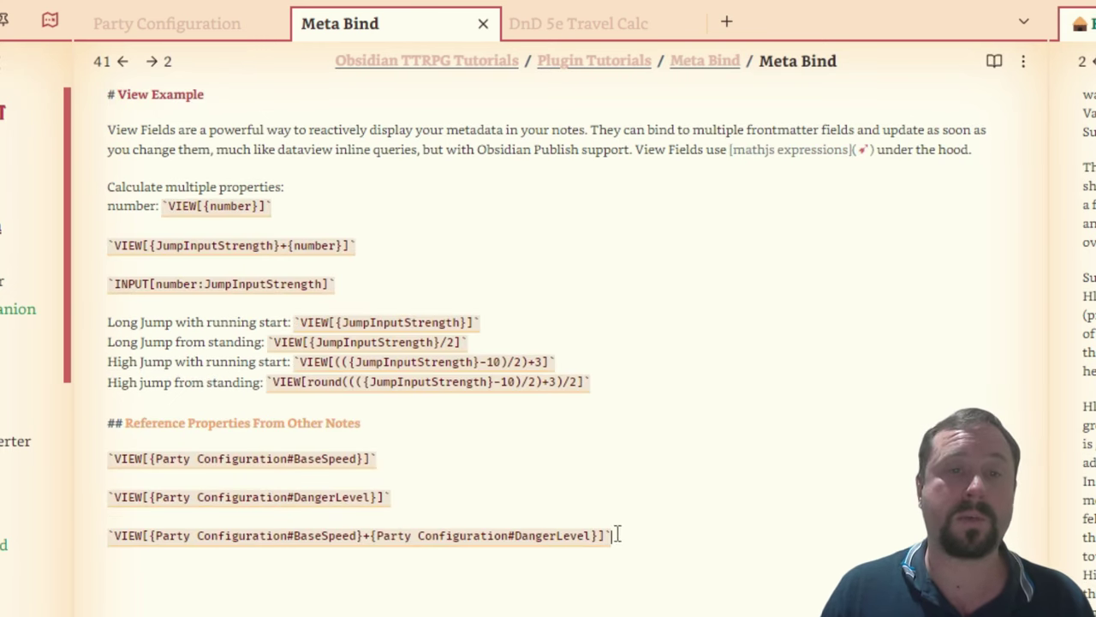
drag(627, 535, 105, 537)
click(352, 614)
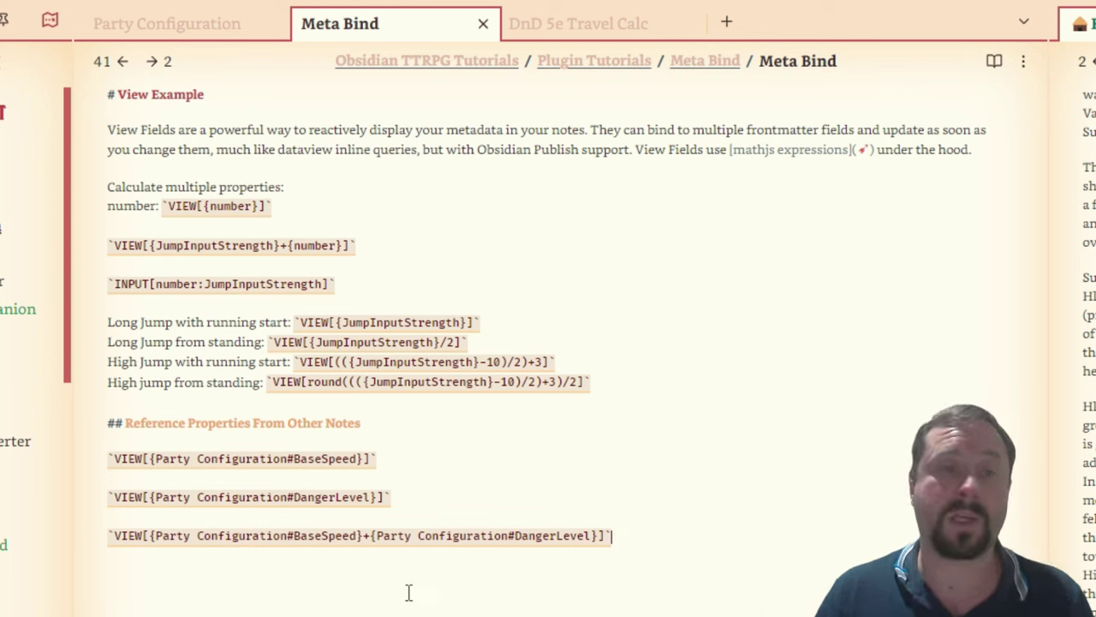
Highlight the Party Configuration note name, followed by the BaseSpeed property name, inside the VIEW code that adds two properties
double_click(159, 535)
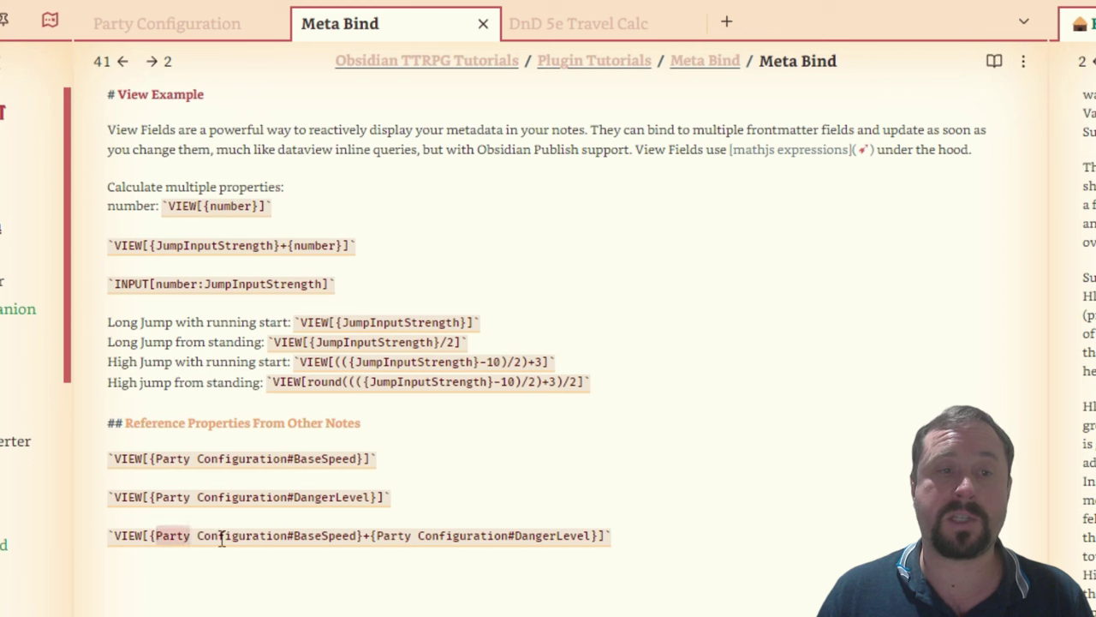
drag(221, 538, 297, 535)
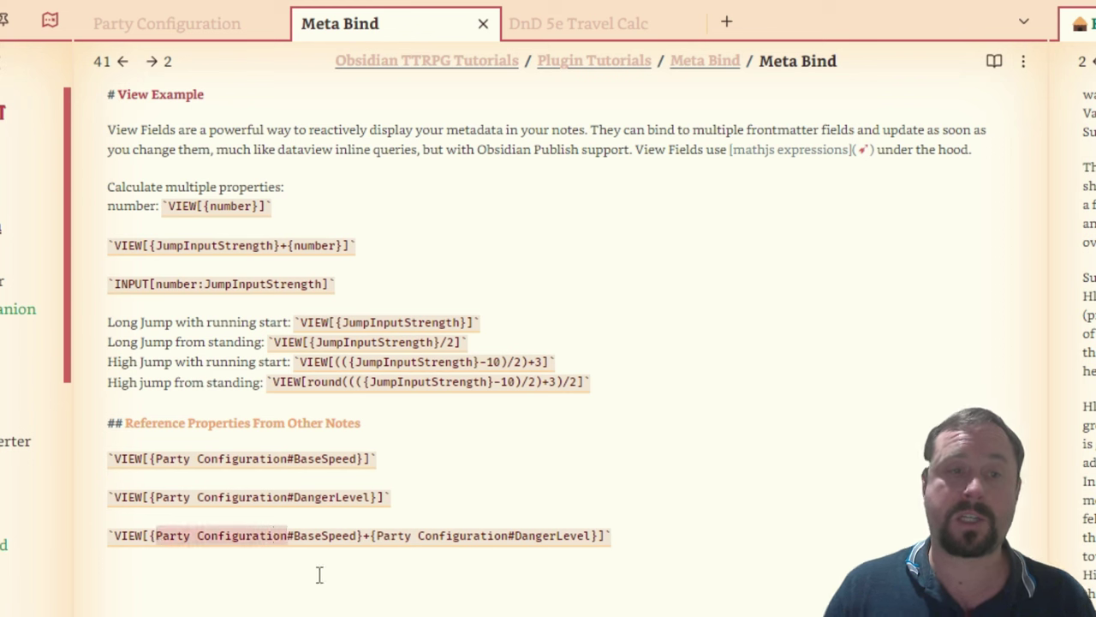
key(Right)
key(Right)
key(shift+Right)
key(shift+Right)
key(shift+Right)
key(shift+Right)
key(shift+Right)
key(shift+Right)
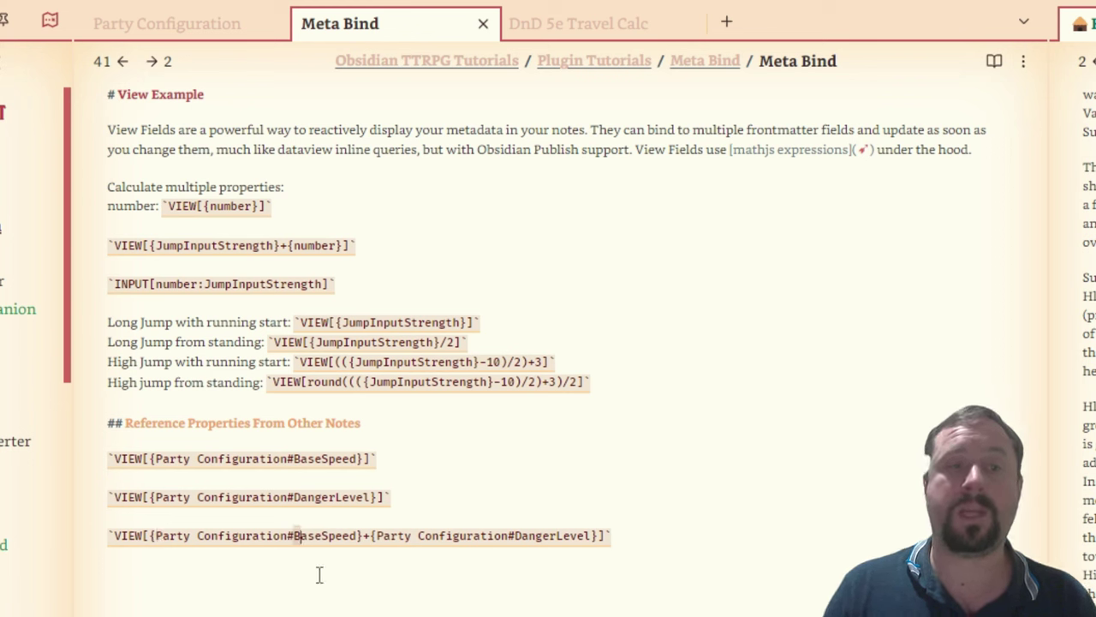
key(shift+Right)
key(shift+Right)
key(shift+Right)
key(shift+Right)
key(shift+Right)
key(shift+Left)
key(shift+Left)
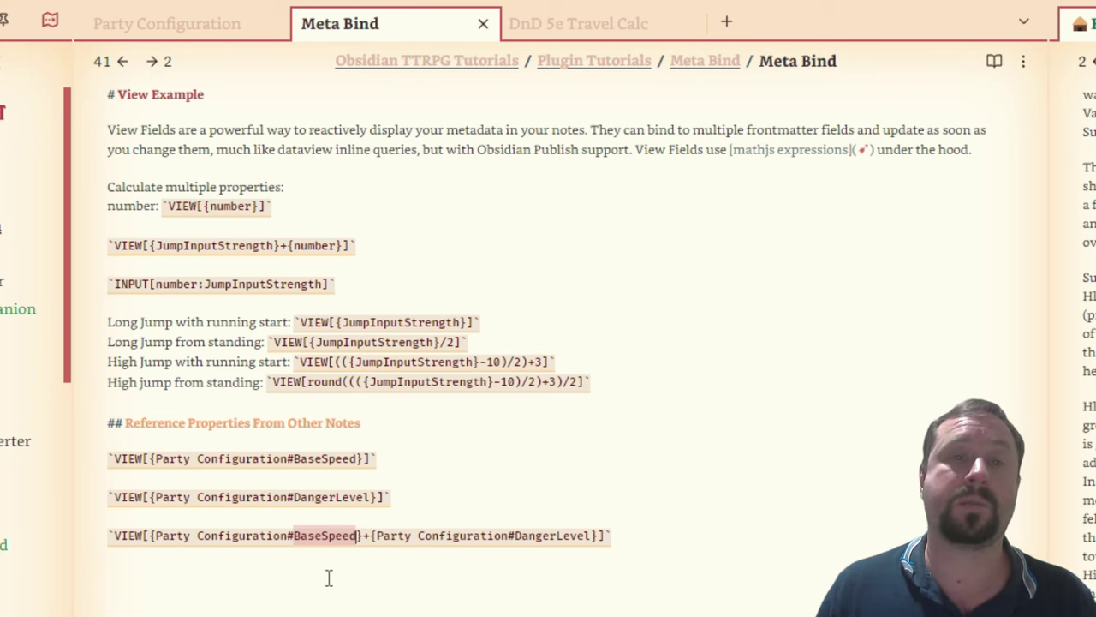
key(End)
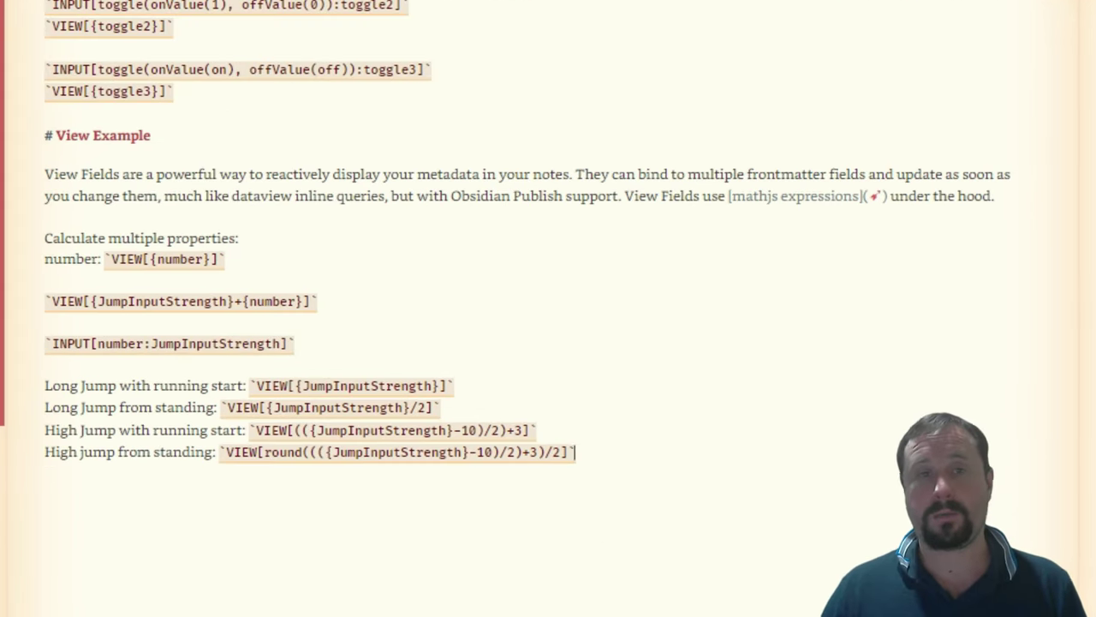
Return to the rendered Meta Bind note and look back over its earlier input field examples
key(ctrl+e)
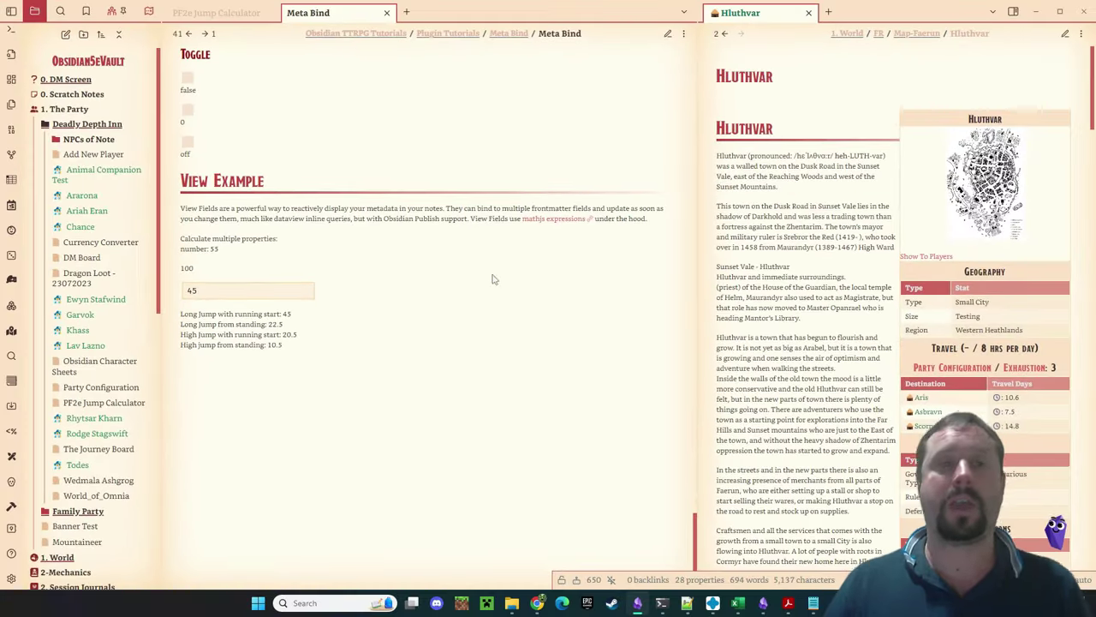
scroll(540, 301, up, 5)
scroll(541, 301, up, 10)
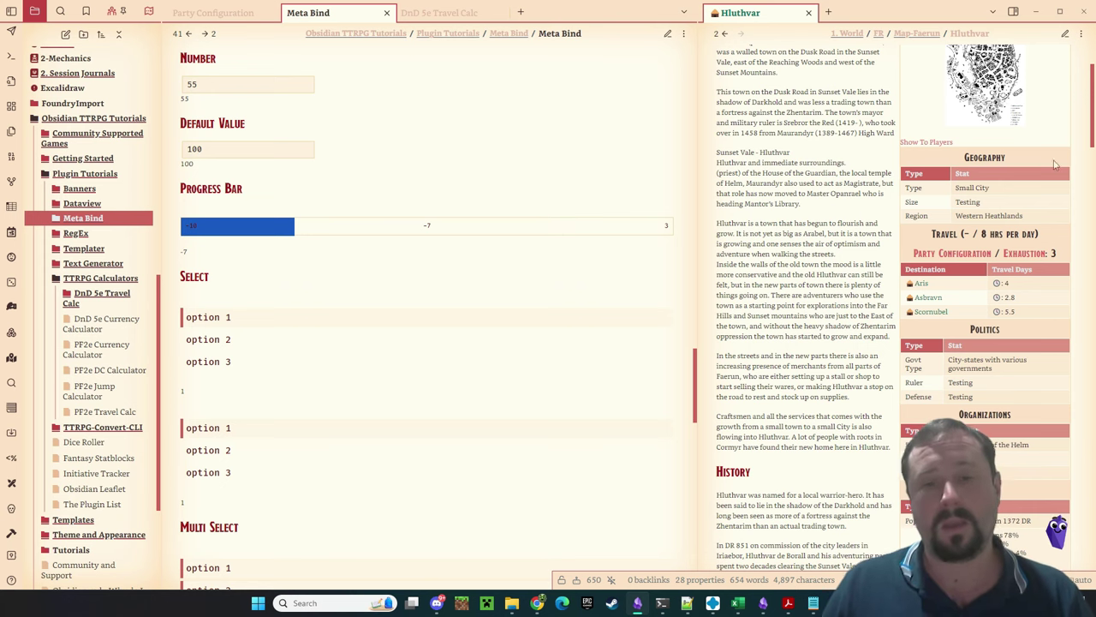
Switch to the Obsidian TTRPG Tutorials site in Chrome, search it for "Calc" and open the TTRPG Calculators page
mouse_move(537, 603)
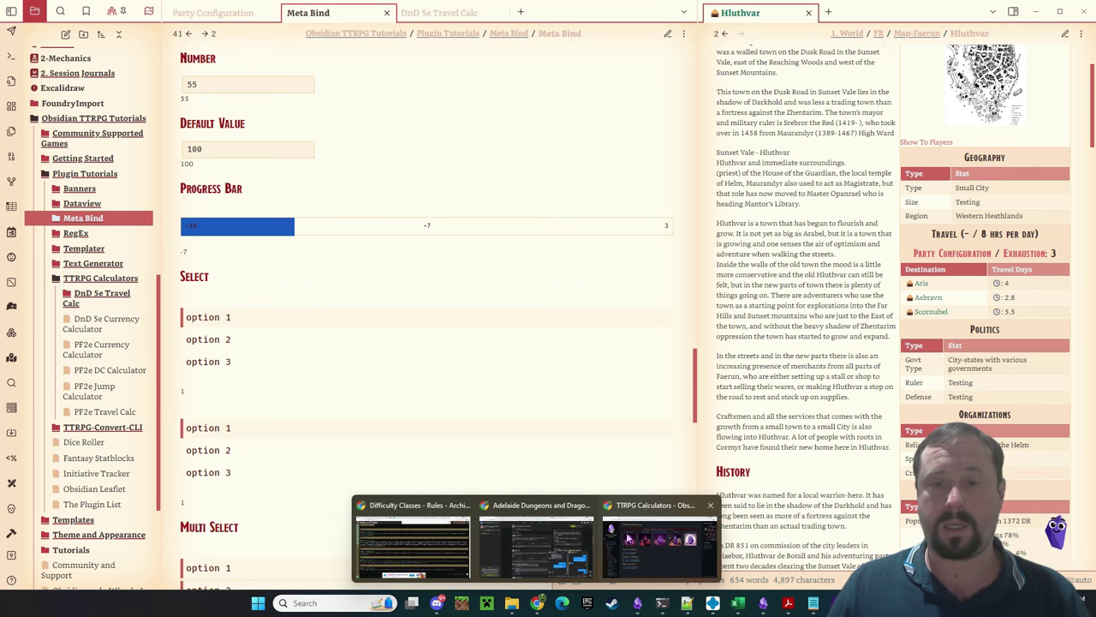
click(629, 538)
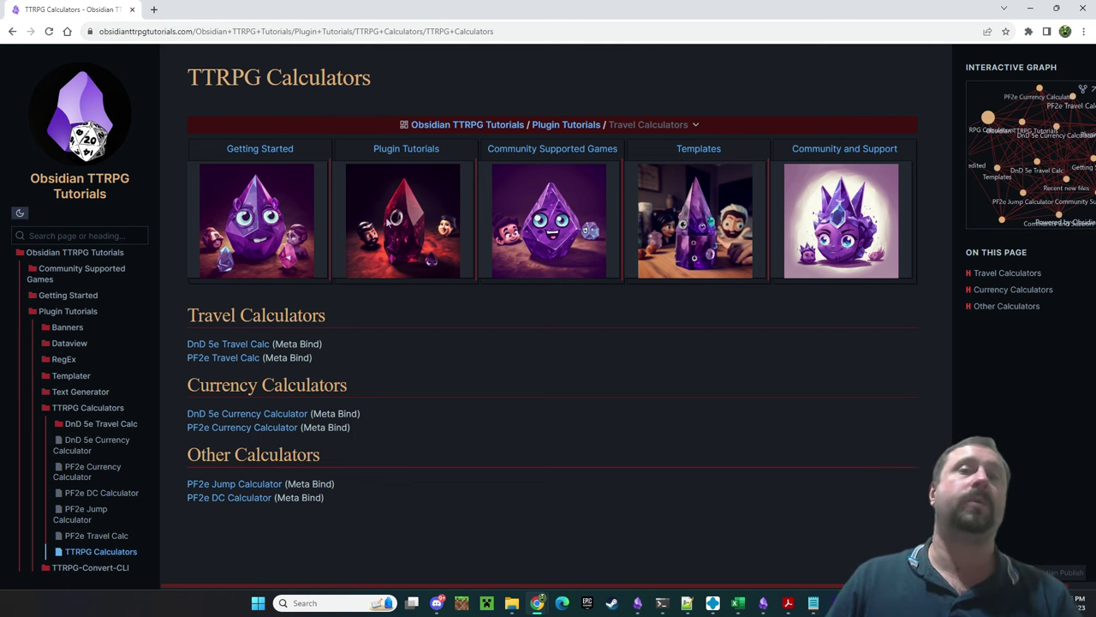
click(77, 235)
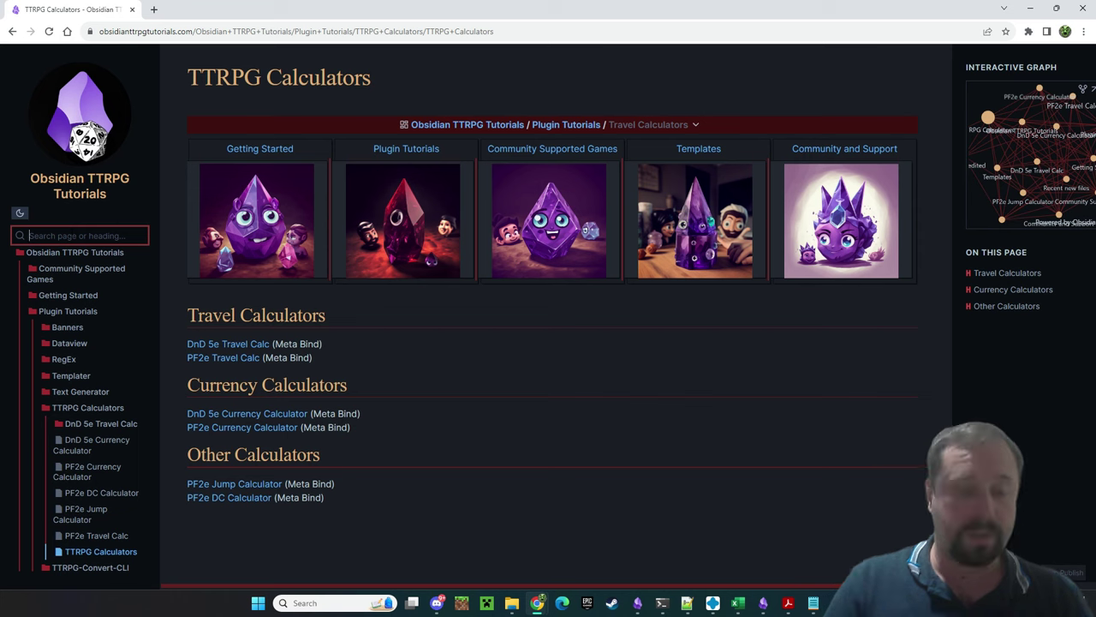
text(Cacl)
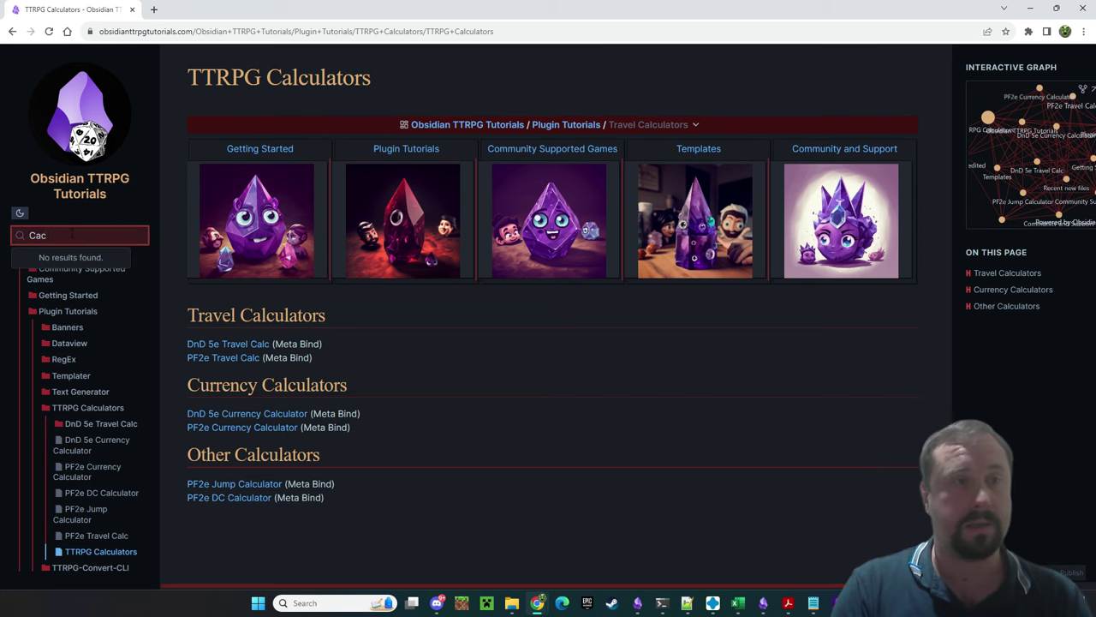
key(BackSpace)
text(lc)
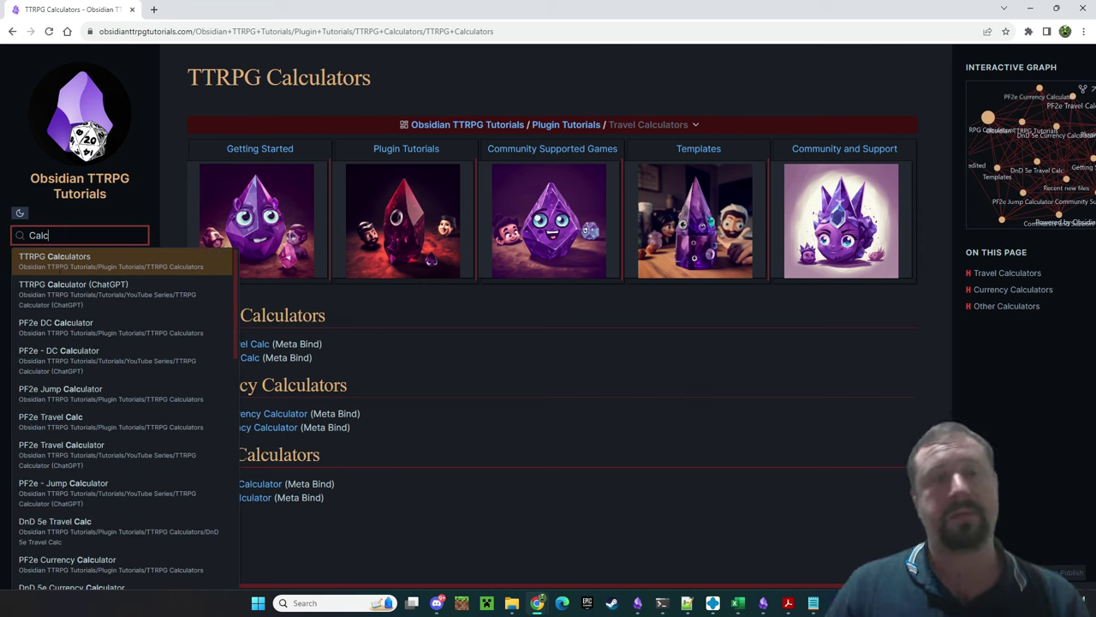
click(69, 259)
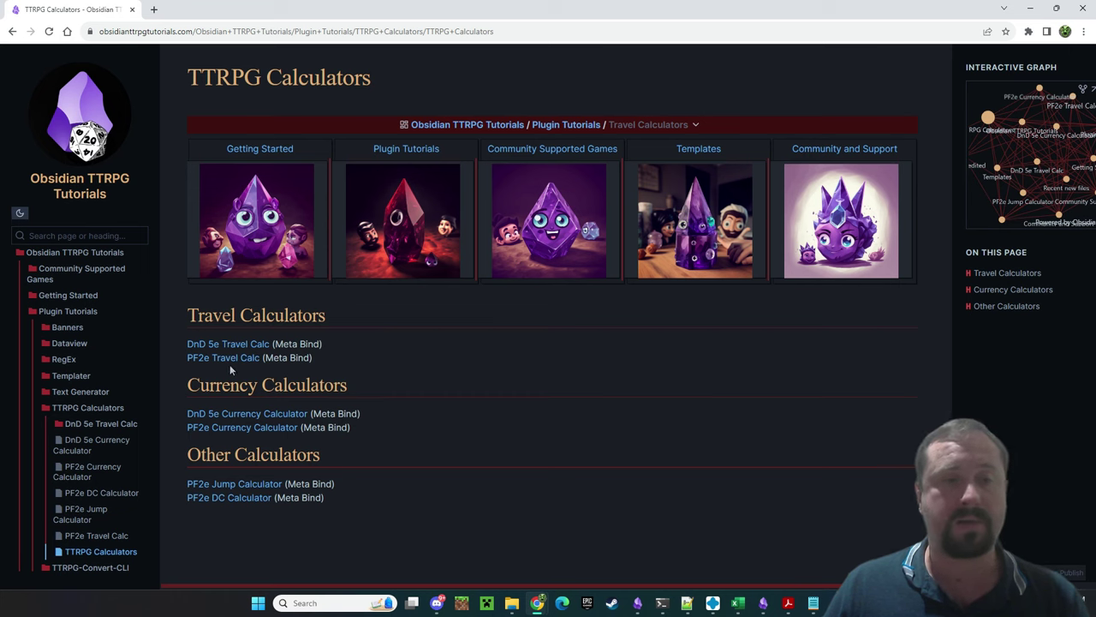
Open the DnD 5e Currency Calculator page and expand its example
click(268, 414)
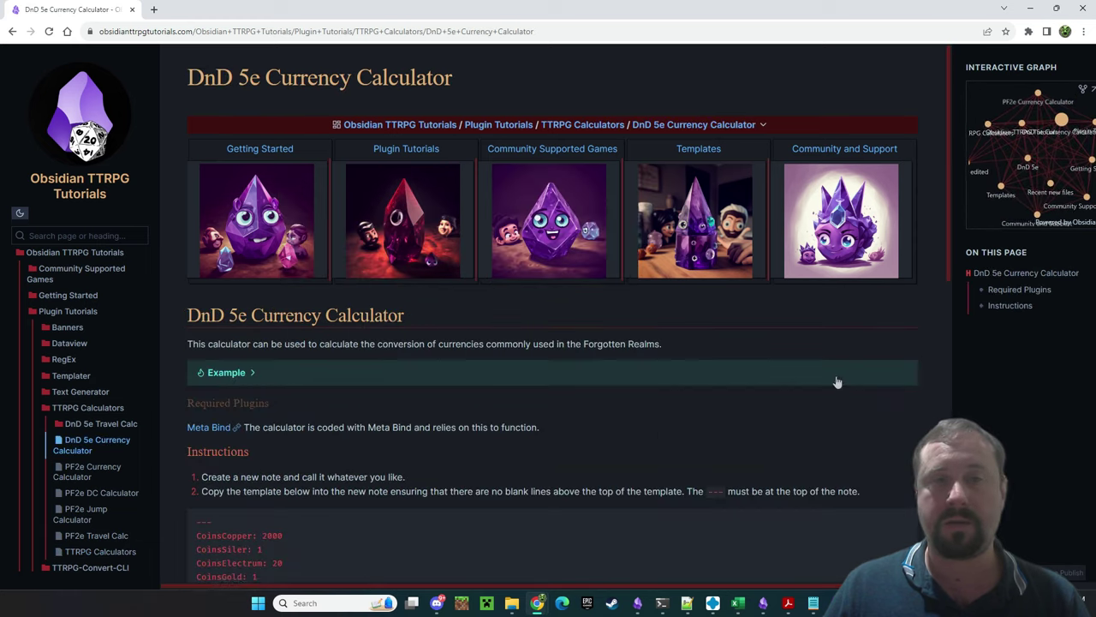
scroll(838, 382, down, 1)
scroll(834, 359, down, 5)
scroll(834, 359, up, 6)
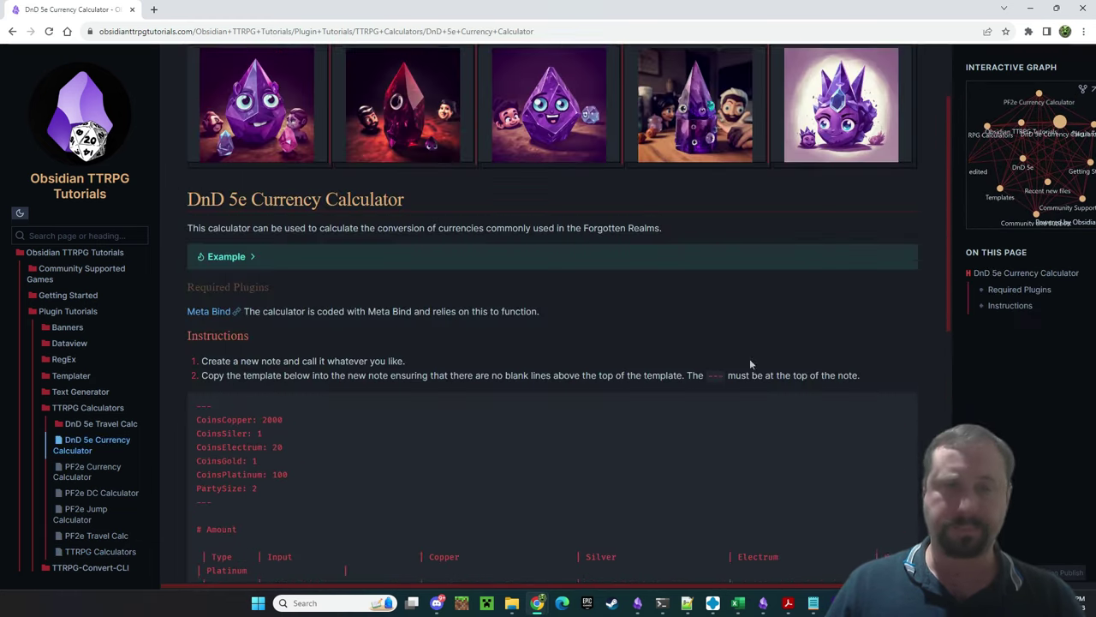
click(227, 258)
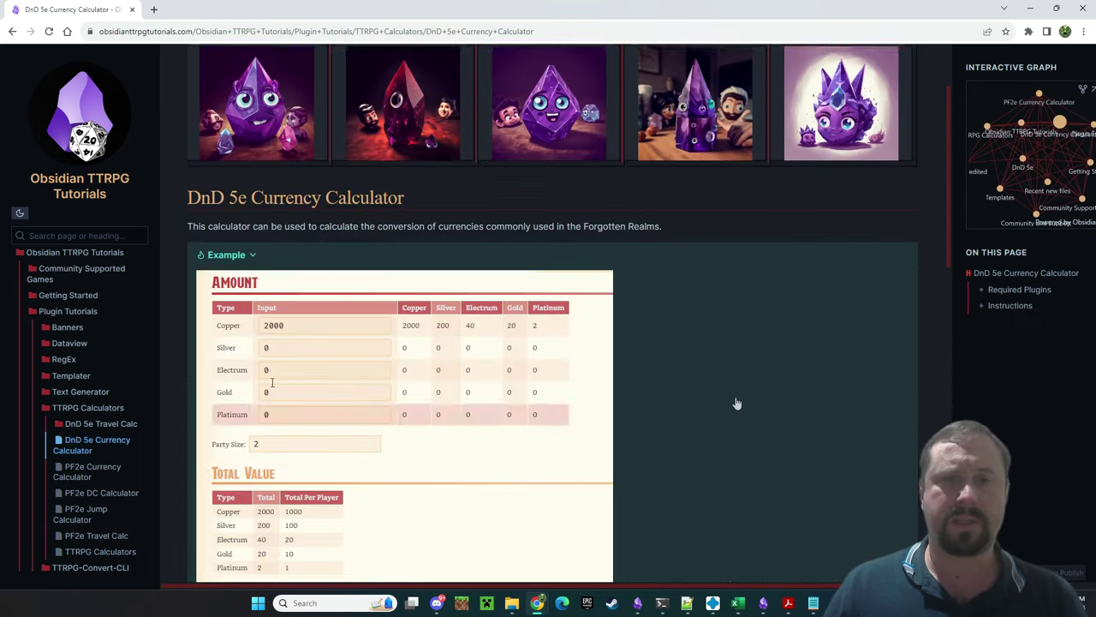
Watch the currency conversion demo in the expanded example and examine the Meta Bind template code in the instructions
scroll(735, 402, down, 1)
key(BackSpace)
key(BackSpace)
key(BackSpace)
key(BackSpace)
text(5000)
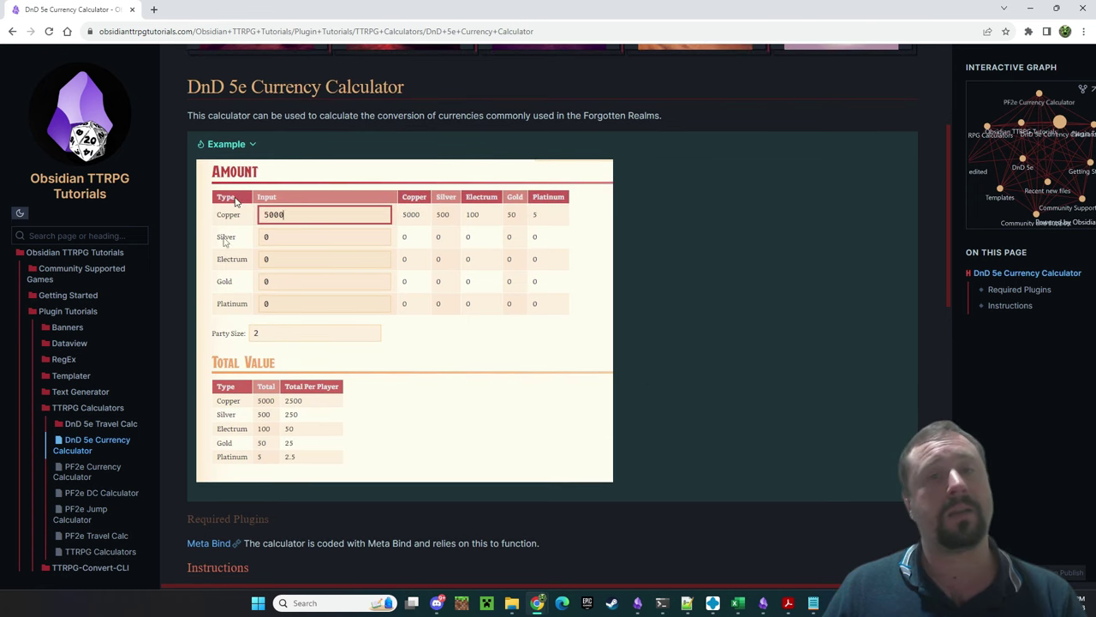
key(Tab)
key(Tab)
key(Tab)
key(Tab)
key(Tab)
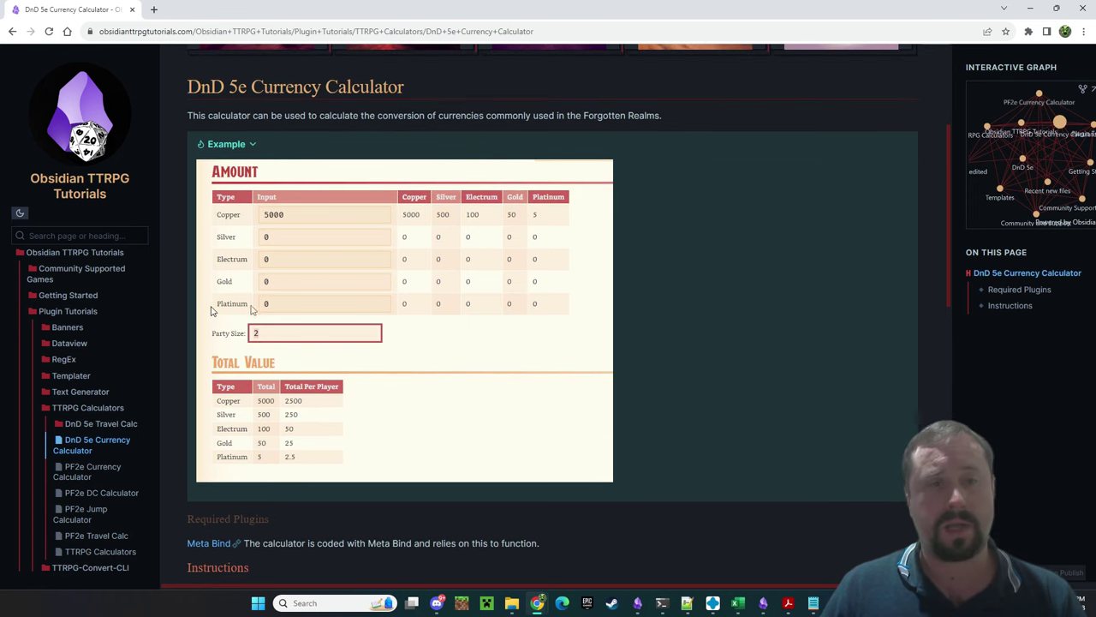
text(4)
scroll(822, 322, down, 4)
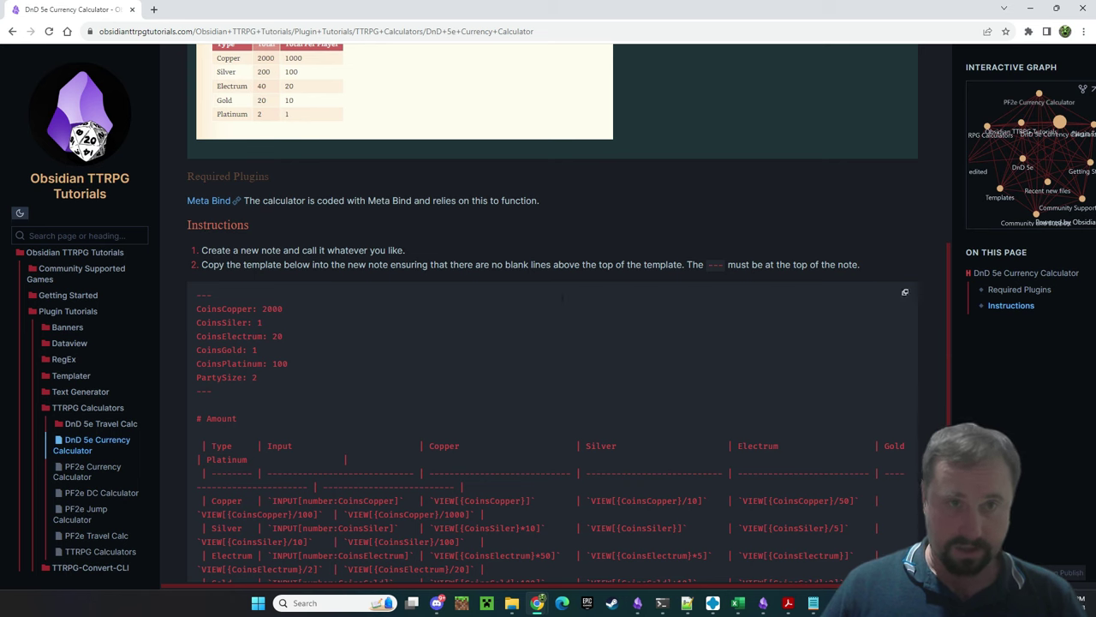
scroll(836, 242, down, 5)
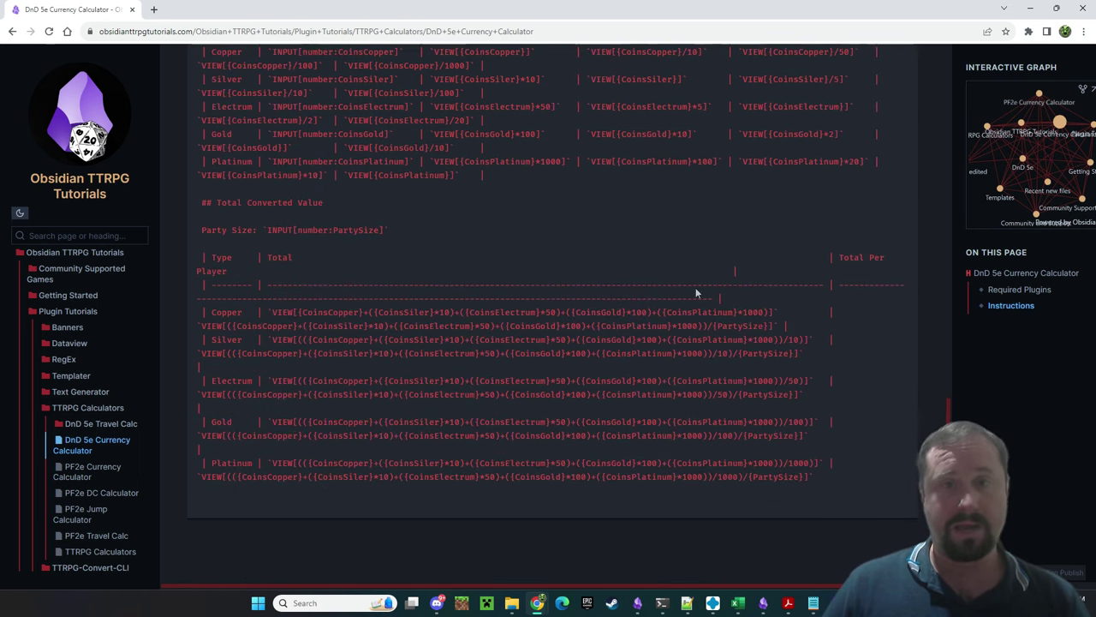
scroll(846, 485, up, 4)
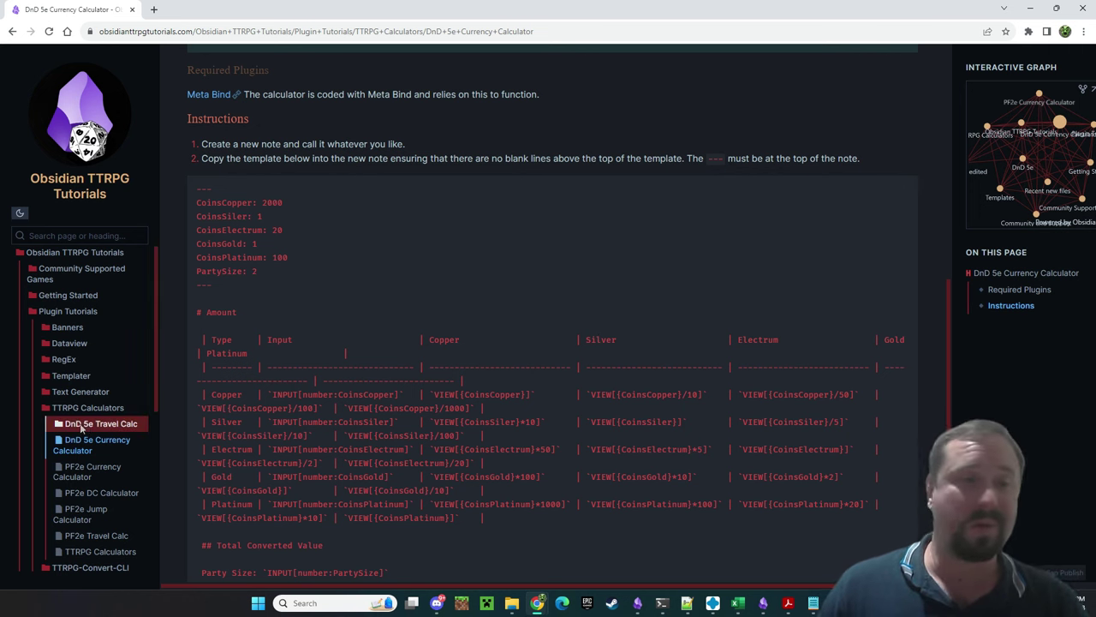
Open the DnD 5e Travel Calc page and look over the instructions and template for the Party Configuration note
click(151, 423)
click(101, 443)
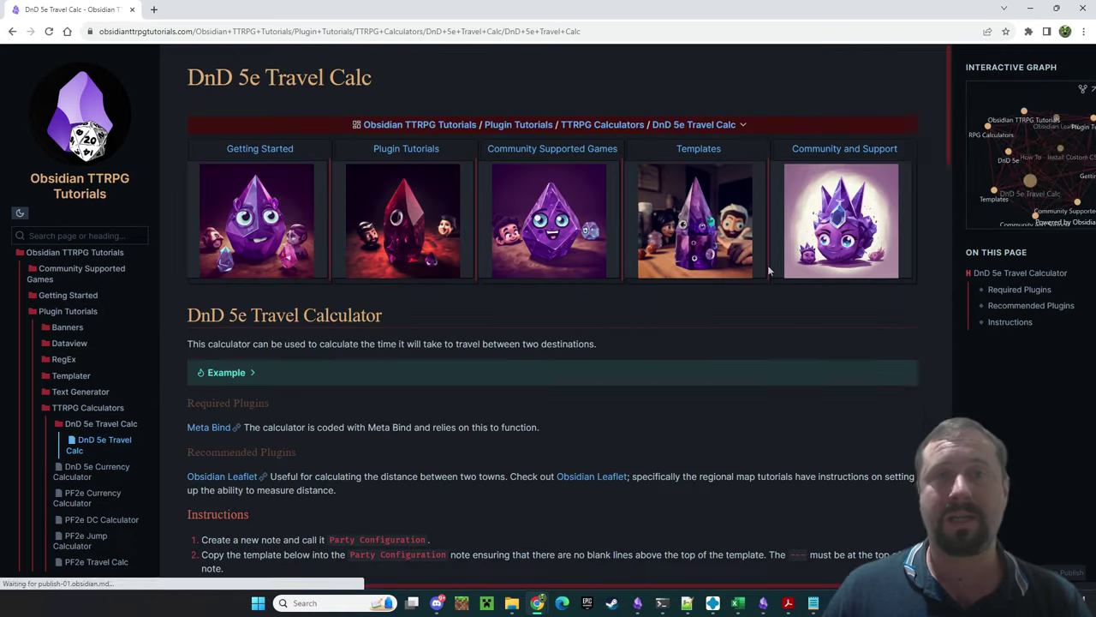
scroll(764, 289, down, 15)
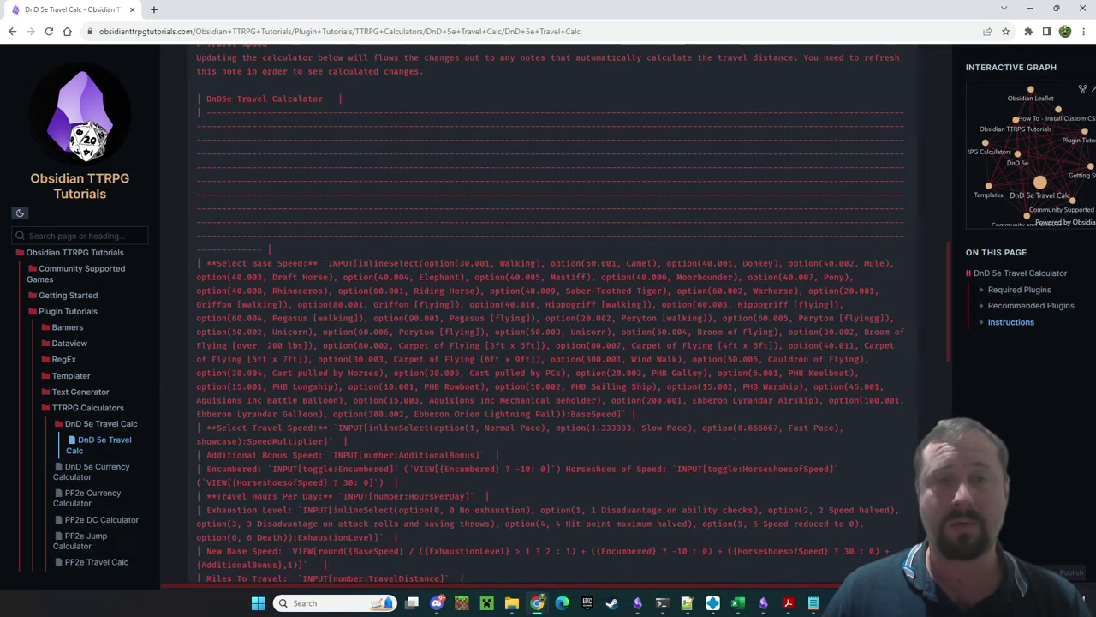
scroll(745, 273, down, 3)
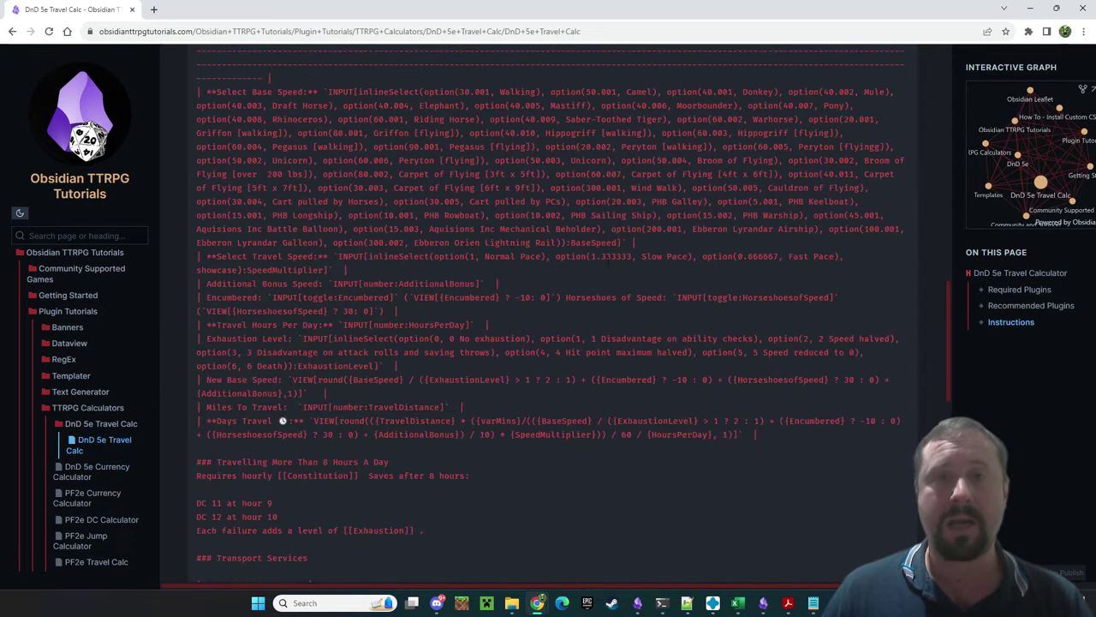
scroll(283, 578, up, 3)
scroll(661, 232, up, 10)
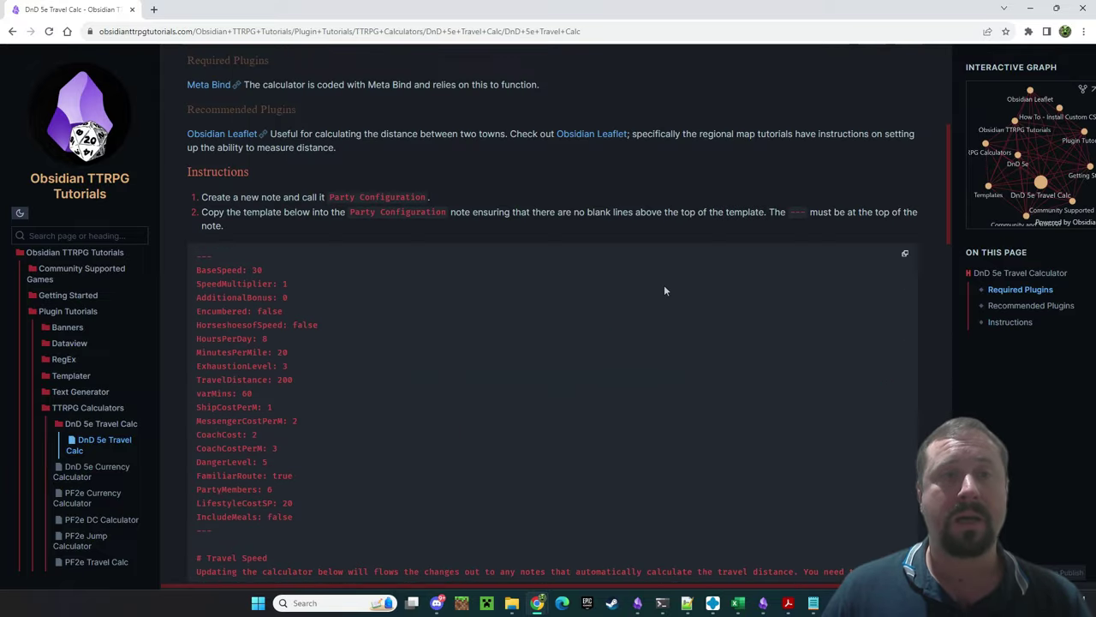
scroll(666, 290, down, 1)
scroll(668, 290, up, 1)
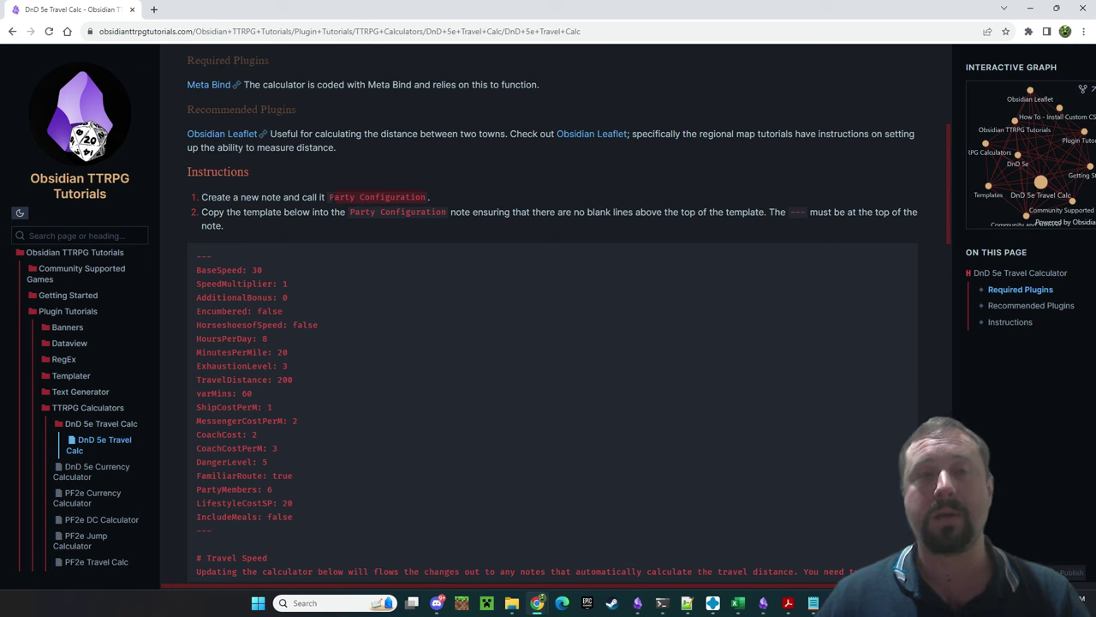
Examine the template's Transport Services and Location Note Code sections, highlight a Party Configuration reference, and return to the template's properties
scroll(454, 219, down, 15)
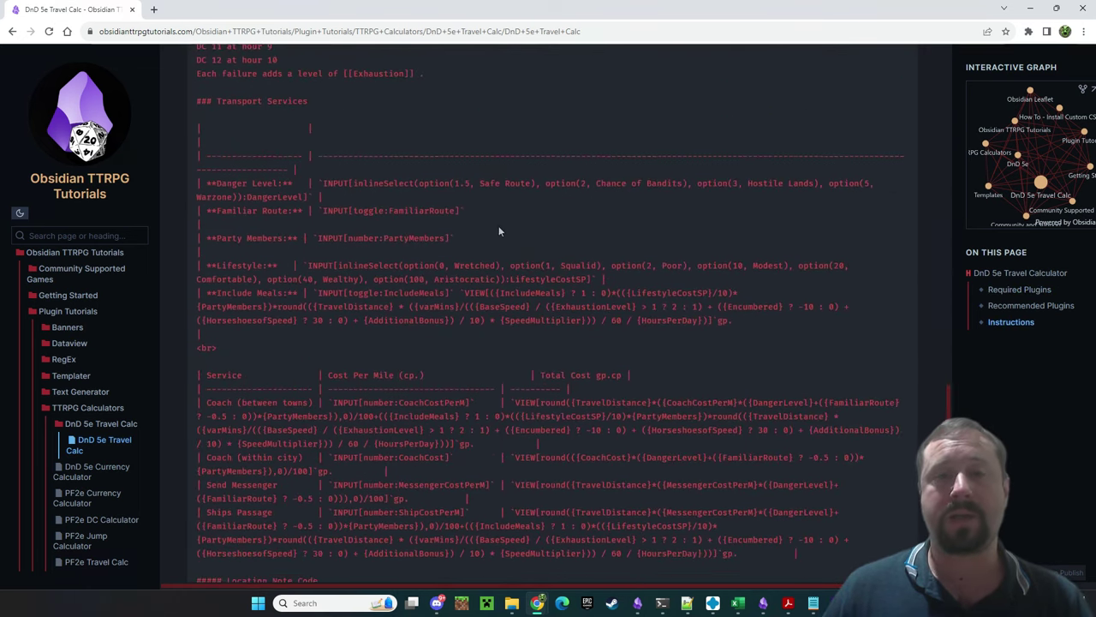
scroll(498, 229, down, 4)
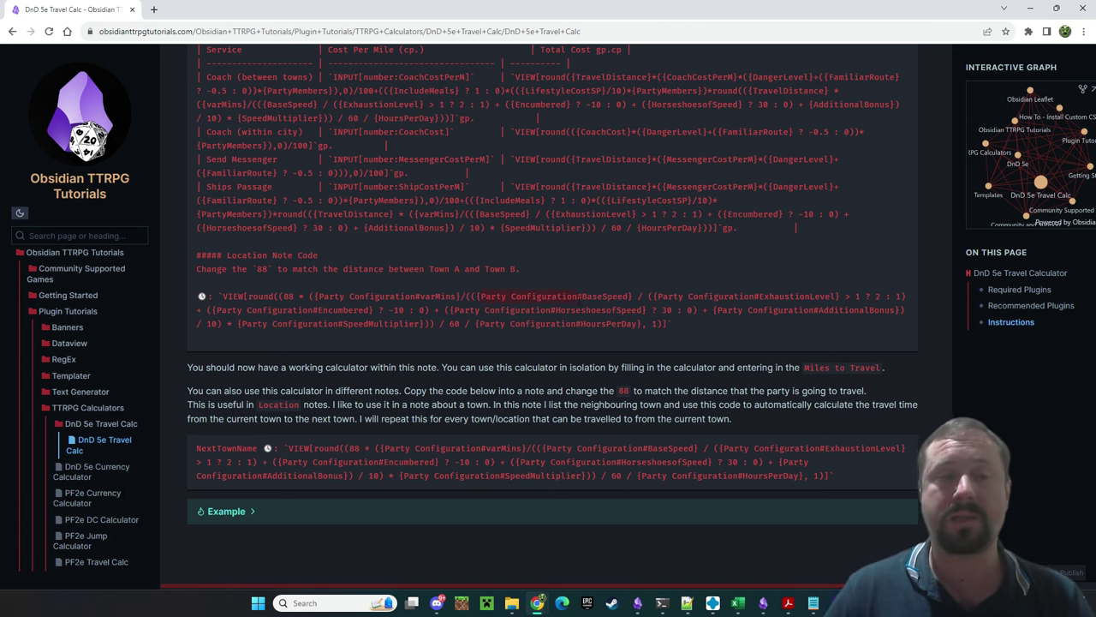
scroll(584, 267, up, 10)
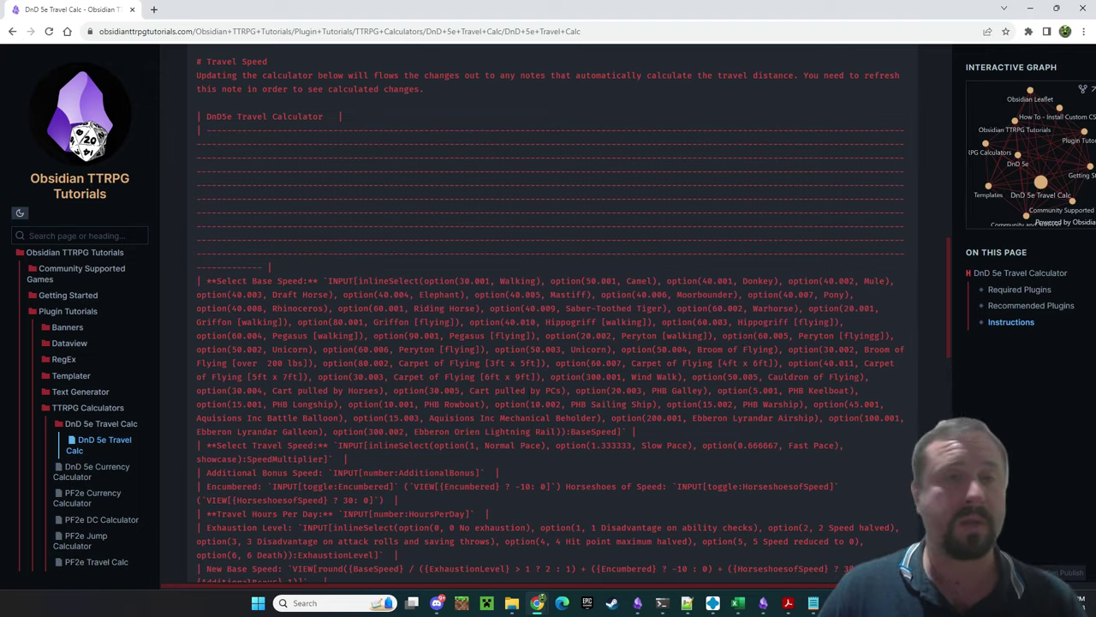
scroll(542, 368, up, 4)
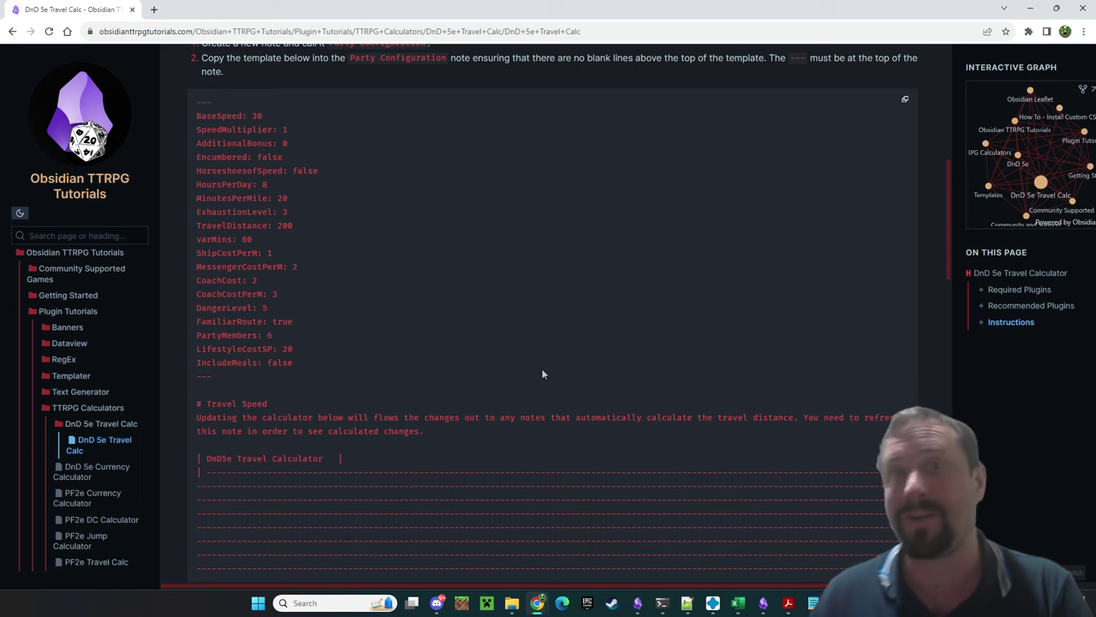
Examine the Select Base Speed options and the Days Travel formula with its rounding argument in the travel template
scroll(542, 374, down, 10)
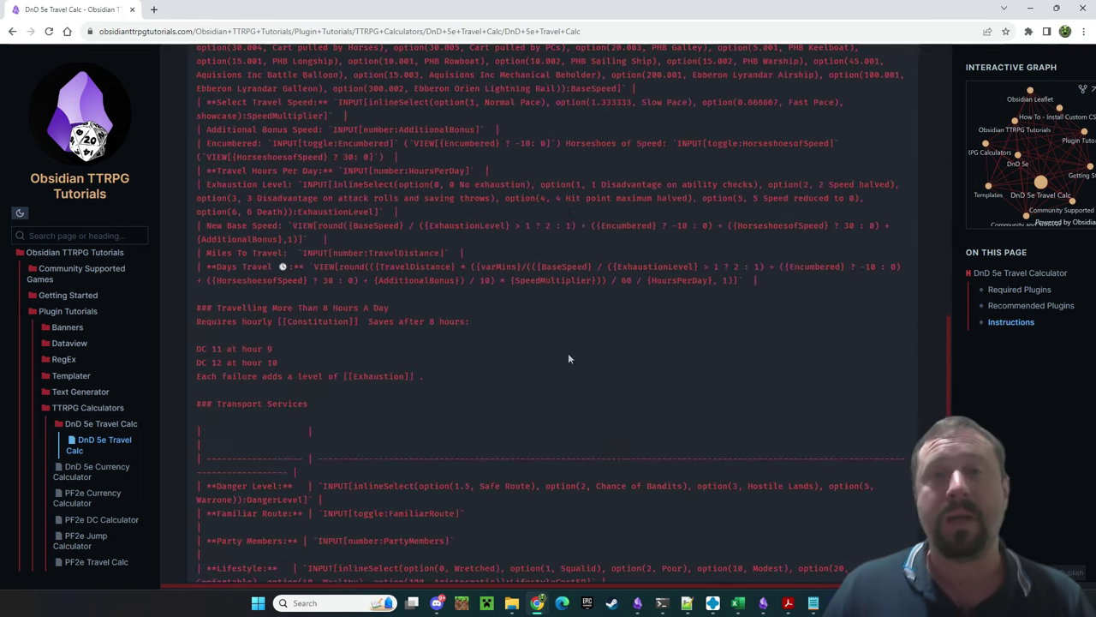
scroll(593, 325, up, 4)
scroll(593, 324, down, 1)
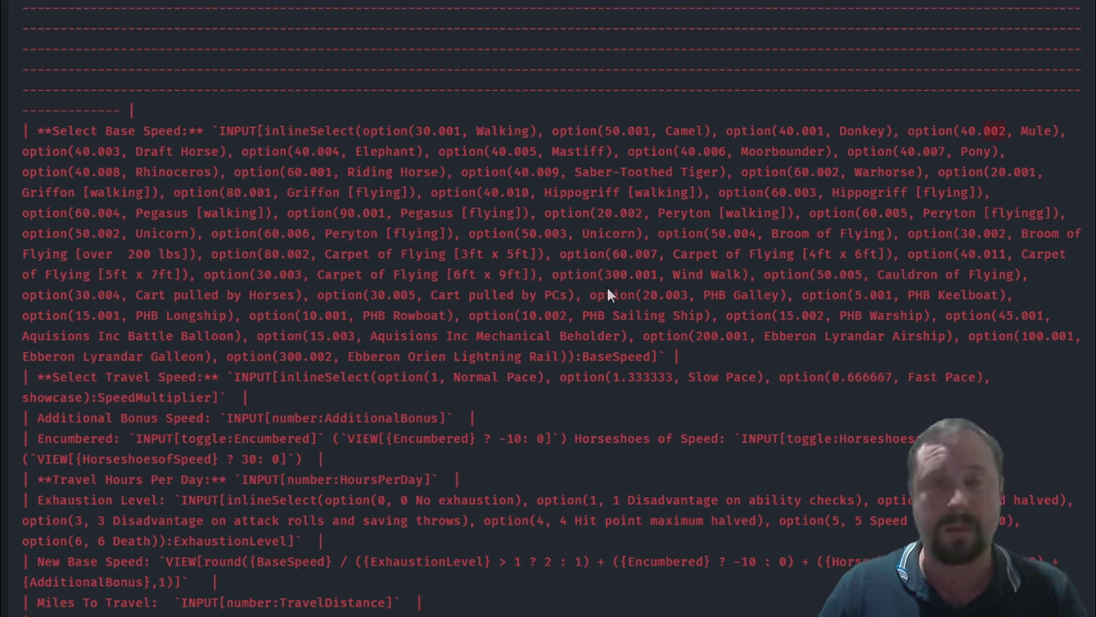
scroll(608, 294, down, 3)
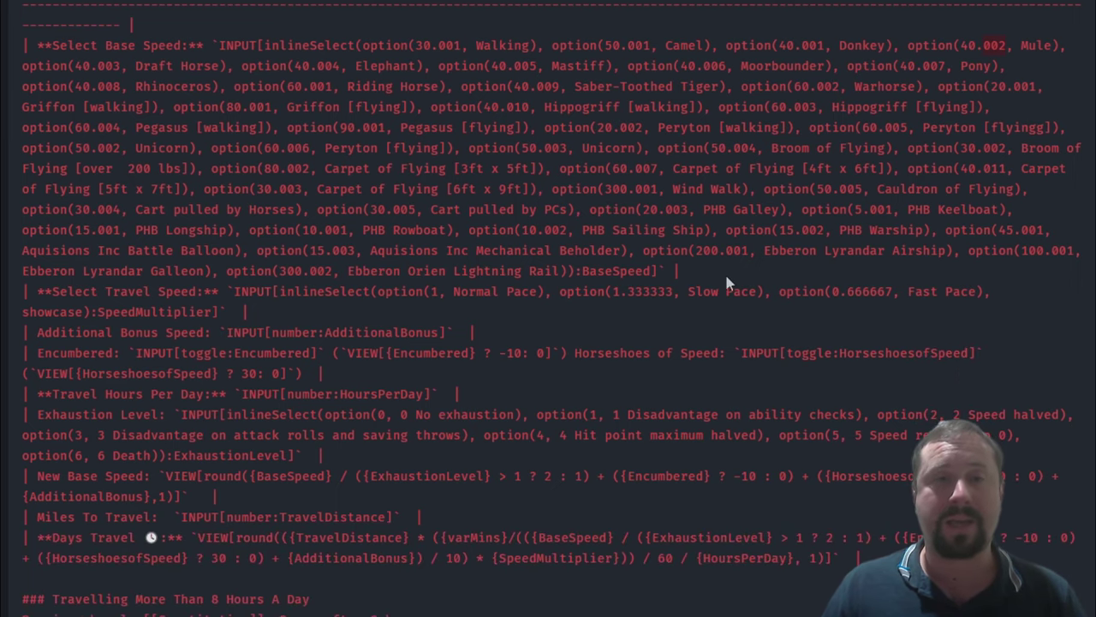
scroll(525, 233, down, 3)
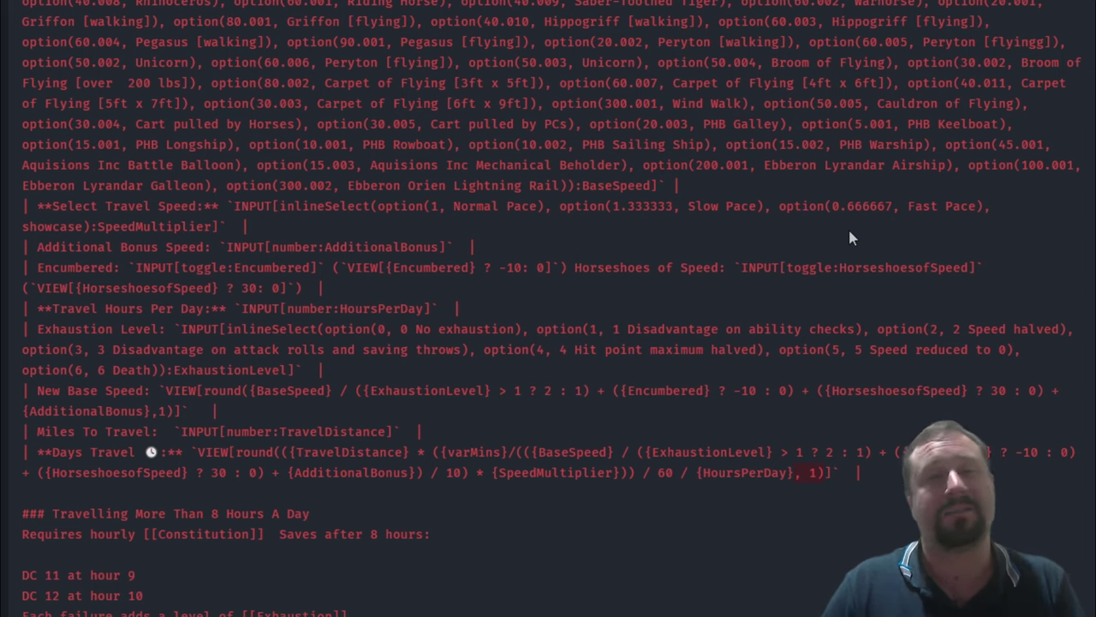
scroll(676, 274, down, 5)
scroll(690, 283, up, 8)
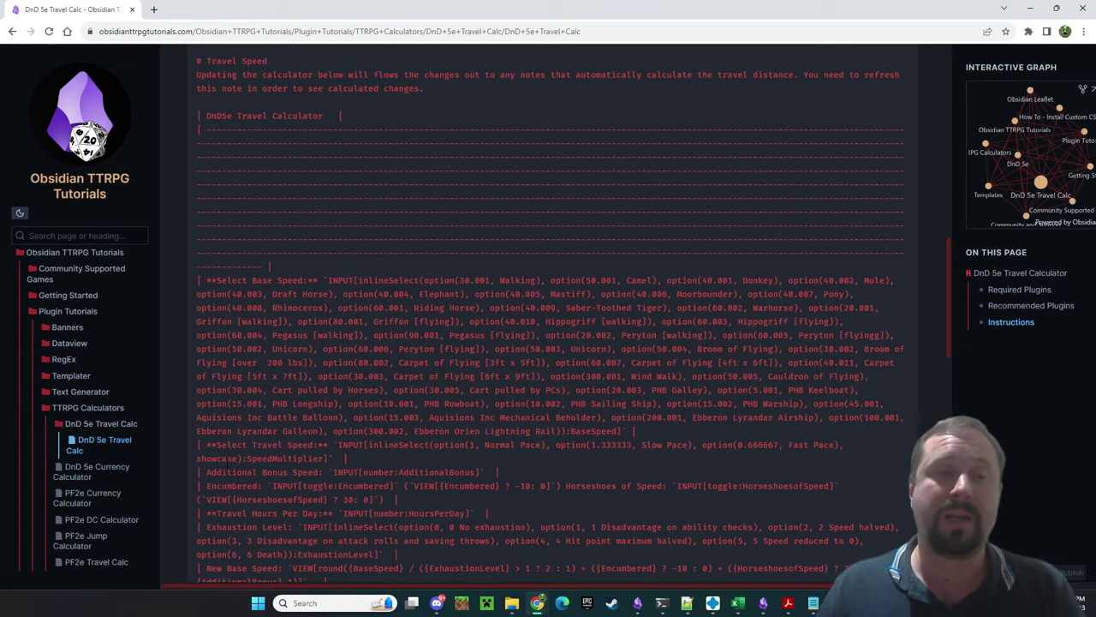
Return to the TTRPG Calculators overview page on the tutorials site
click(75, 408)
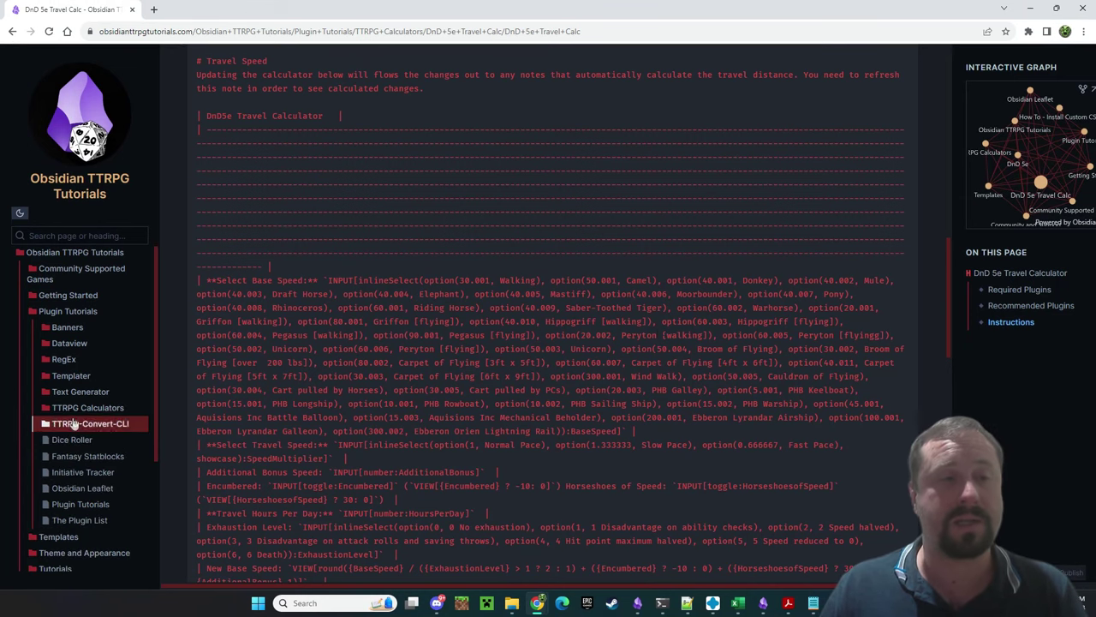
click(86, 408)
scroll(111, 411, down, 1)
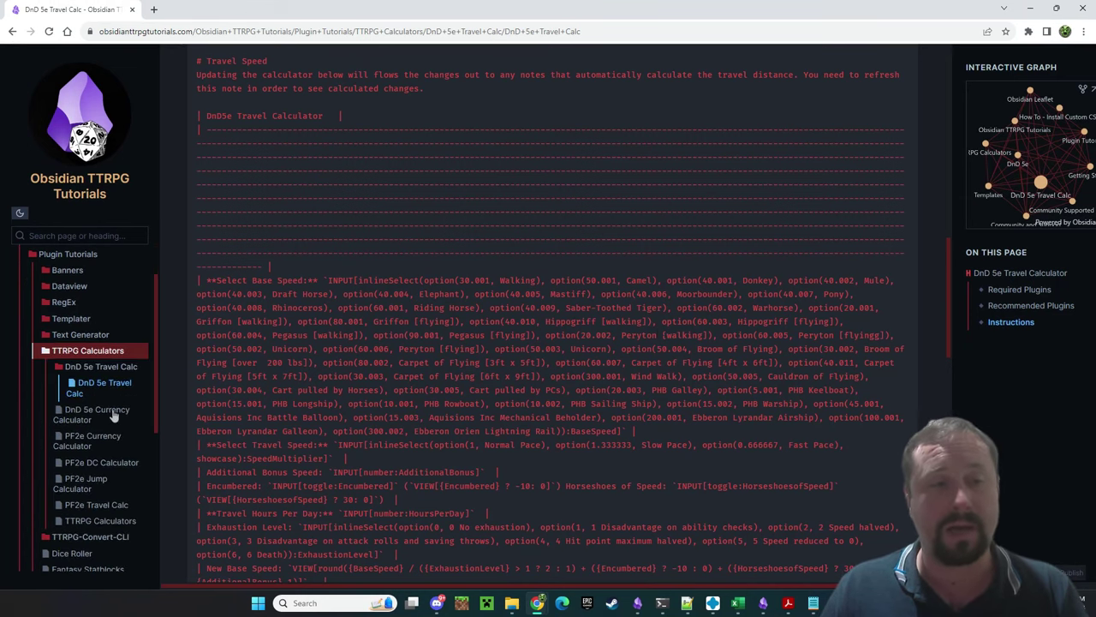
scroll(114, 415, down, 1)
click(100, 464)
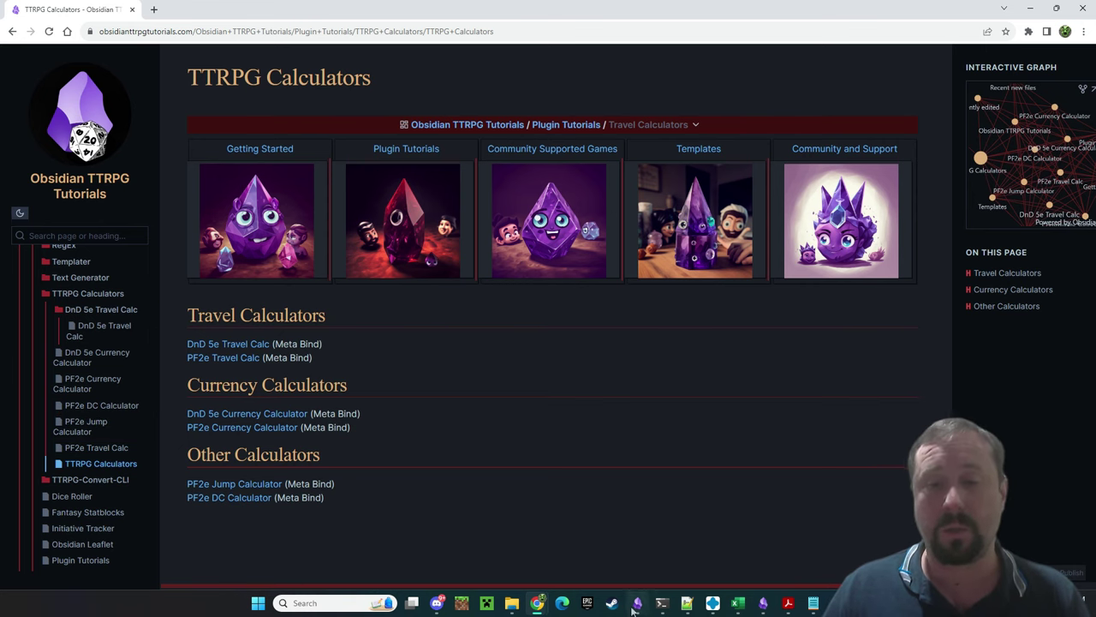
Switch back to Obsidian and open the PF2e Jump Calculator note in the Deadly Depth Inn folder
key(alt+Tab)
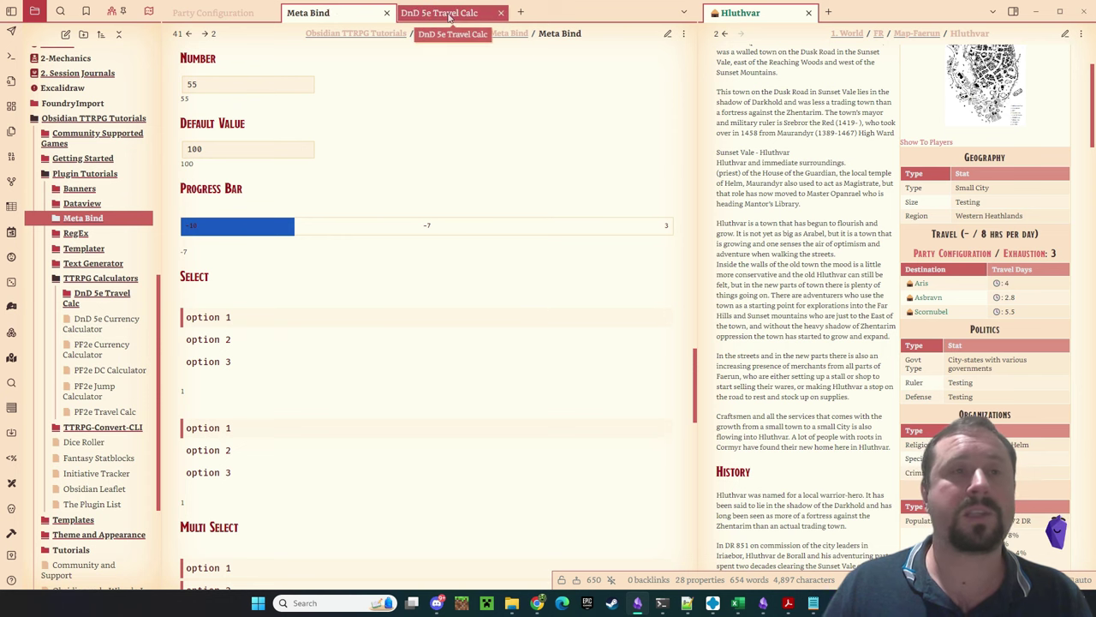
mouse_move(120, 320)
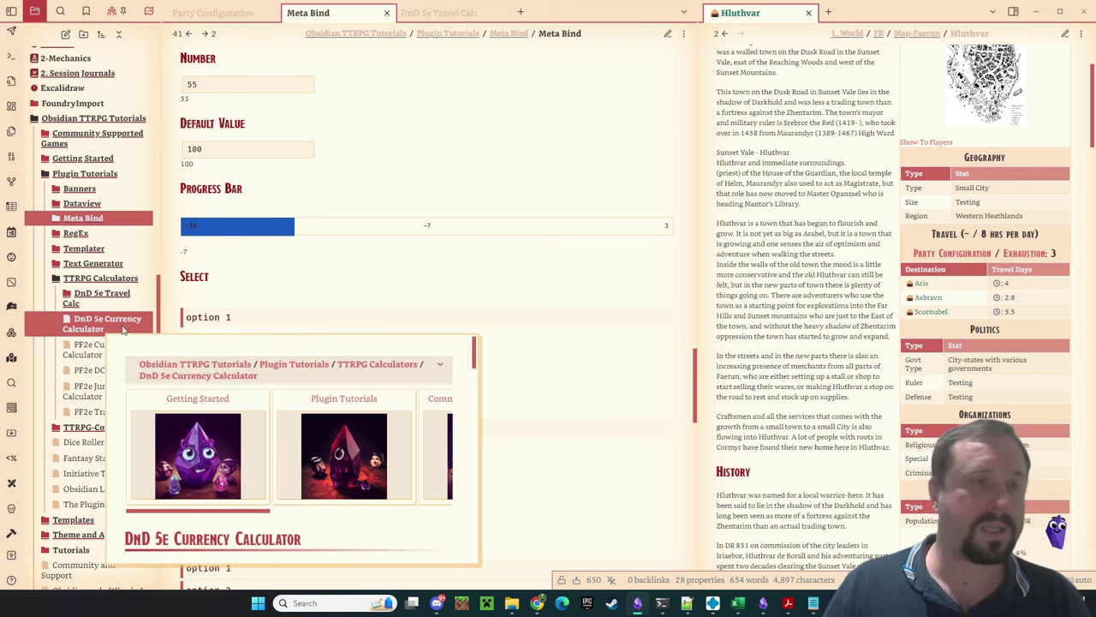
scroll(125, 330, up, 5)
scroll(125, 330, up, 2)
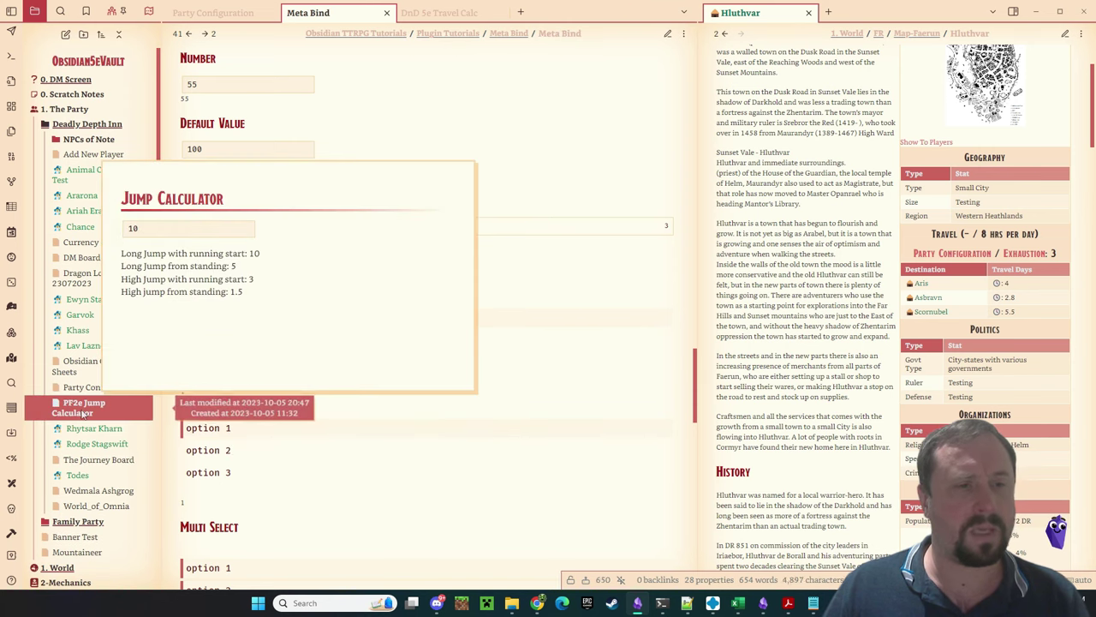
click(146, 407)
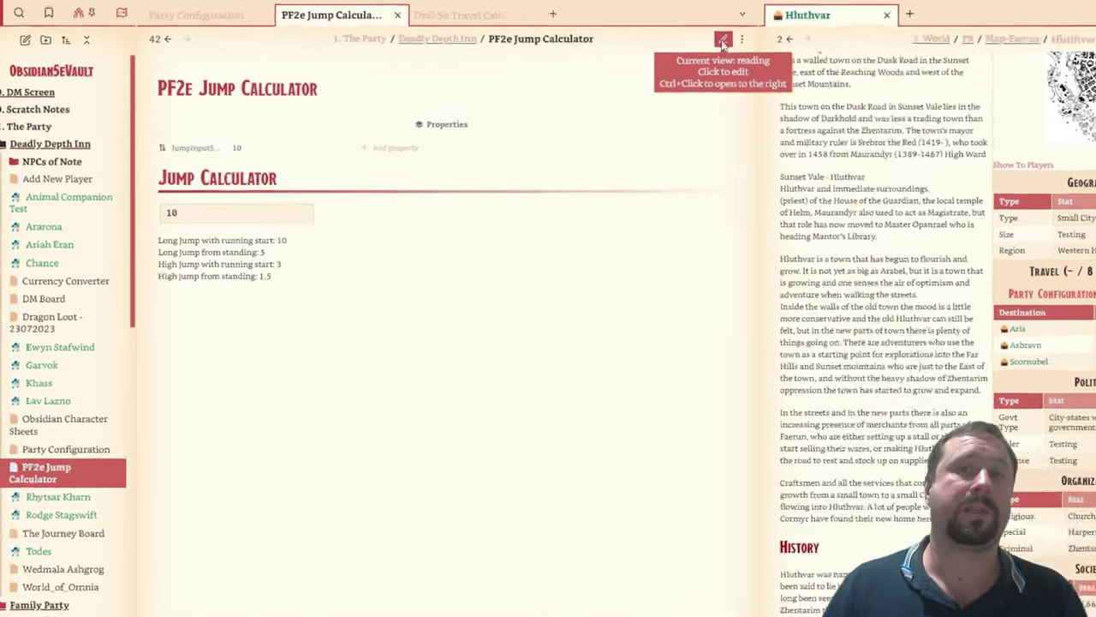
Show the jump calculator note's source and examine the INPUT field's keyword, number type and JumpInputStrength property
click(667, 35)
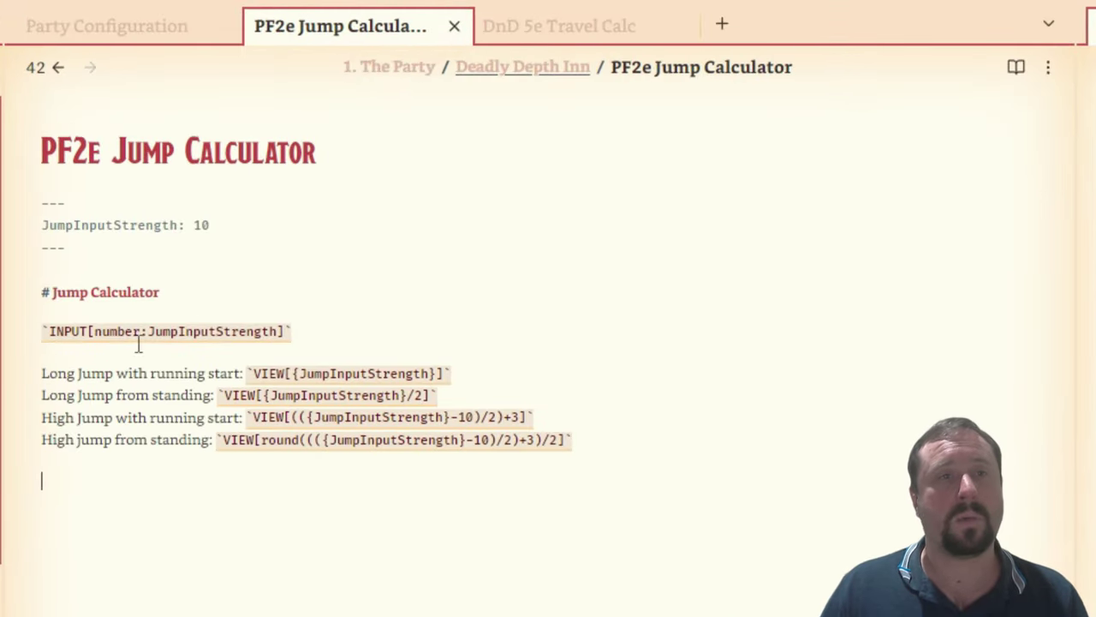
drag(295, 330, 47, 332)
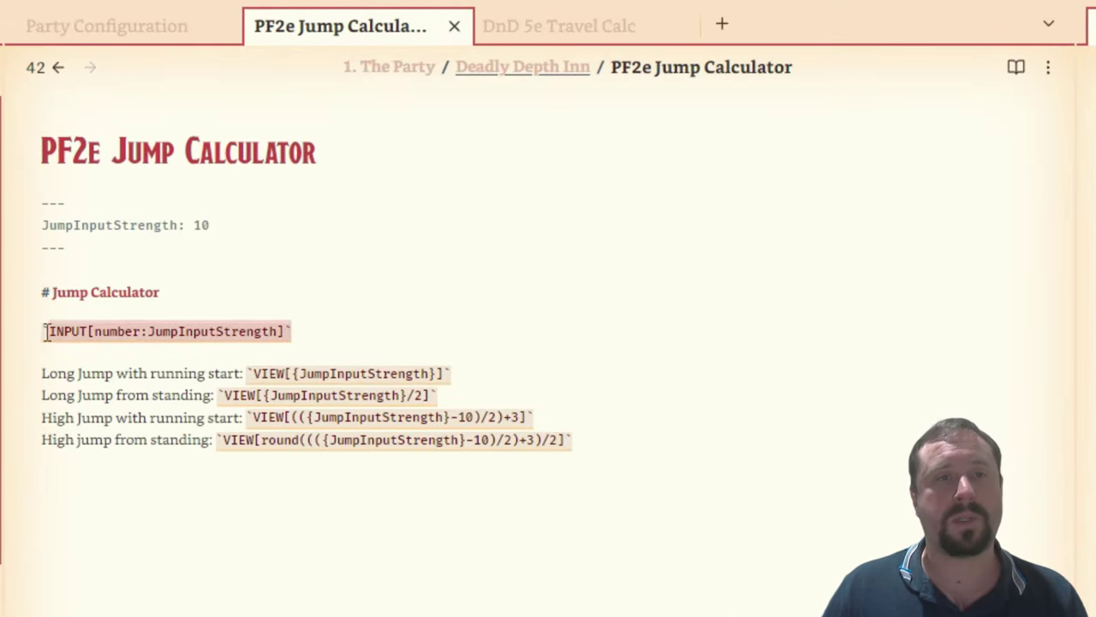
click(248, 582)
double_click(75, 329)
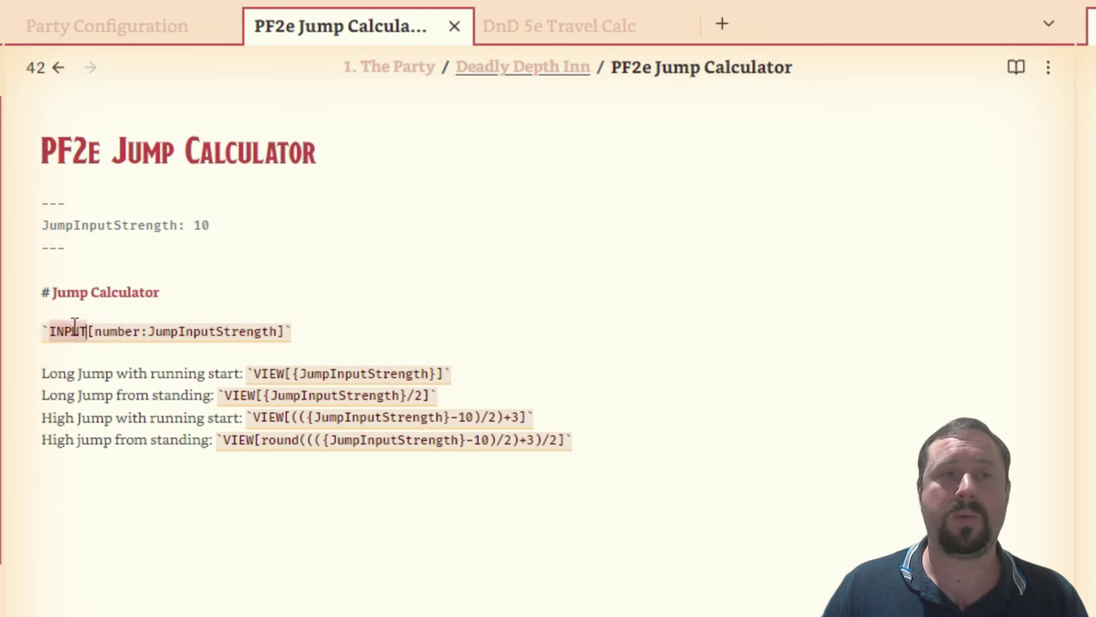
double_click(117, 331)
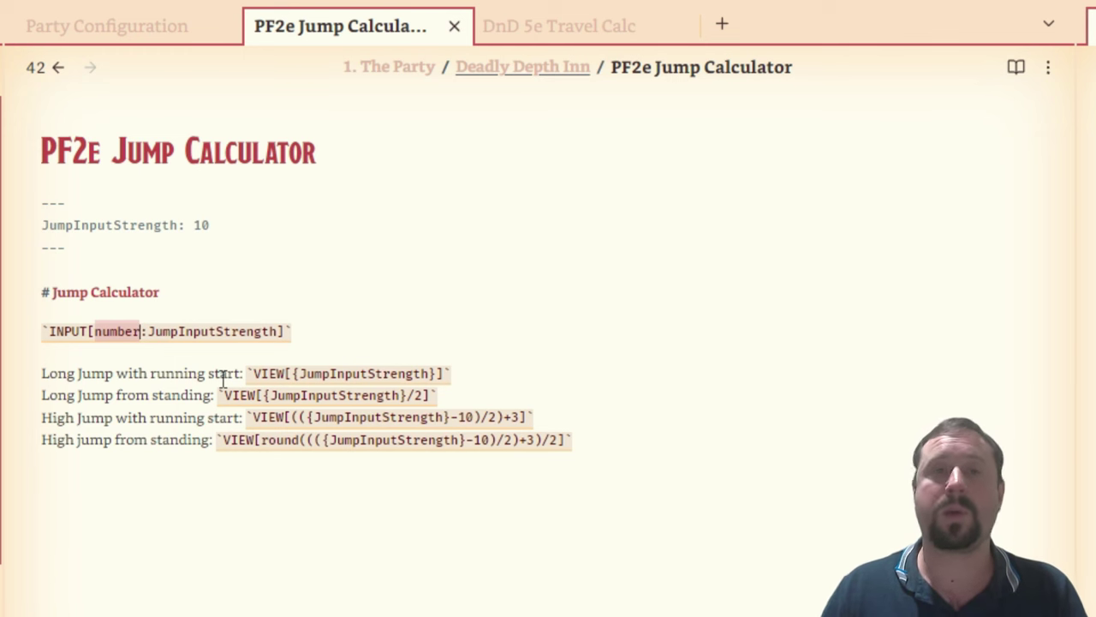
click(154, 331)
drag(156, 330, 280, 330)
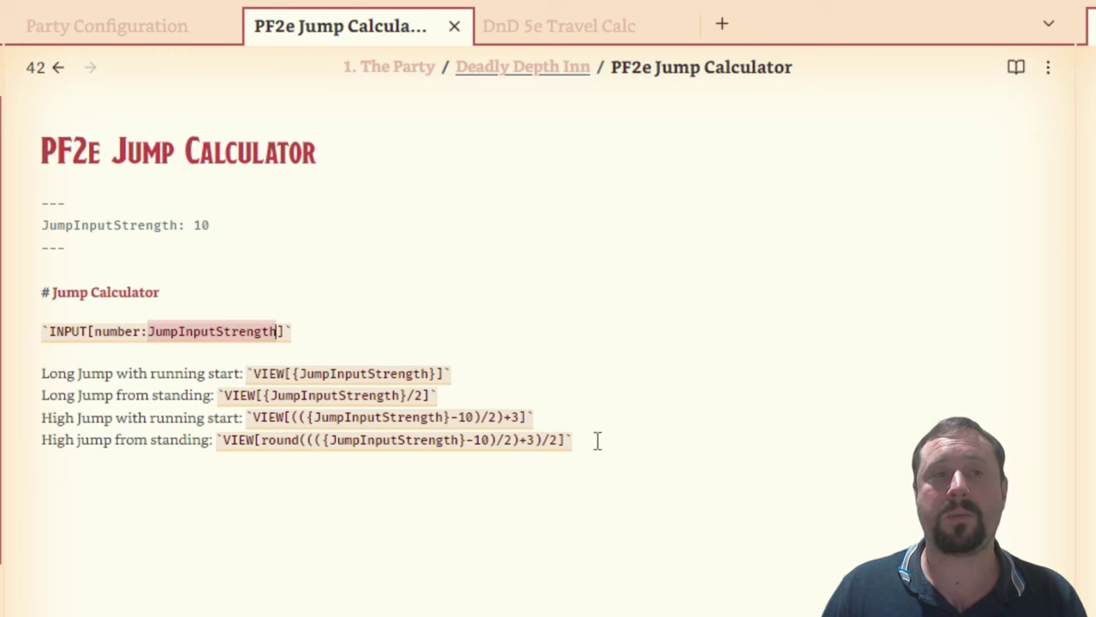
click(549, 394)
Delete the JumpInputStrength frontmatter block and the blank line above the Jump Calculator heading
click(85, 249)
click(106, 269)
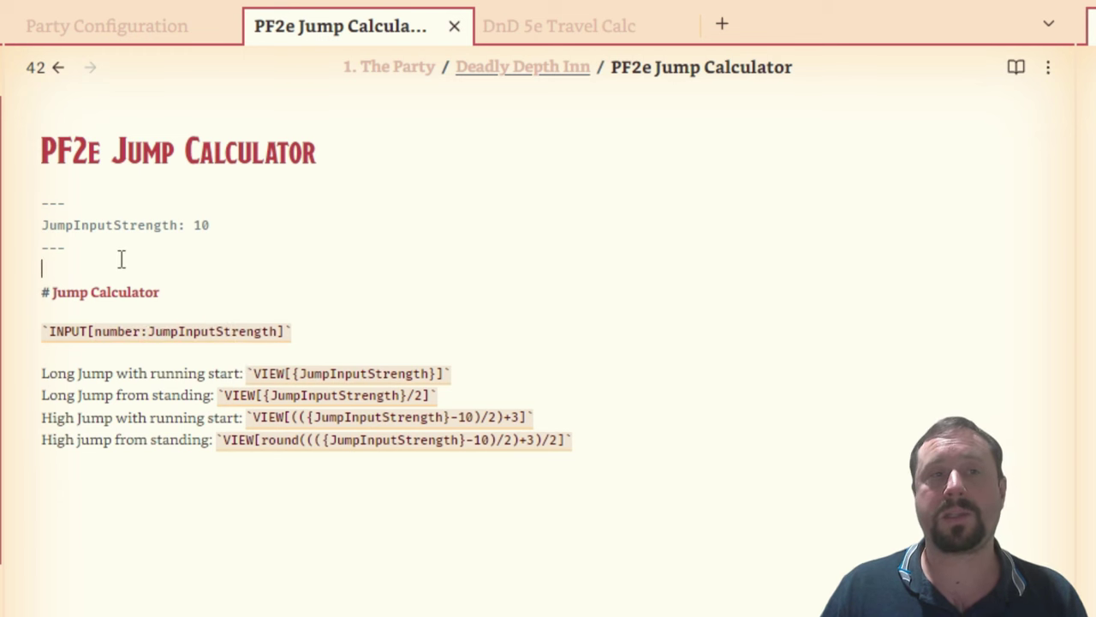
click(41, 224)
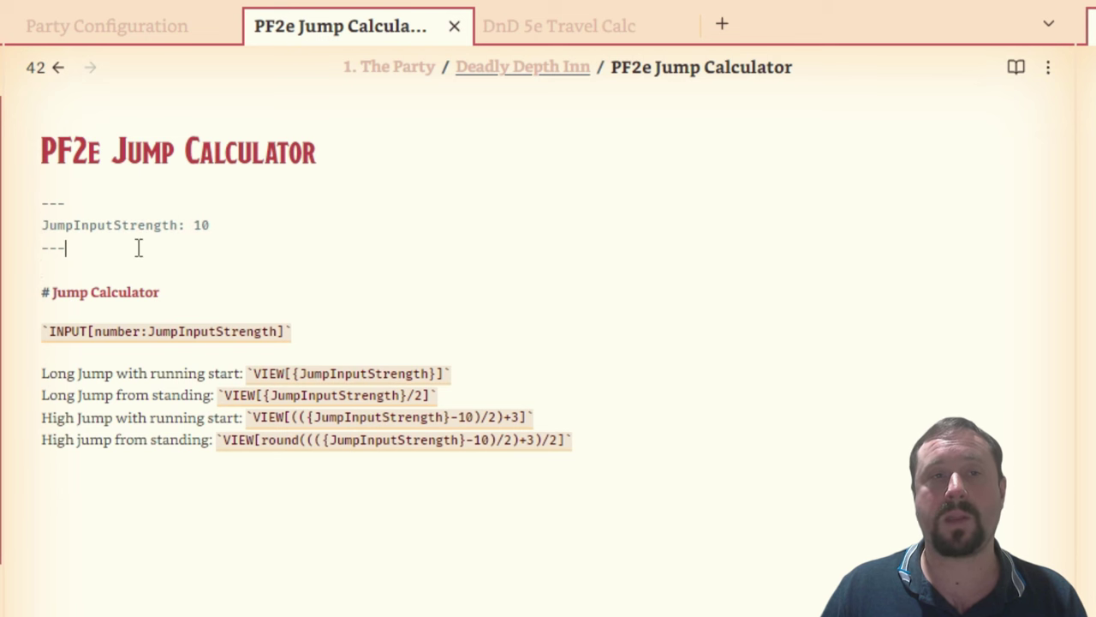
click(41, 225)
key(Up)
shift+click(110, 248)
key(Delete)
key(Delete)
key(Delete)
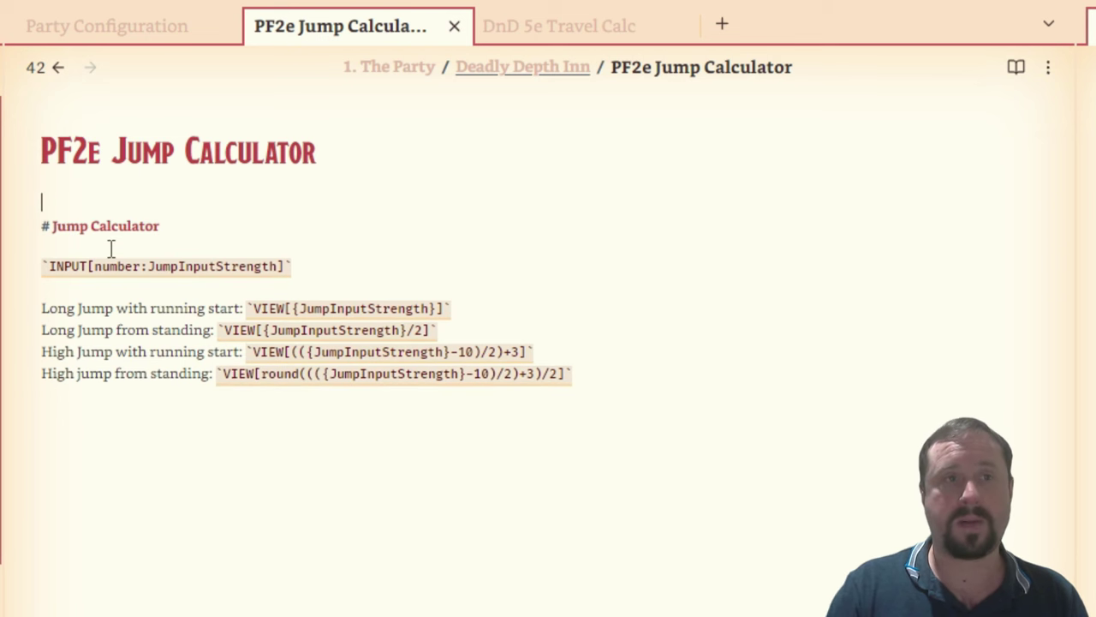
click(565, 497)
Switch the note to reading view and set the jump strength input to 10
click(1014, 69)
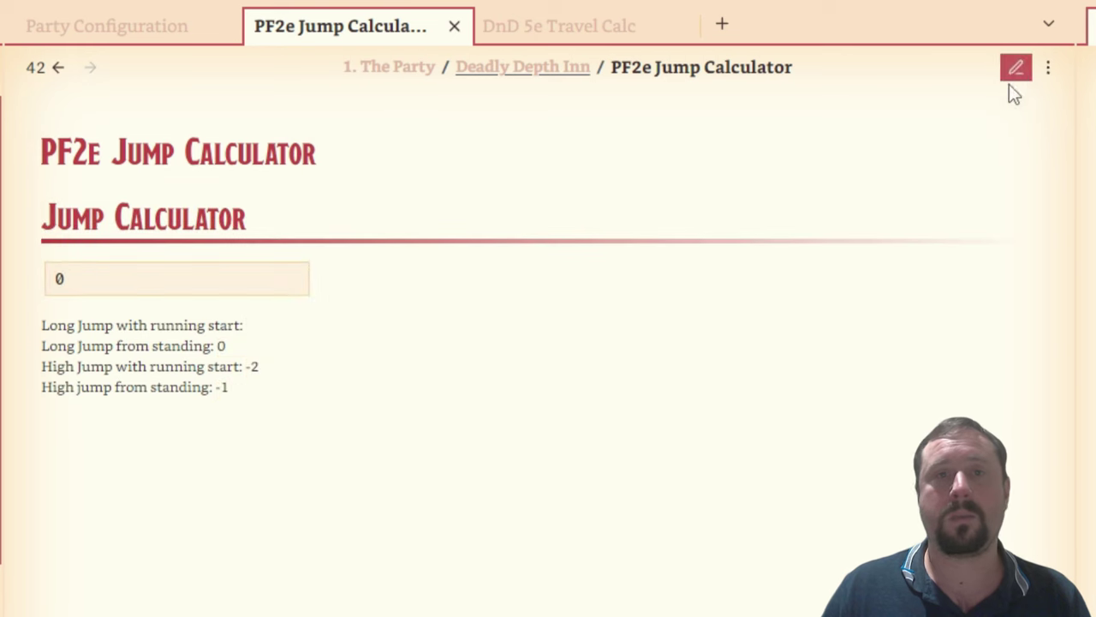
click(186, 279)
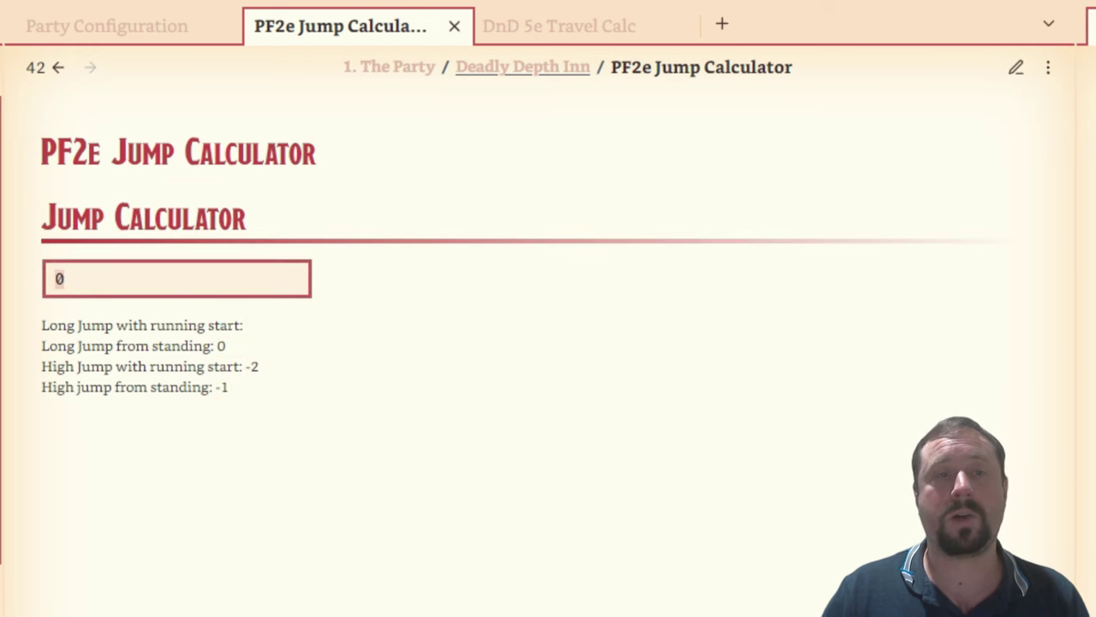
text(10)
click(678, 579)
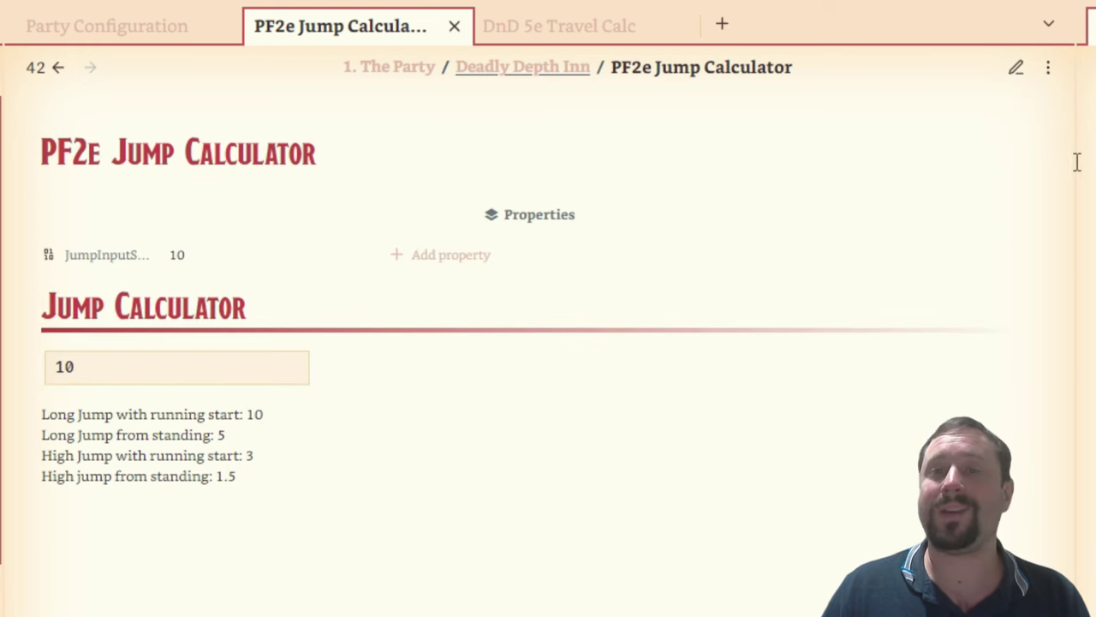
Return to the note's source and highlight the JumpInputStrength frontmatter block
click(1015, 68)
drag(88, 246, 7, 197)
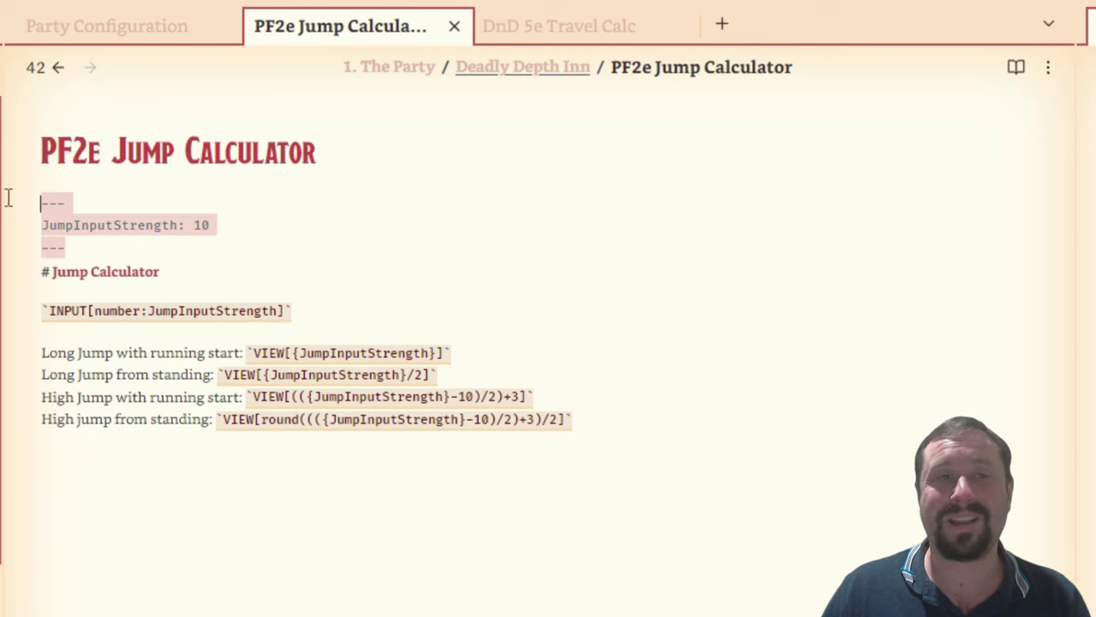
click(431, 323)
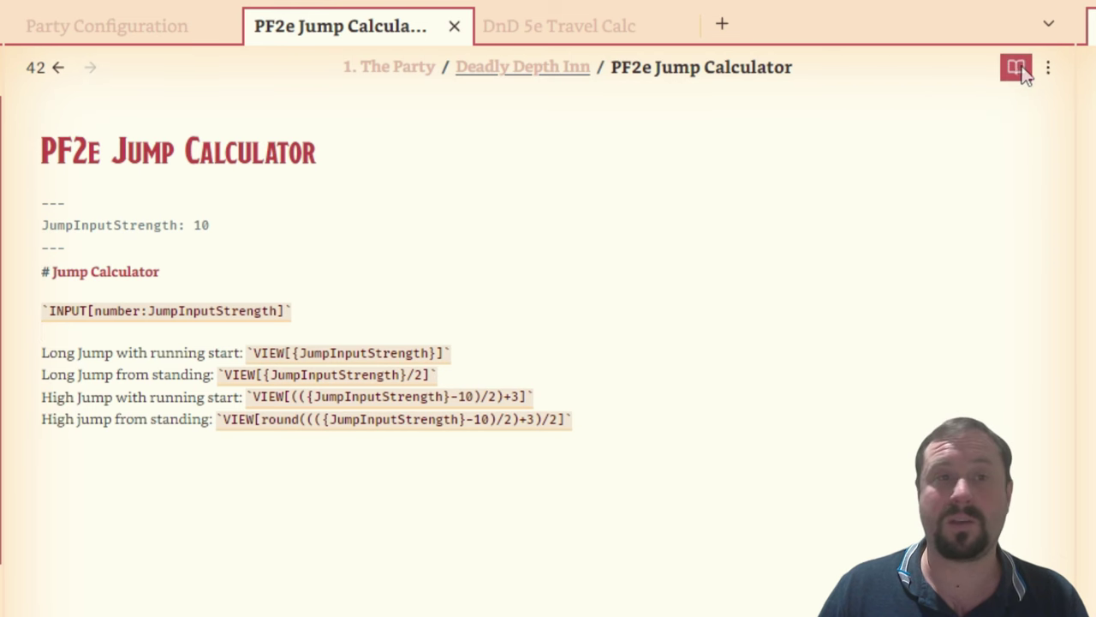
click(817, 568)
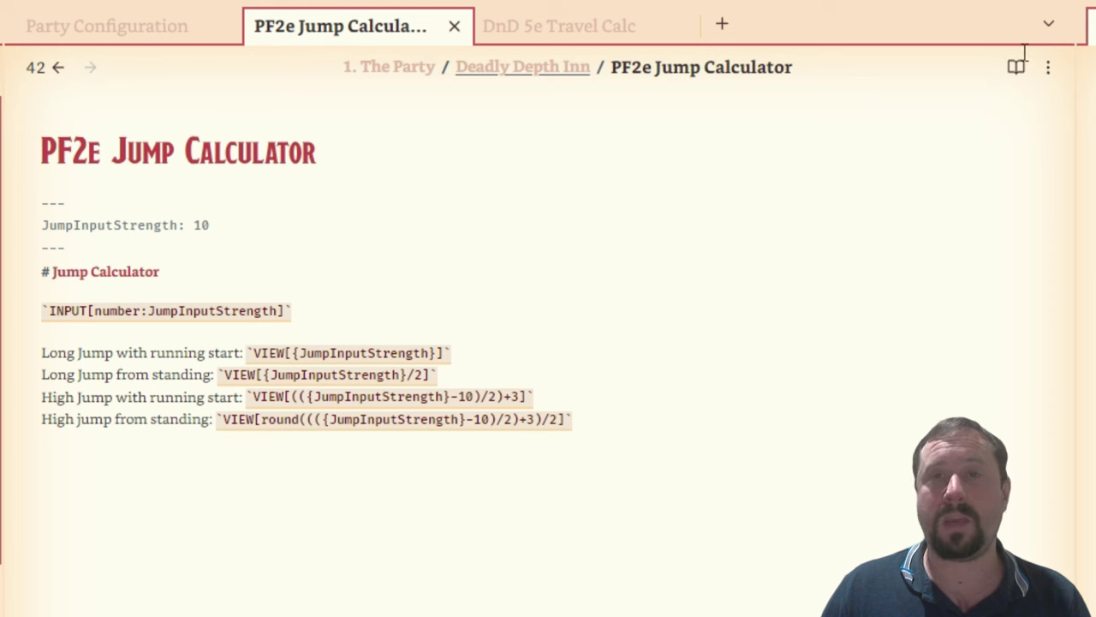
Set the jump strength input to 20 in the note's reading view
key(ctrl+e)
click(137, 375)
text(20)
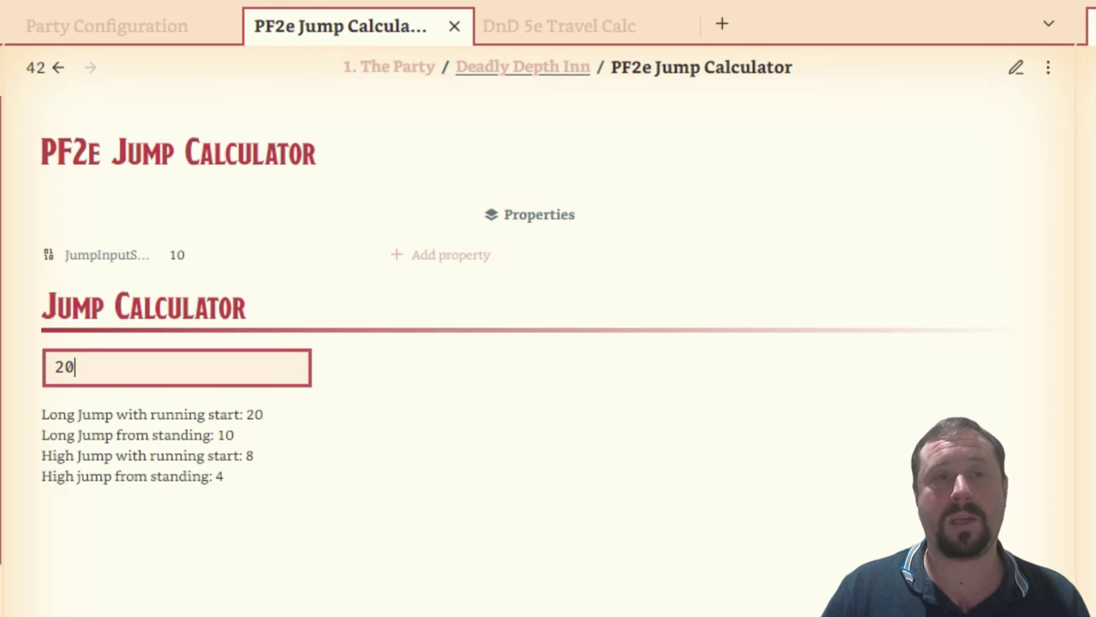
click(516, 569)
Examine the two Long Jump lines in the source, including the from-standing VIEW formula that divides JumpInputStrength by 2
click(1028, 77)
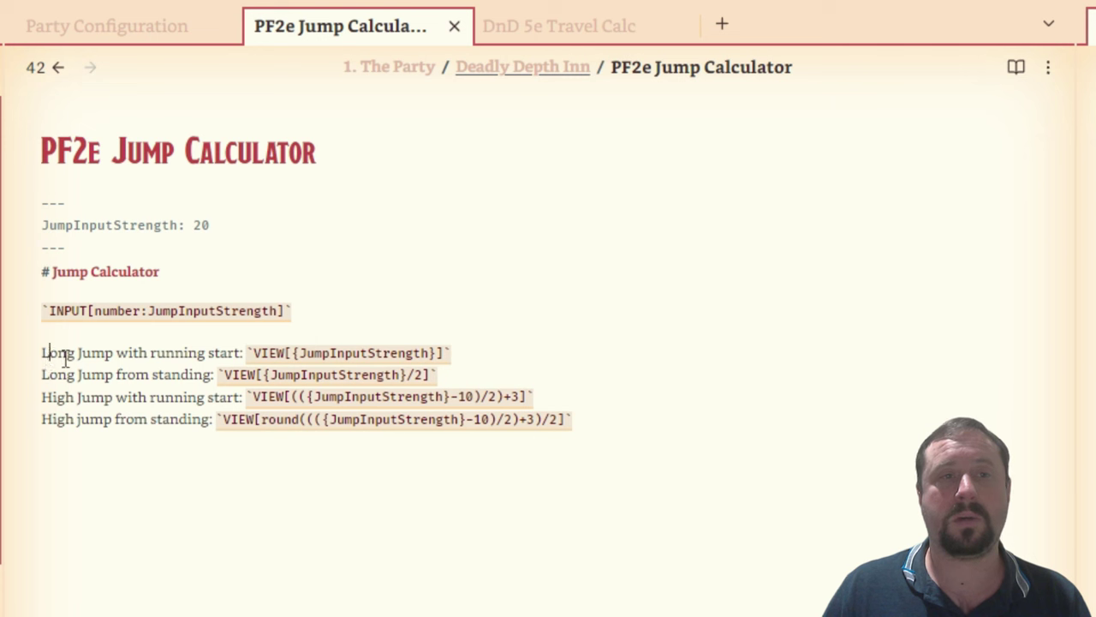
drag(43, 353, 238, 353)
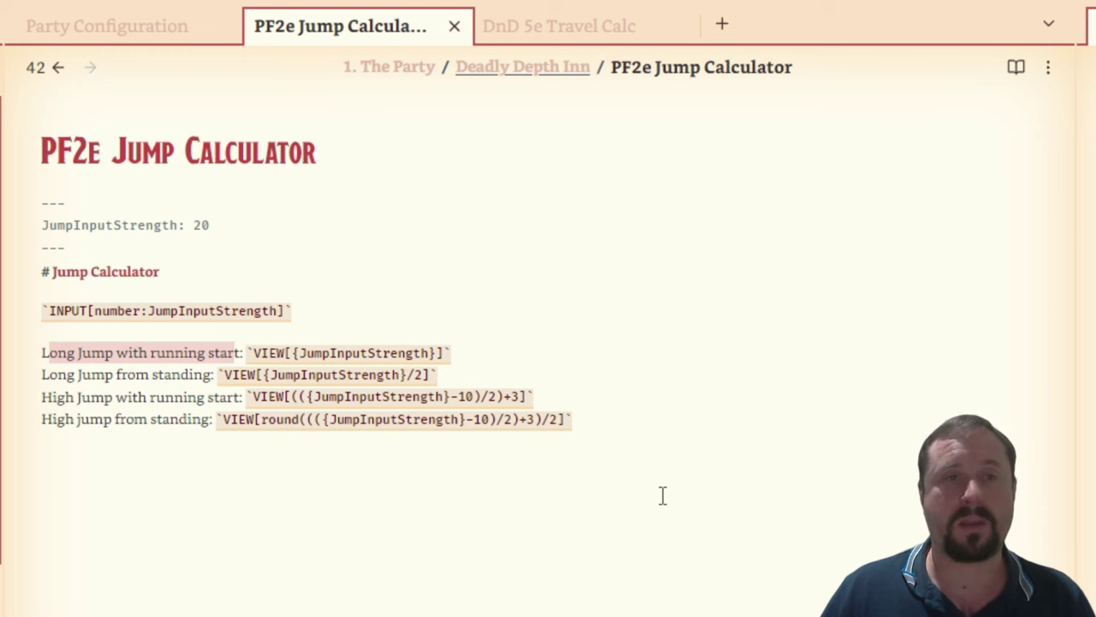
click(464, 356)
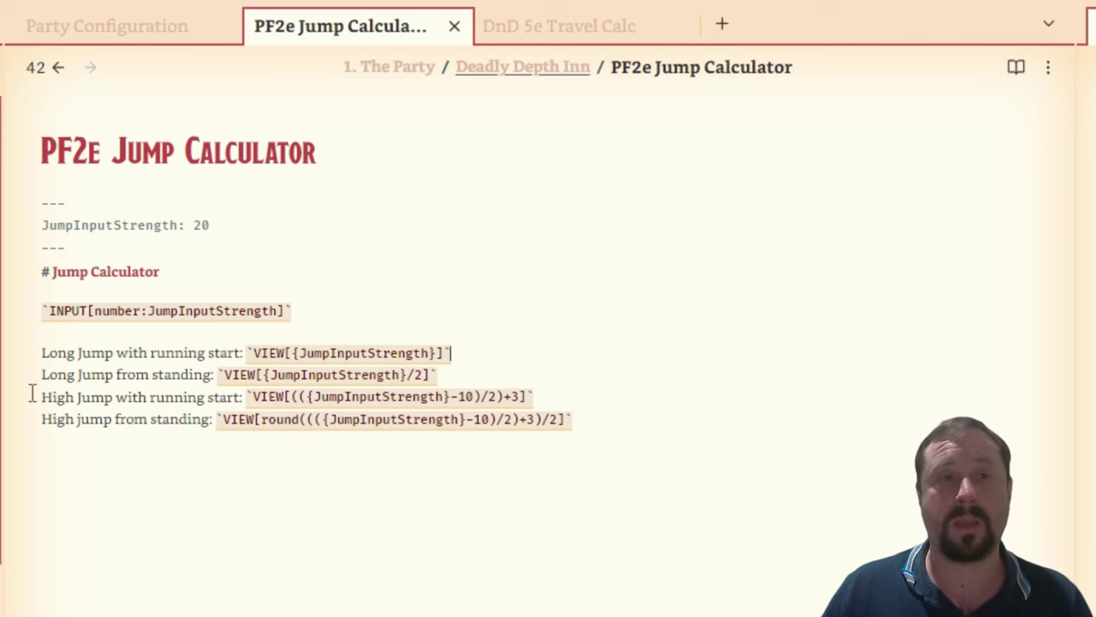
drag(42, 373, 211, 369)
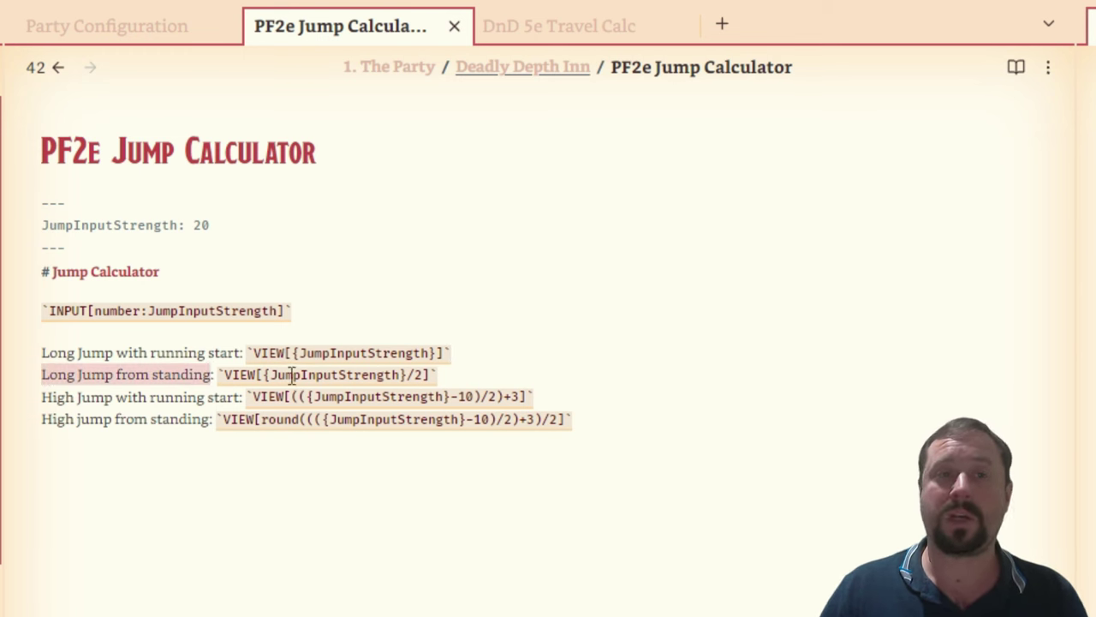
drag(472, 375, 216, 370)
click(662, 357)
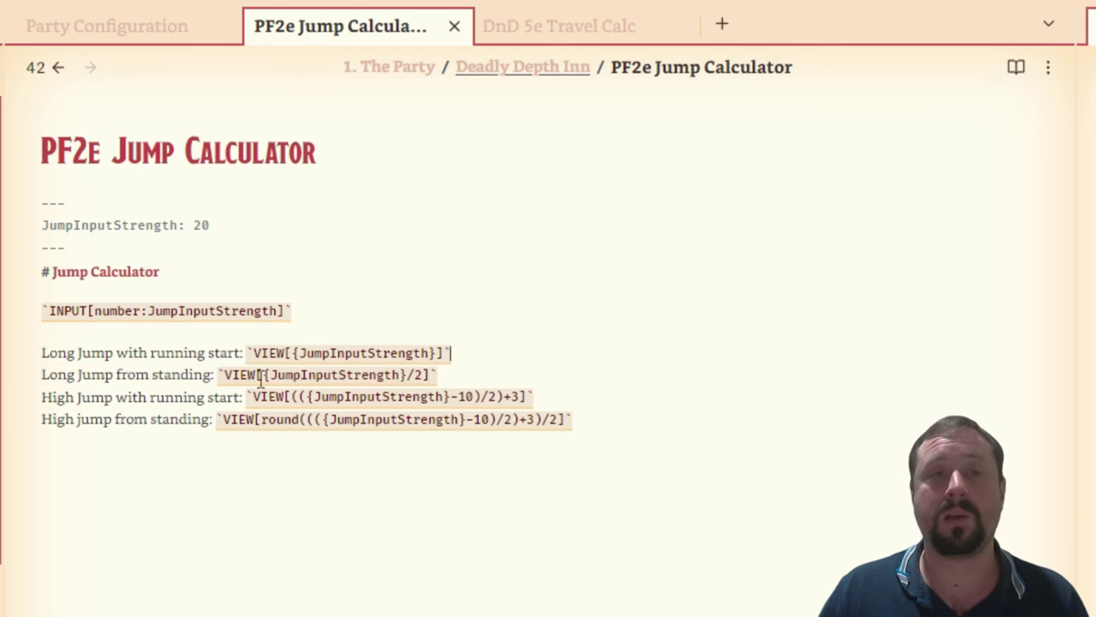
double_click(234, 375)
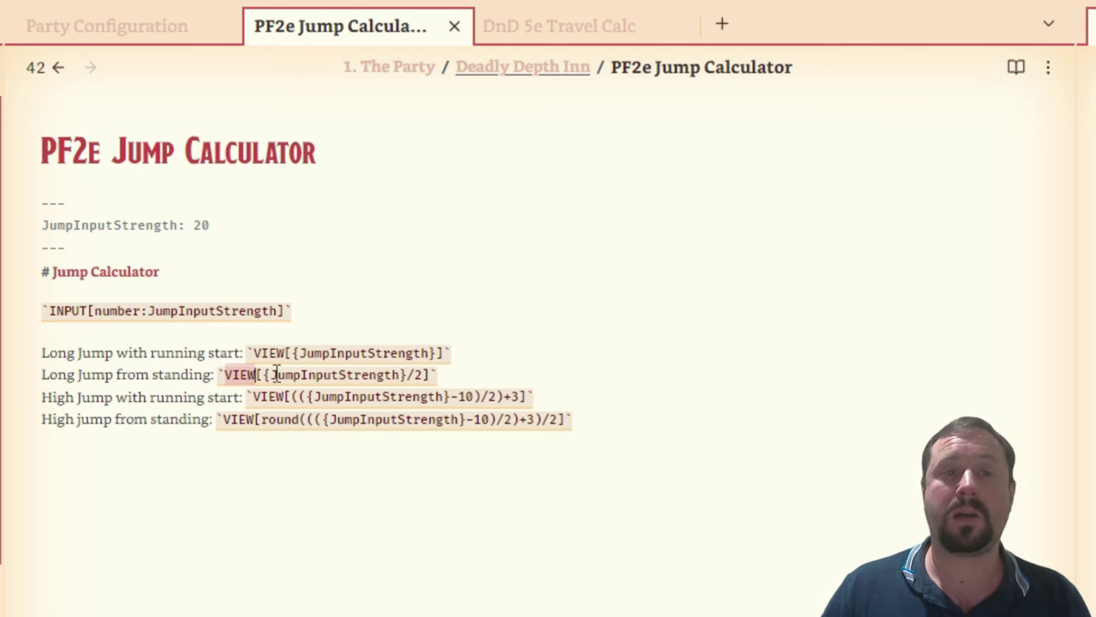
click(466, 437)
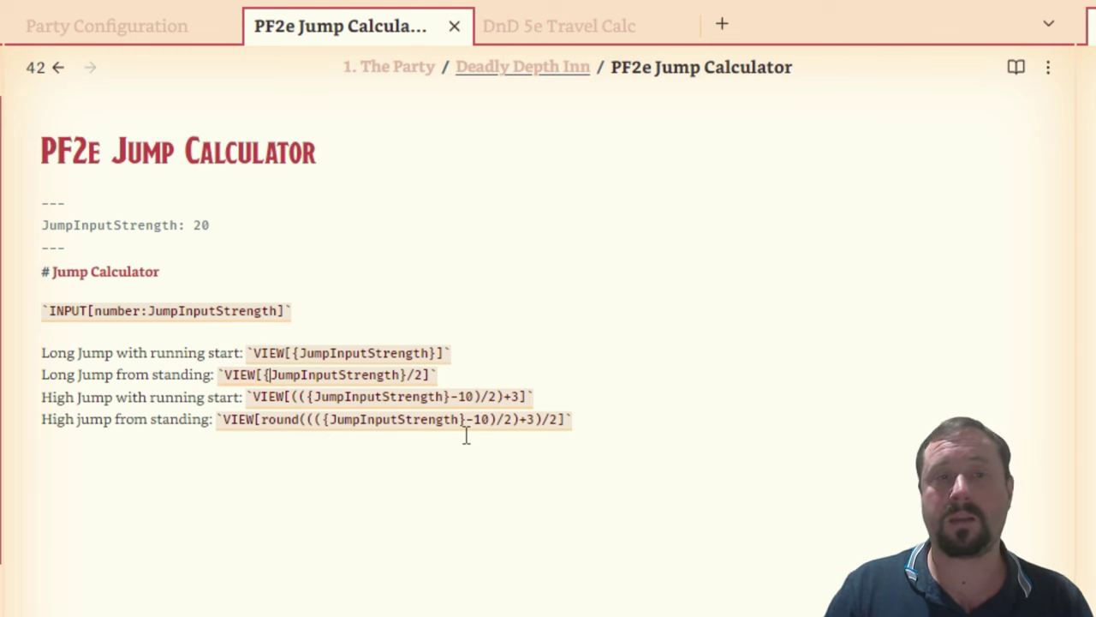
double_click(327, 374)
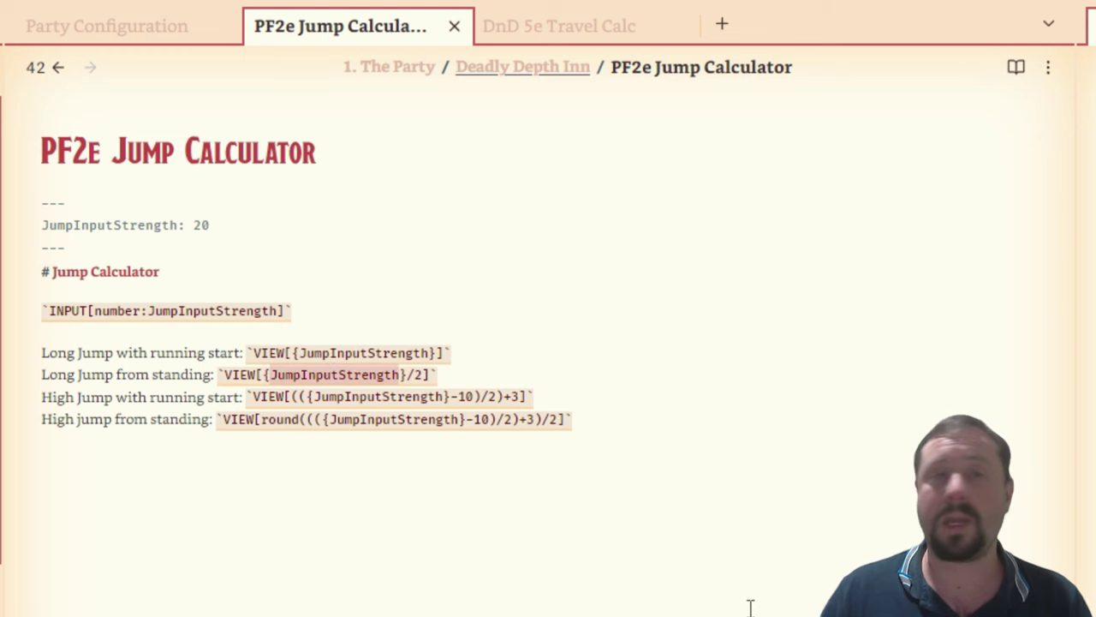
click(525, 514)
drag(425, 374, 225, 374)
click(694, 368)
Compare the jump strength input with the two Long Jump results in reading view
click(1016, 68)
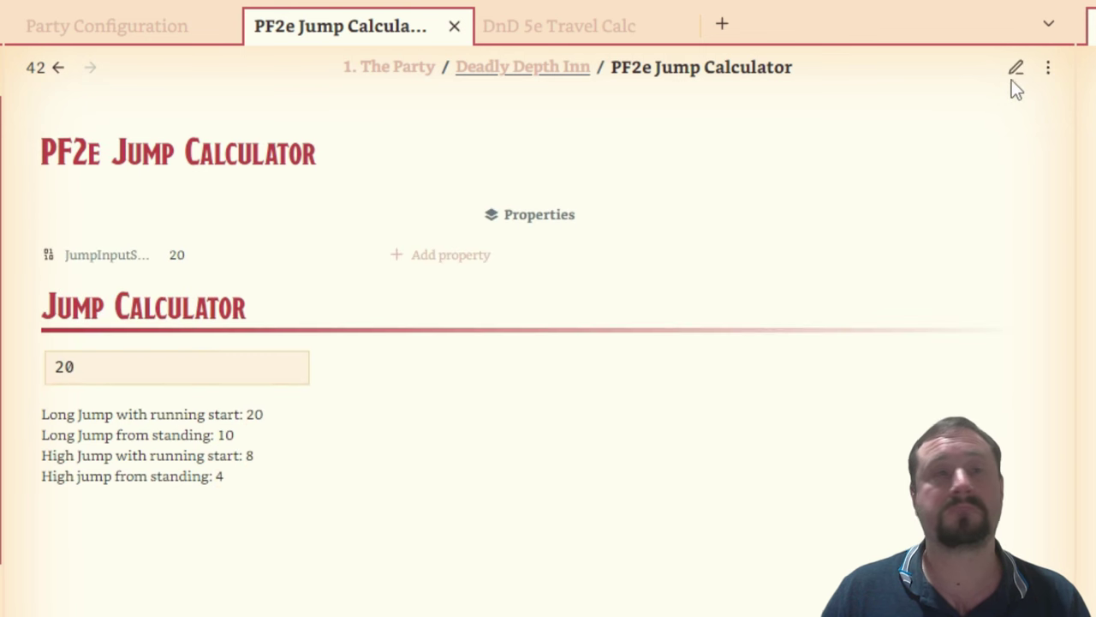
double_click(77, 368)
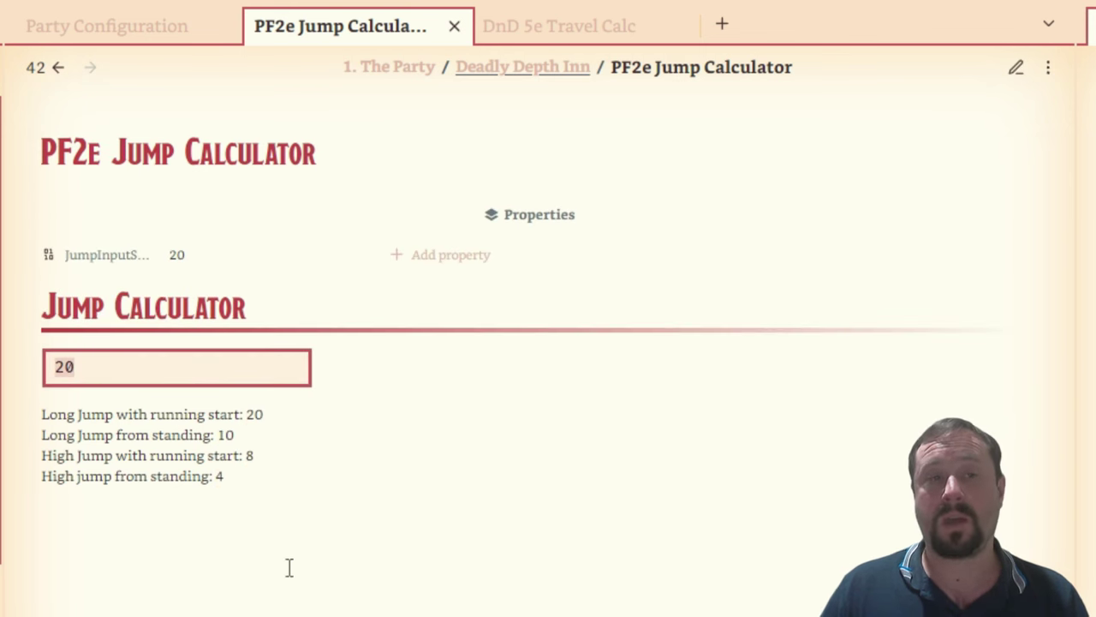
drag(301, 417, 31, 412)
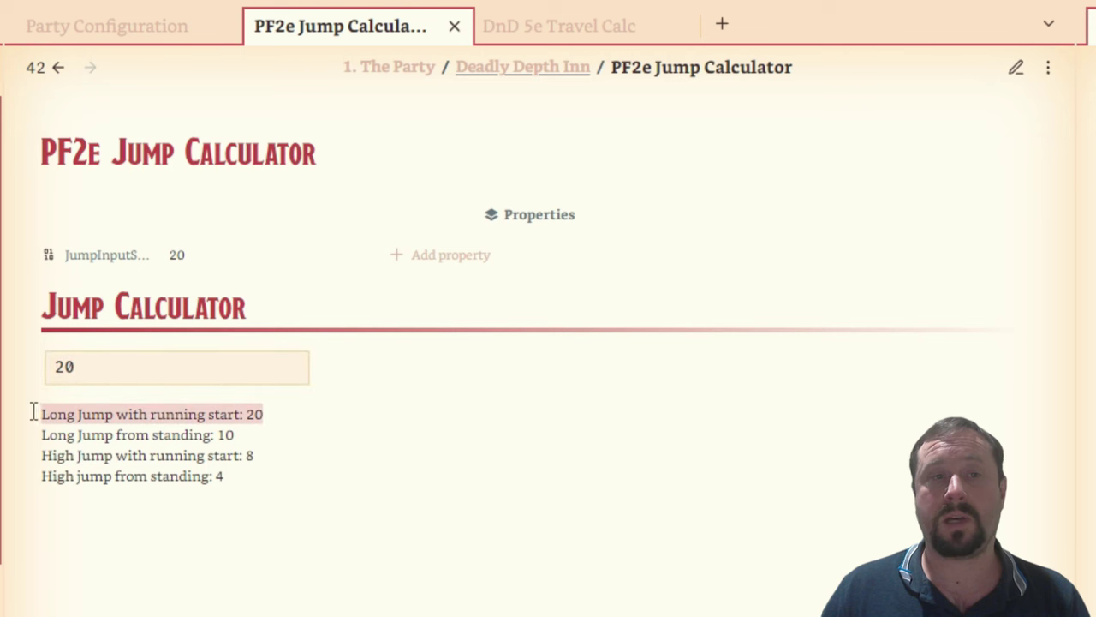
drag(232, 435, 41, 435)
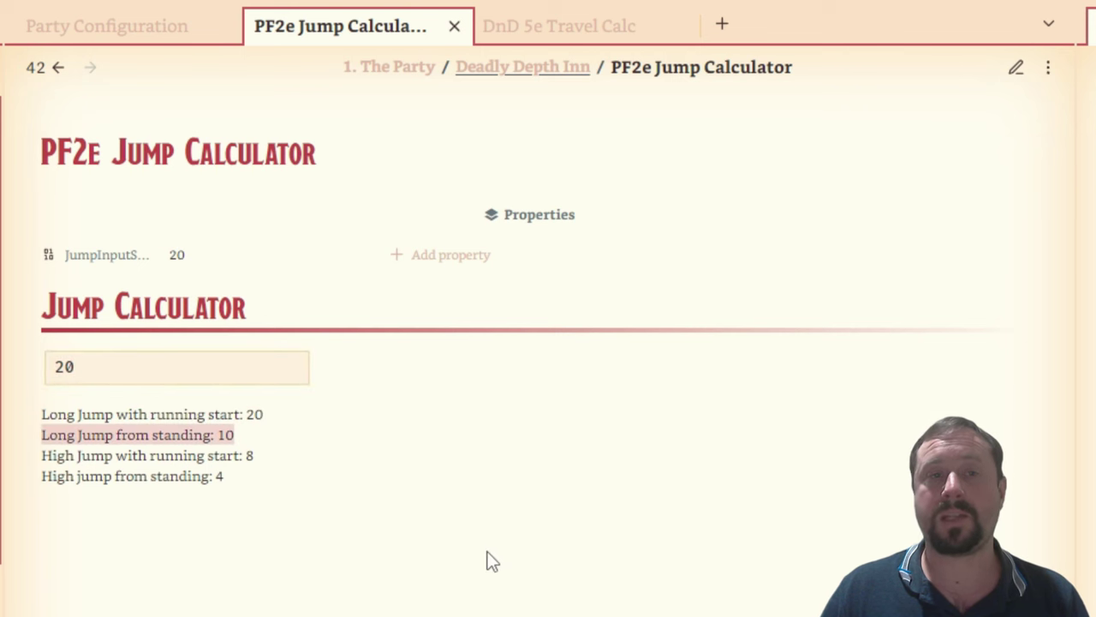
click(497, 561)
Return to the source and examine each part of the High Jump with running start formula, including the -10, /2 and +3 terms
click(1016, 66)
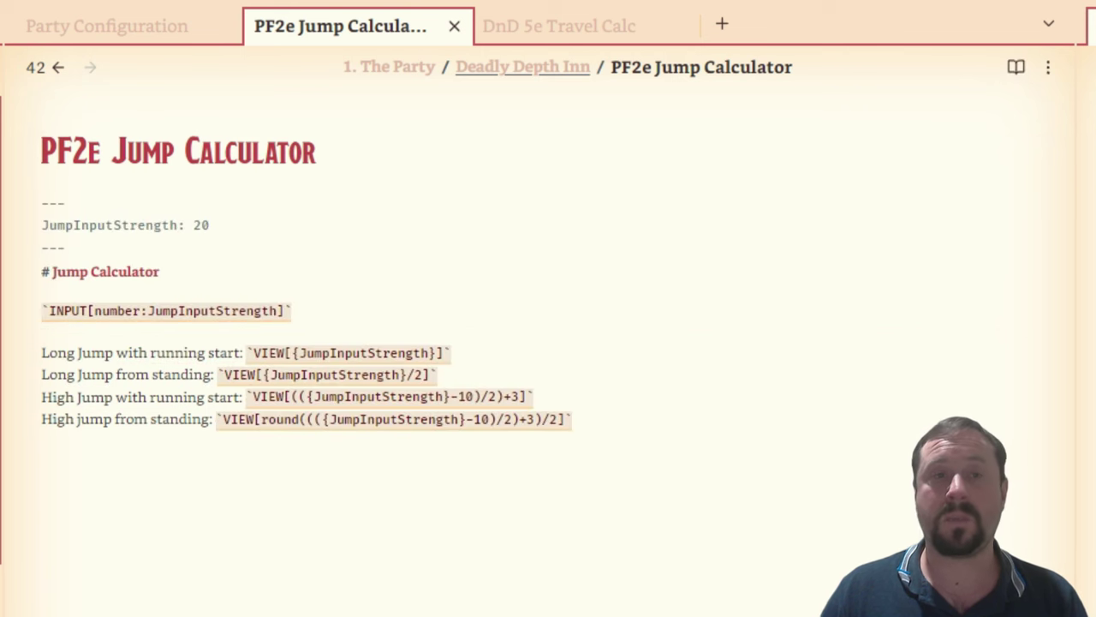
drag(43, 397, 244, 406)
click(41, 460)
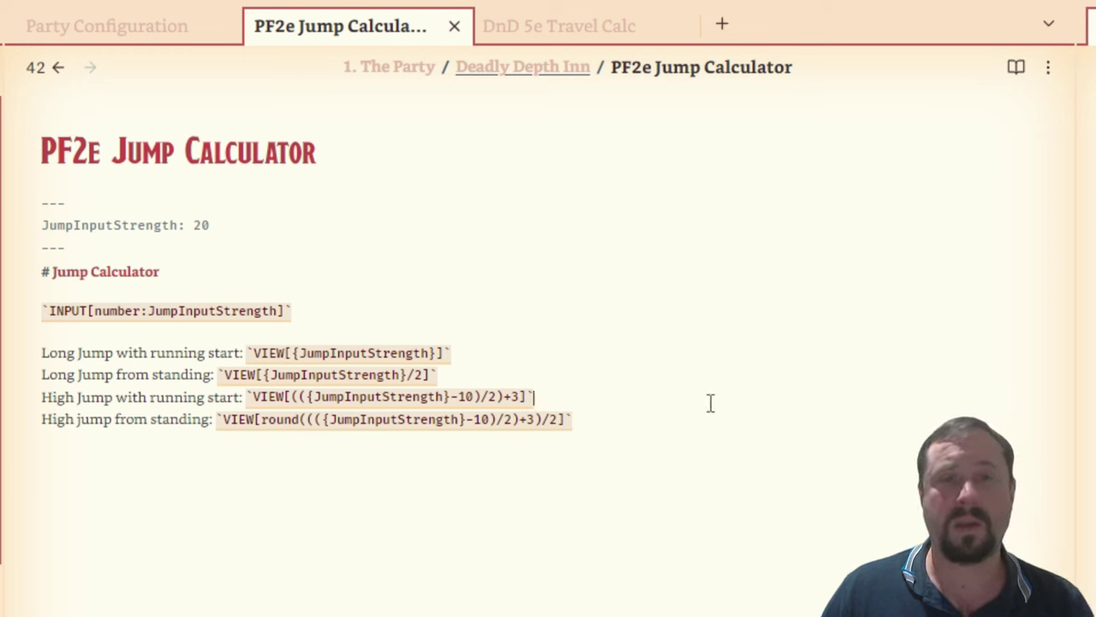
drag(548, 399, 43, 391)
click(791, 431)
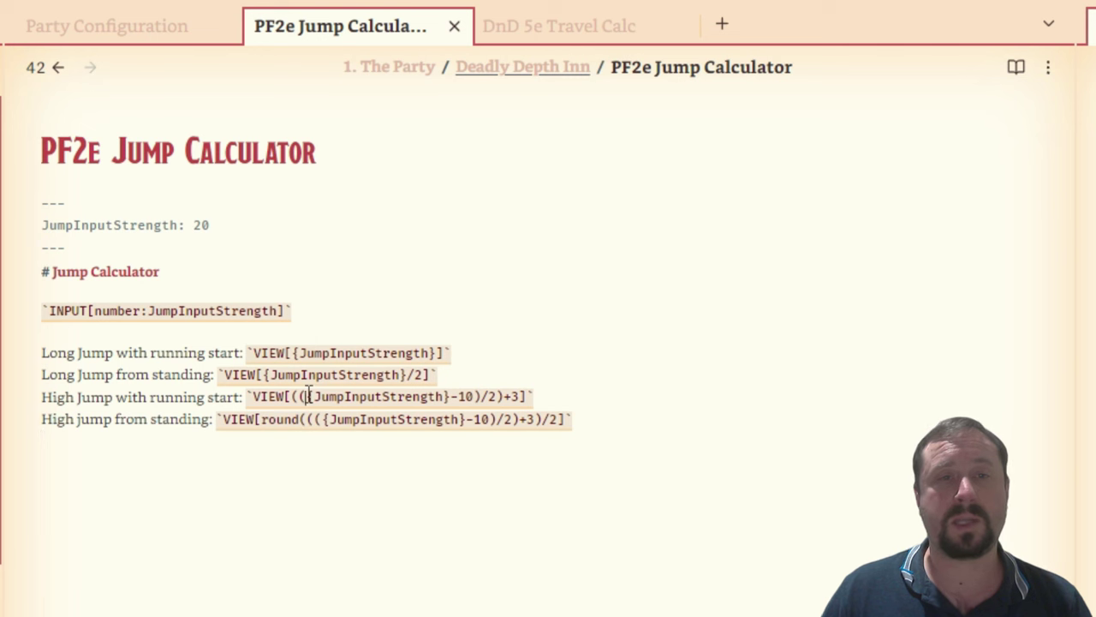
drag(306, 394, 455, 391)
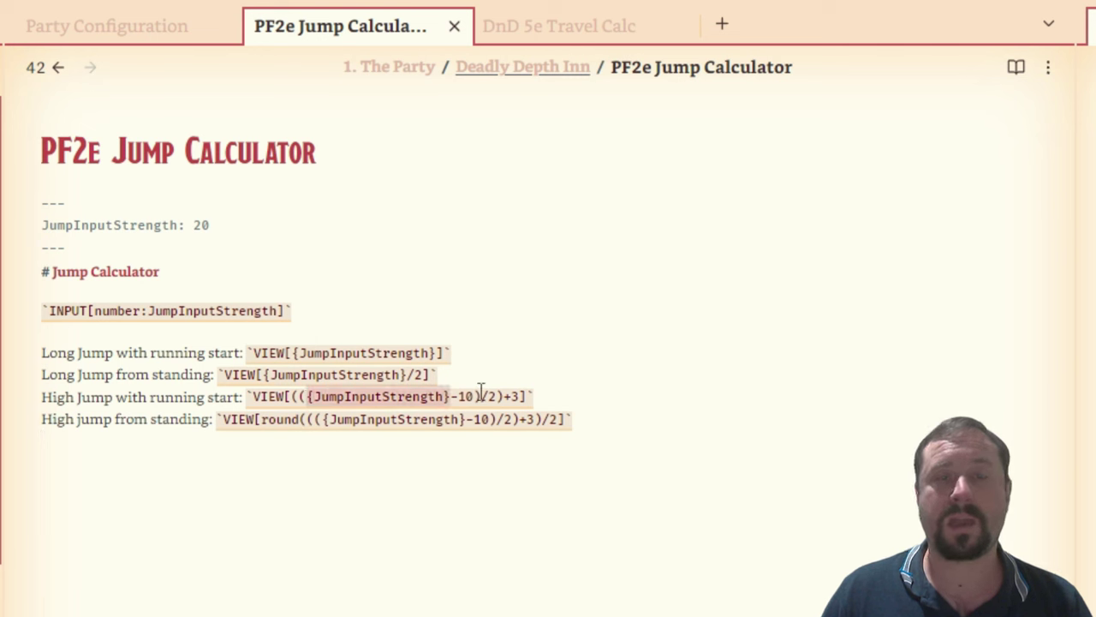
click(474, 398)
drag(474, 398, 301, 396)
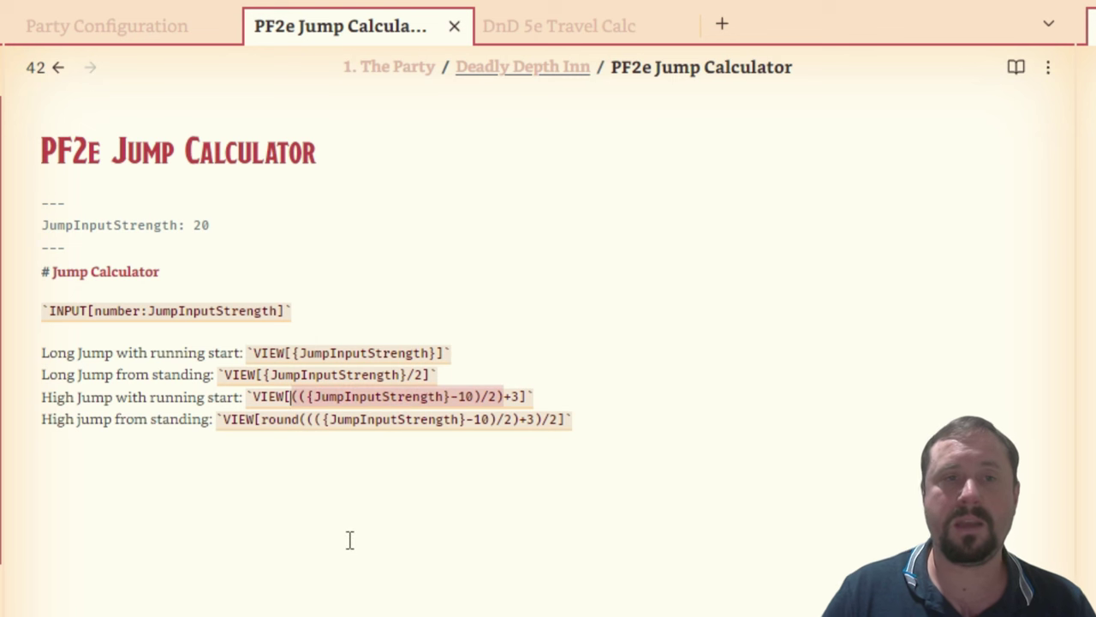
click(378, 536)
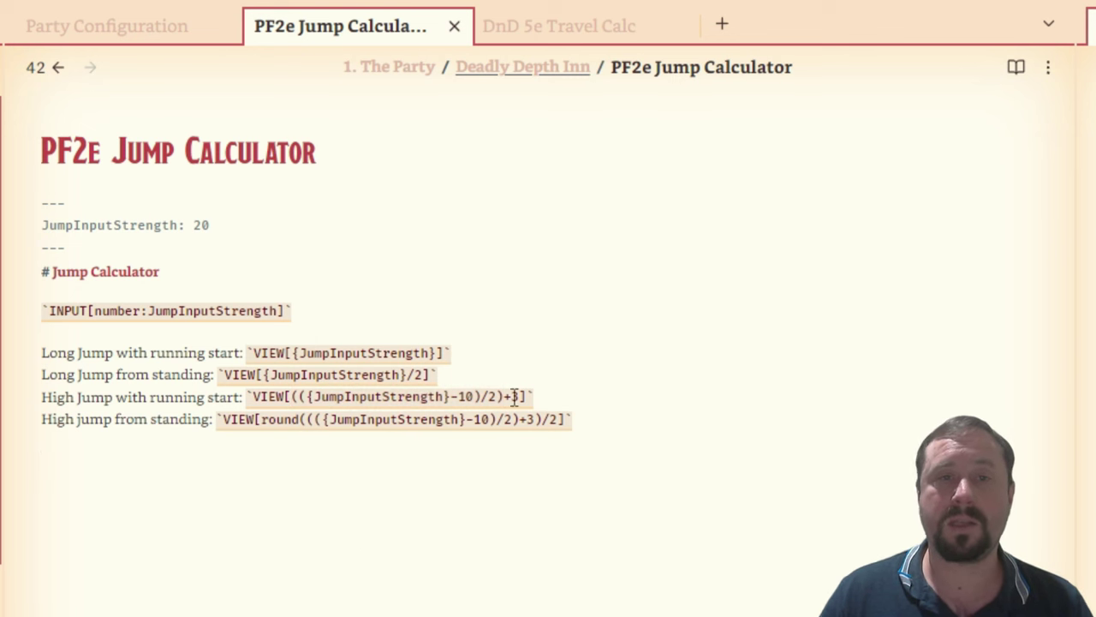
drag(522, 397, 271, 394)
click(682, 461)
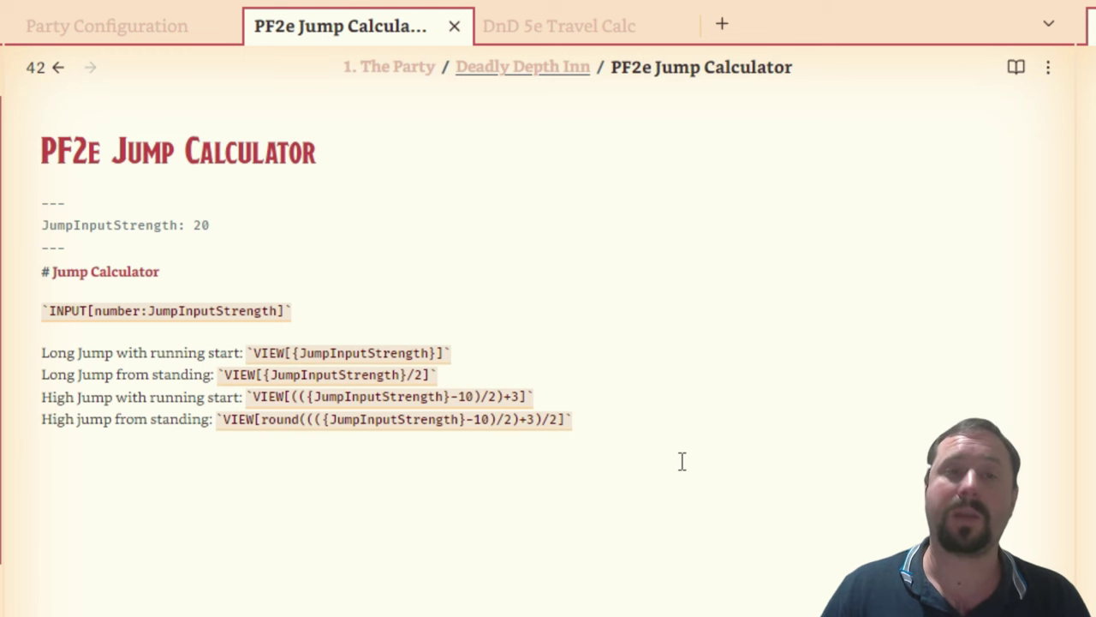
click(597, 421)
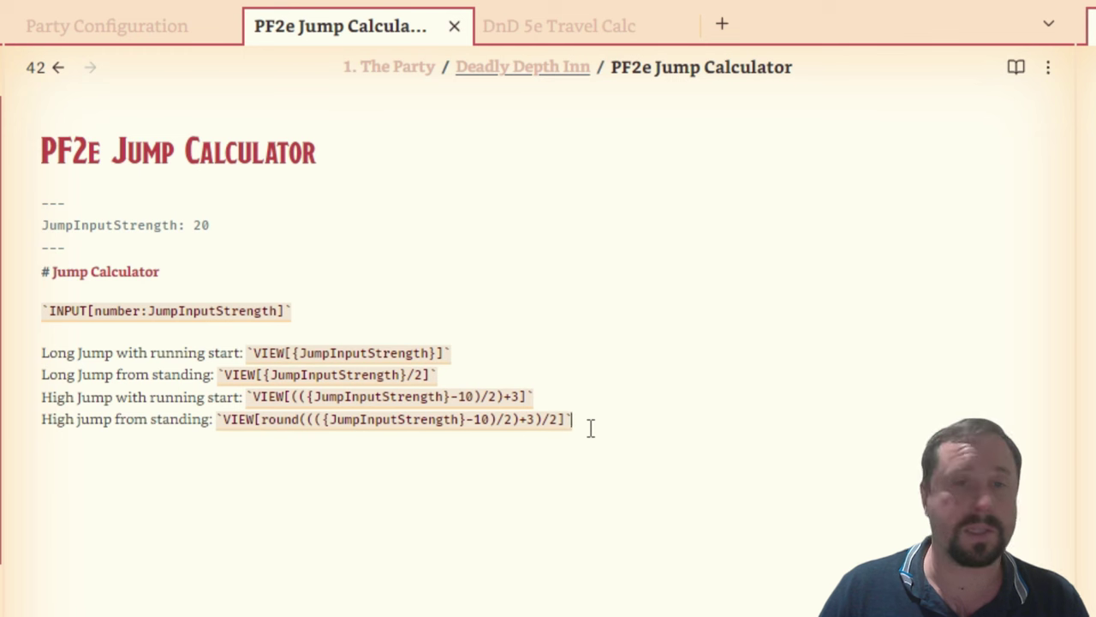
Examine the High jump from standing formula, including its round function and final /2 term
click(675, 437)
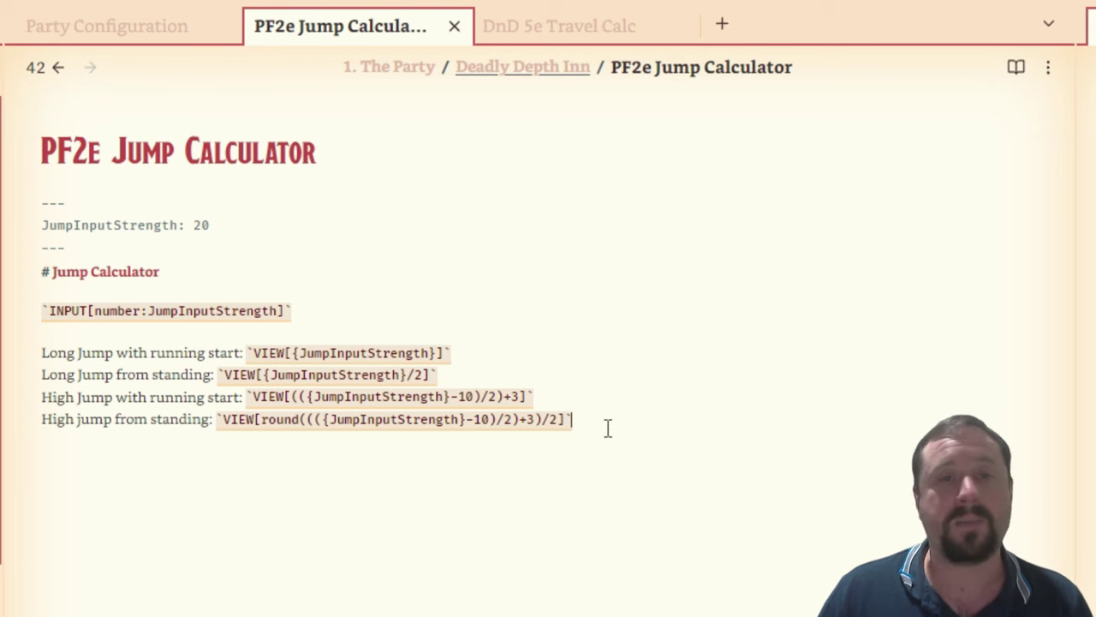
drag(572, 419, 249, 419)
click(424, 468)
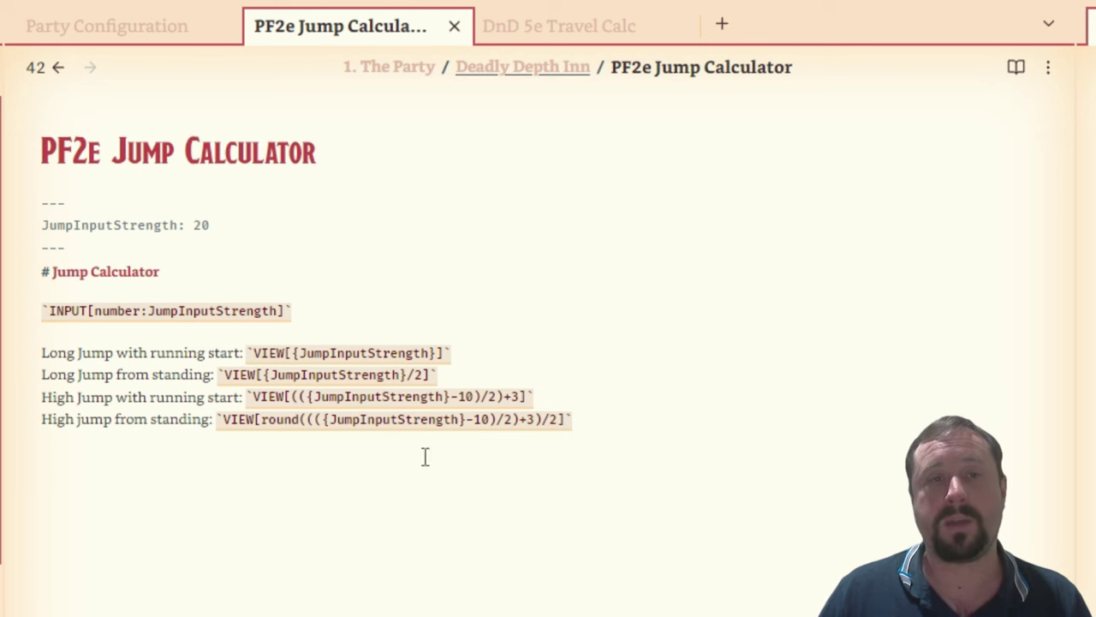
Show the note in reading view and set the jump strength input to 10
click(1016, 67)
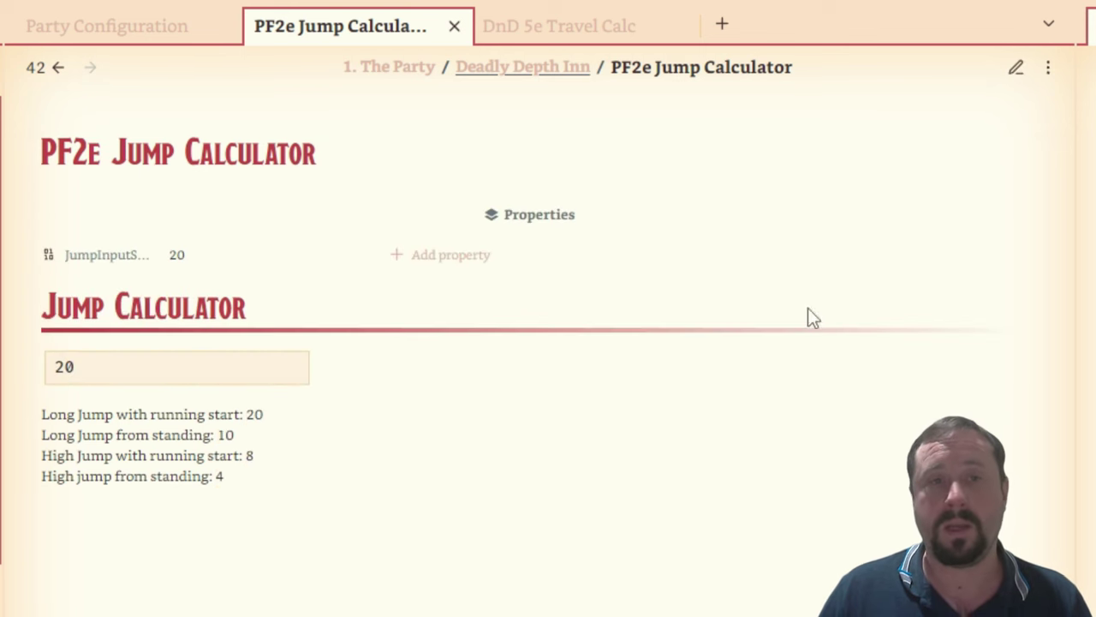
double_click(140, 364)
text(10)
key(Return)
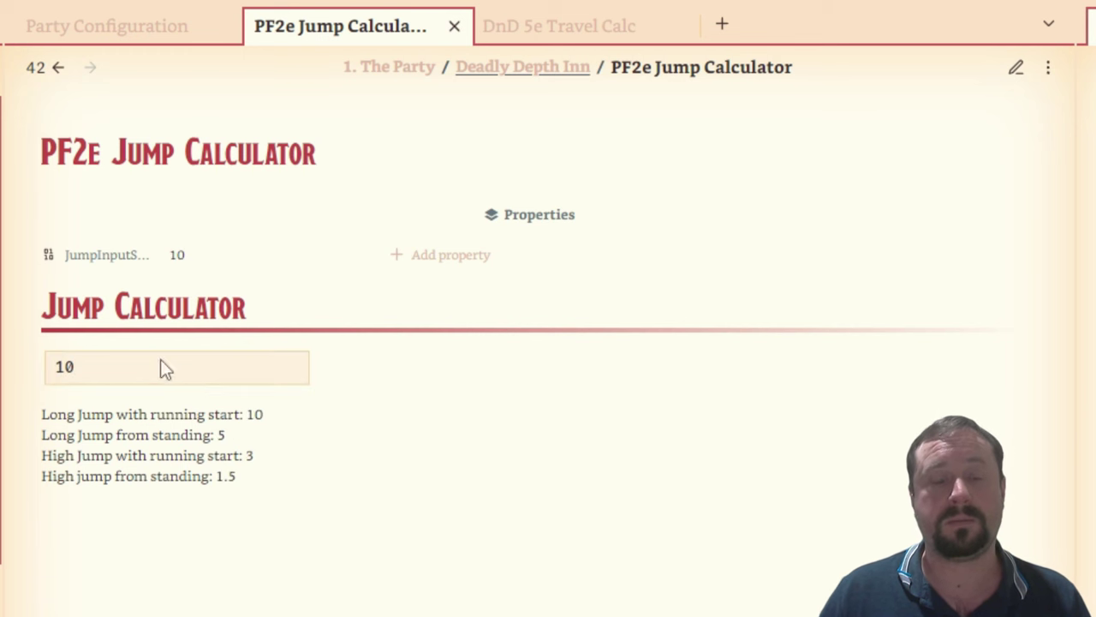
Compare the four Long Jump and High Jump results in reading view, ending with High jump from standing
drag(275, 416, 38, 420)
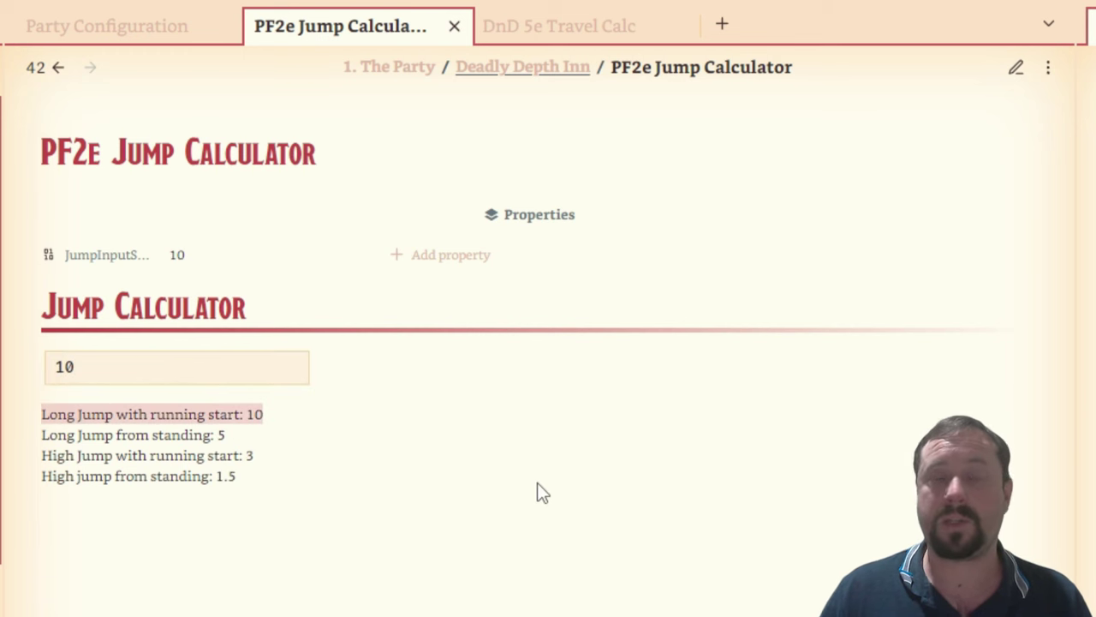
drag(248, 440, 44, 470)
click(636, 531)
click(43, 471)
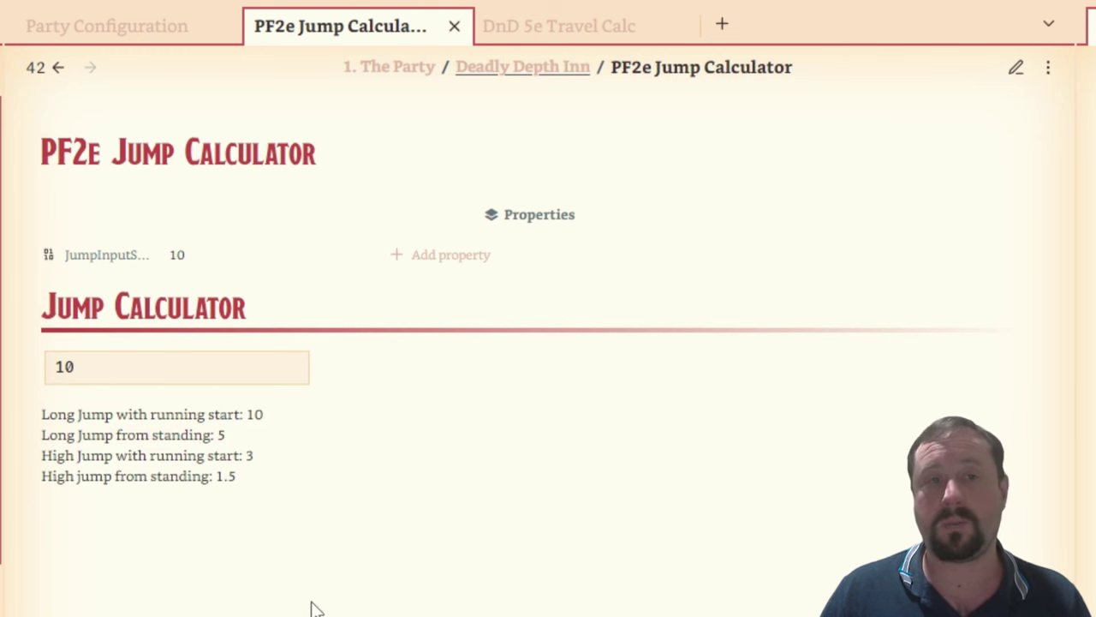
drag(262, 478, 39, 485)
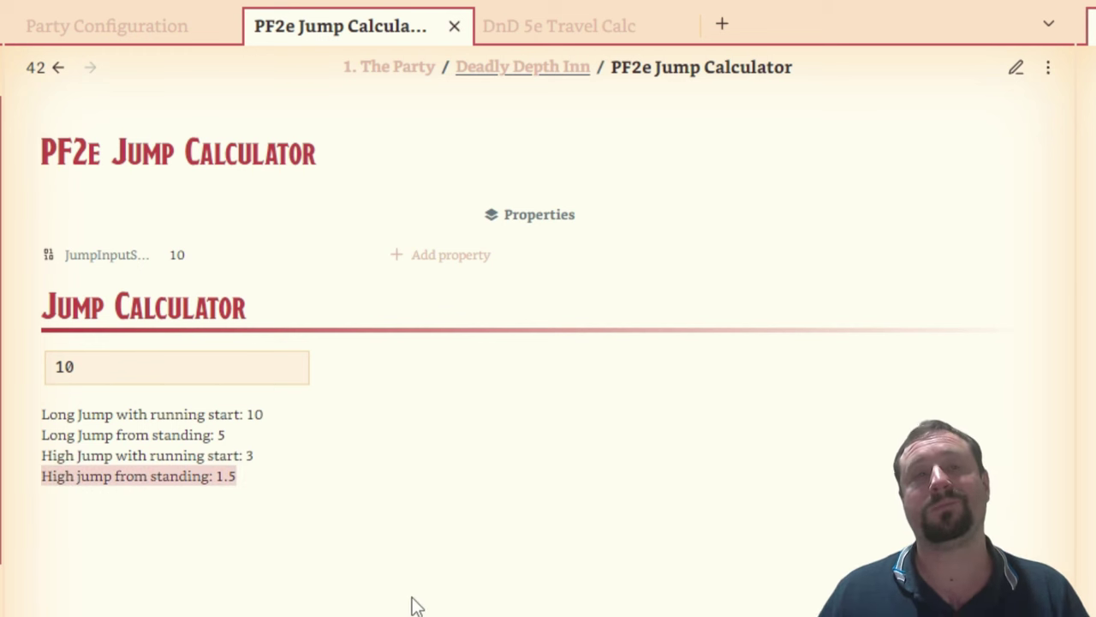
Return to the note's source and examine the short block of INPUT and VIEW lines as a whole
click(1017, 69)
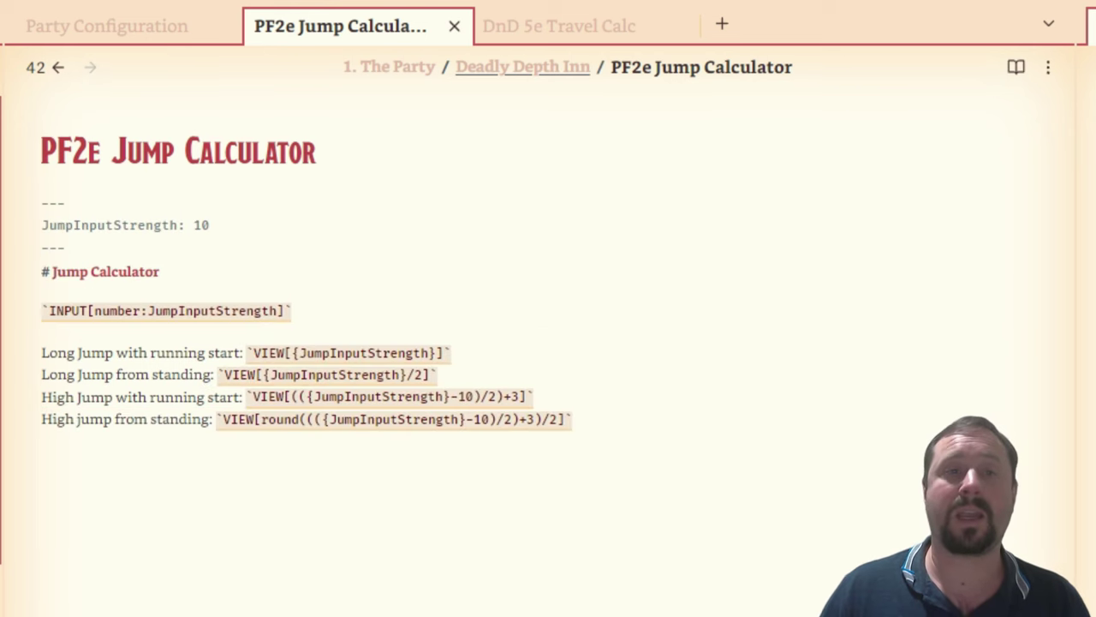
drag(585, 429, 97, 340)
click(340, 612)
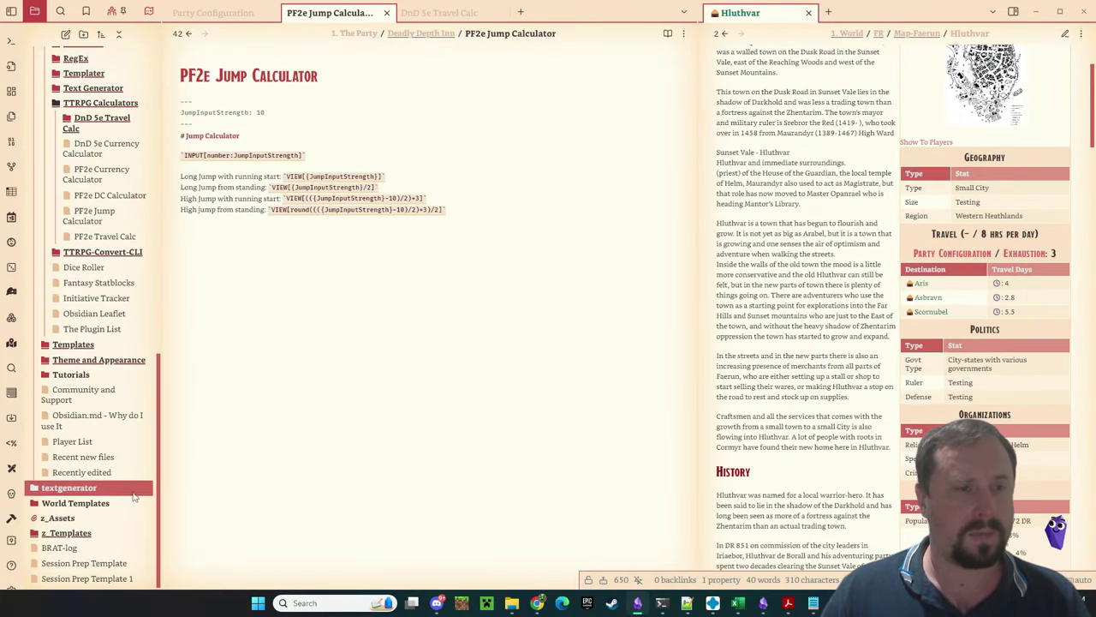
Open the PF2e - Jump Calculator note in Tutorials, YouTube Series, TTRPG Calculator (ChatGPT) and review its dataviewjs code
click(116, 376)
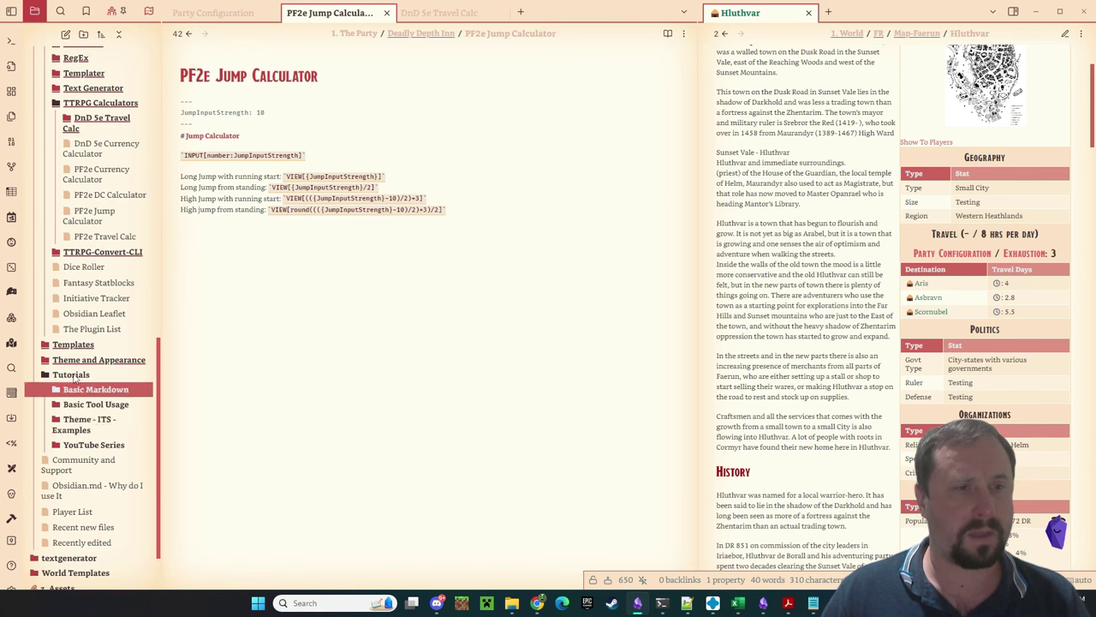
scroll(51, 394, down, 1)
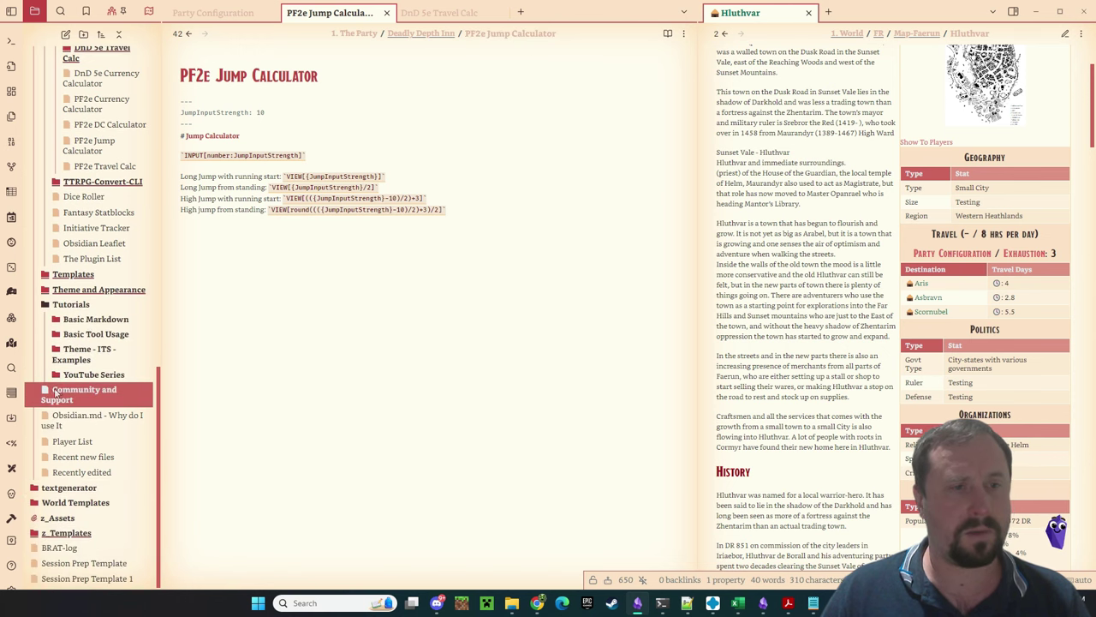
click(37, 378)
scroll(43, 386, down, 4)
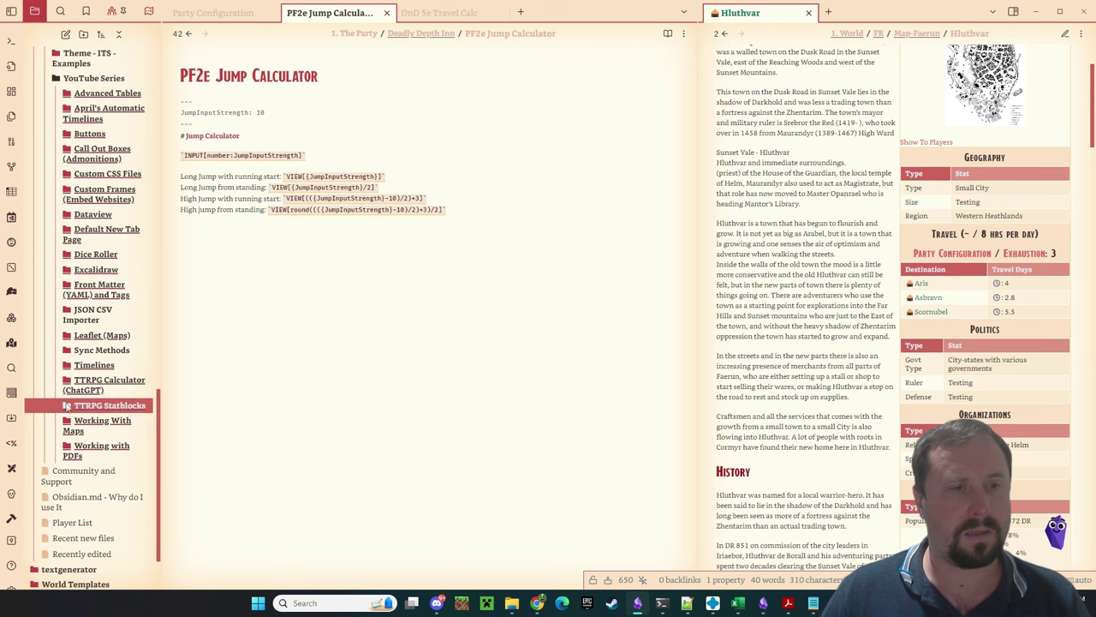
click(49, 392)
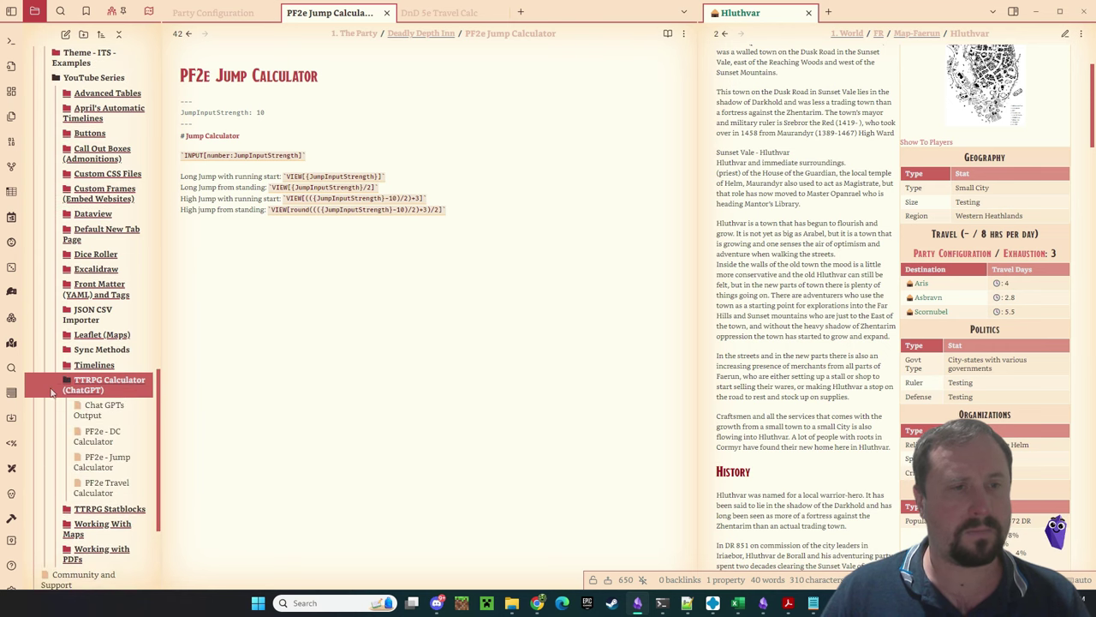
click(103, 473)
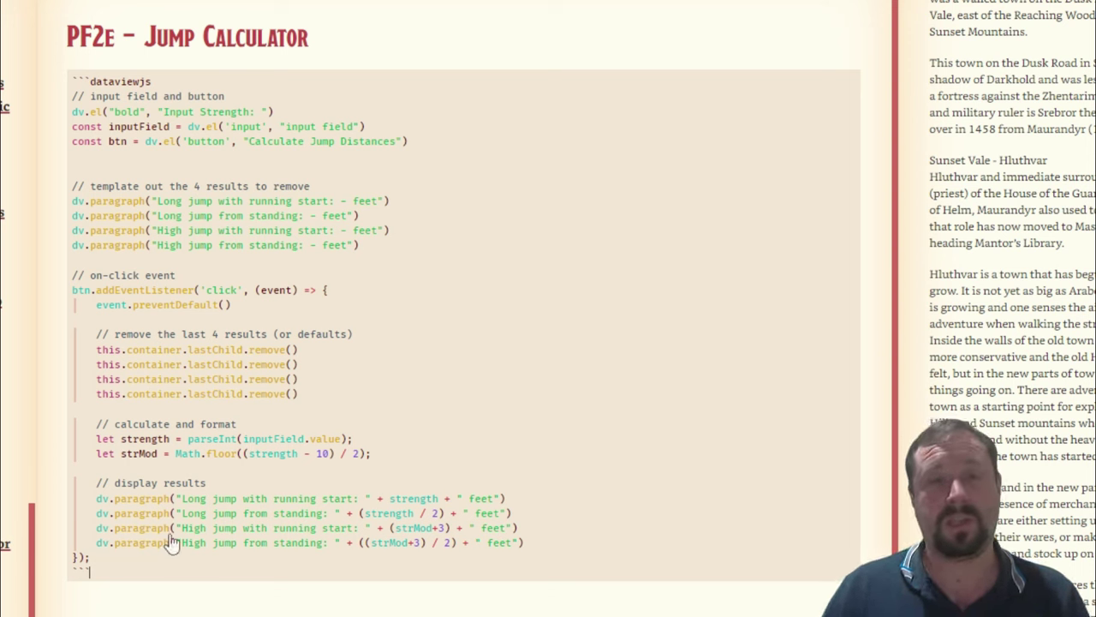
drag(96, 564, 69, 154)
click(520, 408)
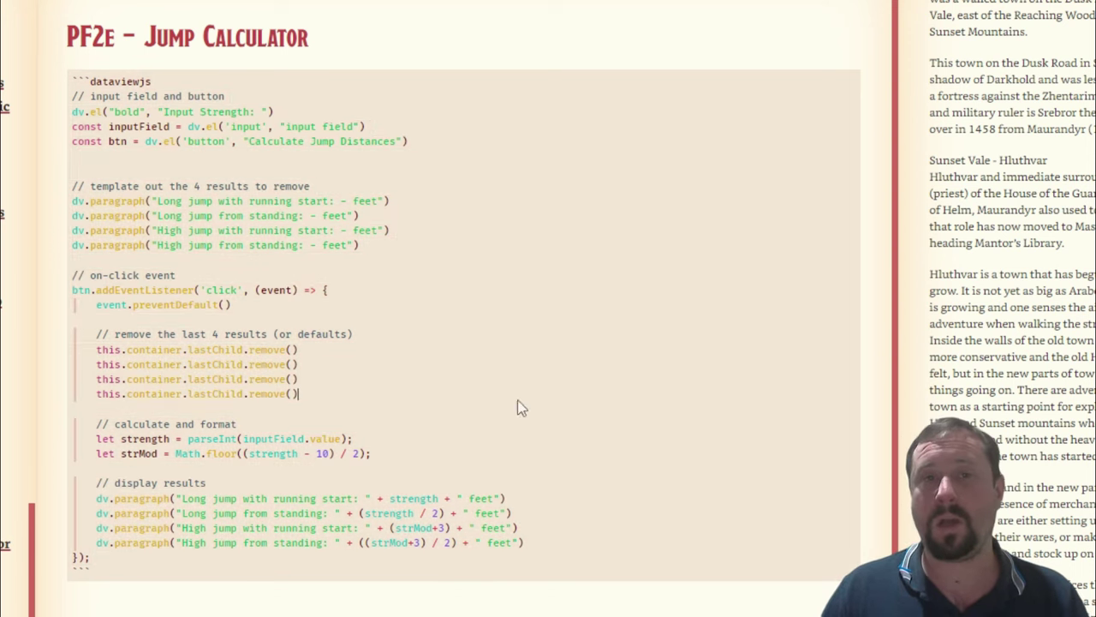
Show the dataviewjs calculator in reading view and calculate the jump distances for an input strength of 10
click(870, 30)
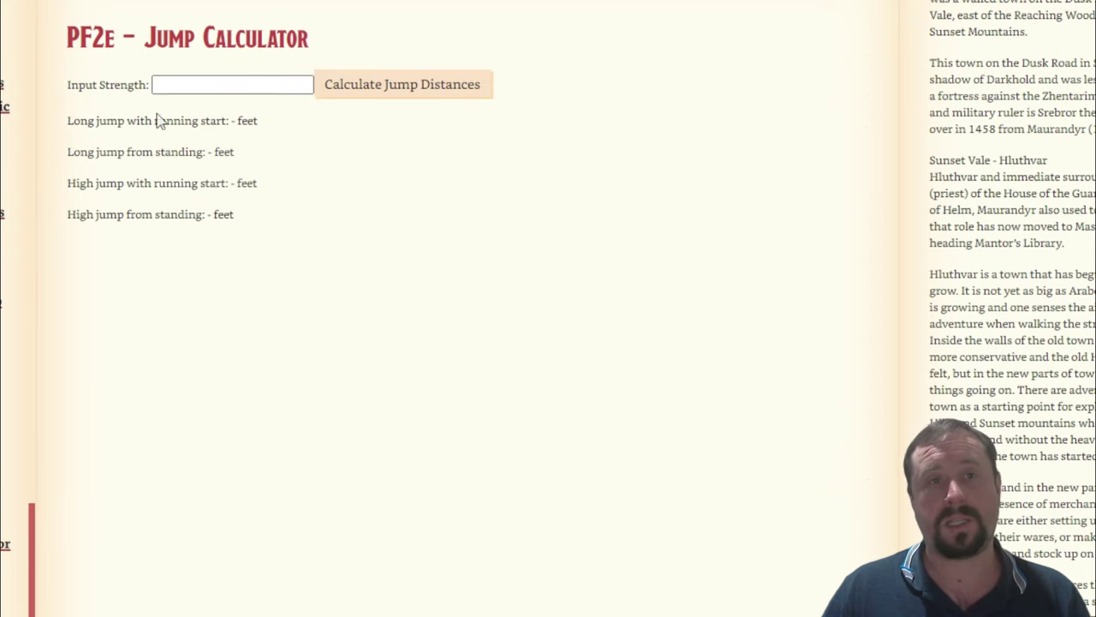
click(246, 84)
text(10)
click(410, 82)
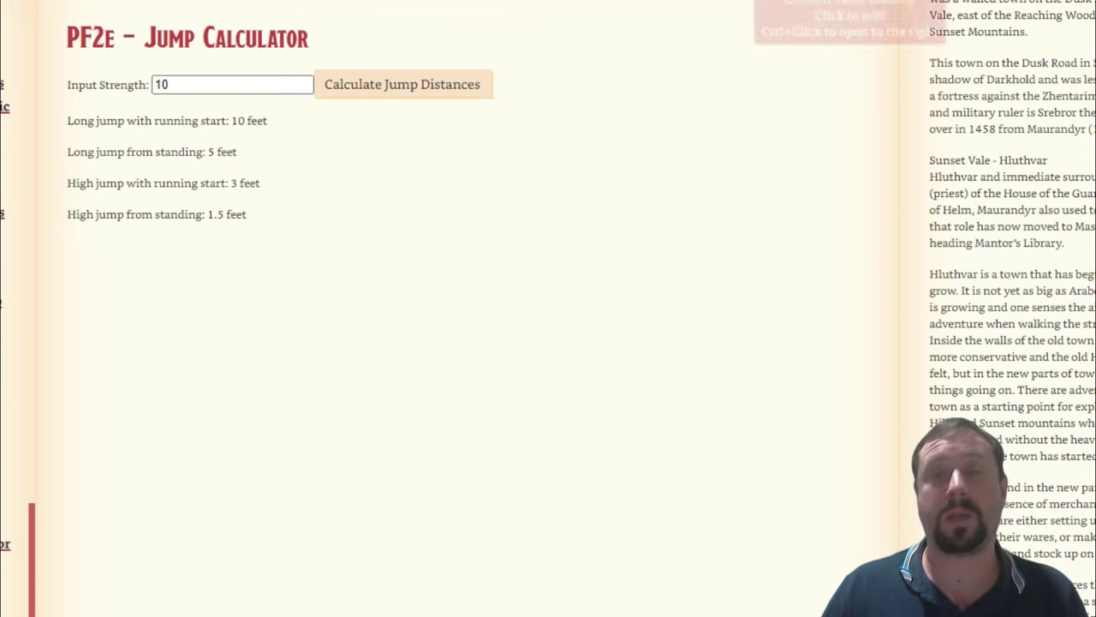
Re-examine the full dataviewjs block in source mode and restore the note's reading view
key(ctrl+e)
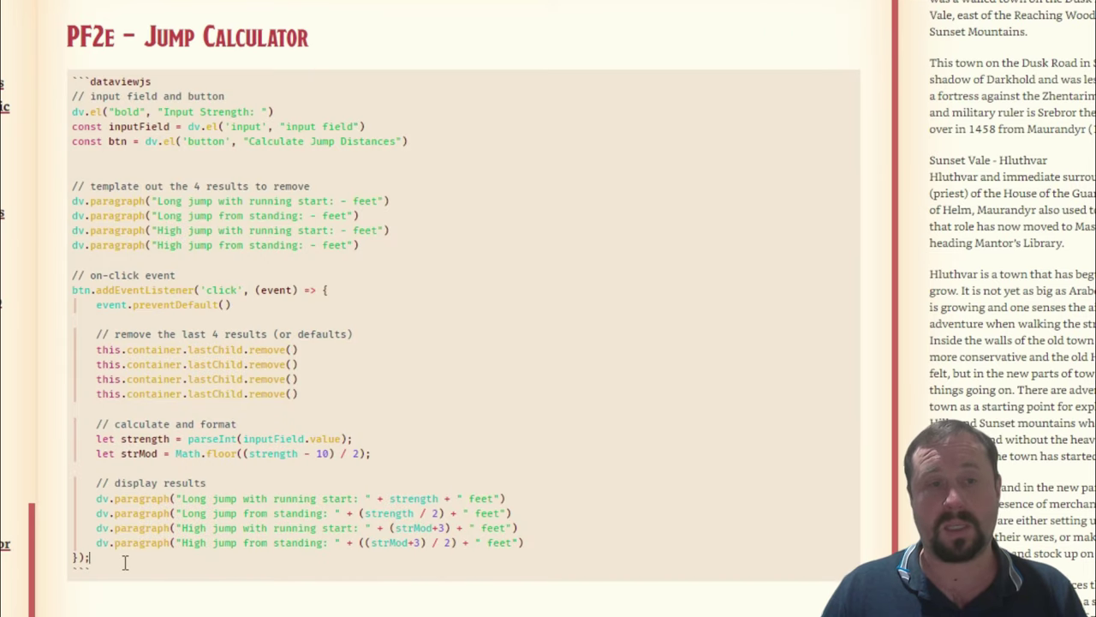
drag(124, 563, 66, 80)
click(446, 296)
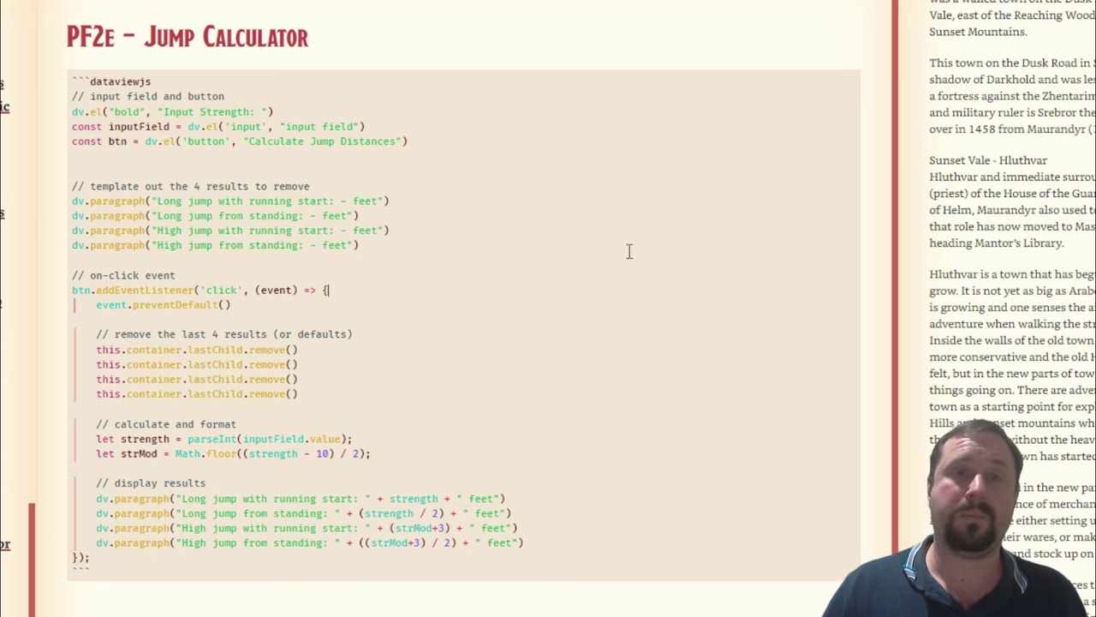
key(ctrl+e)
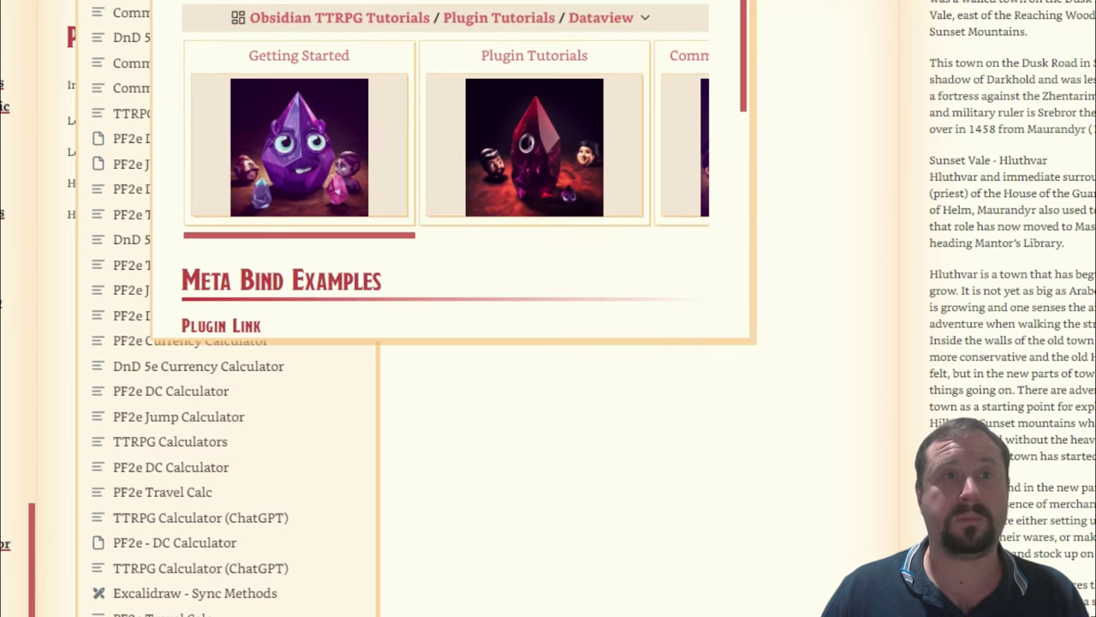
Return to the Meta Bind PF2e Jump Calculator note, review its VIEW formulas and show it in reading view
key(ctrl+e)
drag(508, 261, 68, 199)
click(434, 404)
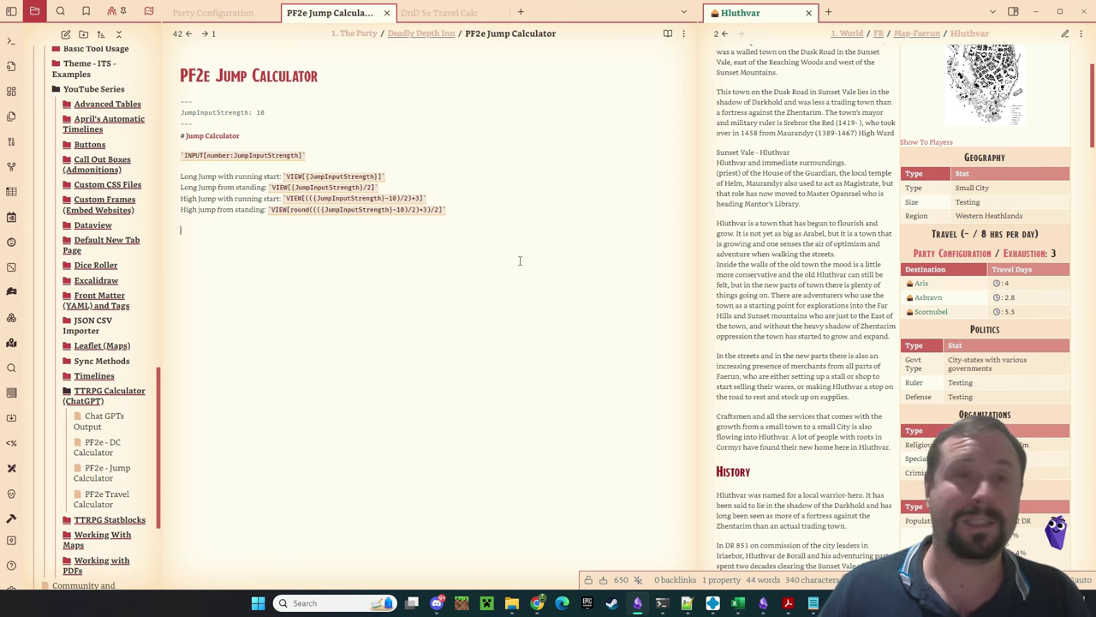
click(476, 212)
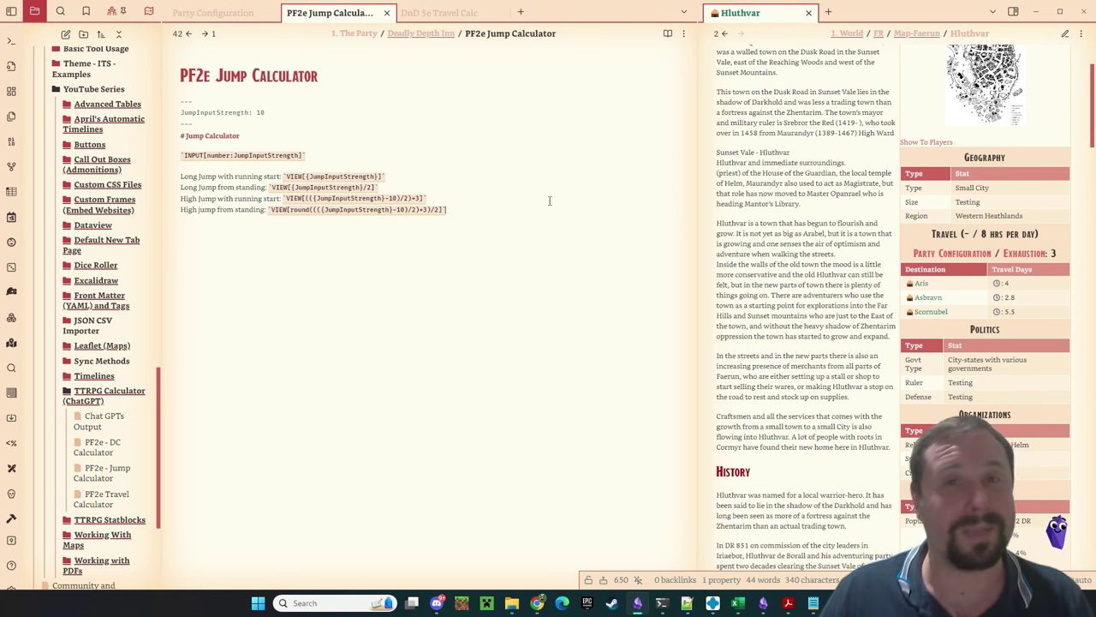
click(668, 32)
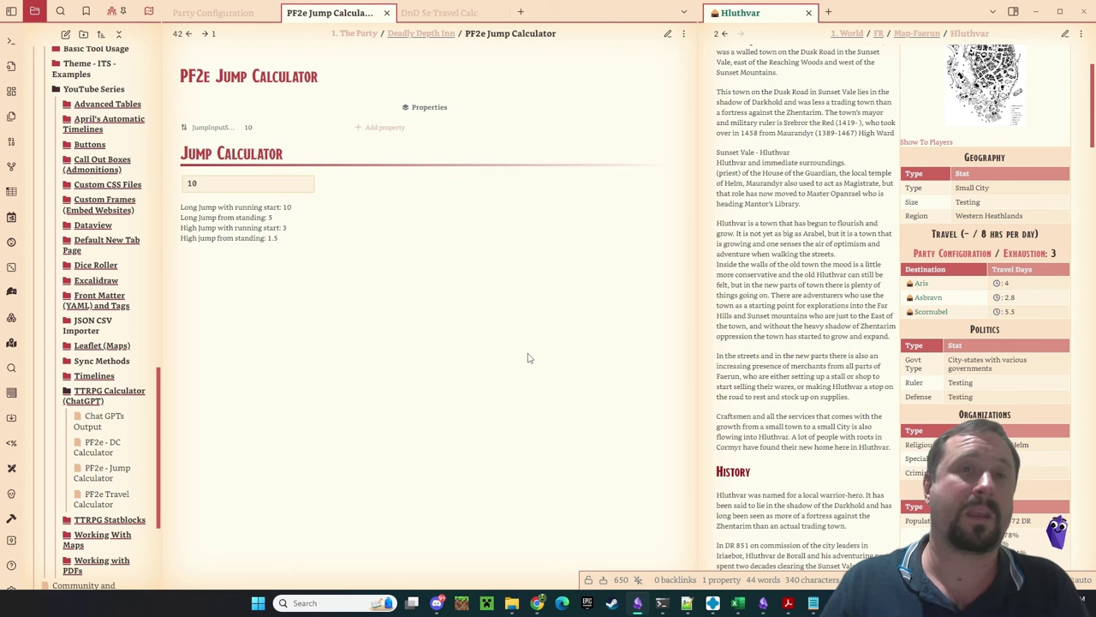
Look over the DnD 5e Travel Calc note, including its required plugins, instructions and Party Configuration template
key(ctrl+Tab)
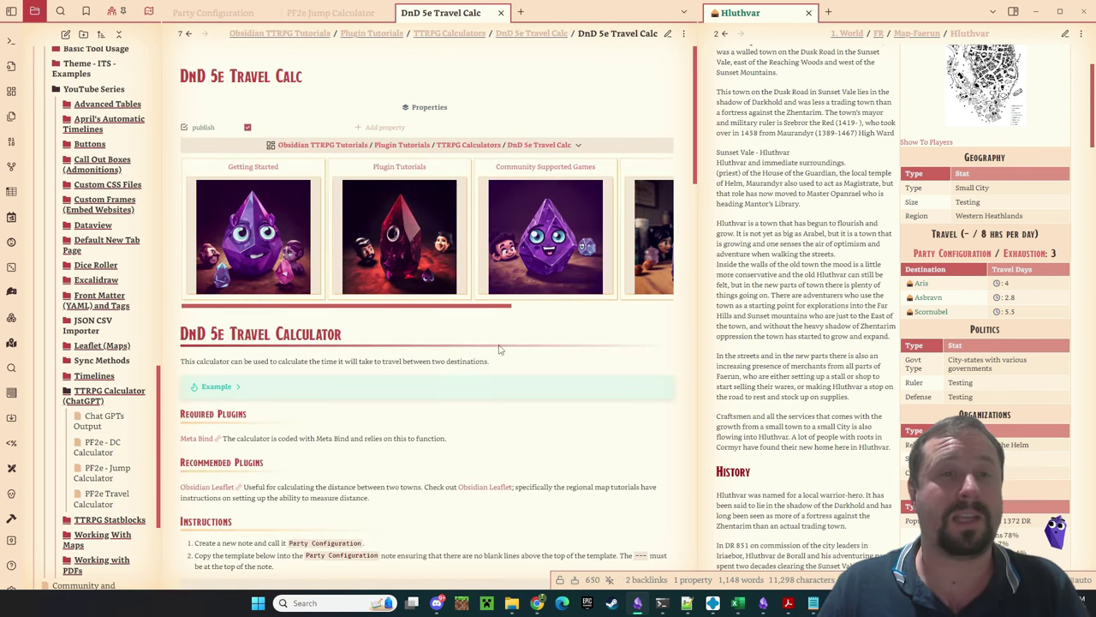
scroll(501, 351, down, 3)
scroll(123, 268, up, 10)
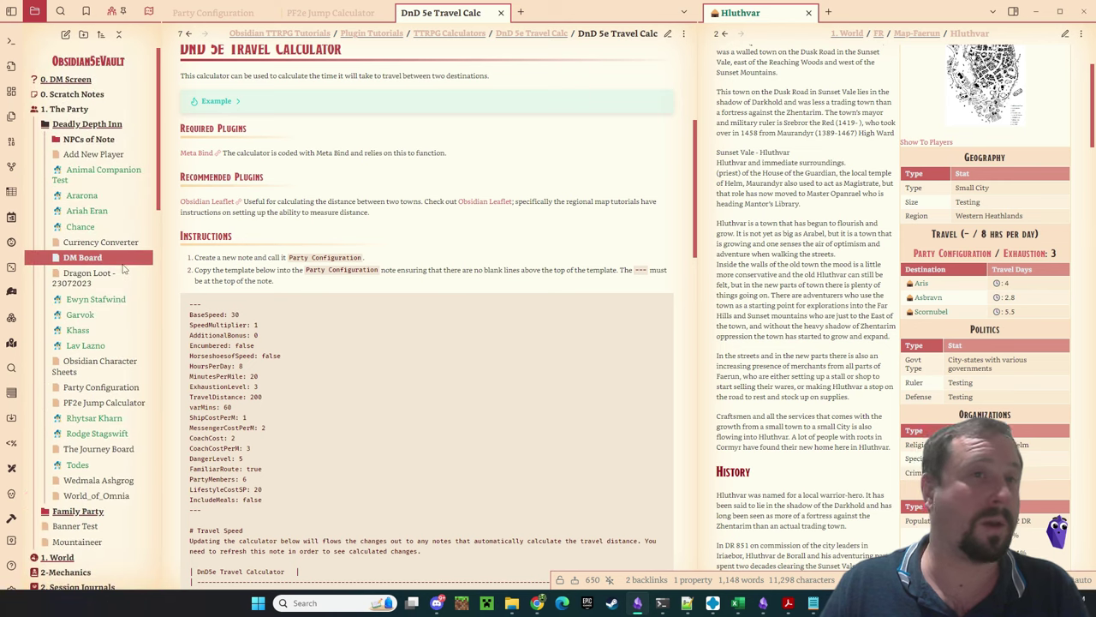
Bring up the Party Configuration note and look over its travel calculator and Transport Services fields
click(211, 14)
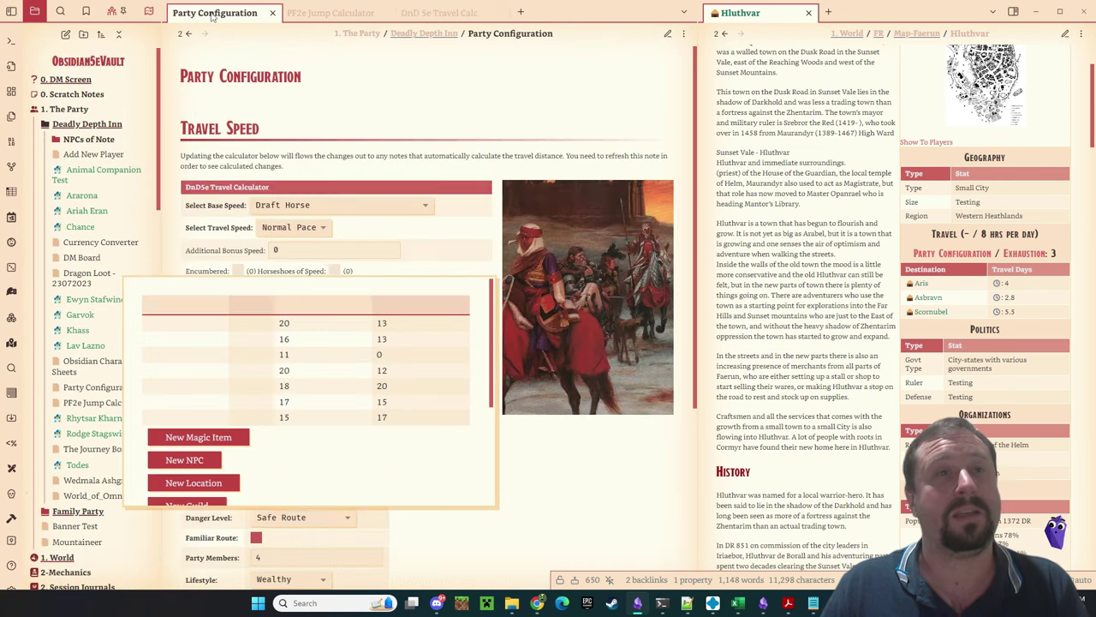
scroll(514, 429, down, 3)
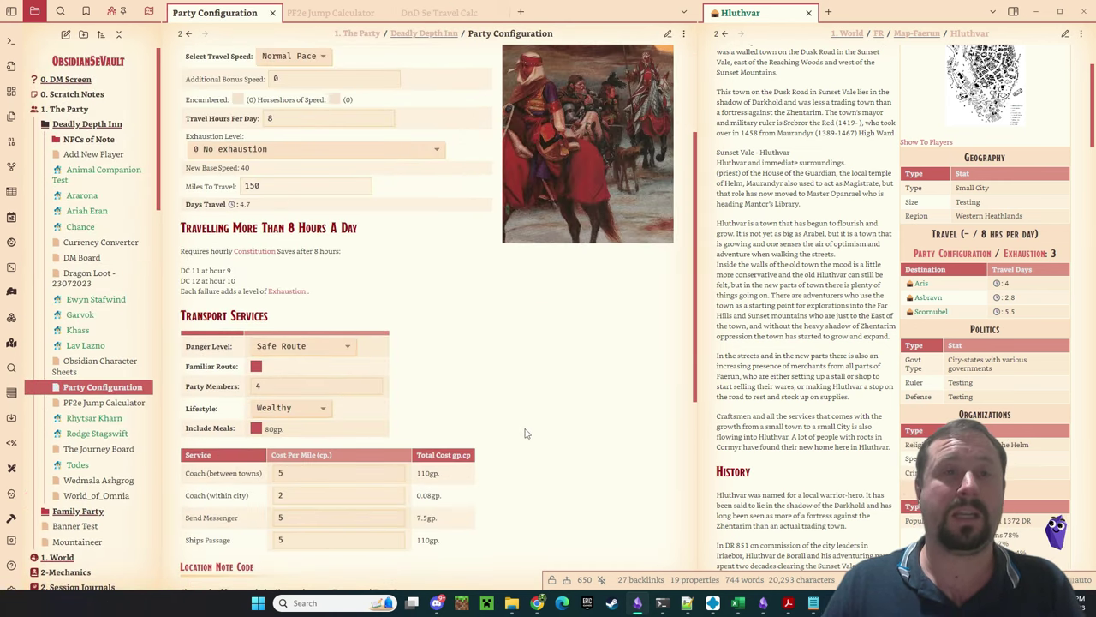
scroll(531, 433, up, 1)
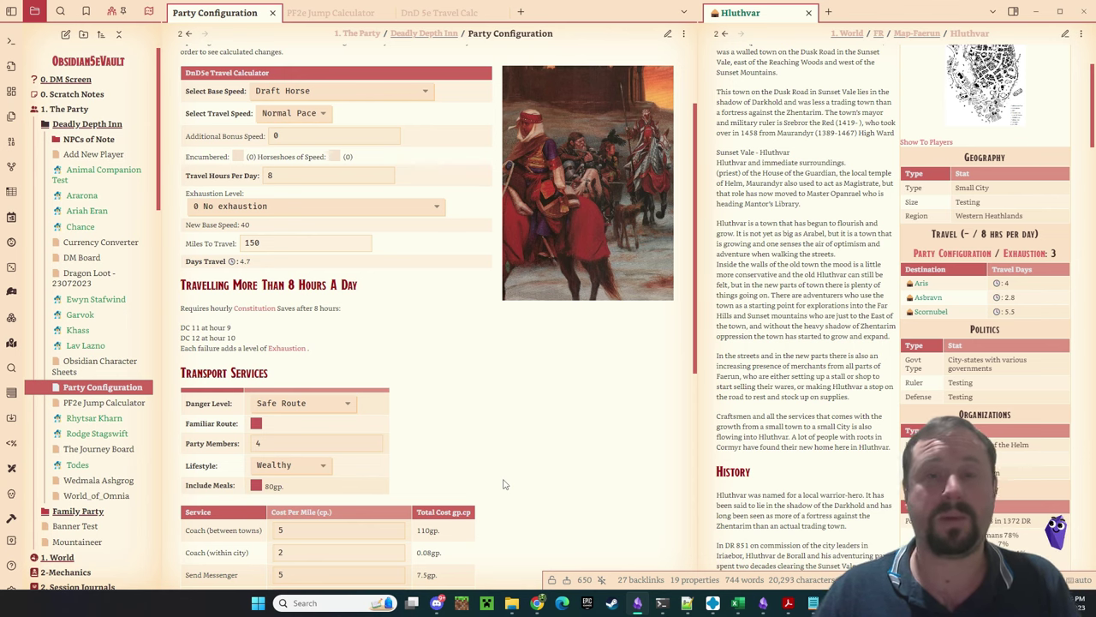
Switch to Notepad++ to examine the decimal option values in the BaseSpeed inlineSelect code, and return to the Party Configuration note in Obsidian
click(688, 603)
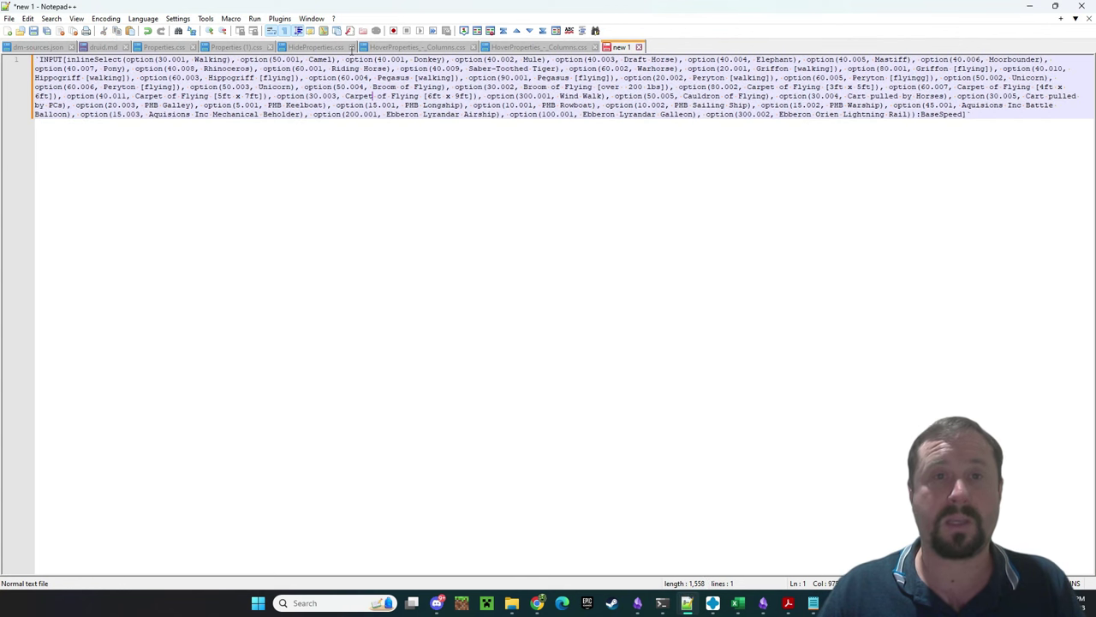
double_click(436, 69)
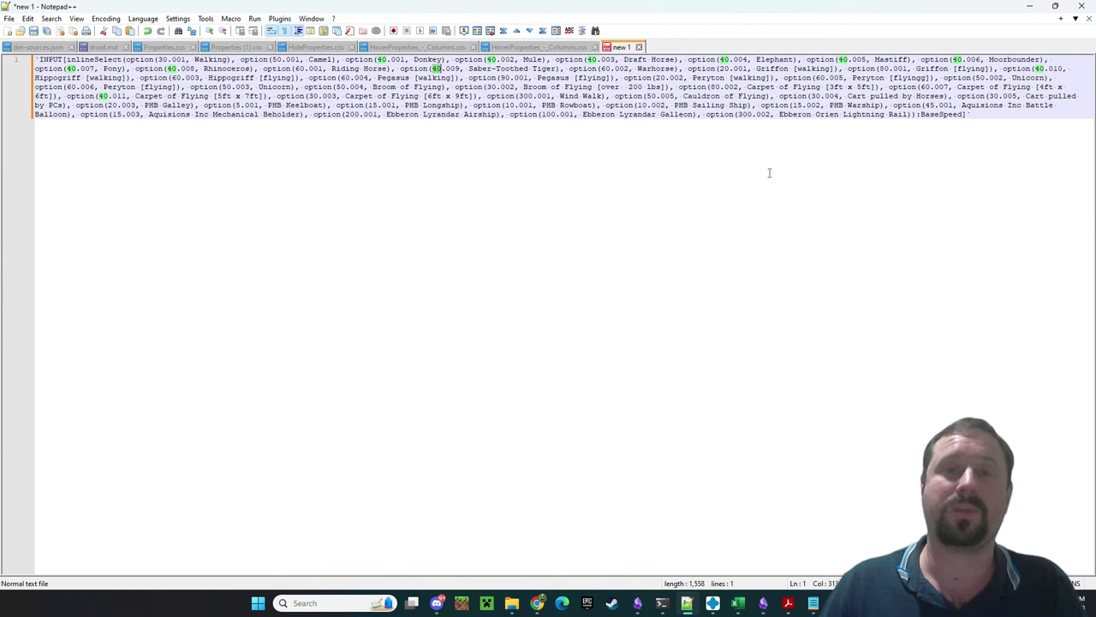
click(1030, 6)
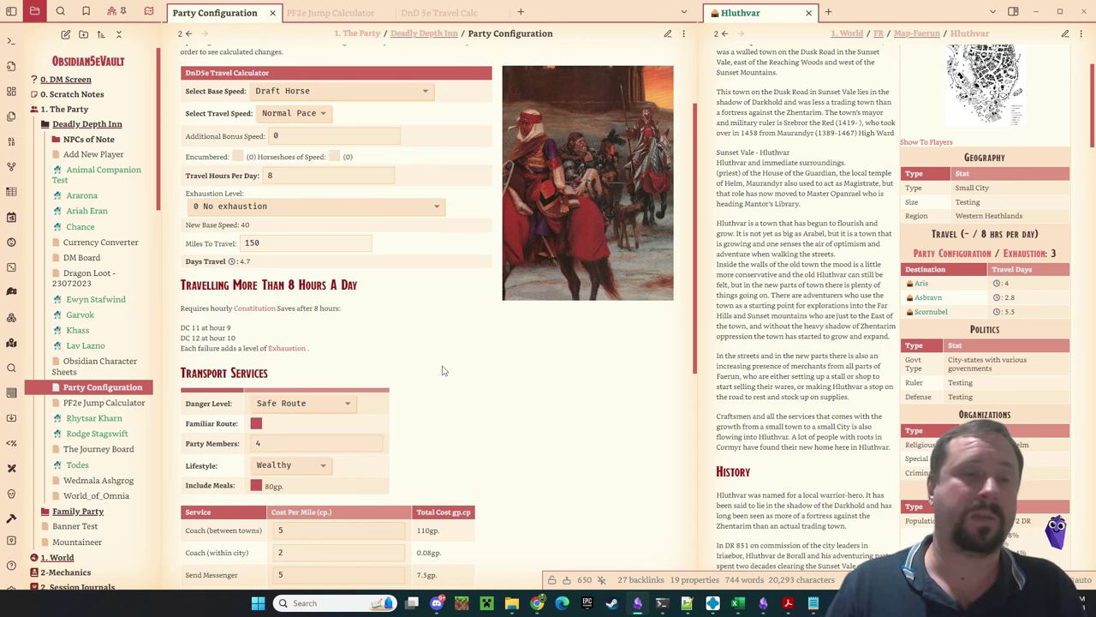
scroll(443, 370, down, 1)
scroll(477, 382, up, 2)
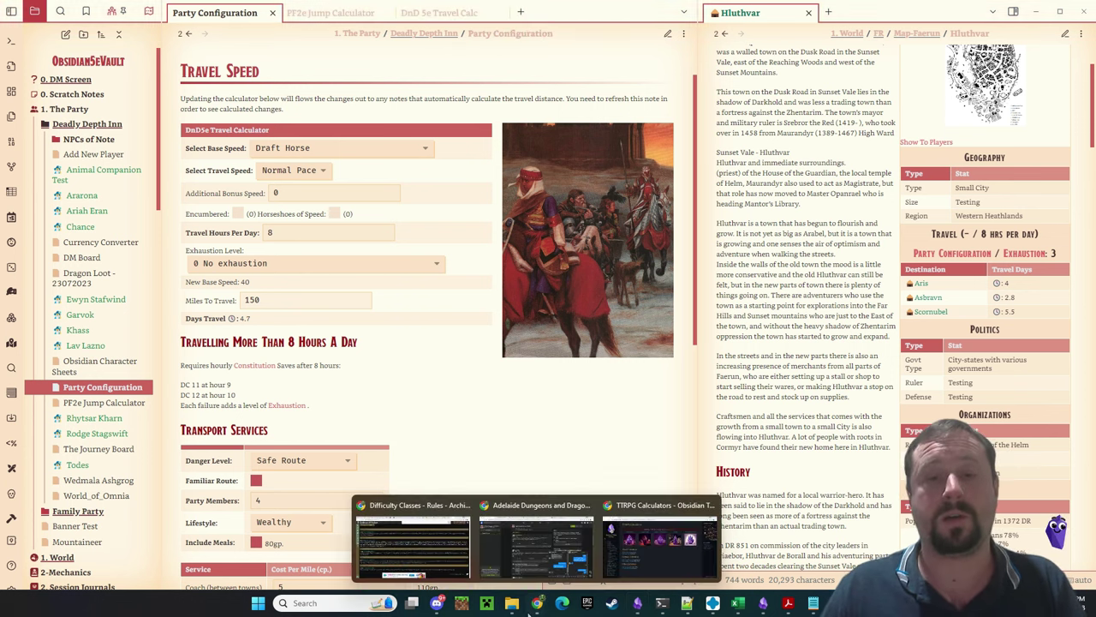
Switch to the TTRPG Calculators page in Chrome, open Community and Support and view its Discord and Facebook sections
mouse_move(537, 603)
click(617, 548)
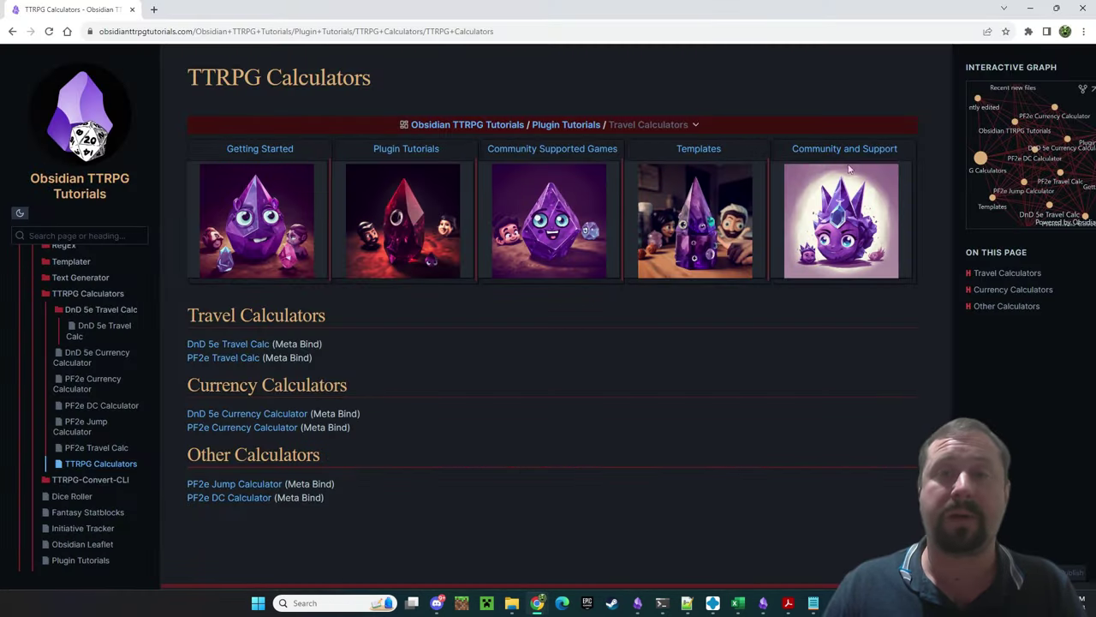
click(846, 149)
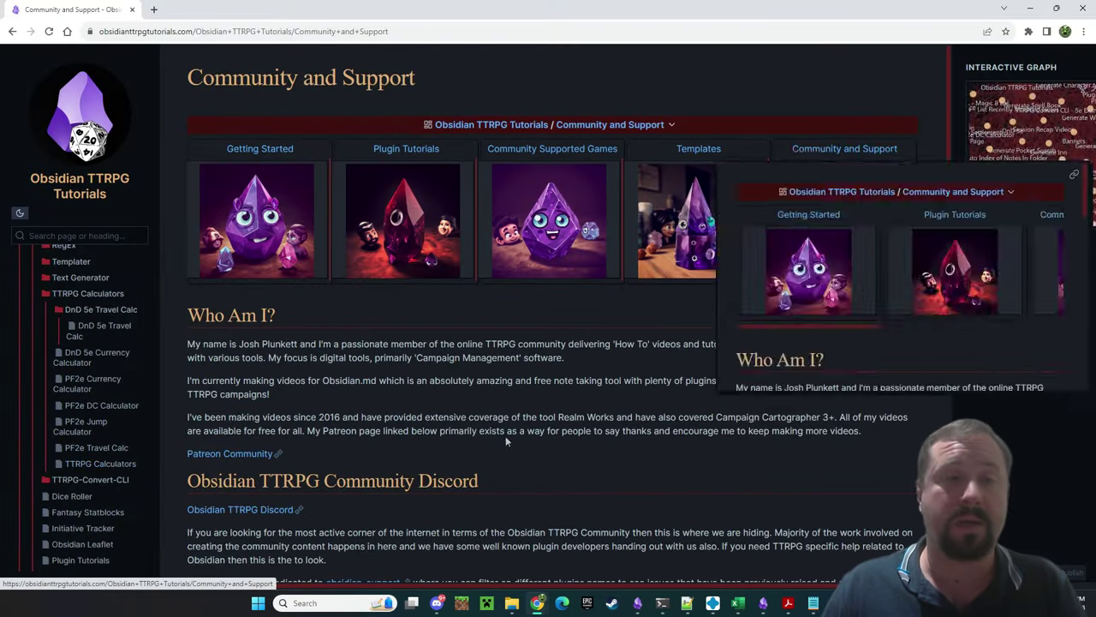
scroll(527, 423, down, 3)
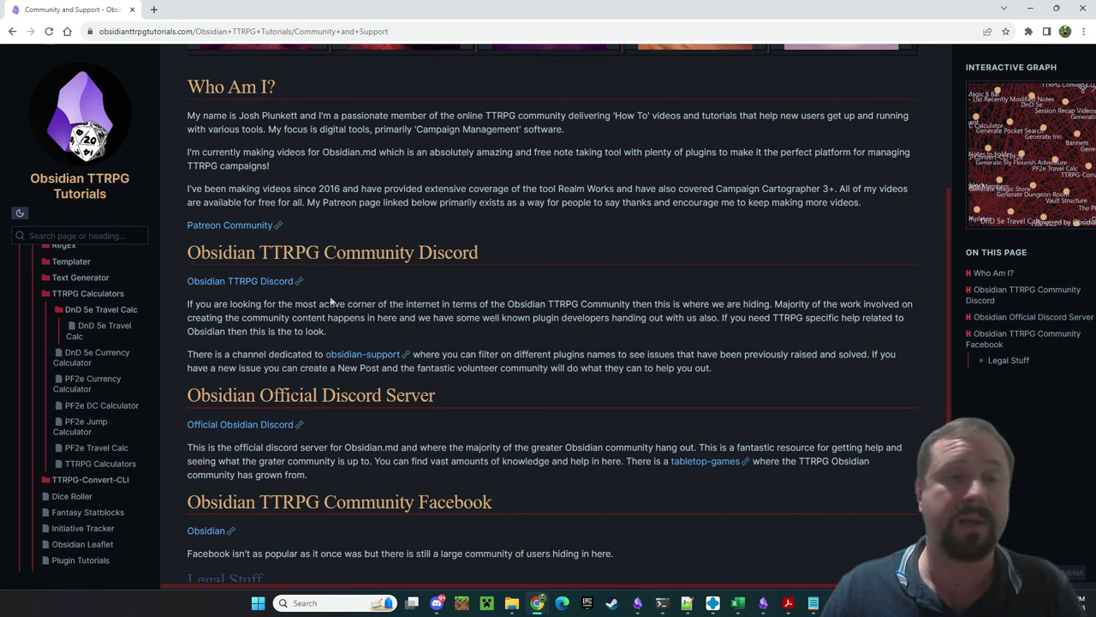
Switch to Discord and open the obsidian-support-showoff channel in the Support section of the Obsidian TTRPG Community server
click(249, 288)
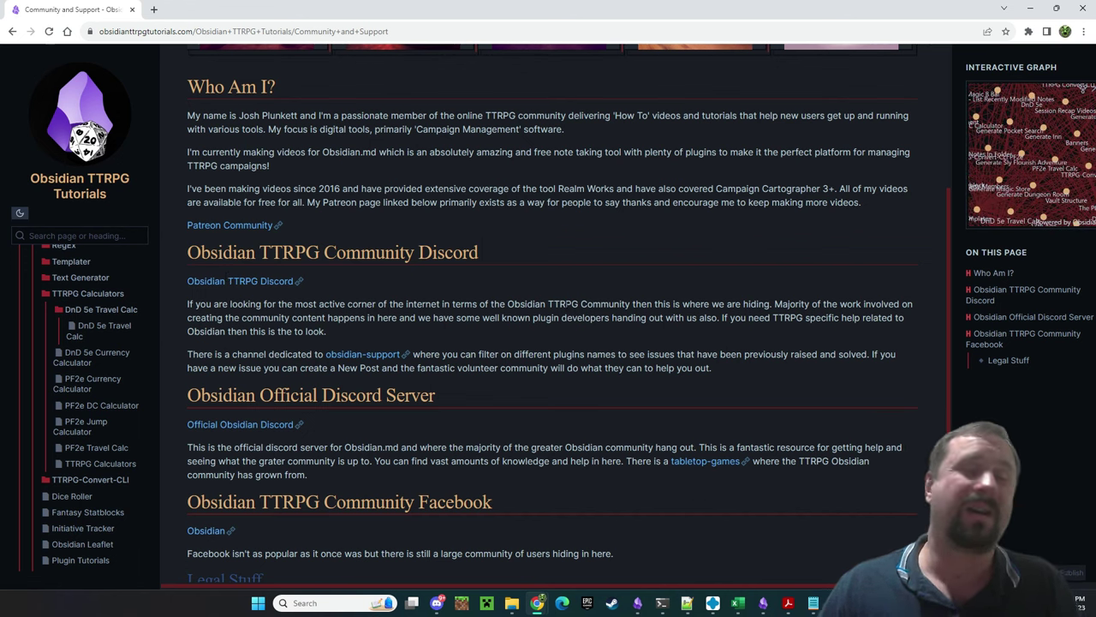
click(439, 604)
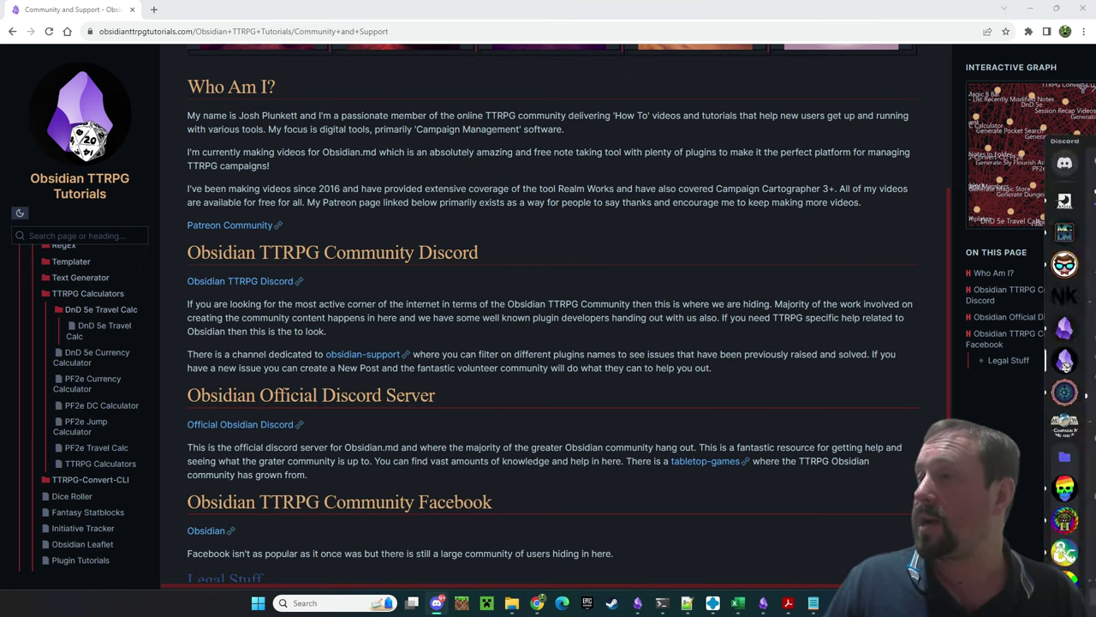
scroll(89, 318, down, 1)
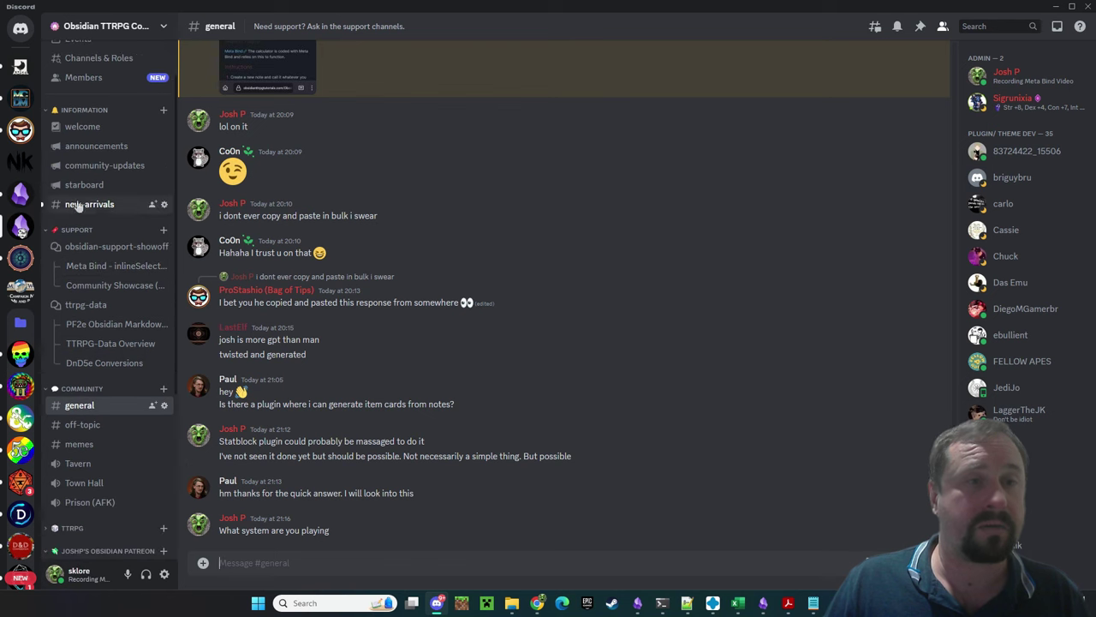
click(77, 232)
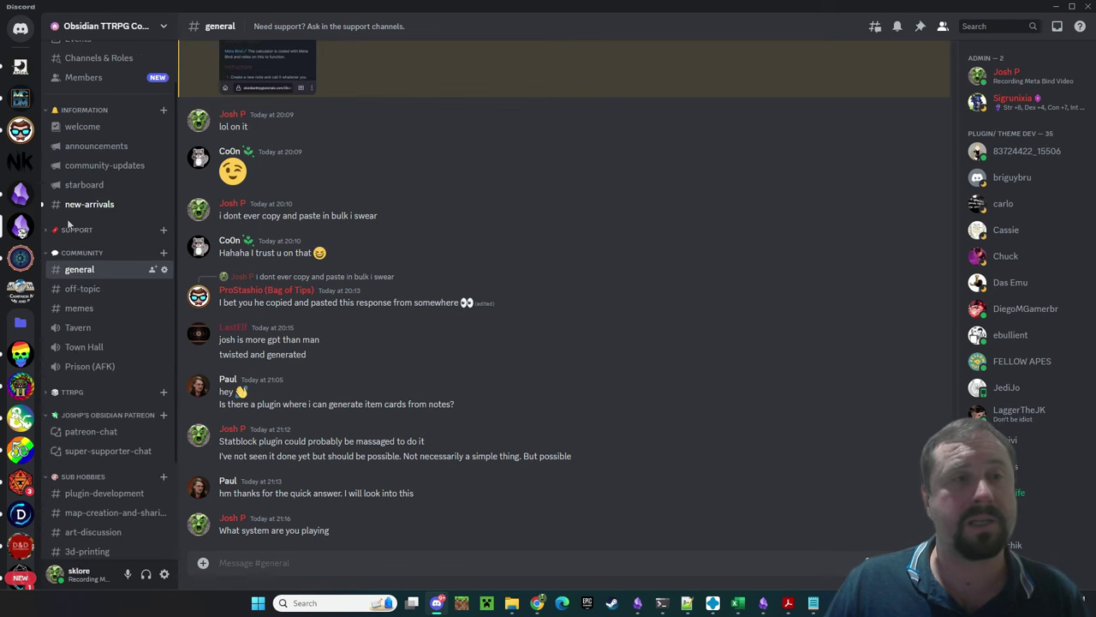
click(73, 229)
click(104, 247)
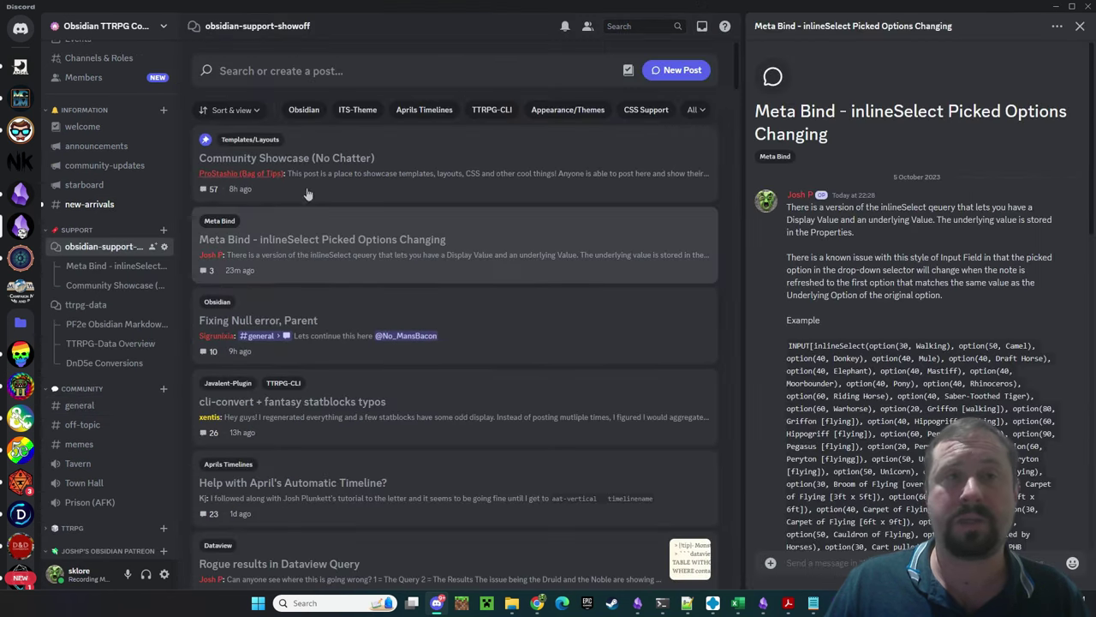
Filter the support posts by the Meta Bind tag and read through the "Meta Bind - inlineSelect Picked Options Changing" post
click(696, 110)
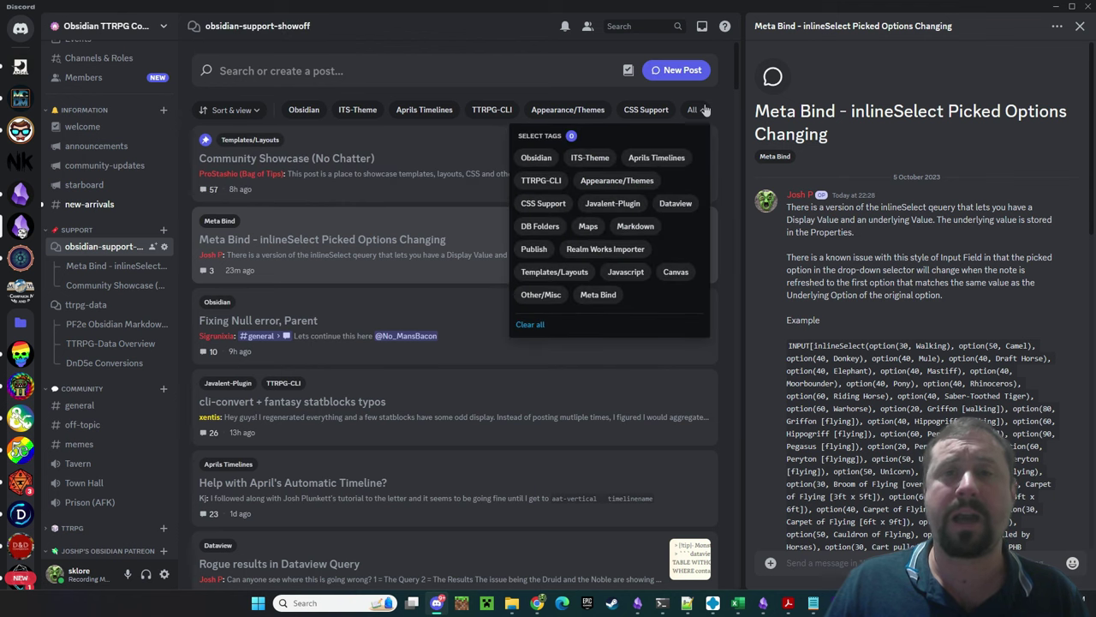
click(593, 302)
click(316, 243)
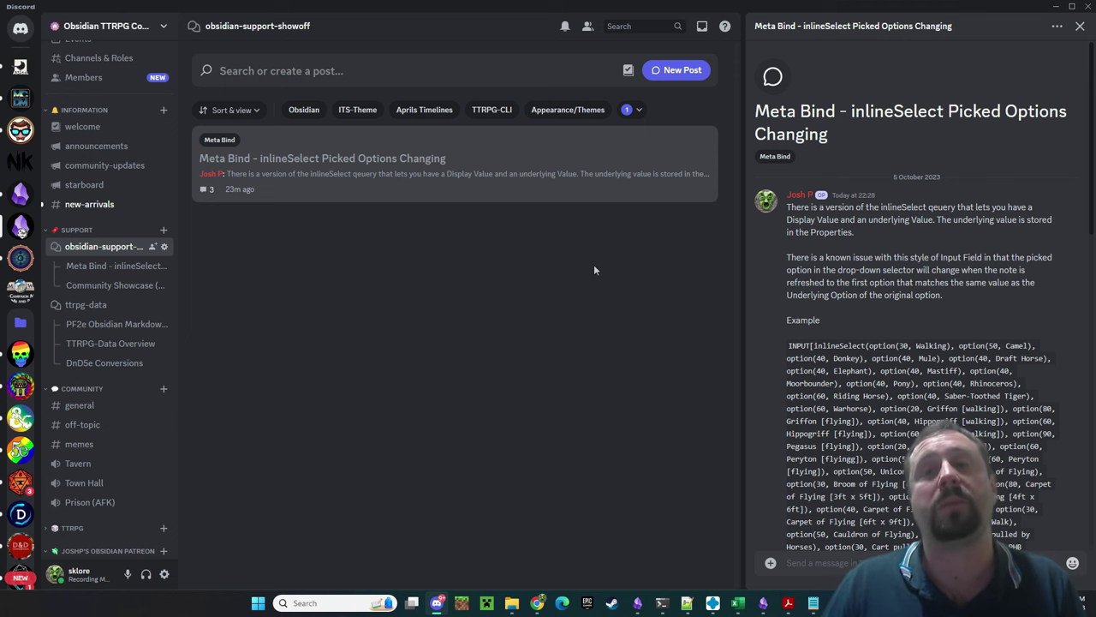
scroll(949, 282, down, 15)
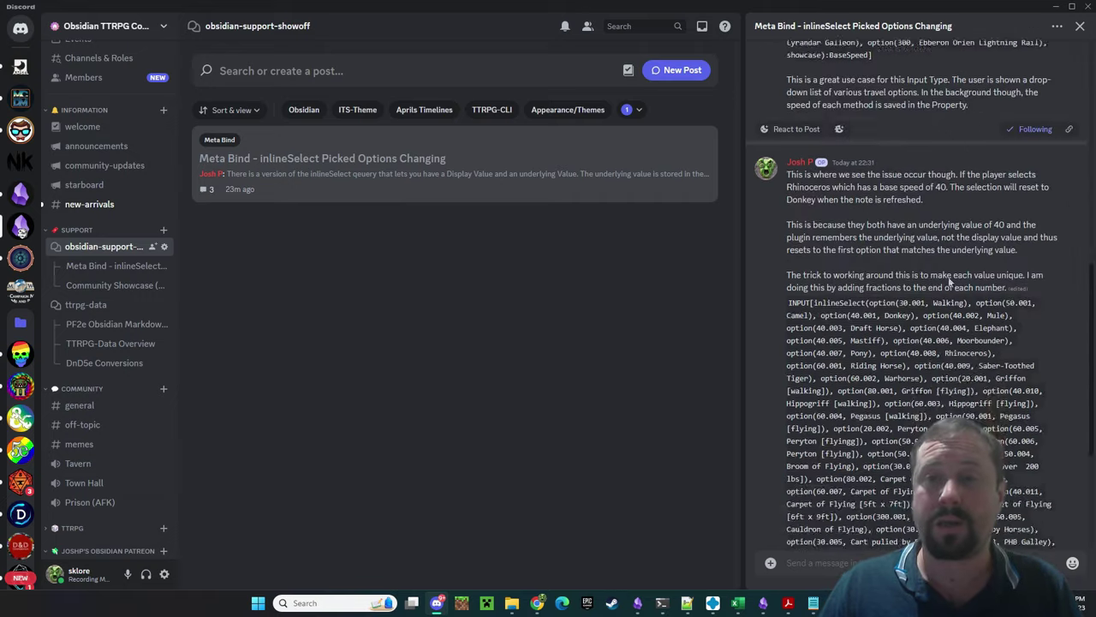
scroll(949, 283, up, 8)
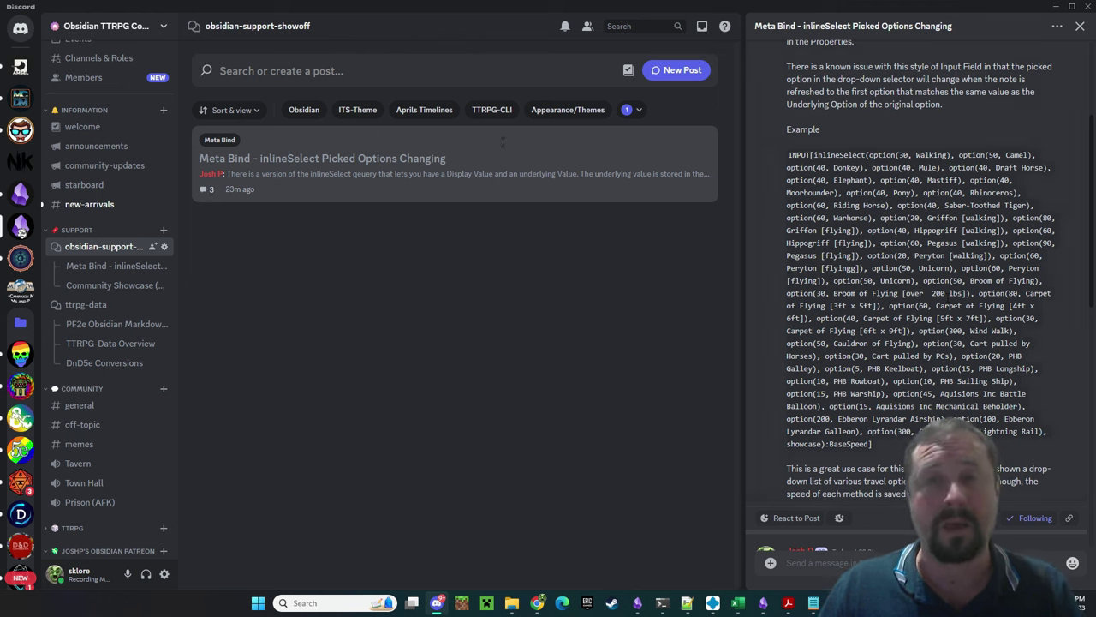
Replace the Meta Bind filter with the Dataview tag, browse the matching support posts, and return to the Community and Support page in Chrome
click(637, 109)
click(542, 295)
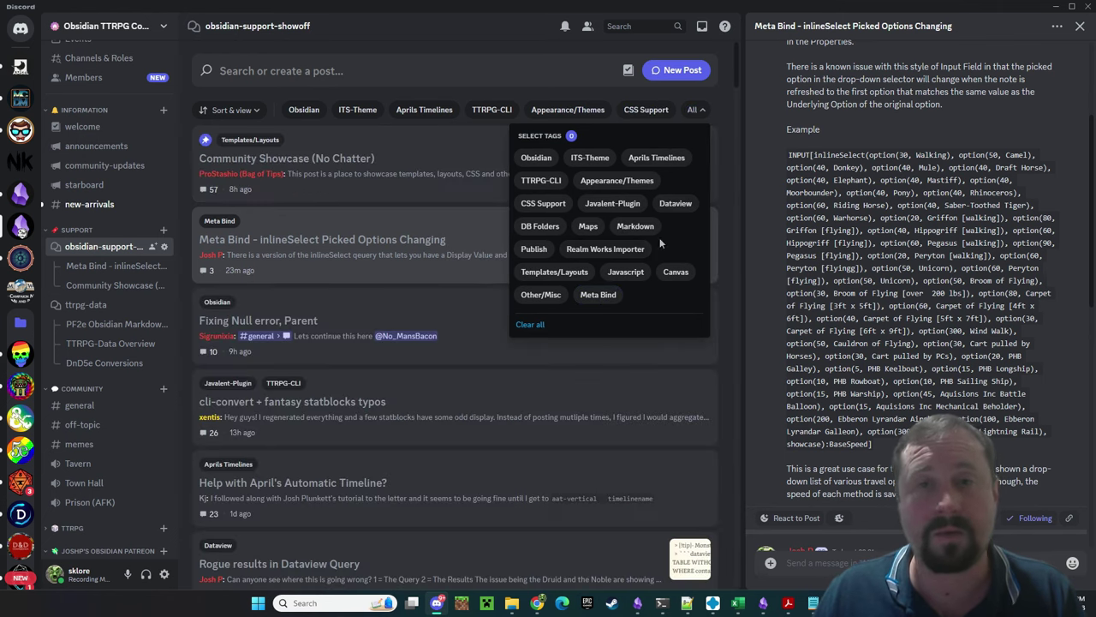
click(683, 205)
scroll(732, 202, down, 5)
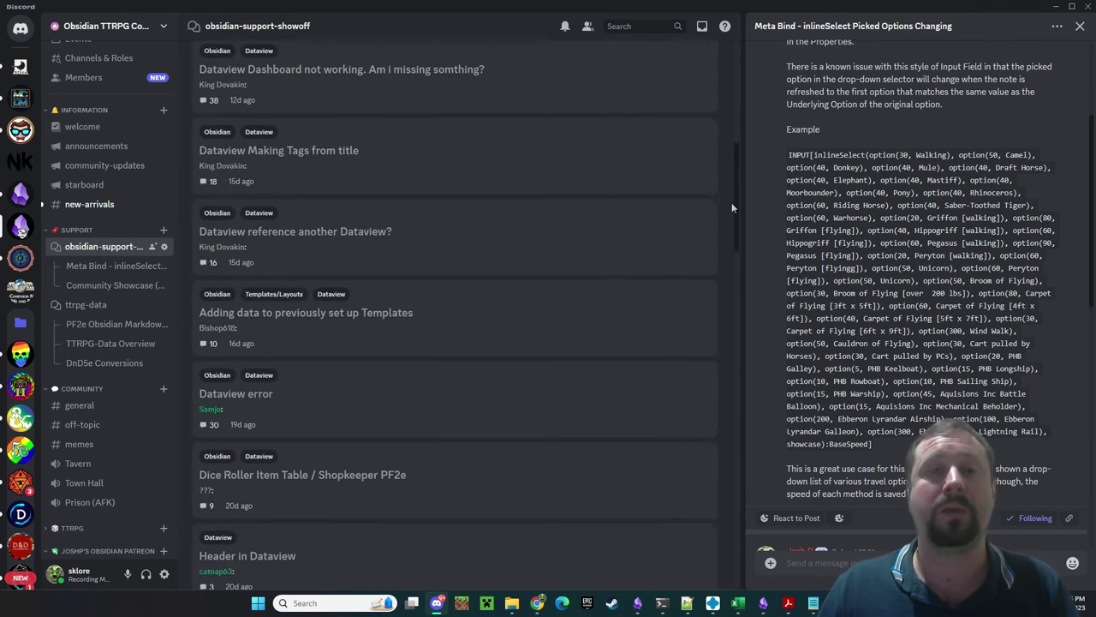
scroll(720, 217, down, 15)
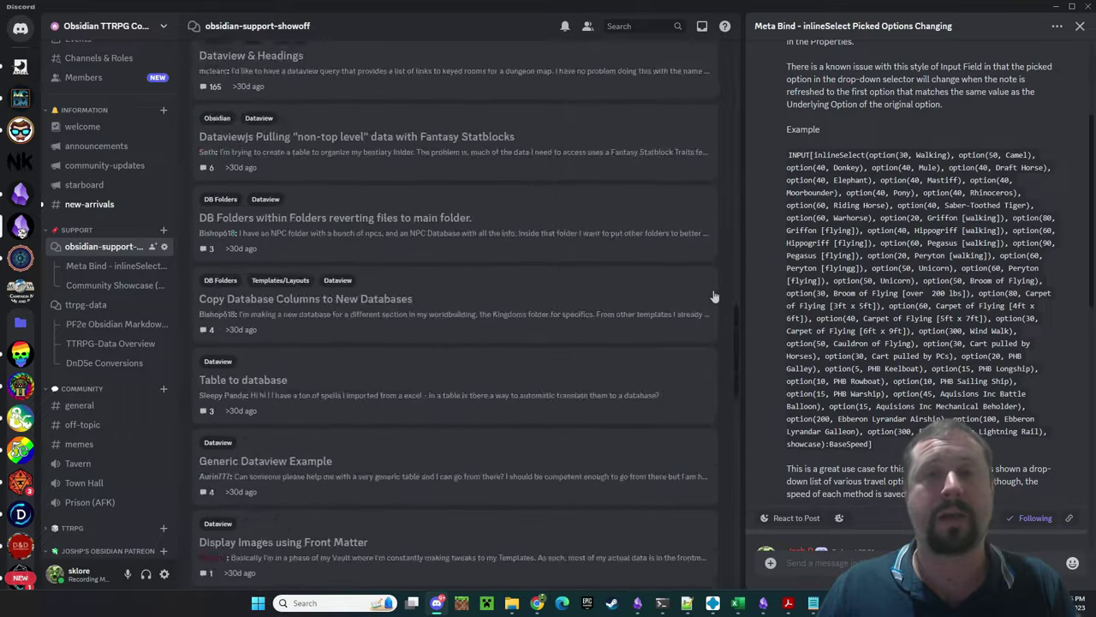
scroll(714, 297, up, 20)
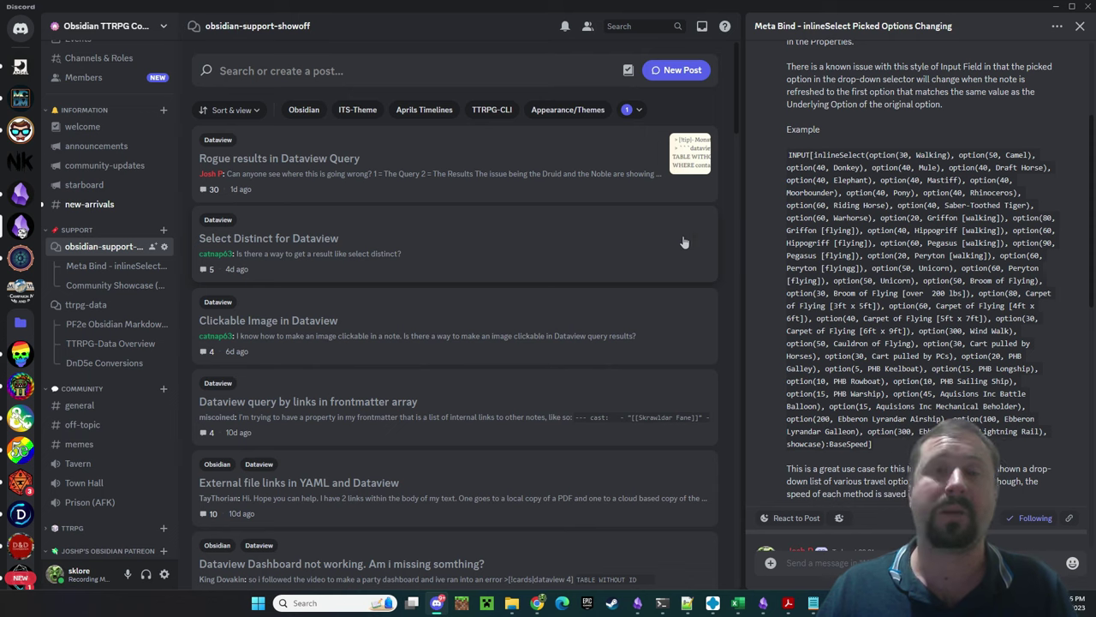
click(1055, 9)
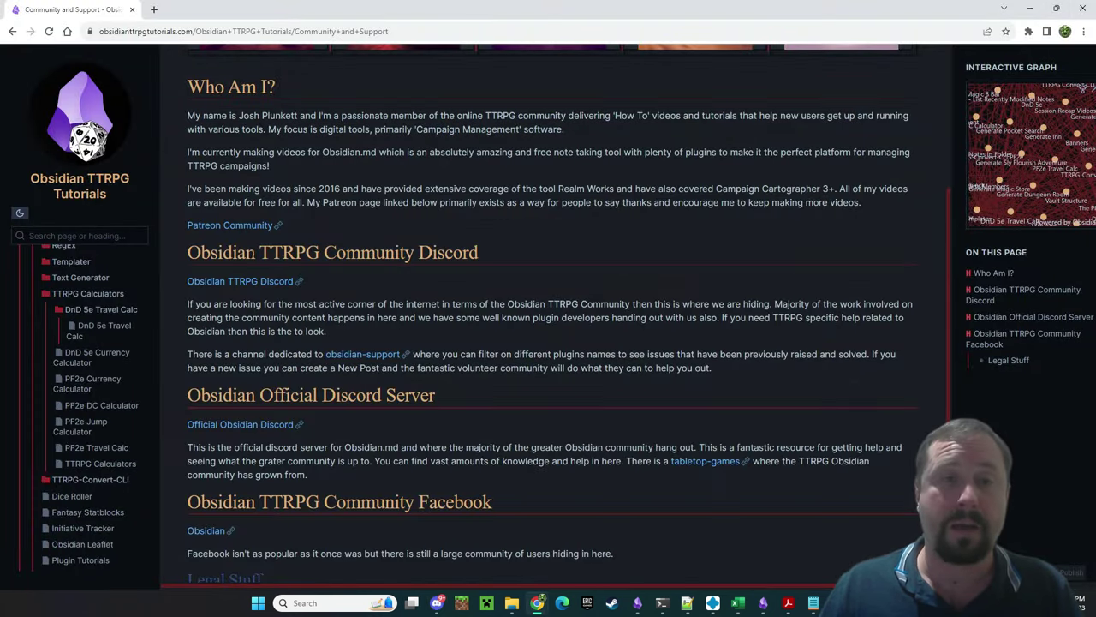